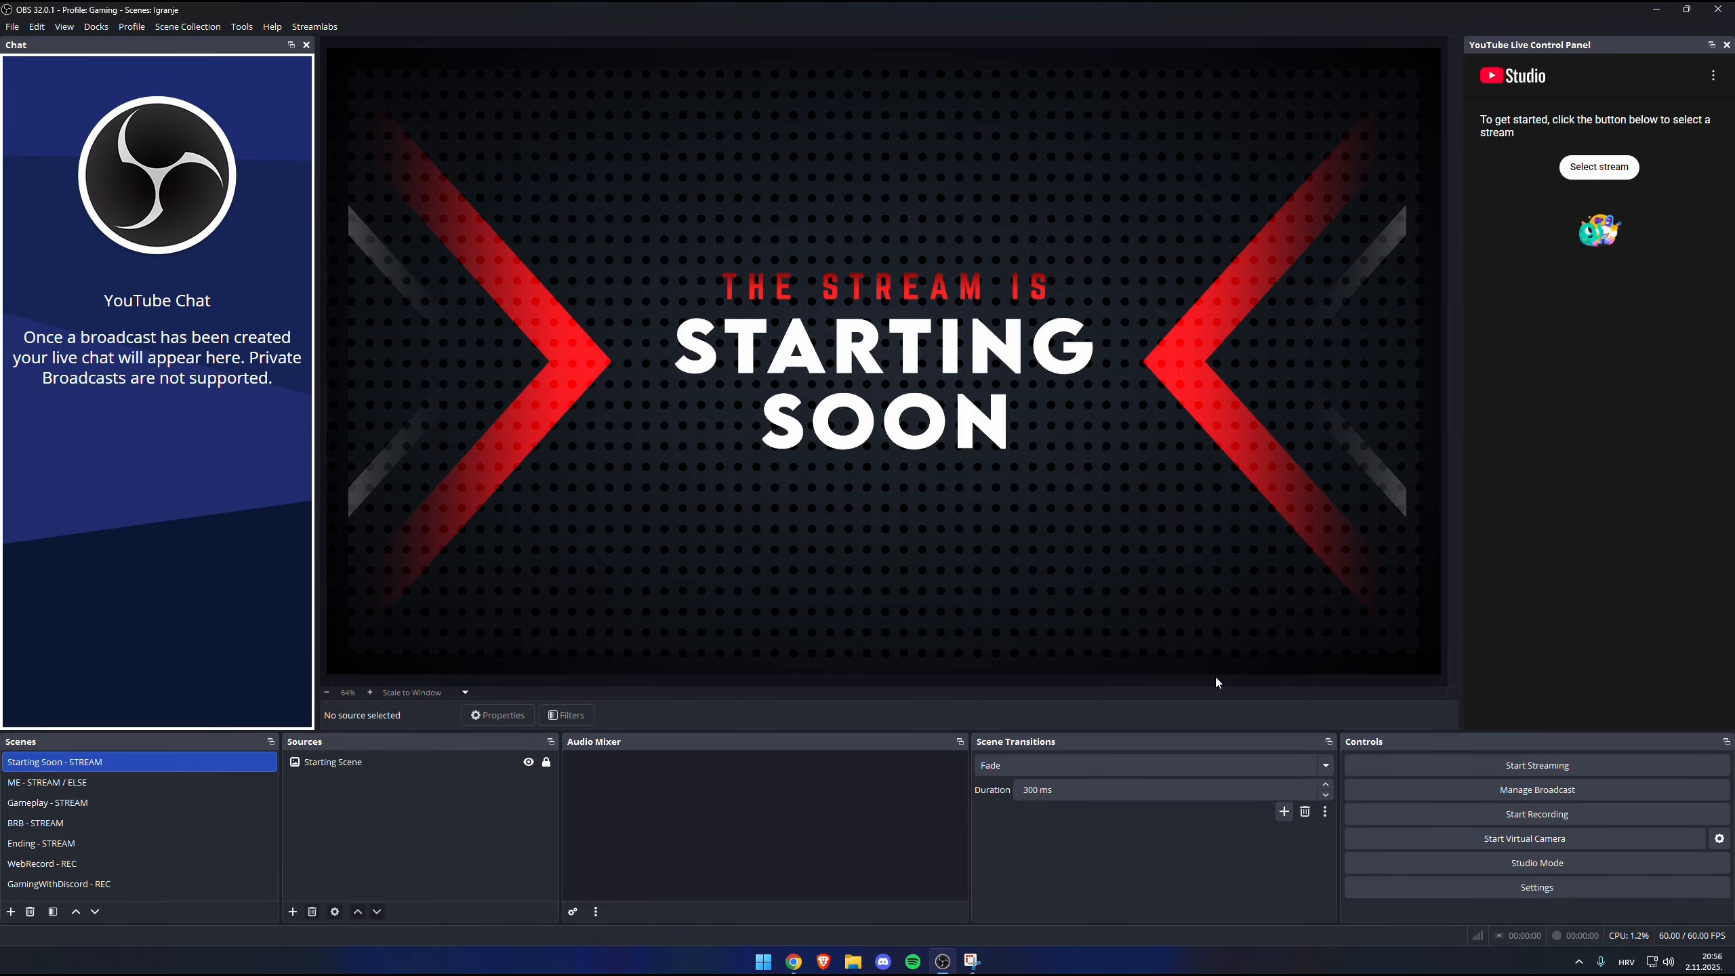
Open the program settings, enlarge the settings window and move it up over the preview.
left_click(1464, 885)
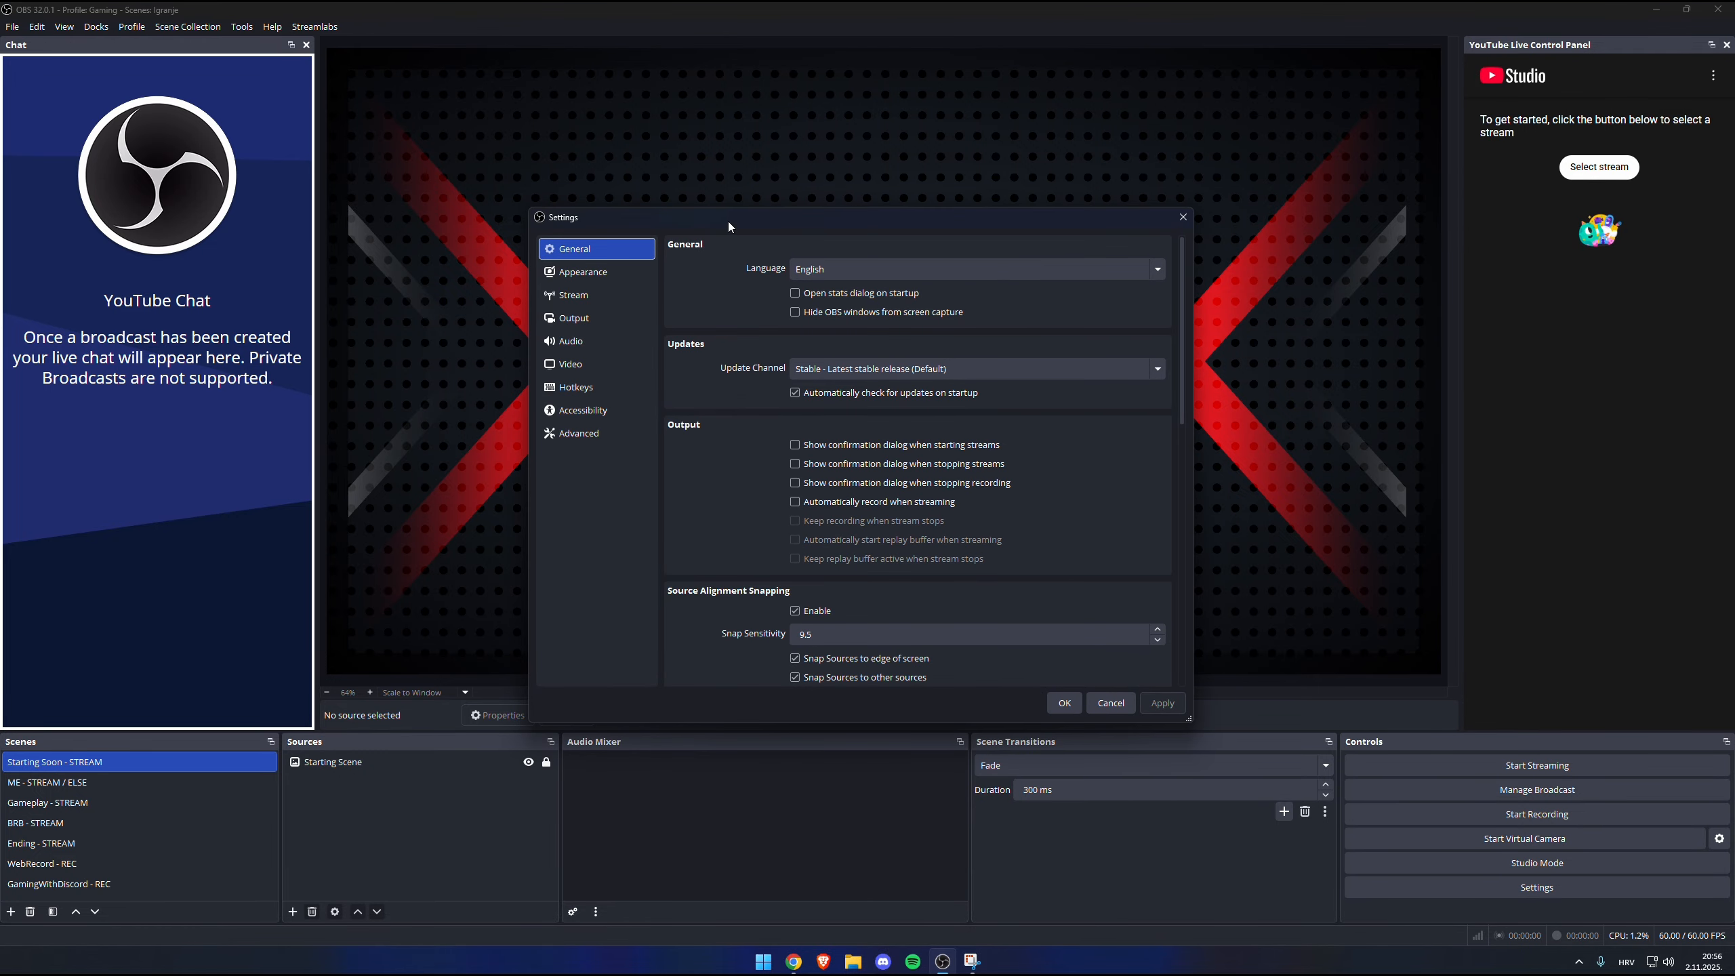
left_click_drag(728, 221, 671, 216)
left_click_drag(1134, 715, 1276, 827)
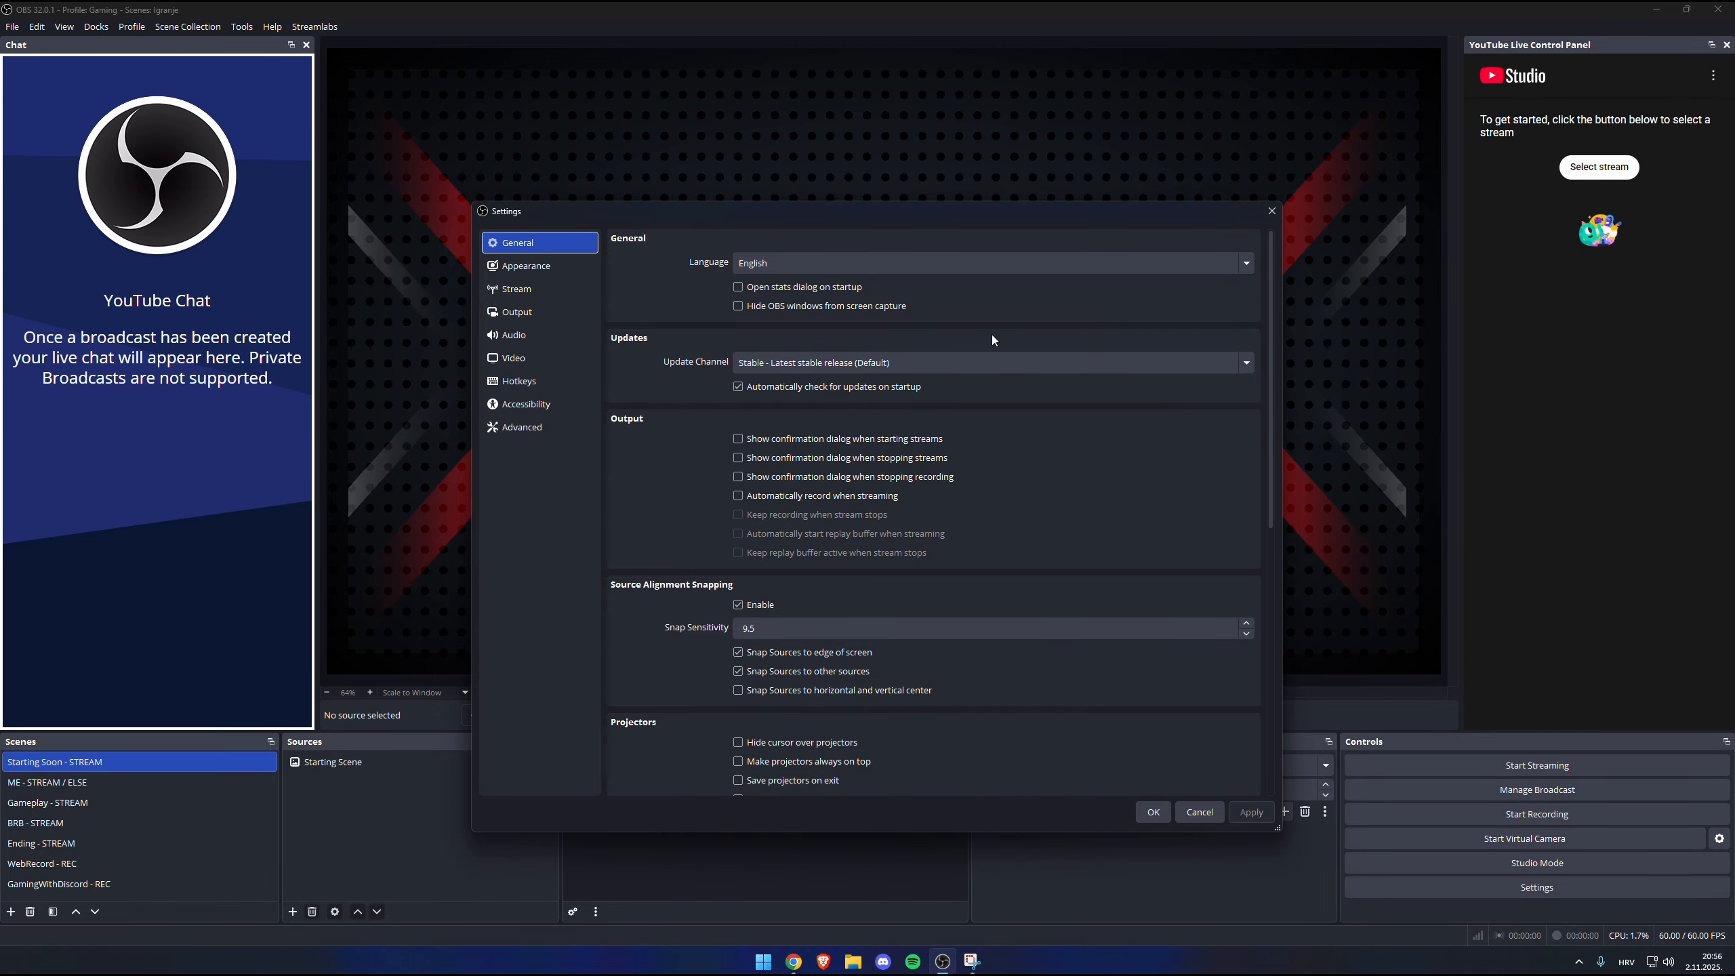
left_click_drag(953, 219, 857, 157)
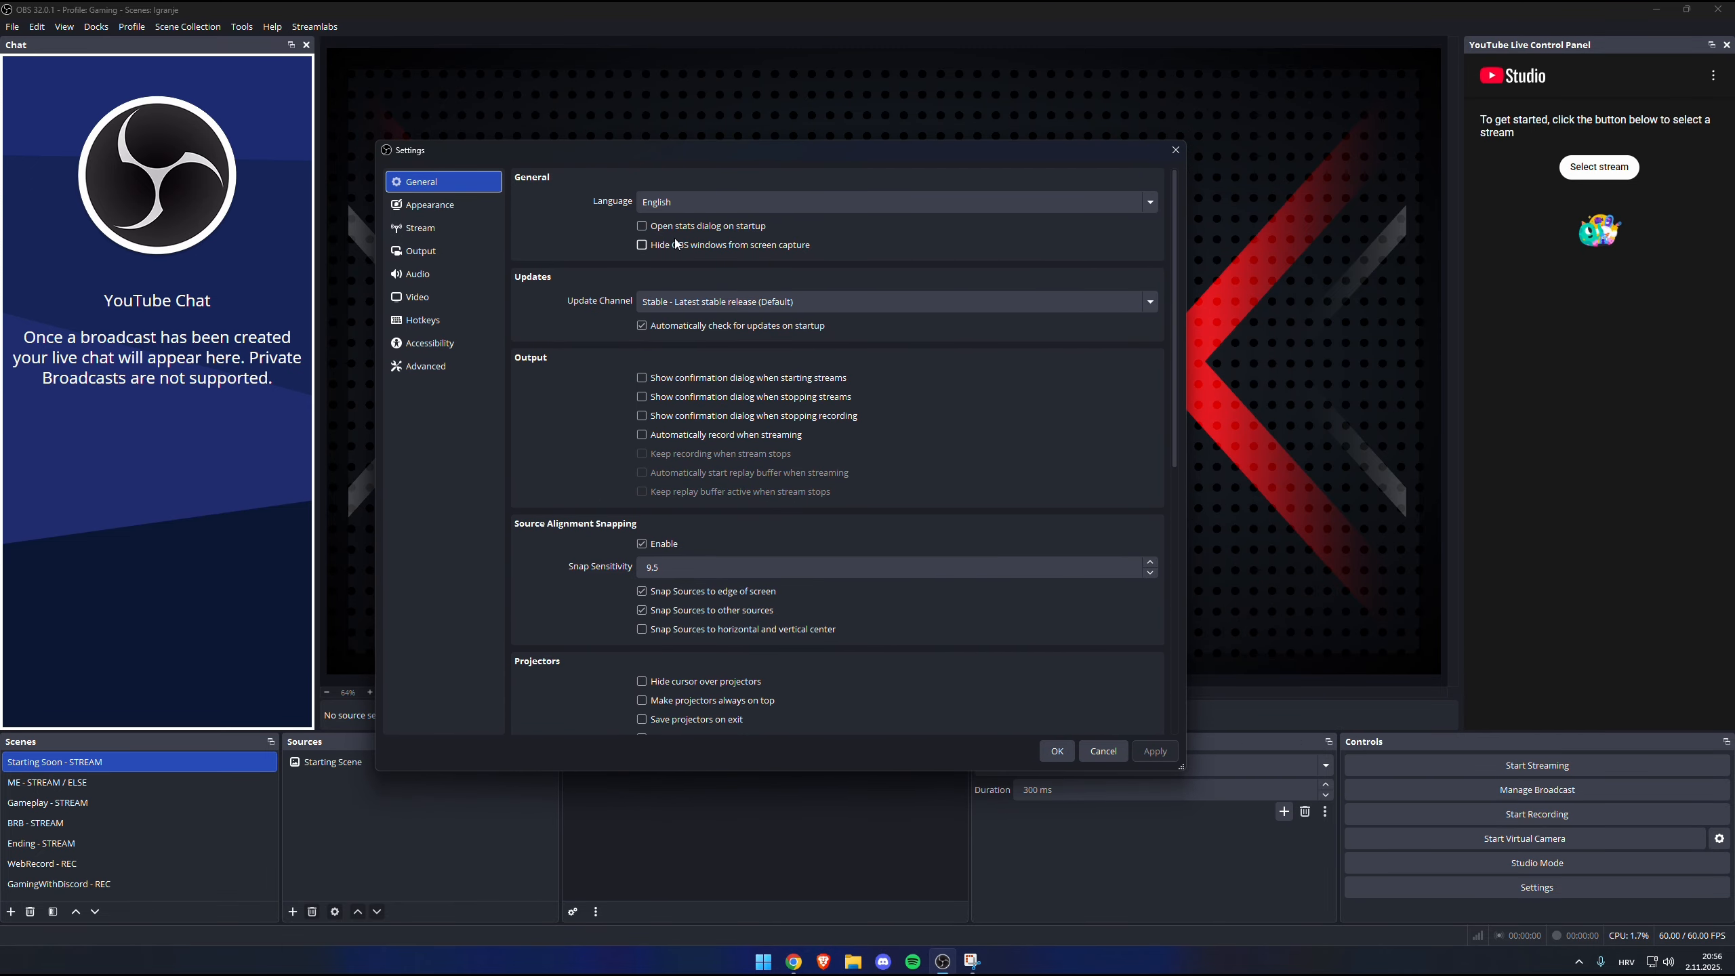
Look through the general settings from updates to multiview, and view the appearance options.
scroll(627, 572, "down", 8)
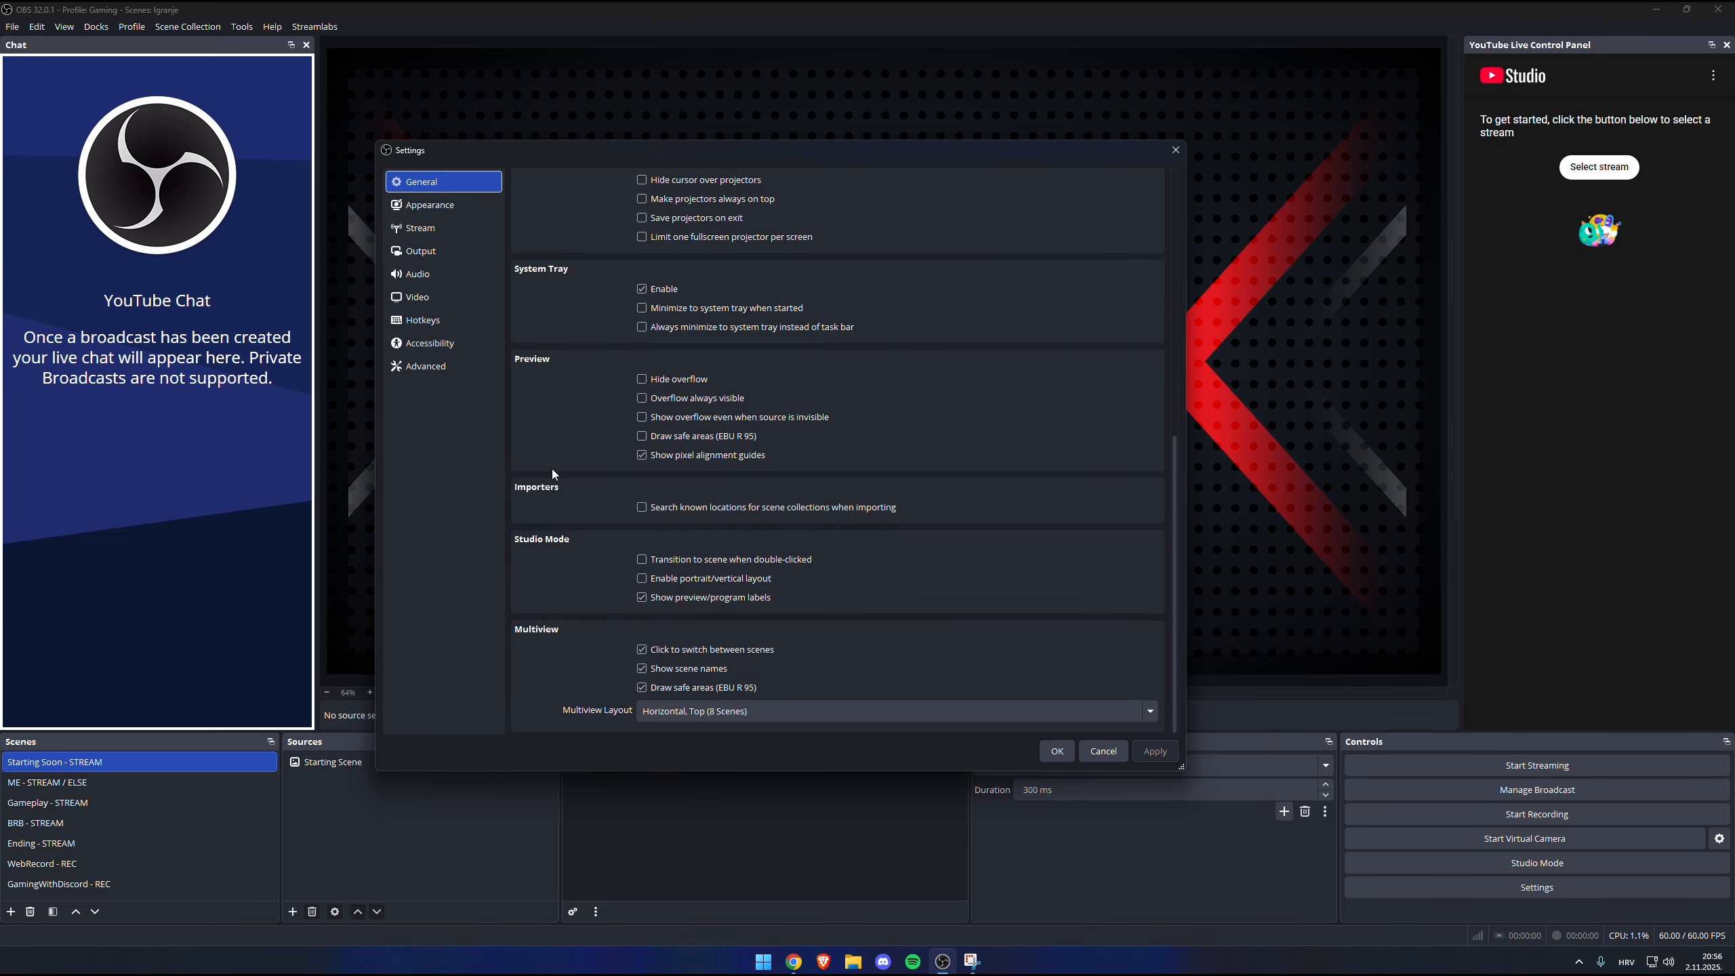
scroll(561, 488, "up", 6)
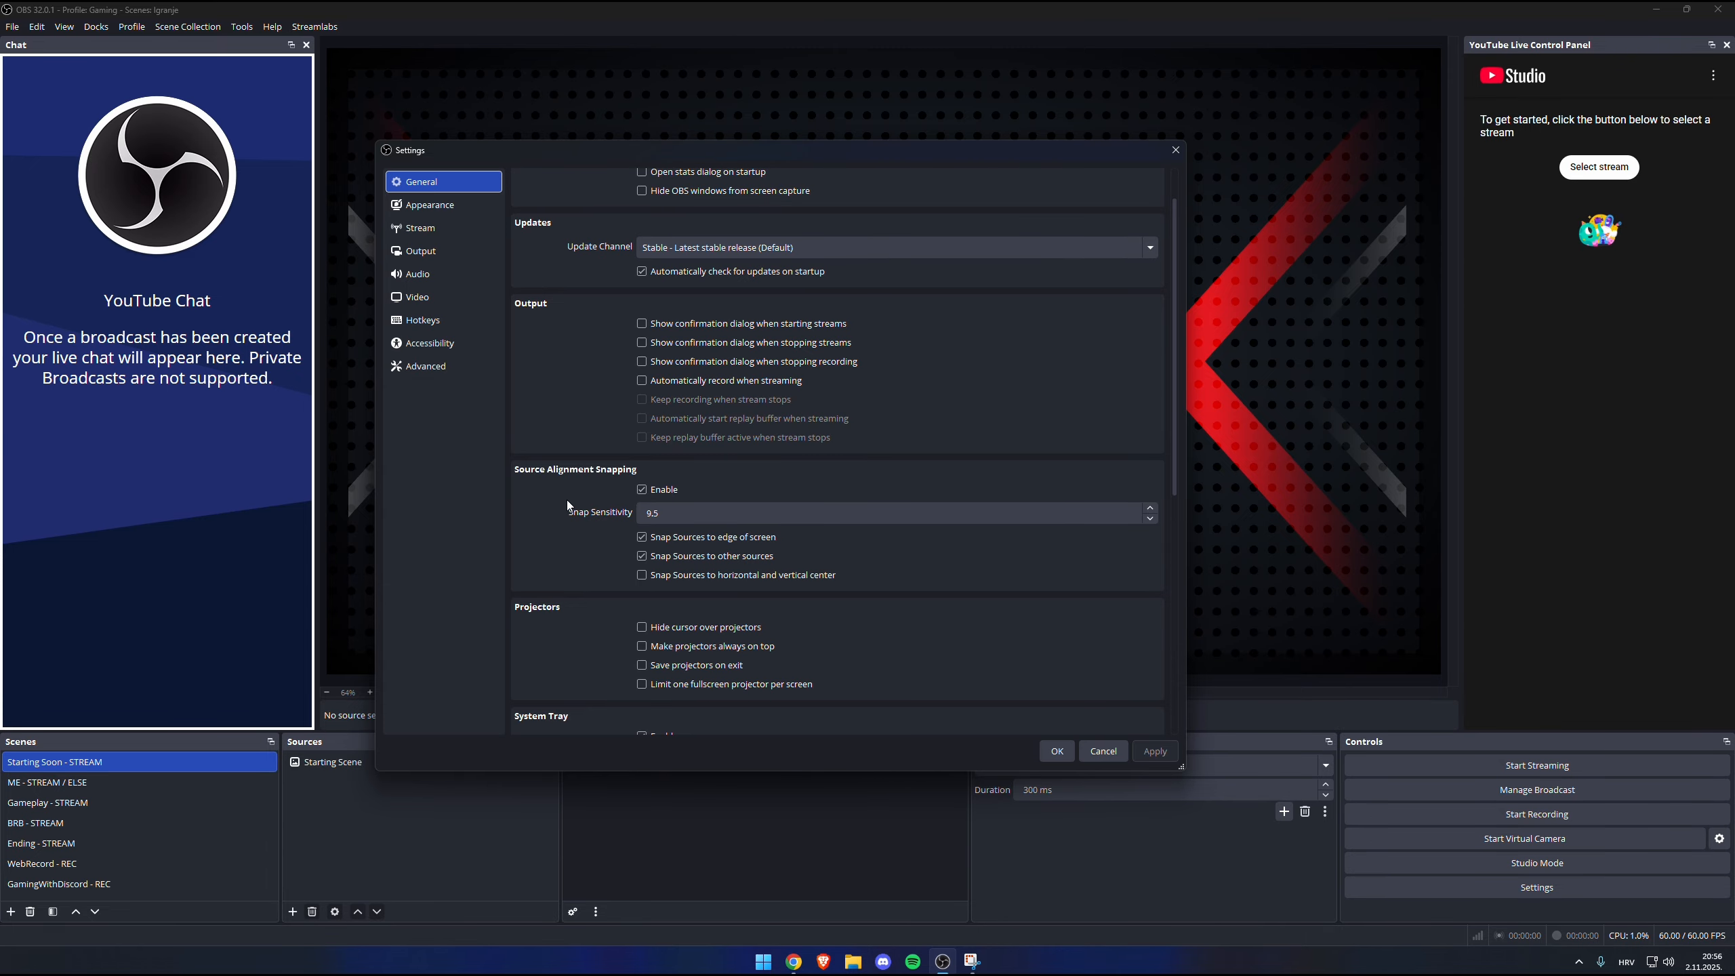
scroll(567, 505, "up", 1)
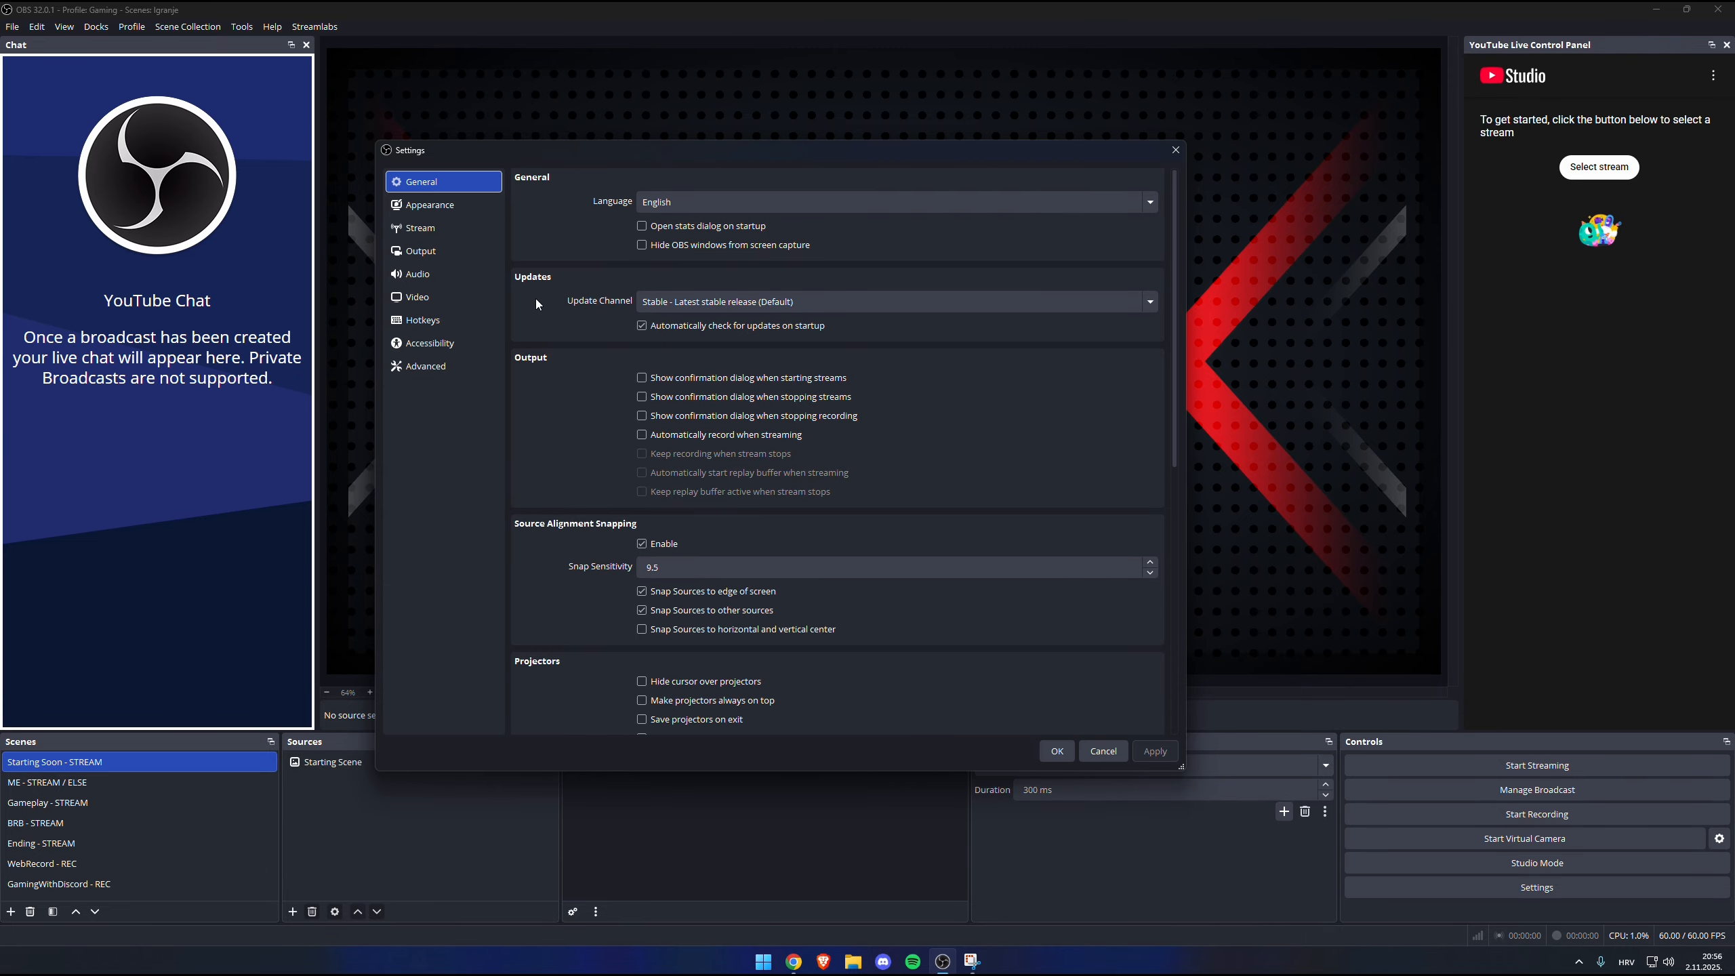
left_click(472, 197)
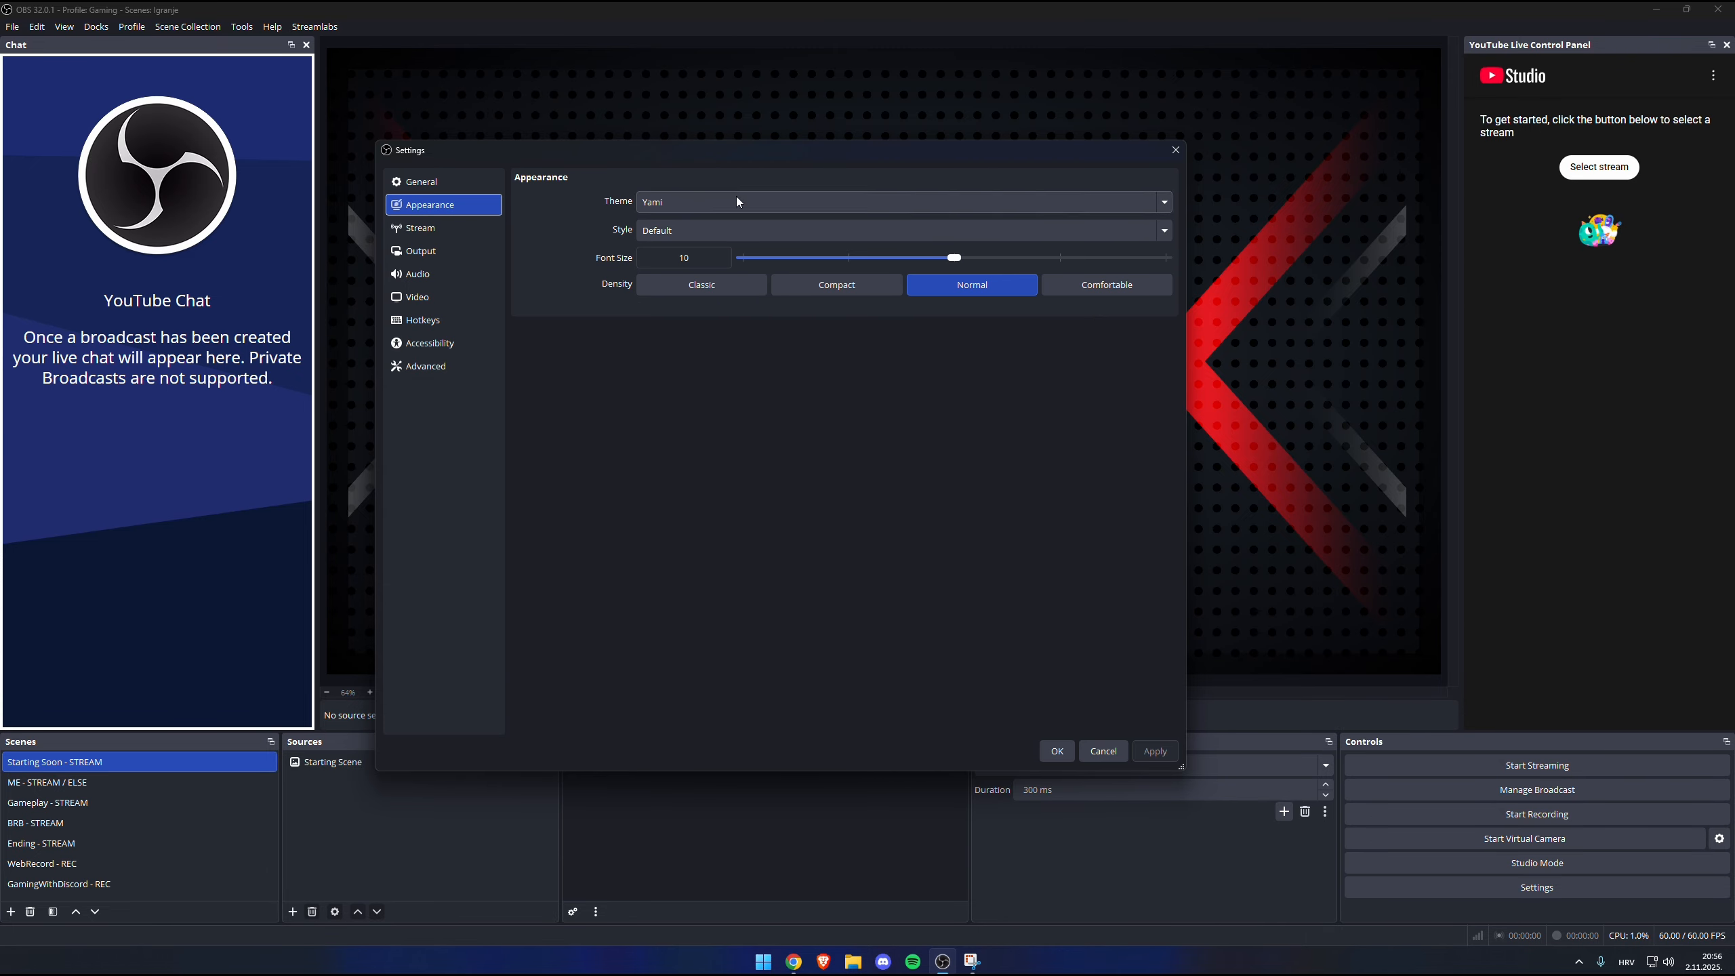
Examine the available ingest servers and streaming services in the stream settings.
left_click(452, 228)
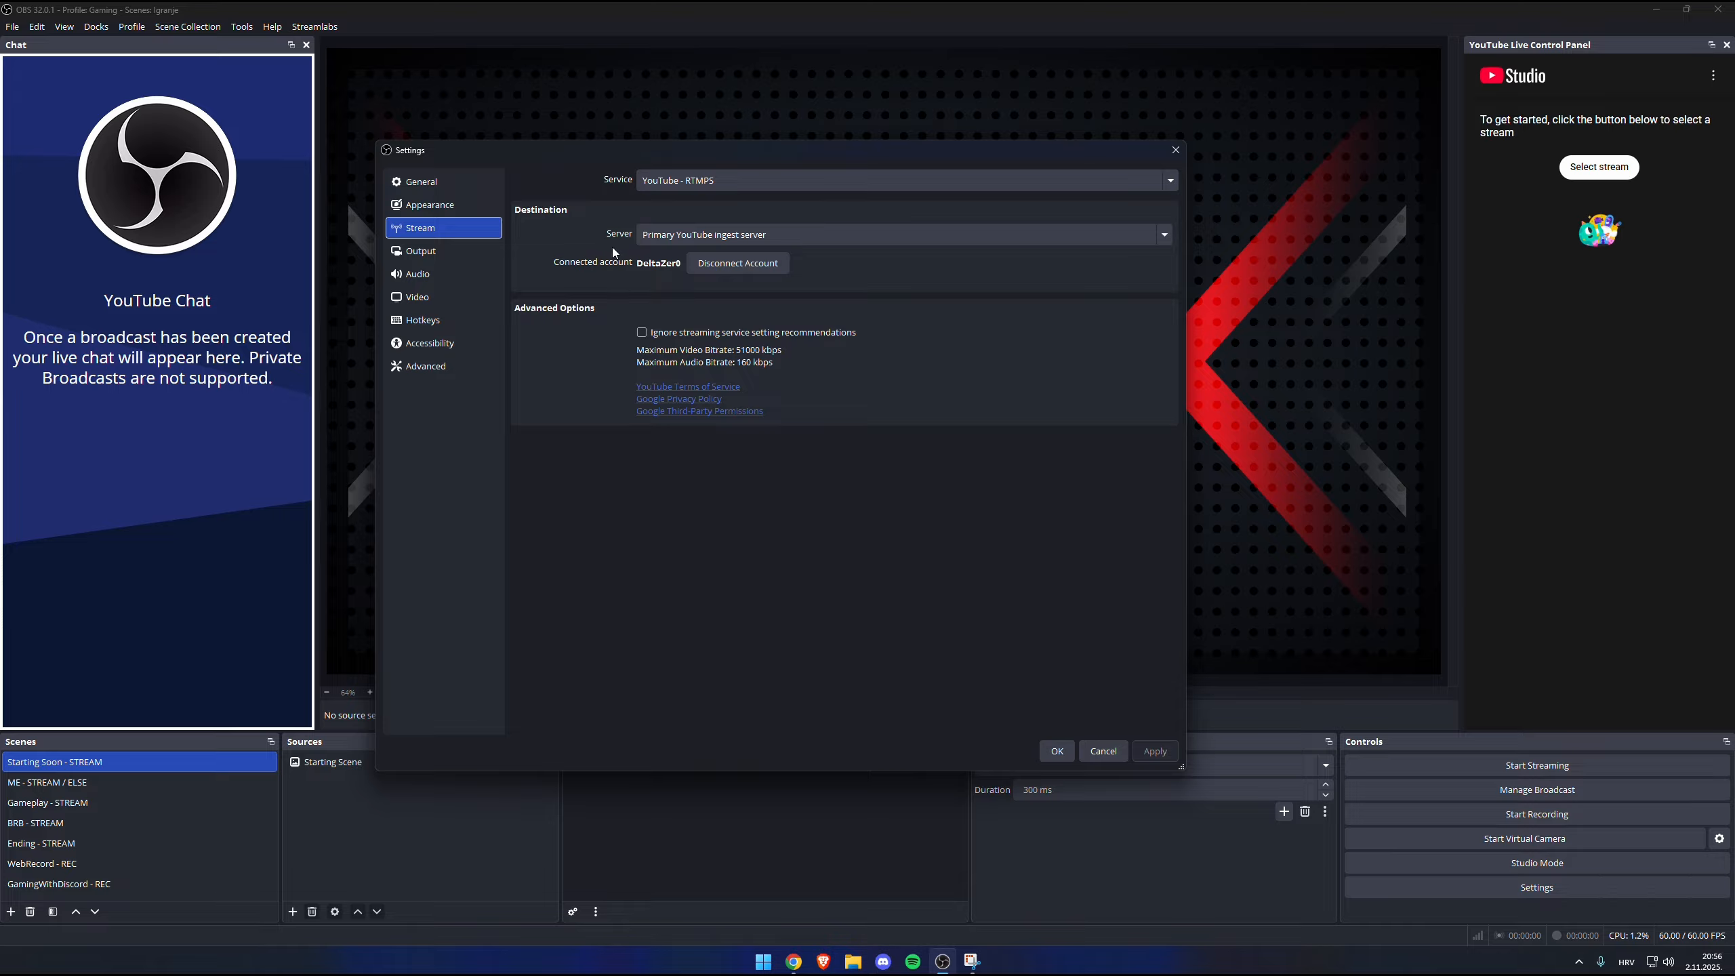
left_click(666, 233)
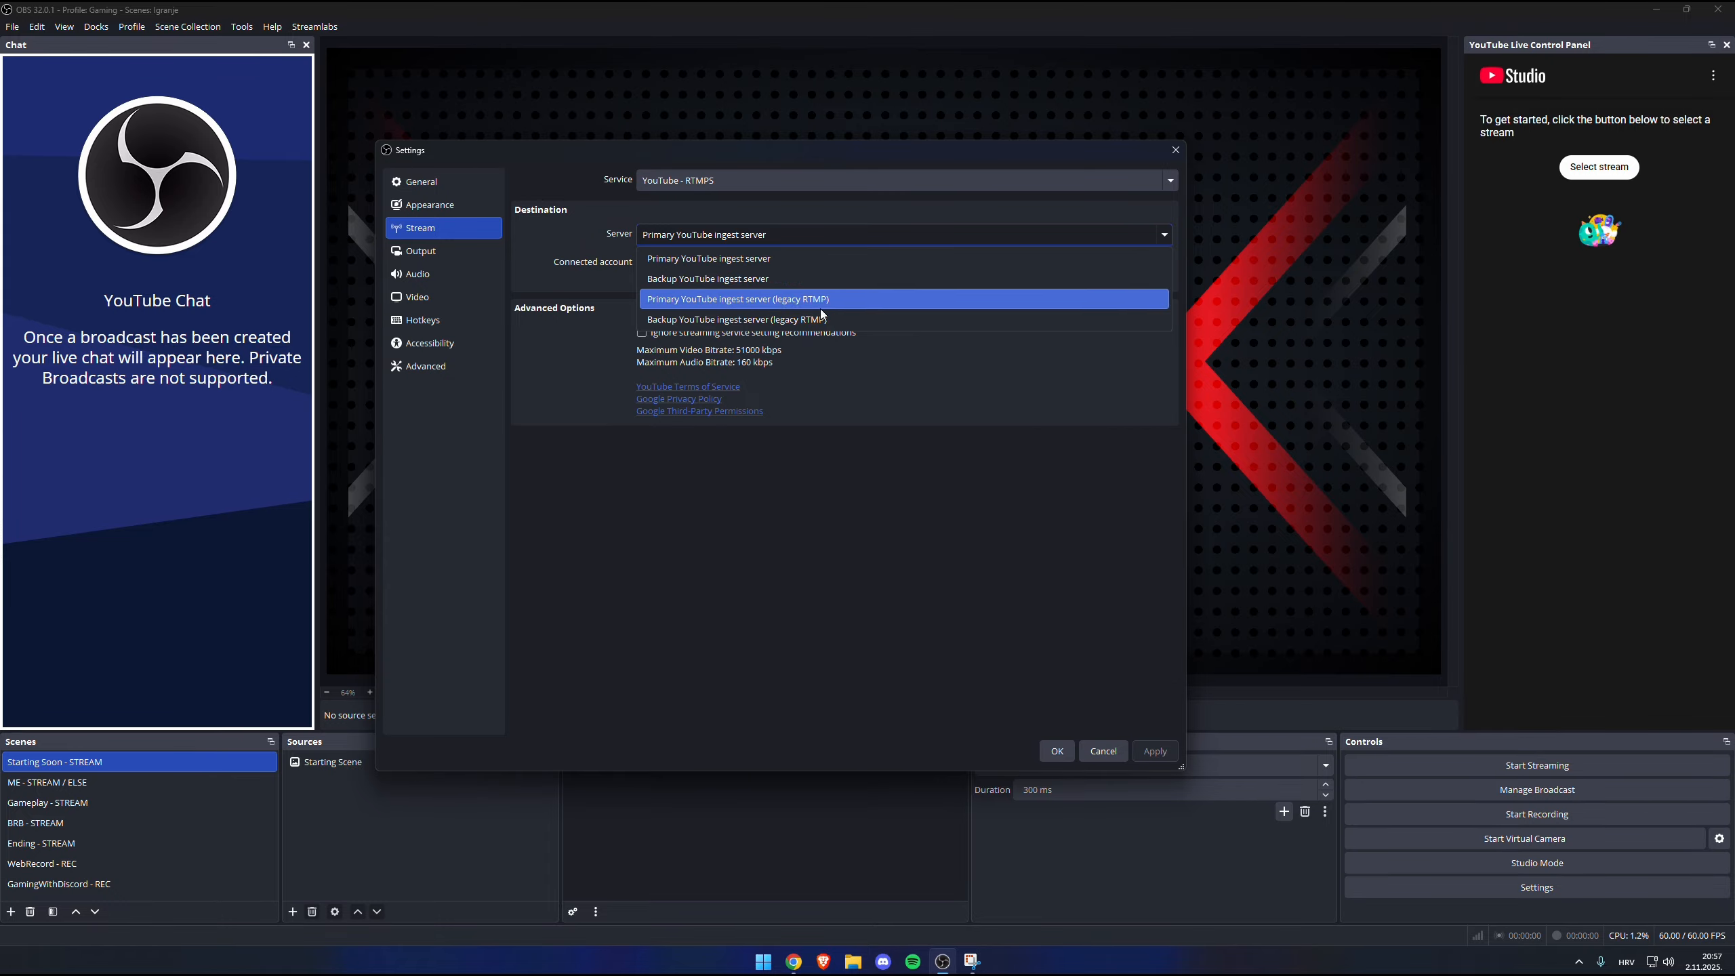
left_click(796, 218)
left_click(789, 234)
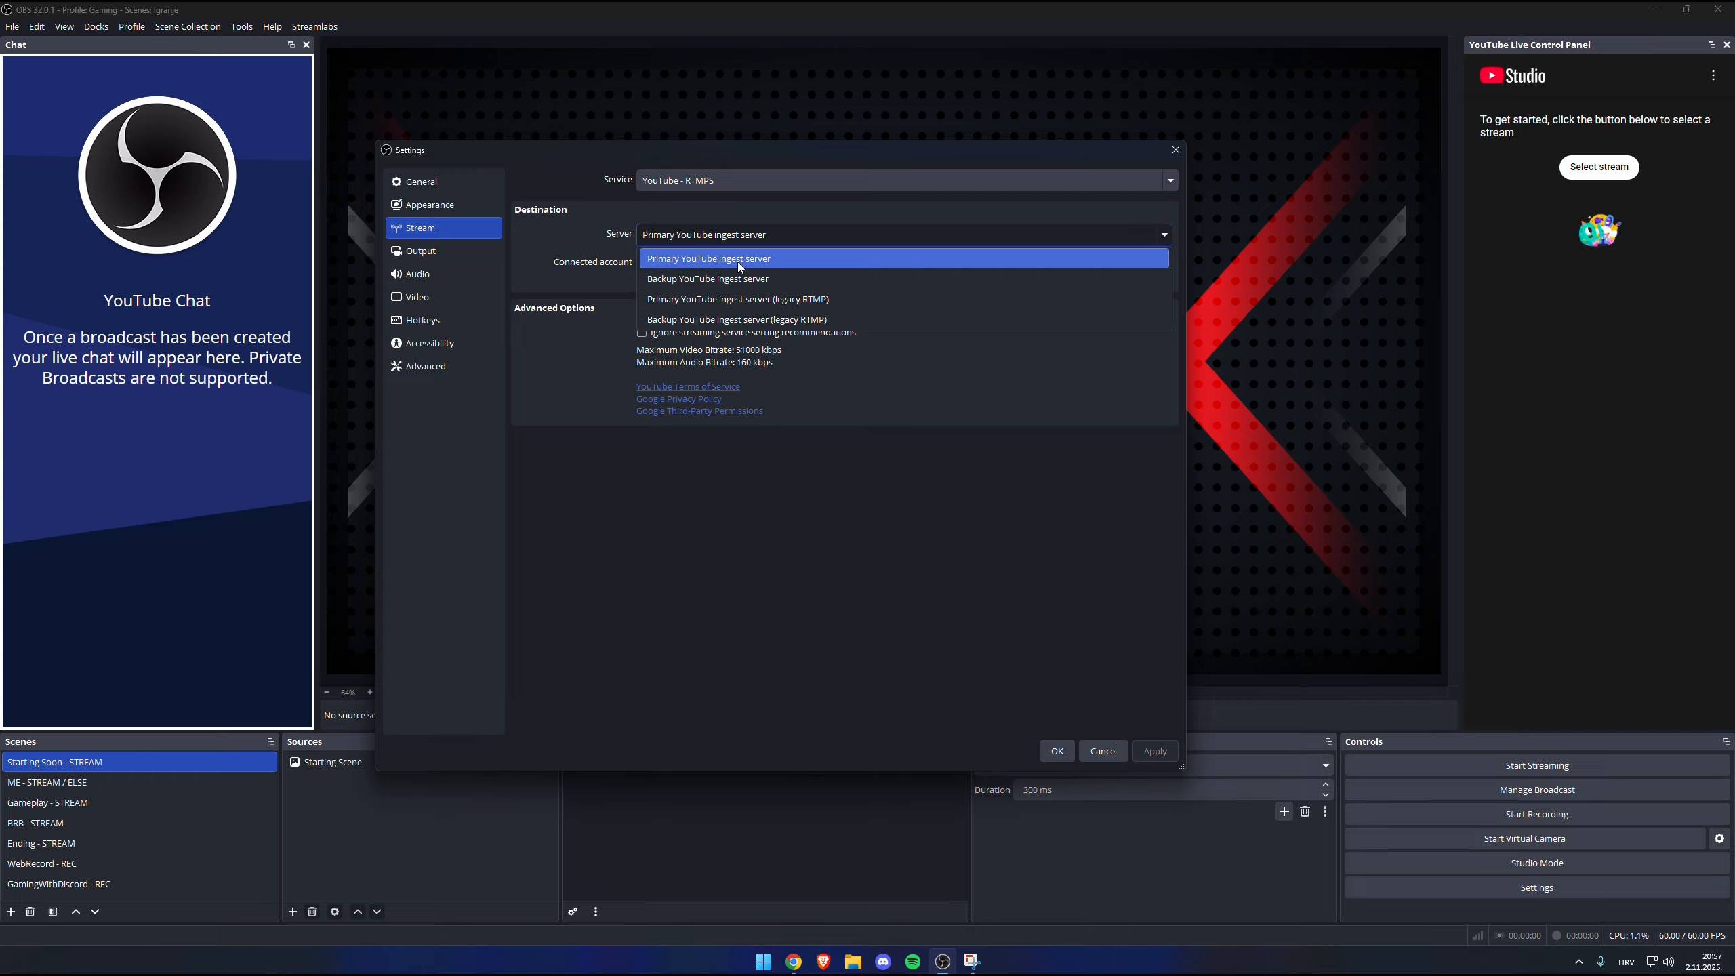
left_click(780, 220)
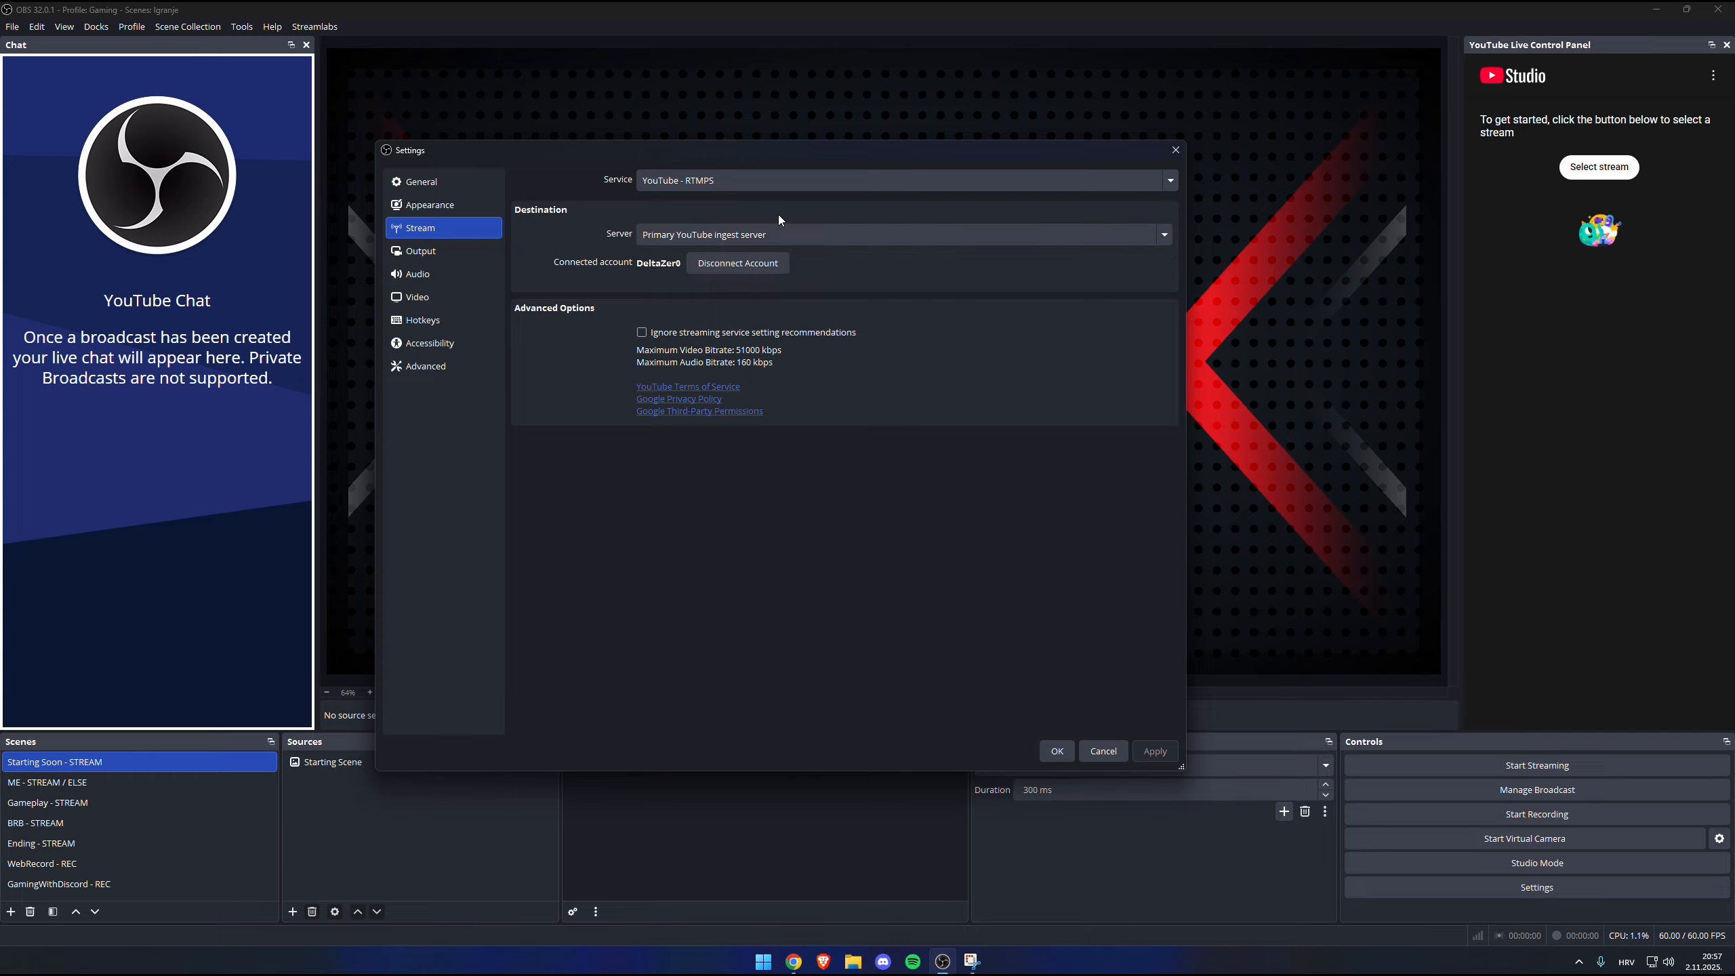
left_click(752, 181)
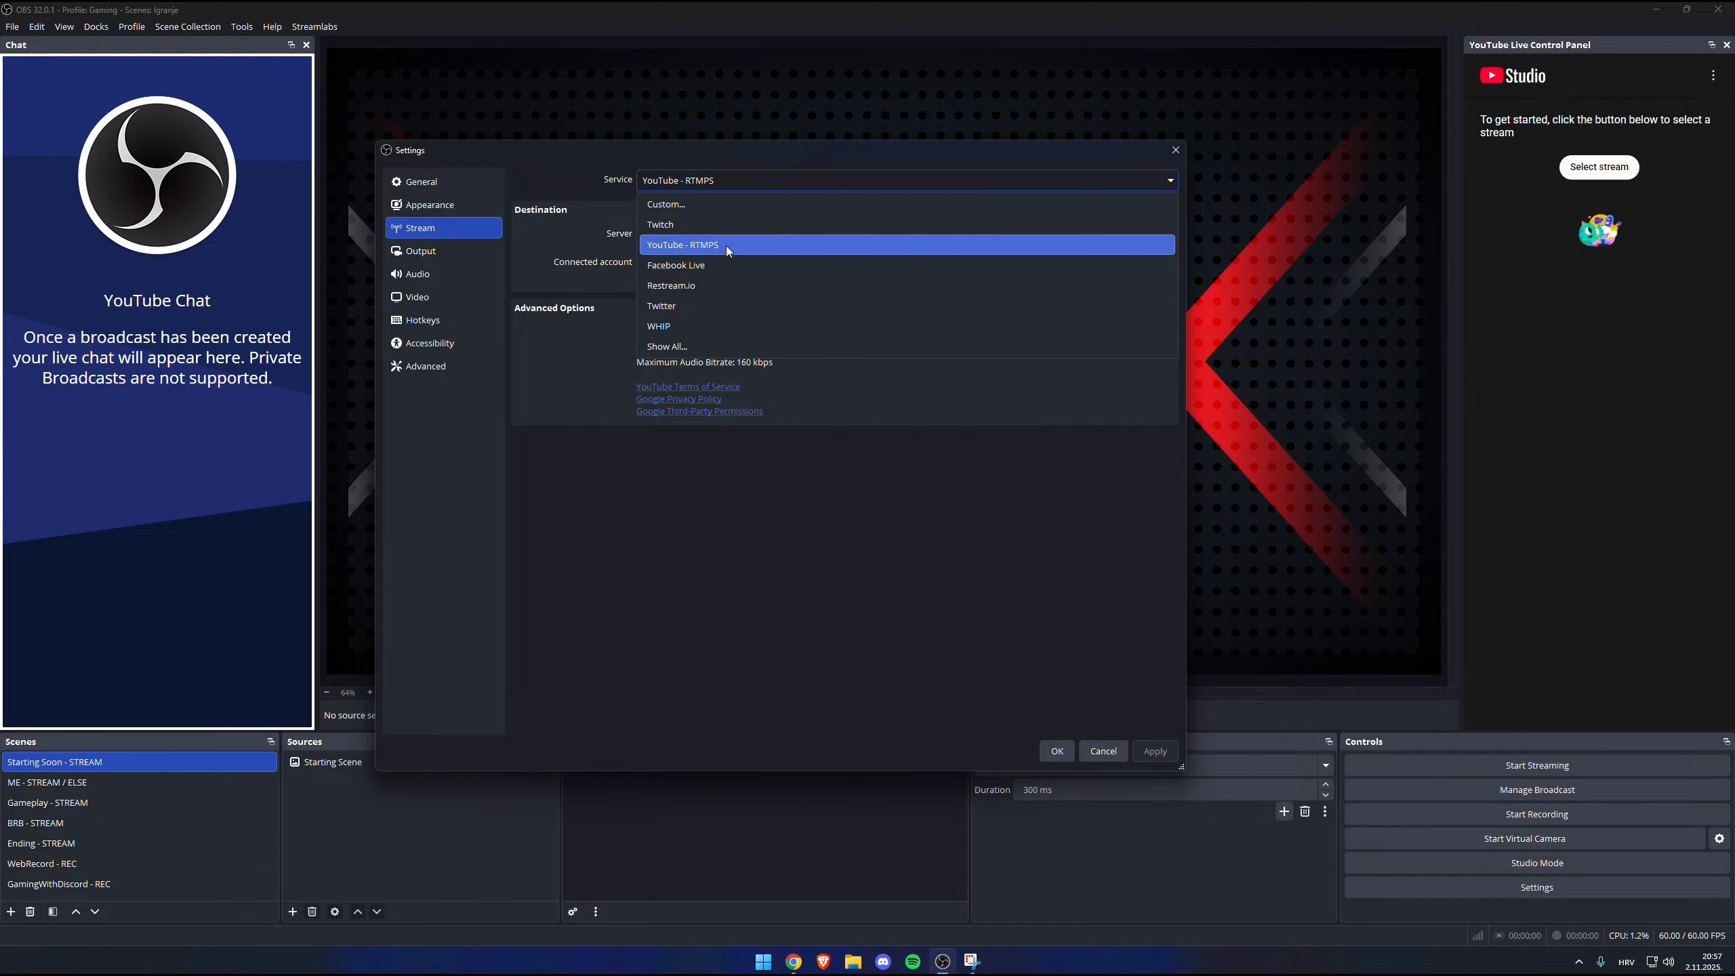
left_click(726, 182)
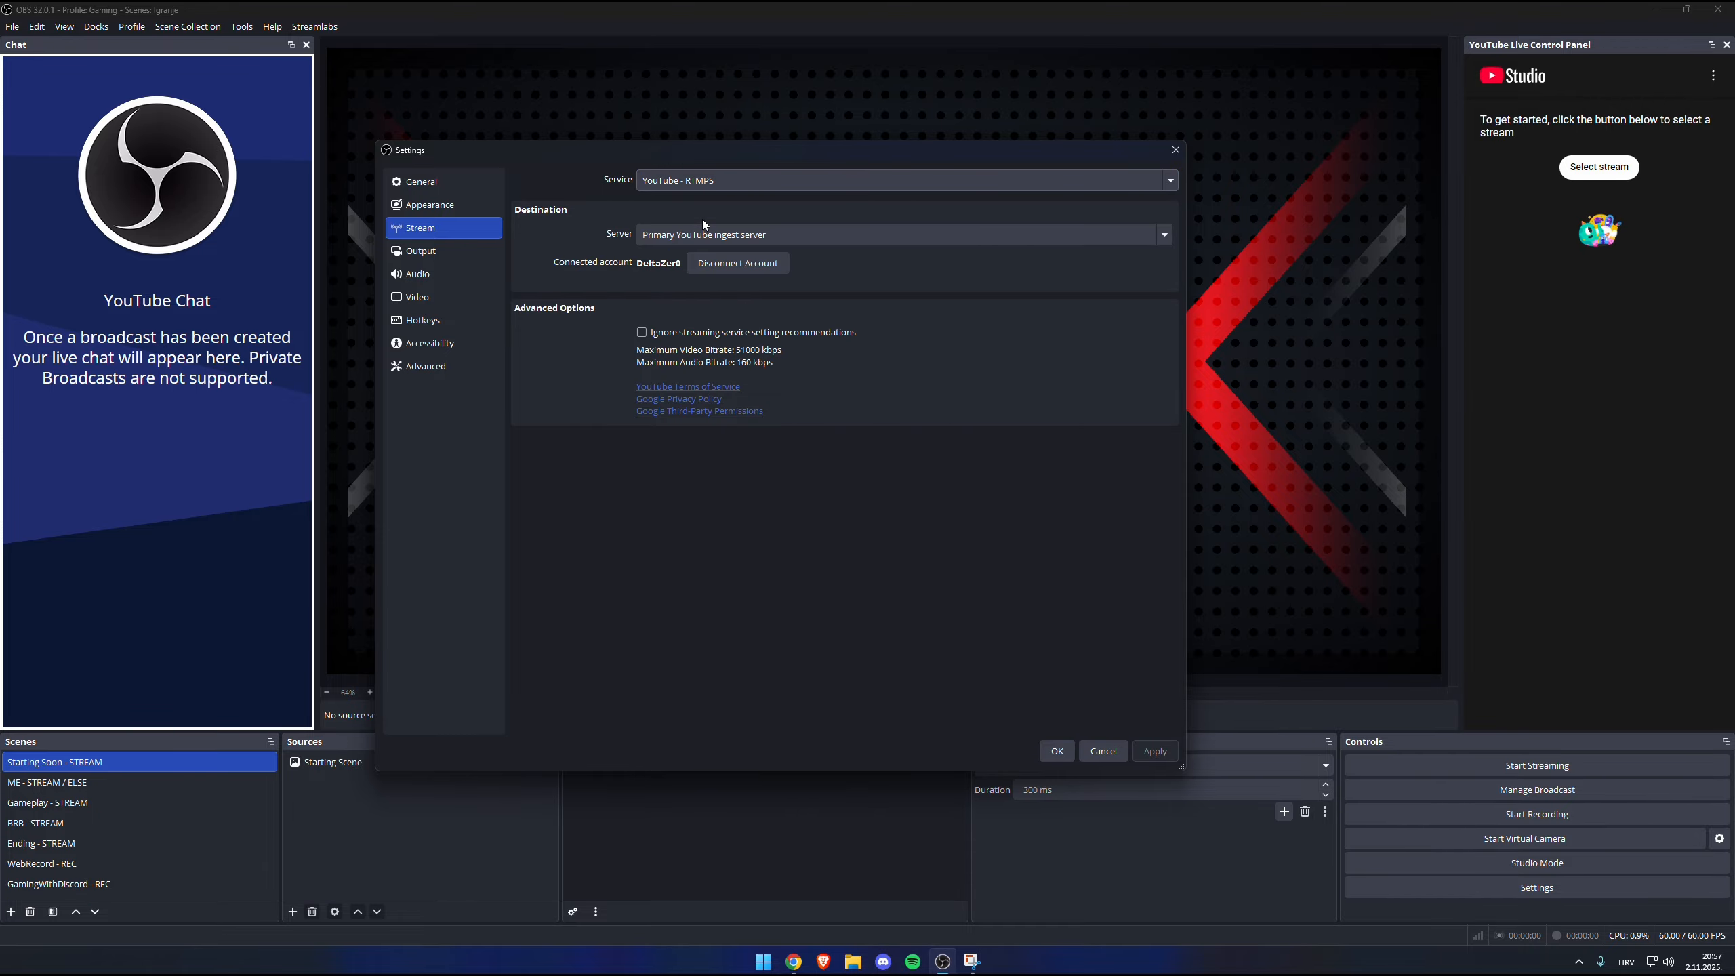
Examine the audio encoder choices in the streaming output settings.
left_click(470, 249)
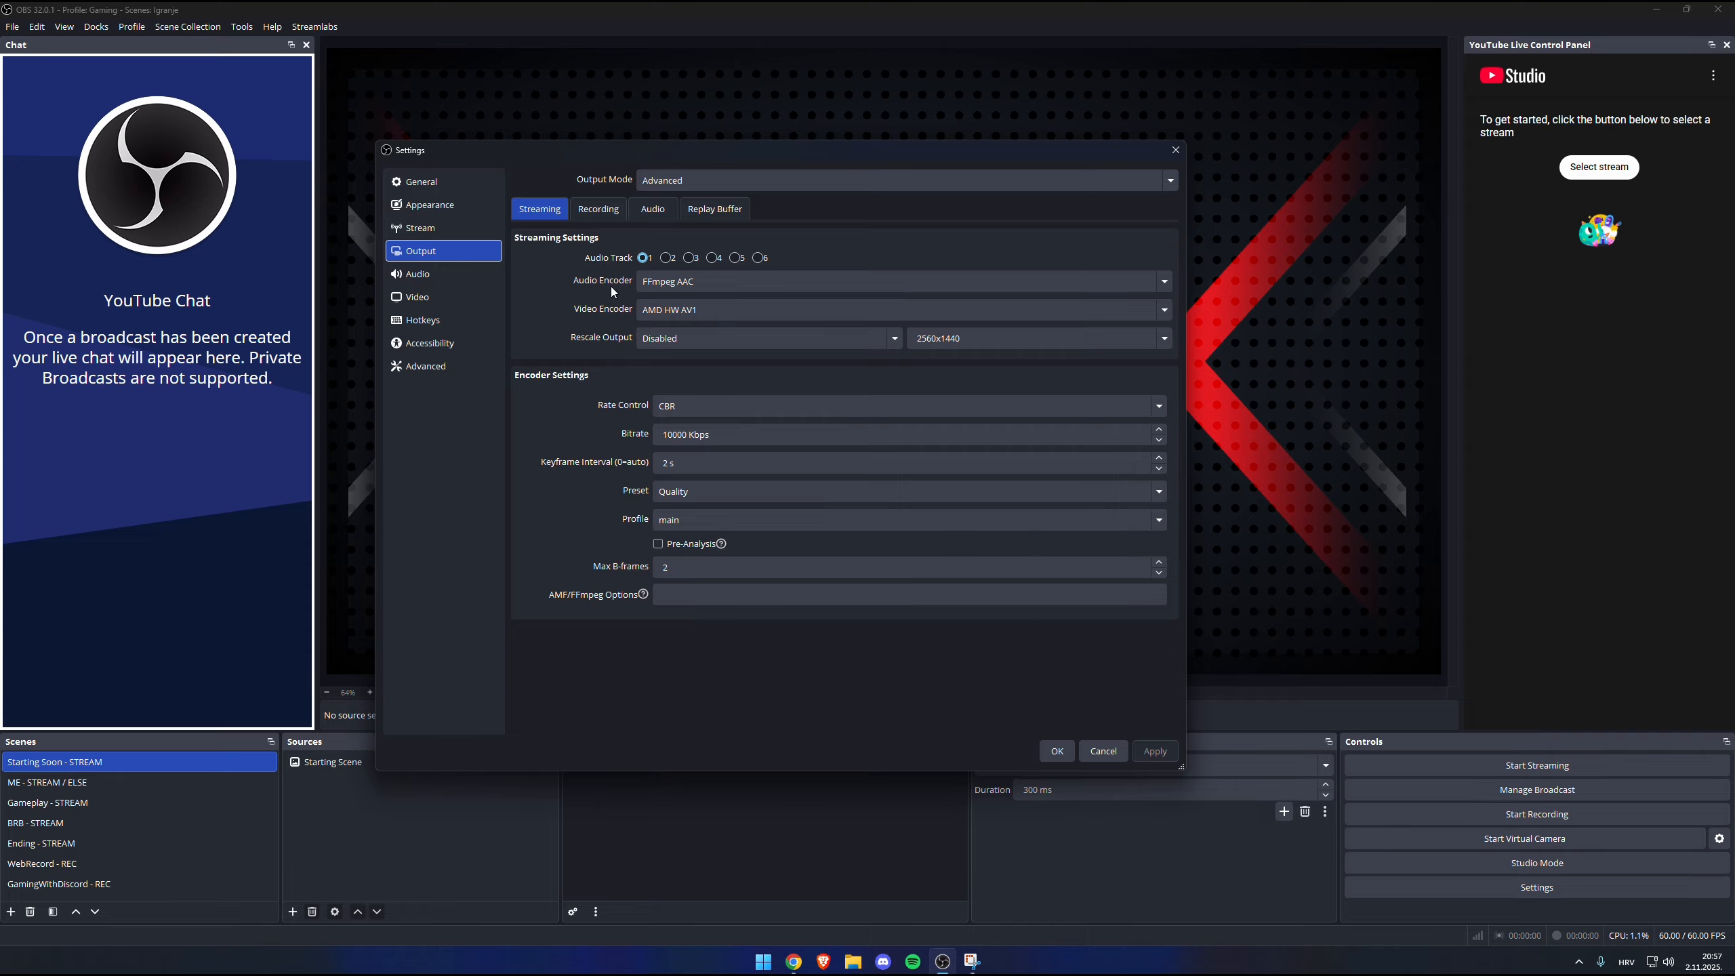
left_click(763, 288)
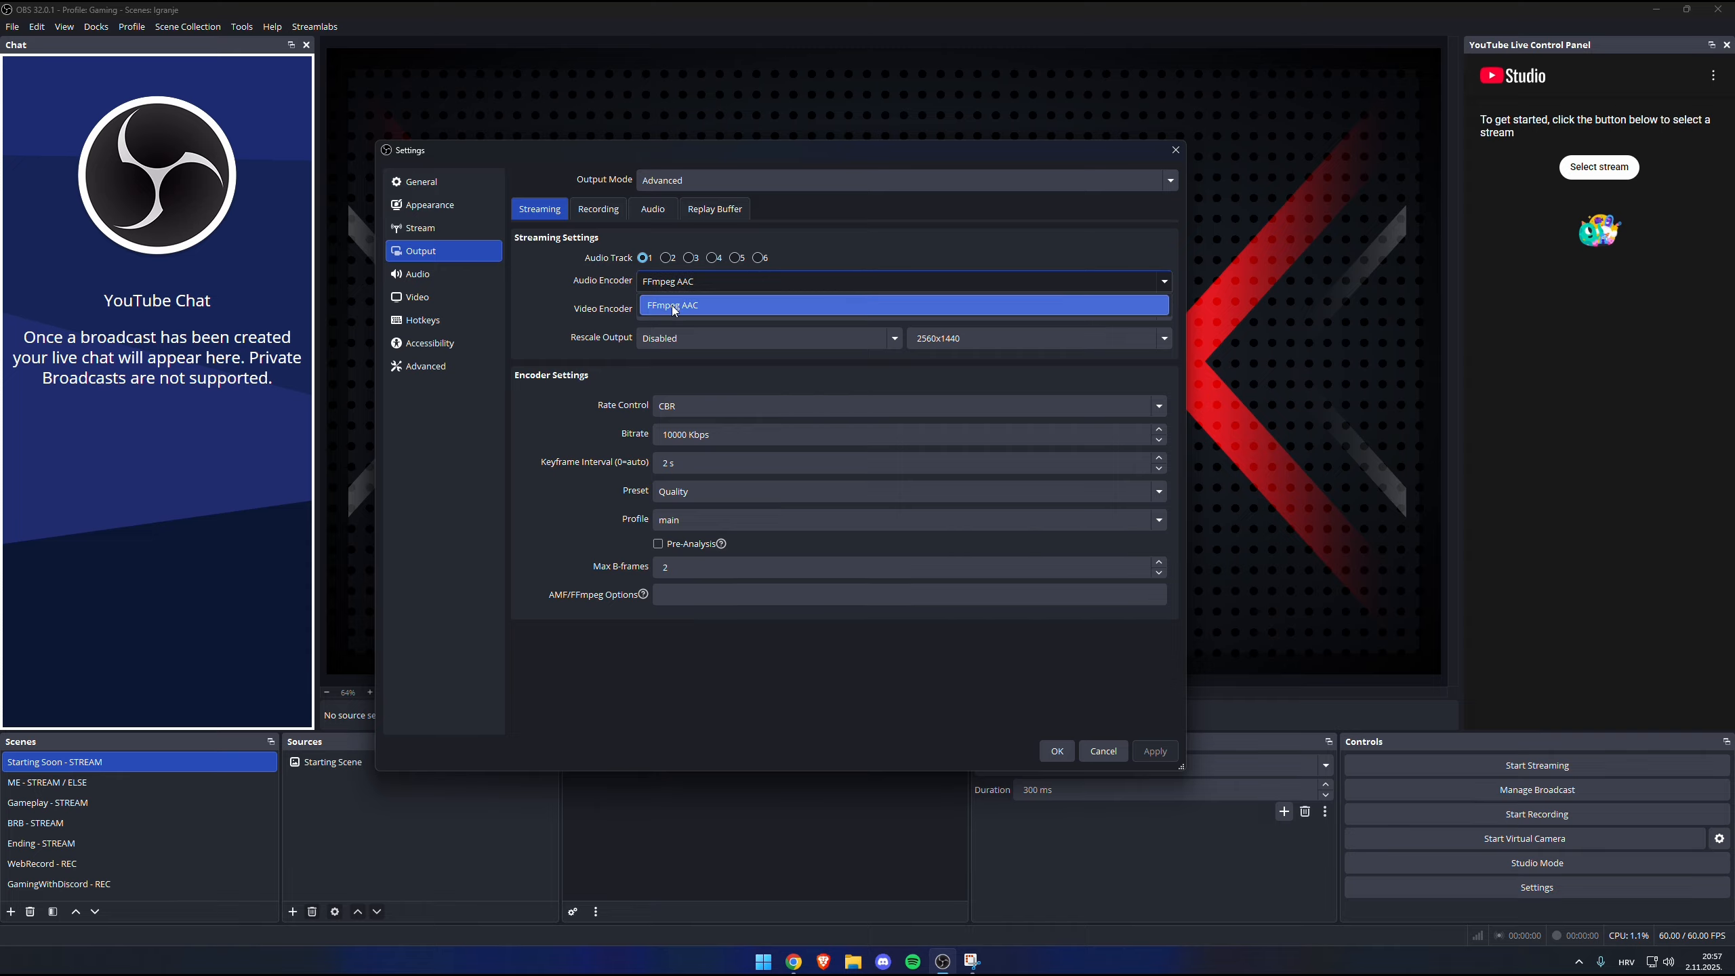
left_click(650, 288)
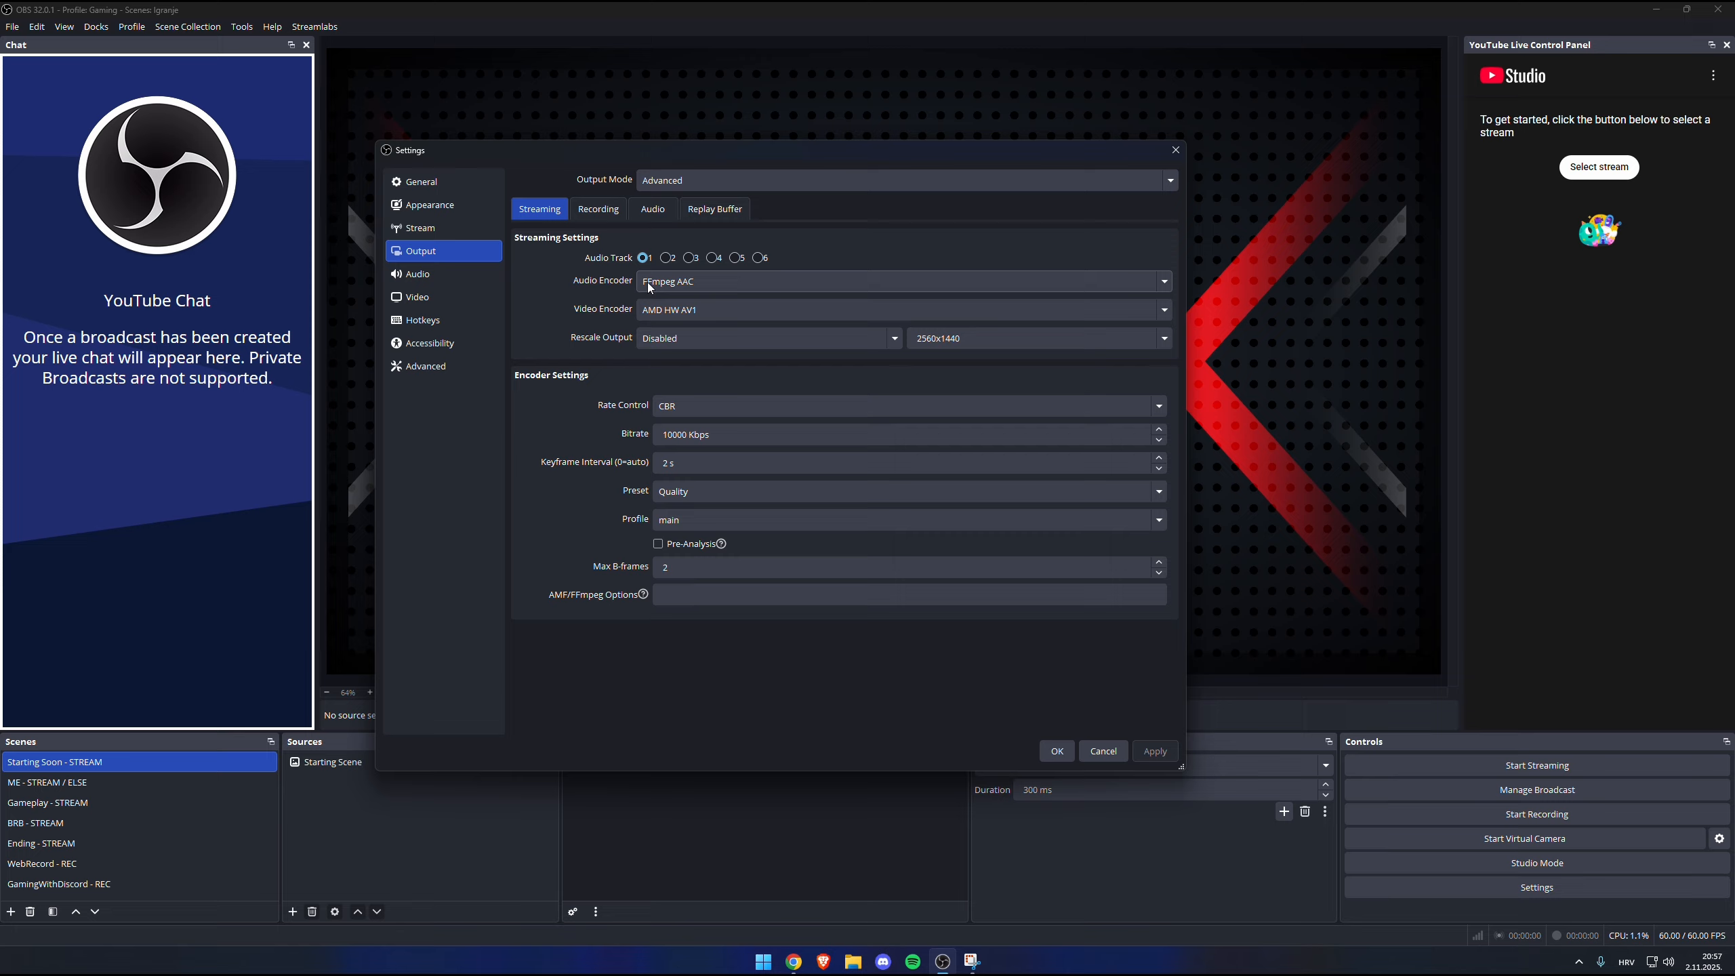
left_click(683, 288)
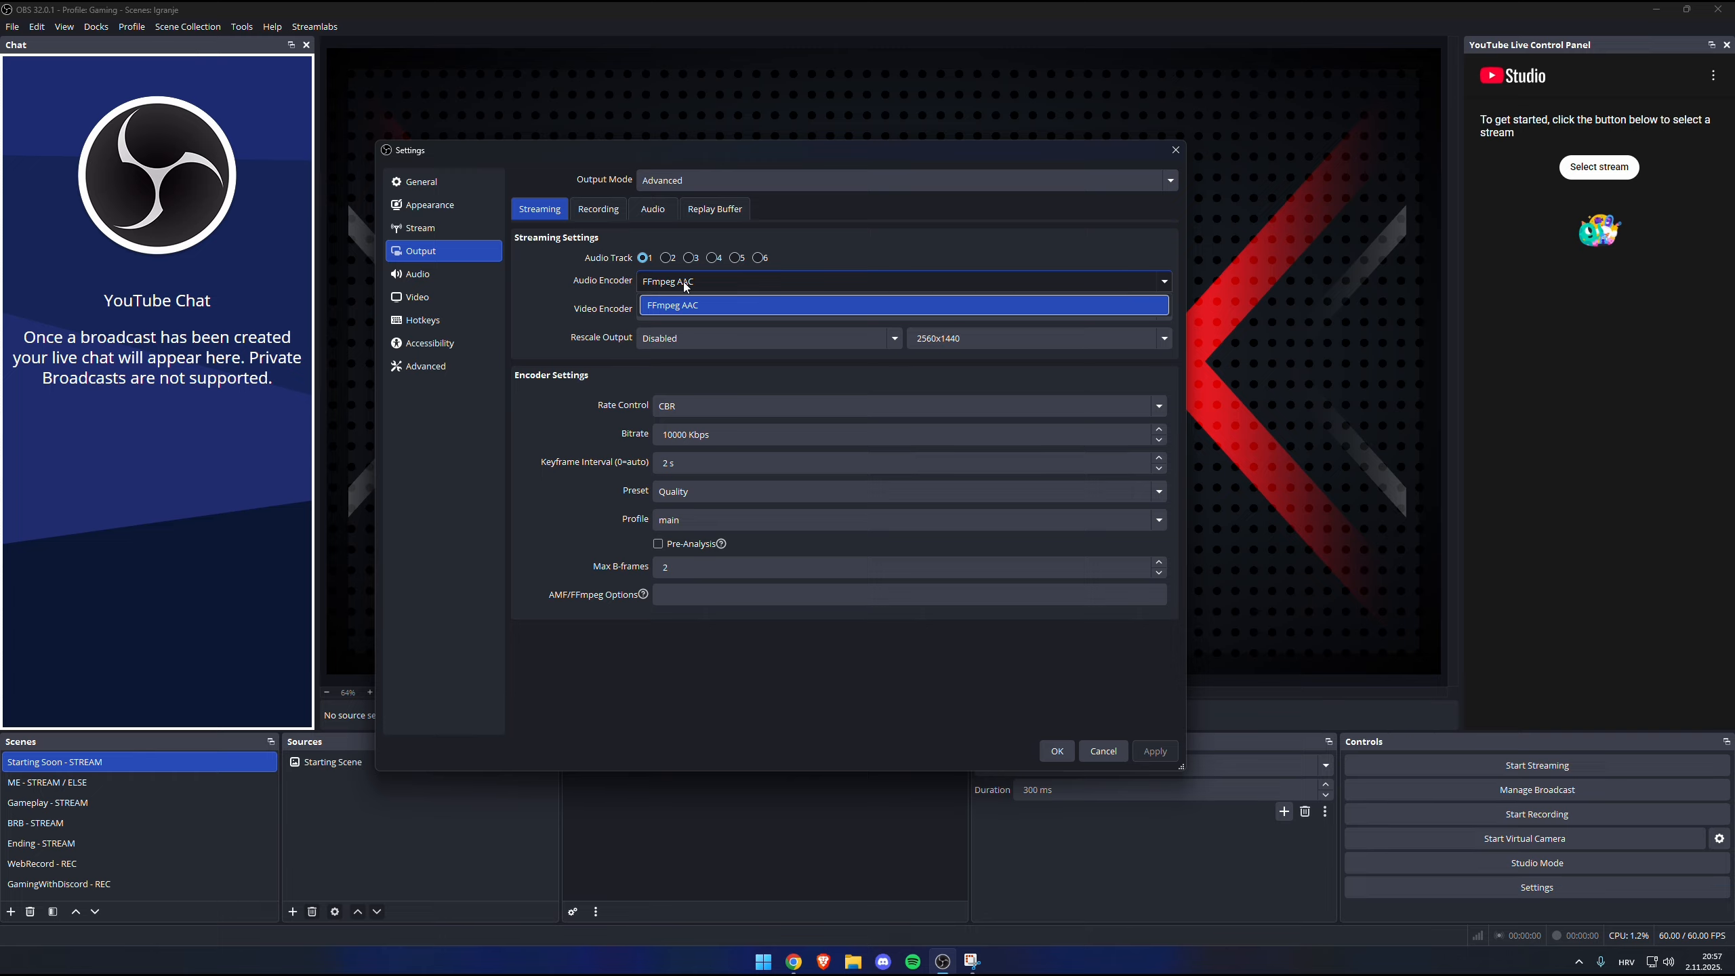
left_click(613, 289)
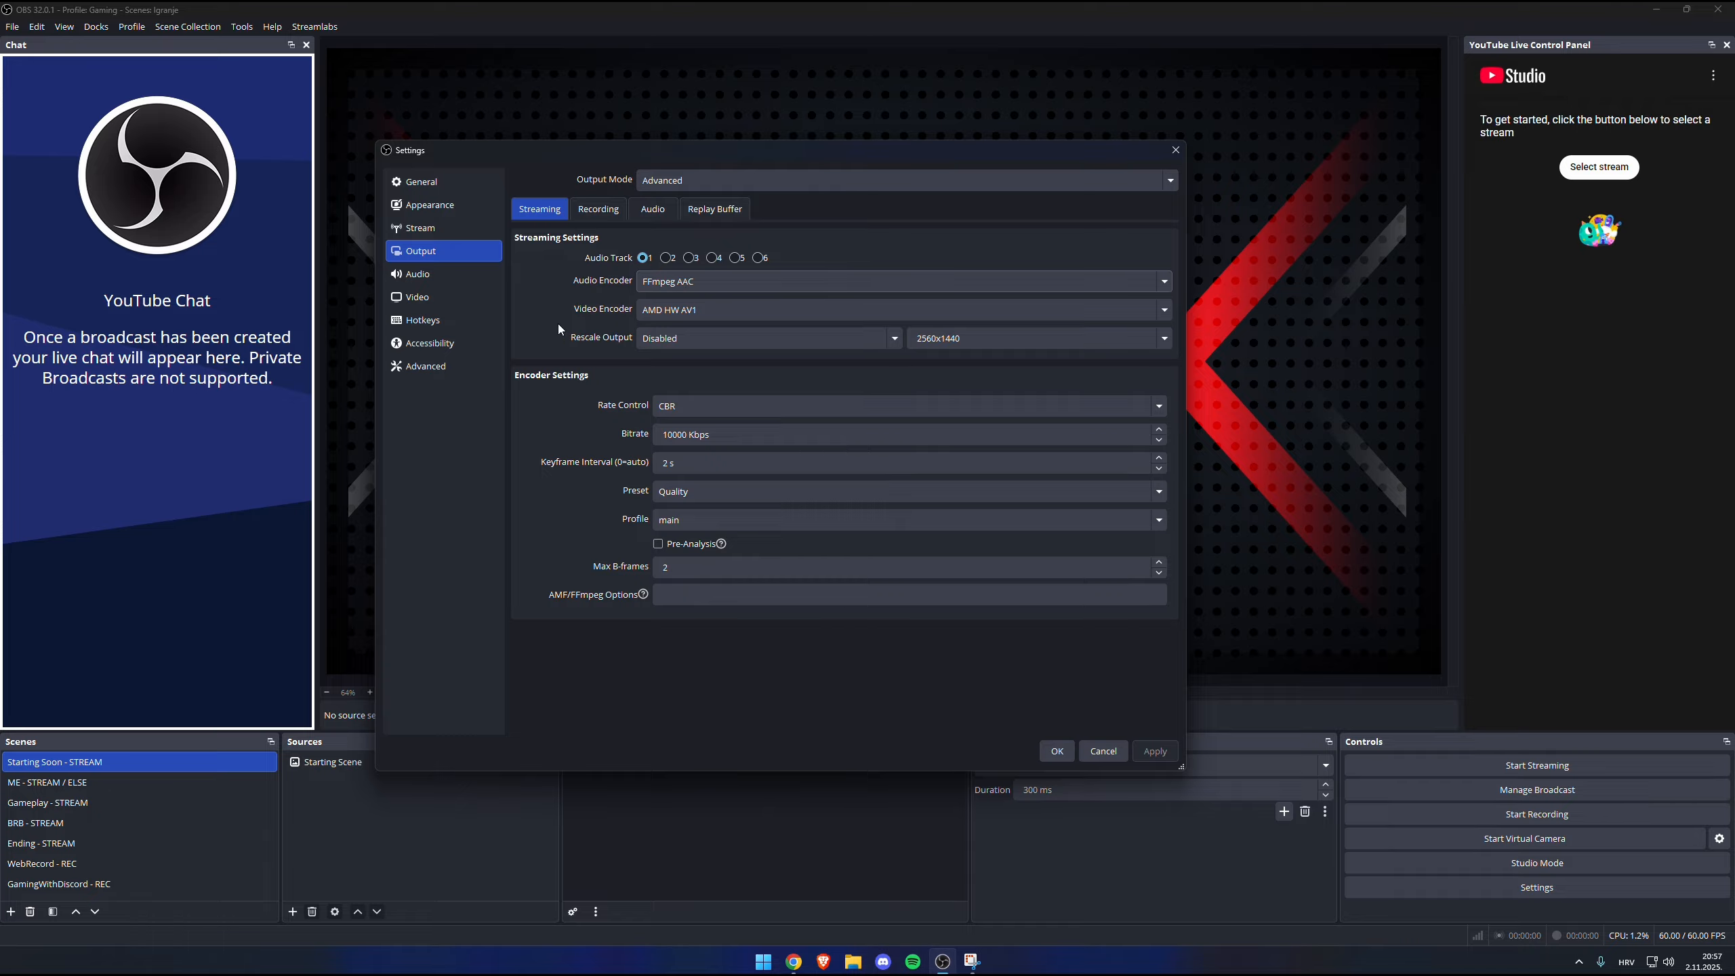
Choose AMD HW AV1 as the streaming video encoder and CBR as its rate control.
left_click(660, 311)
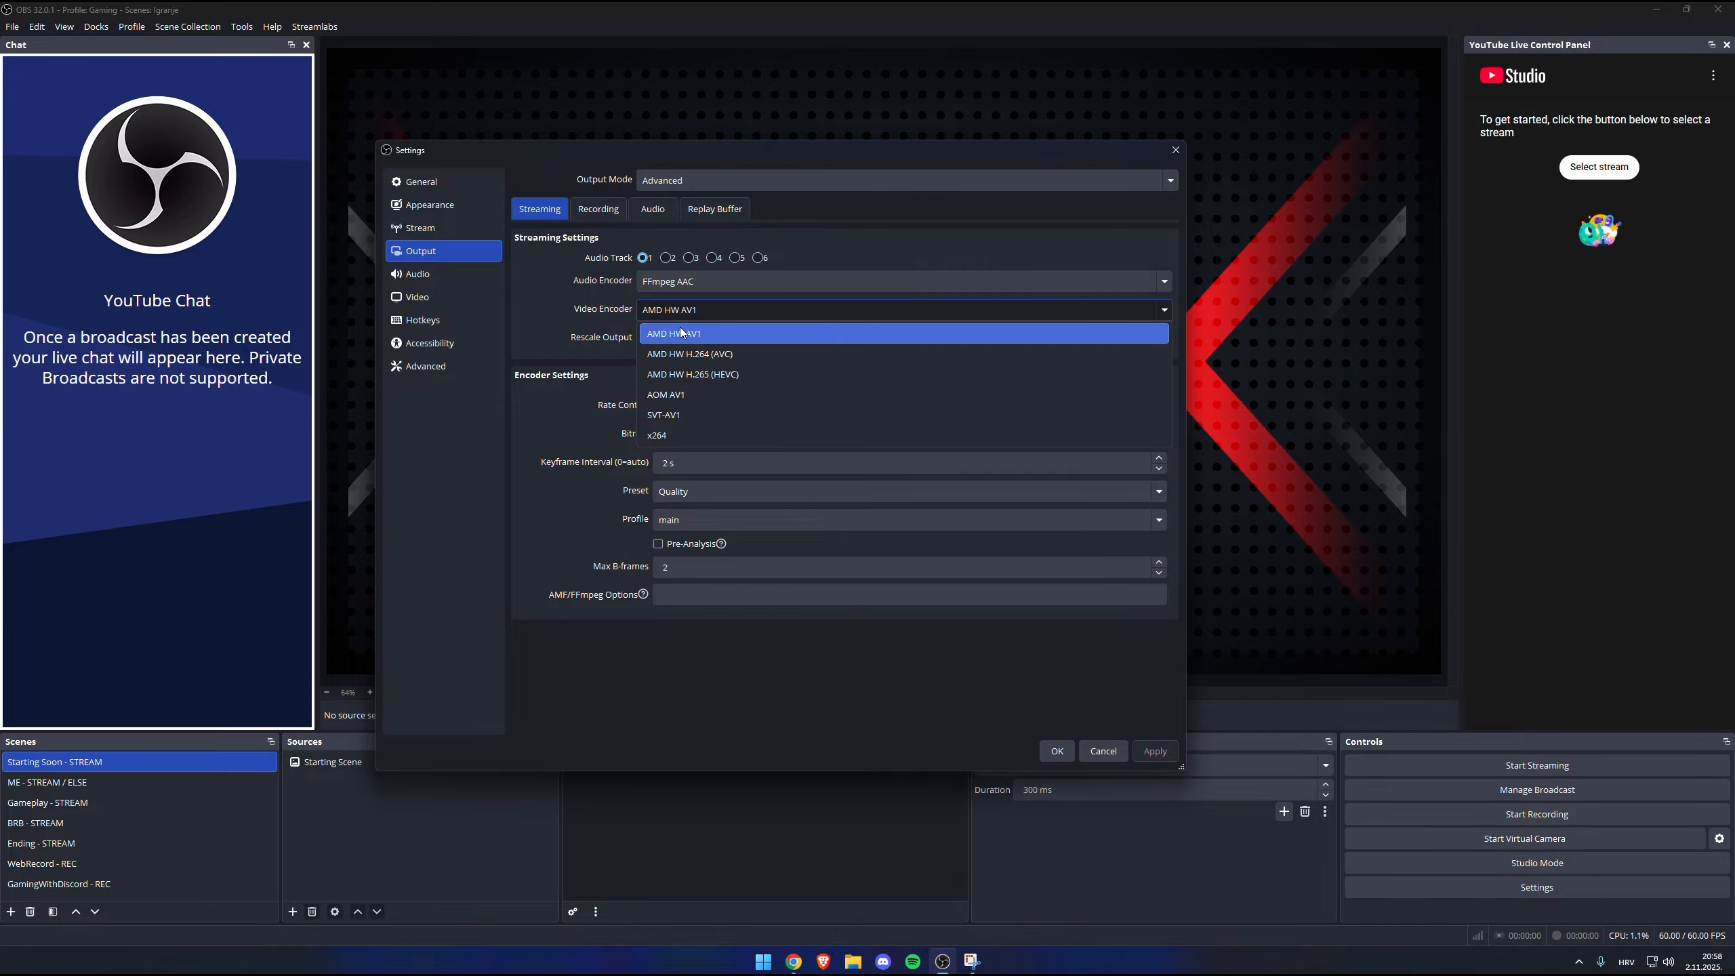
left_click(678, 333)
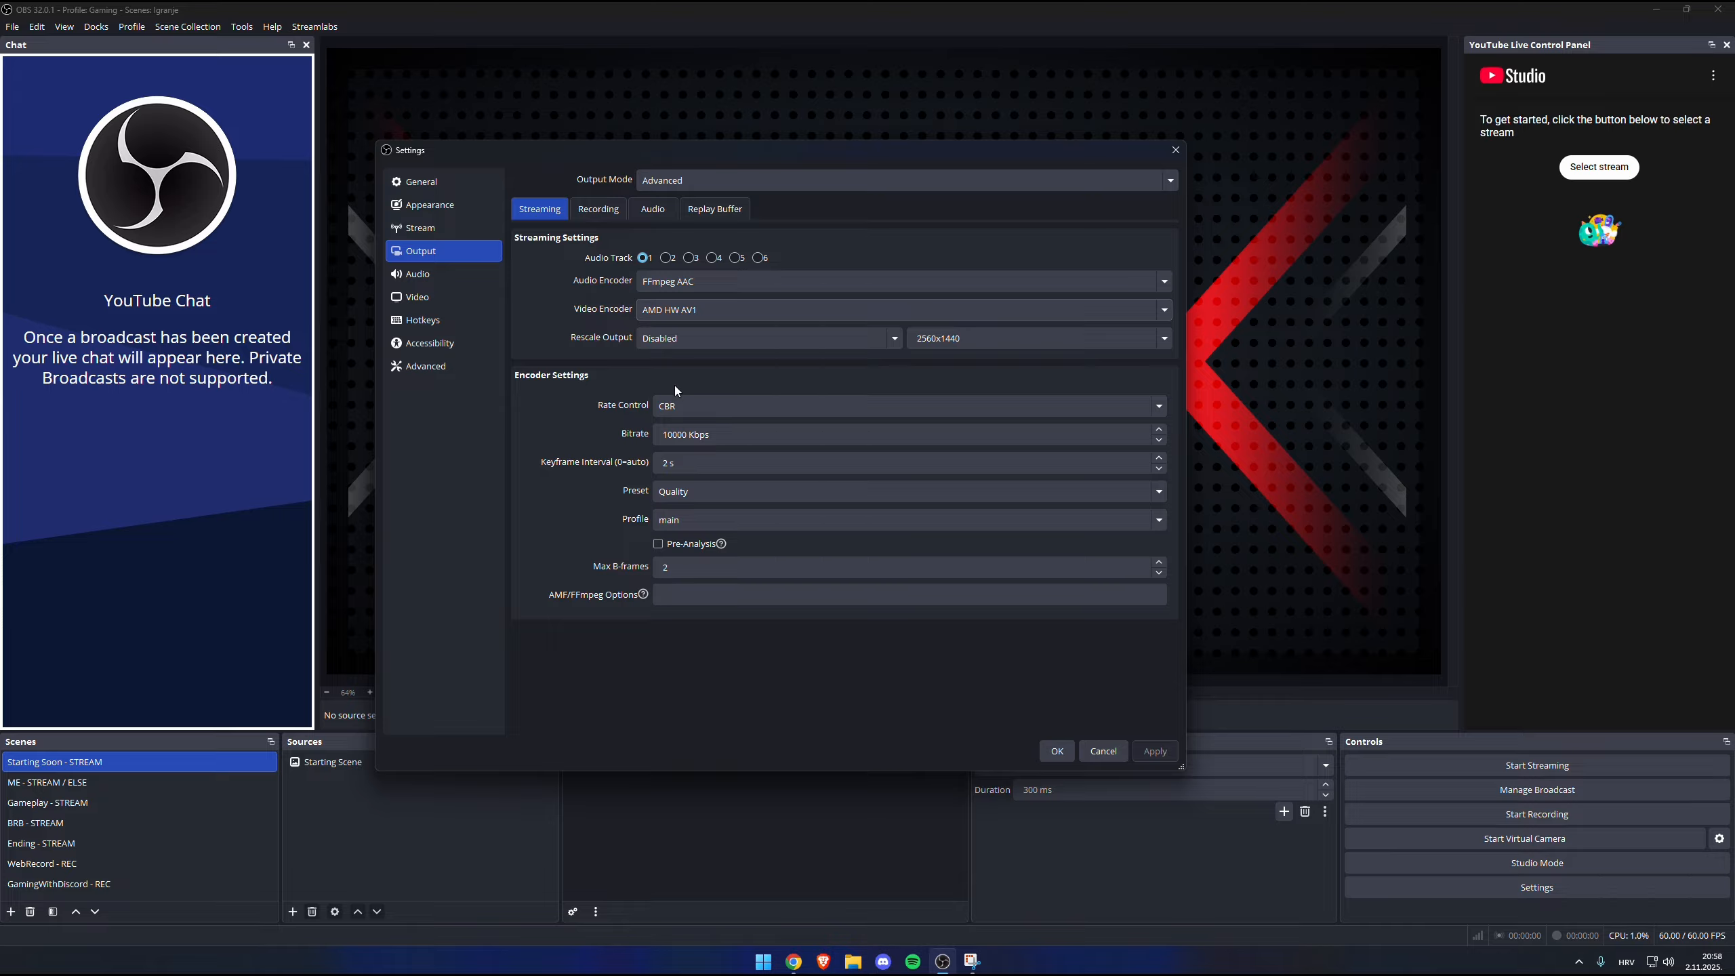
left_click(669, 406)
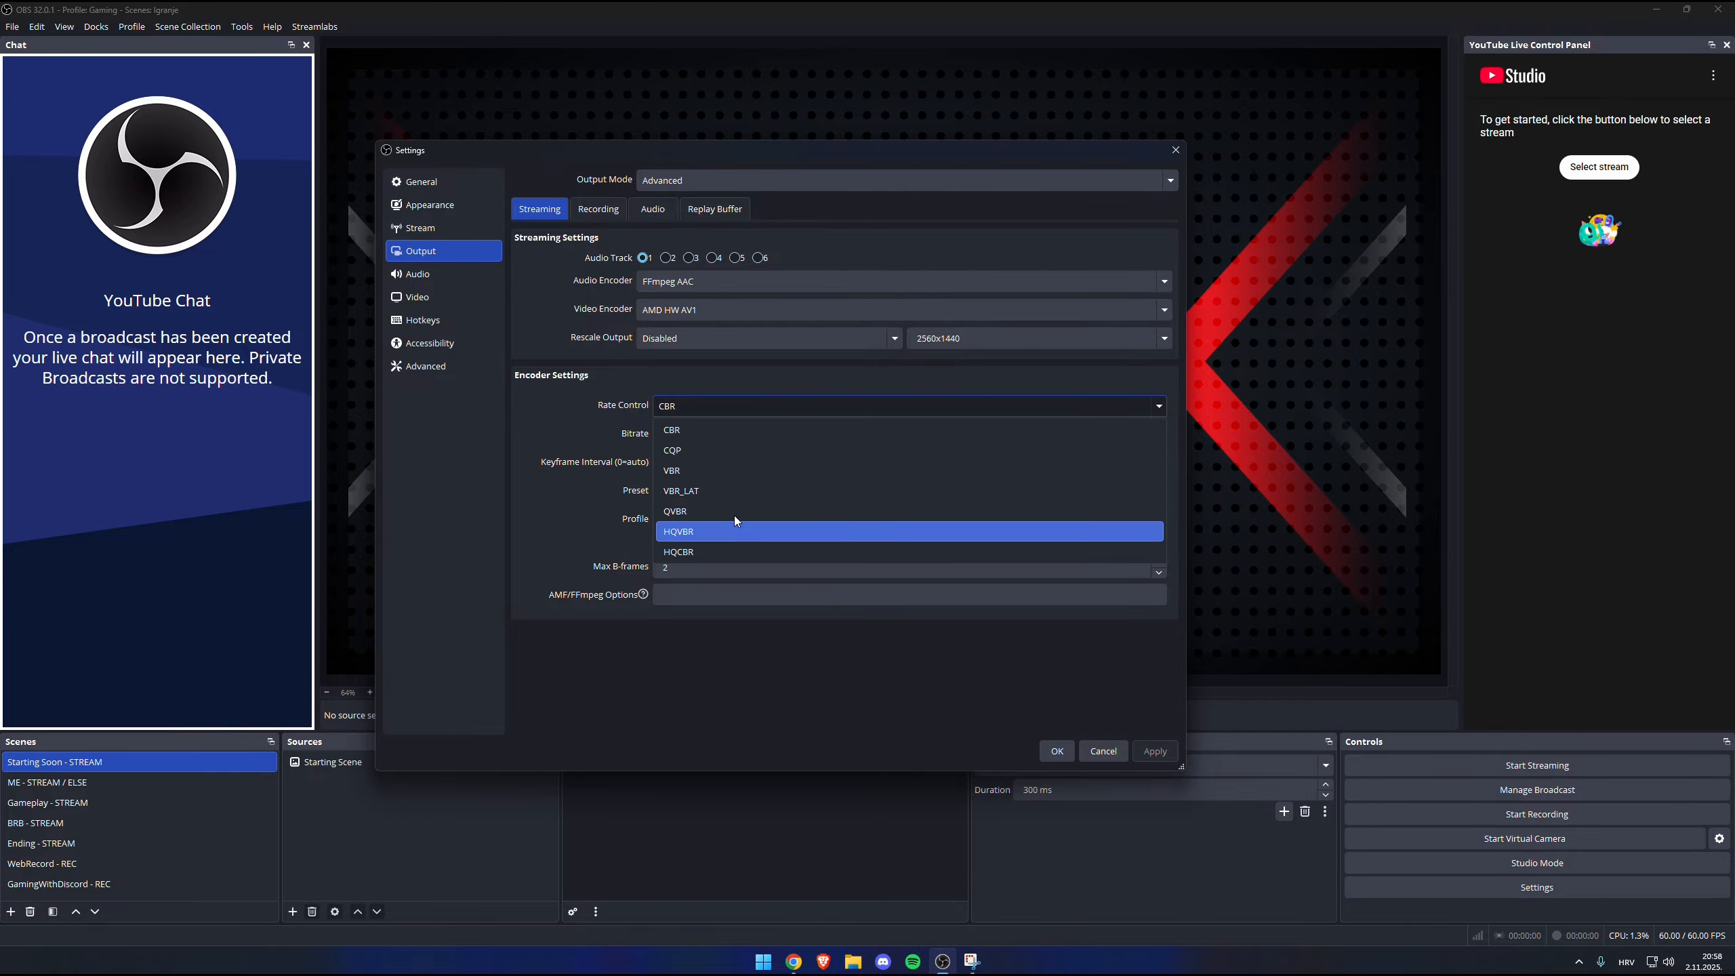
left_click(707, 428)
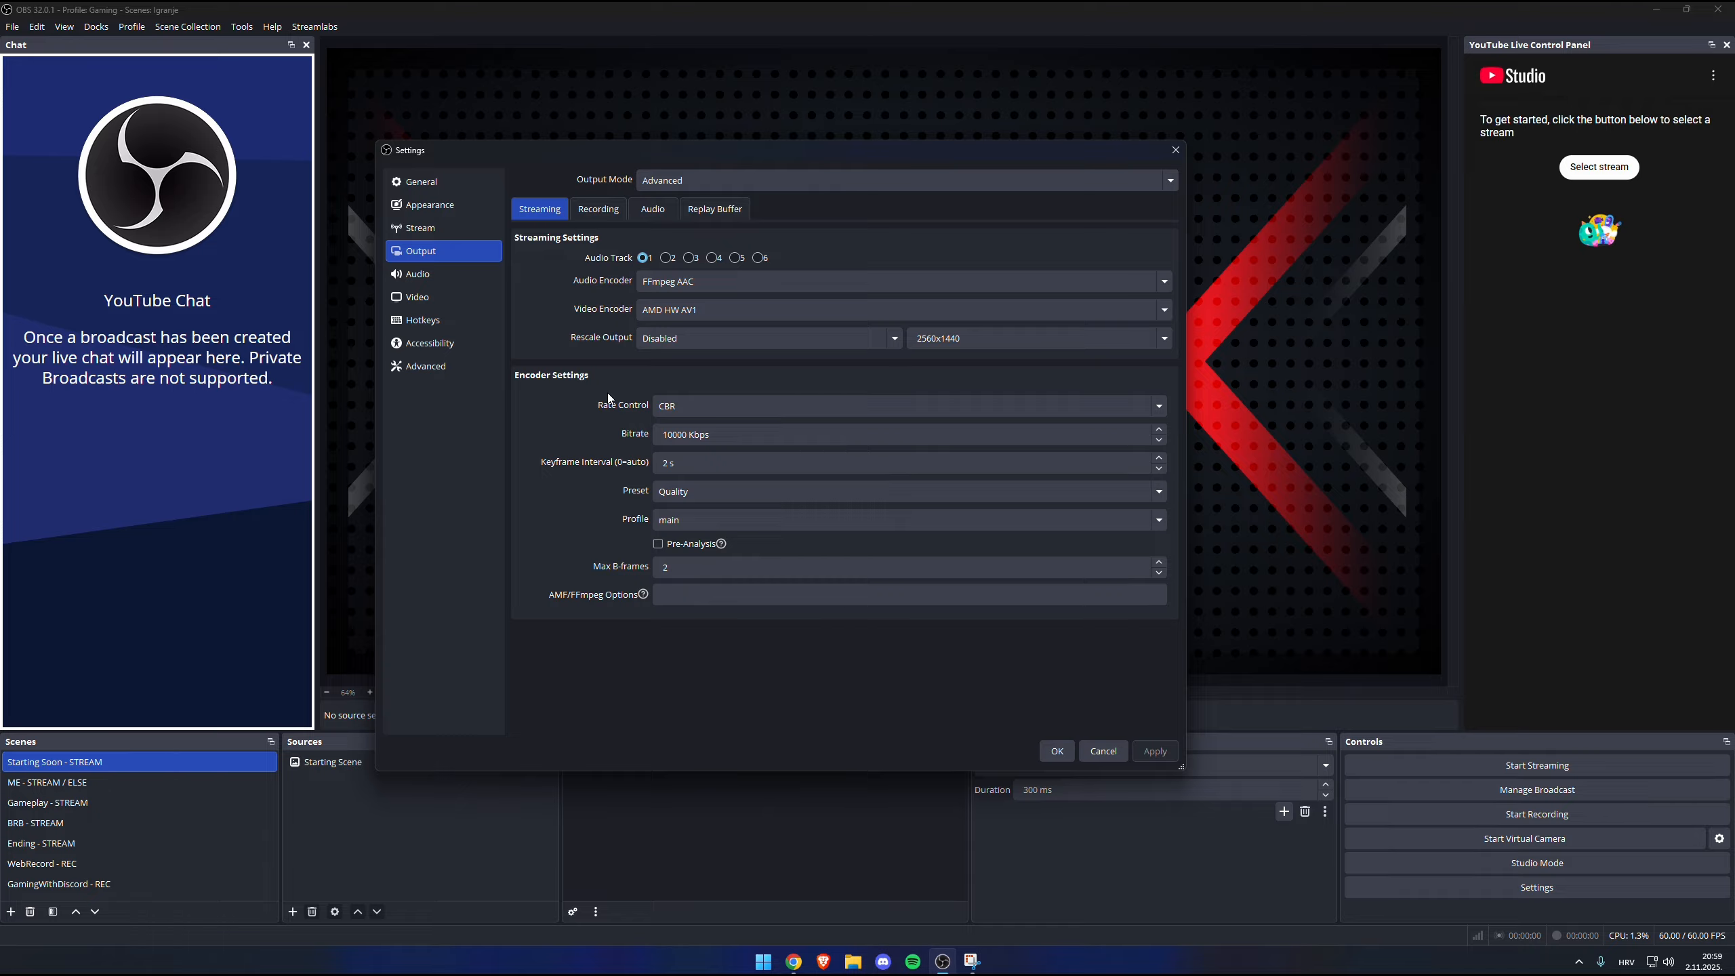
Try CQP as the streaming rate control and return it to CBR.
left_click(683, 406)
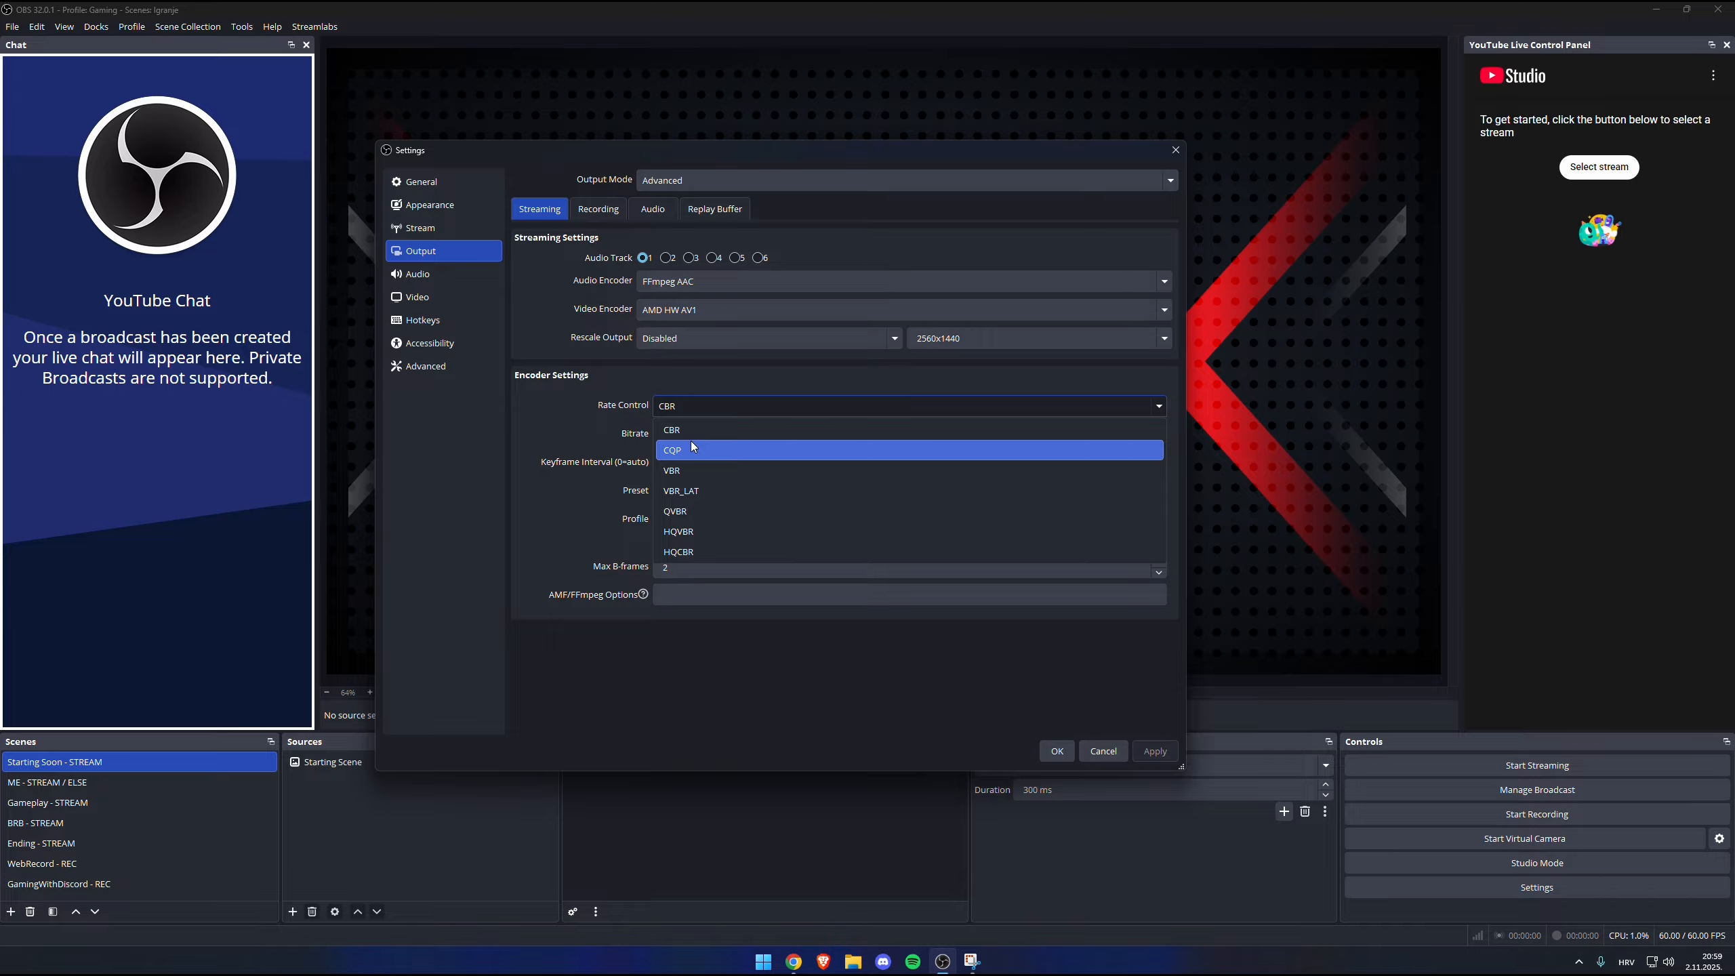
left_click(691, 450)
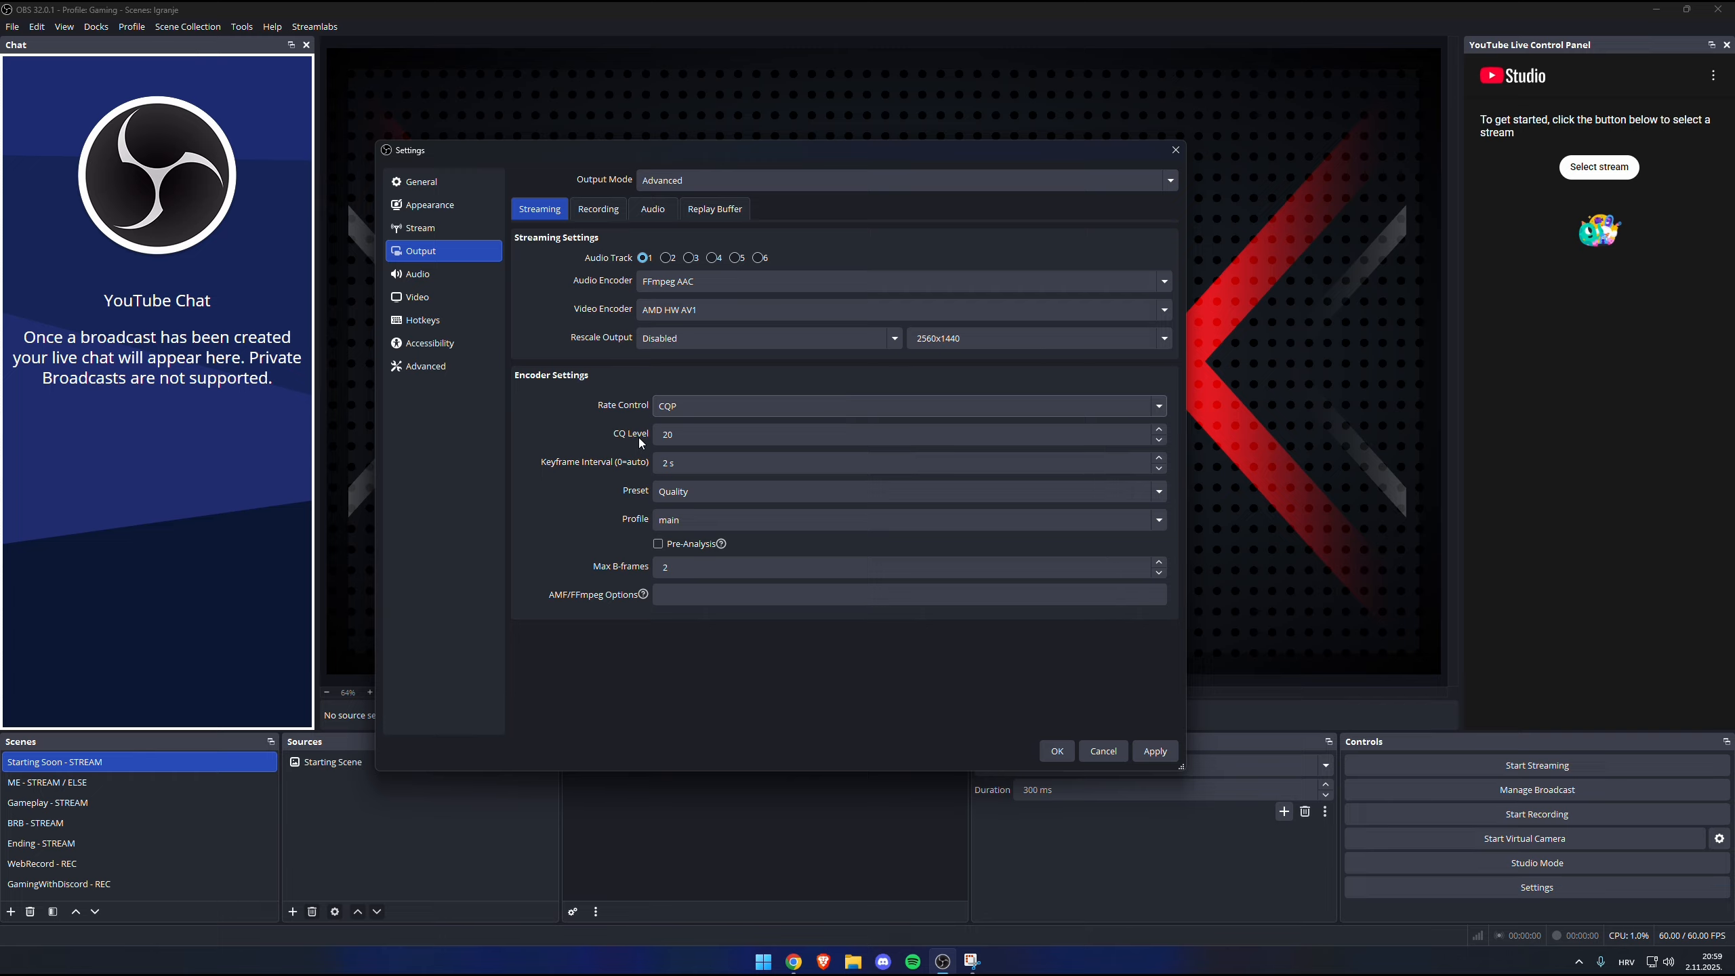
left_click(666, 407)
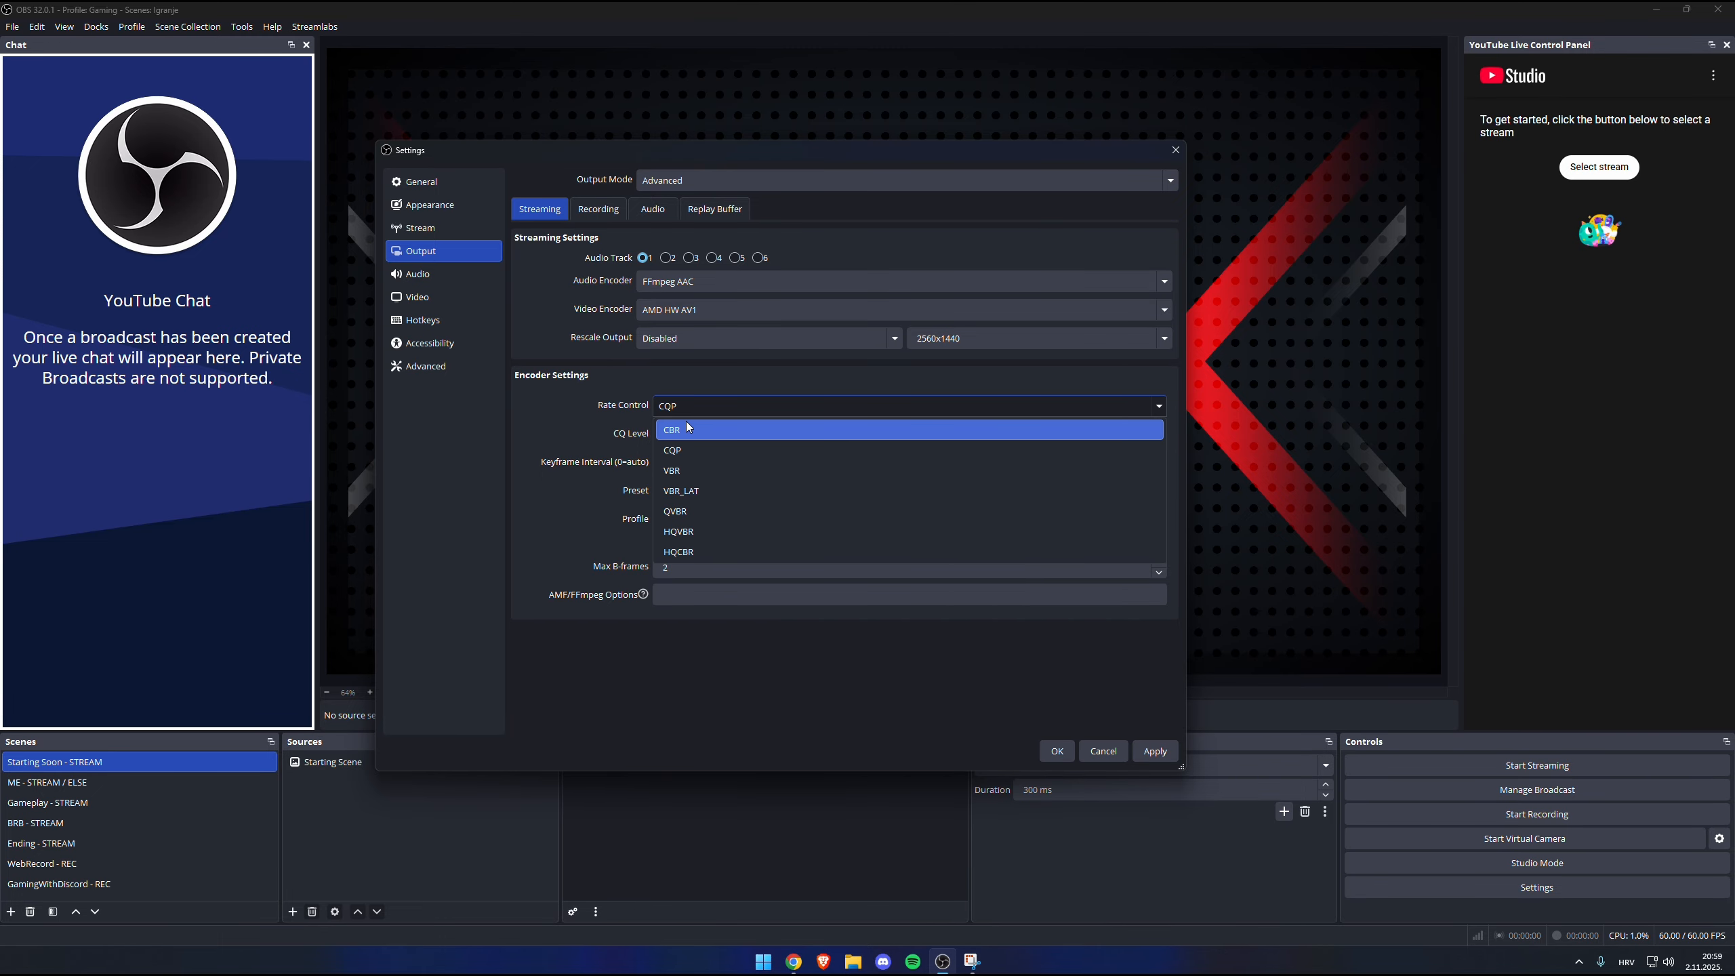
left_click(686, 421)
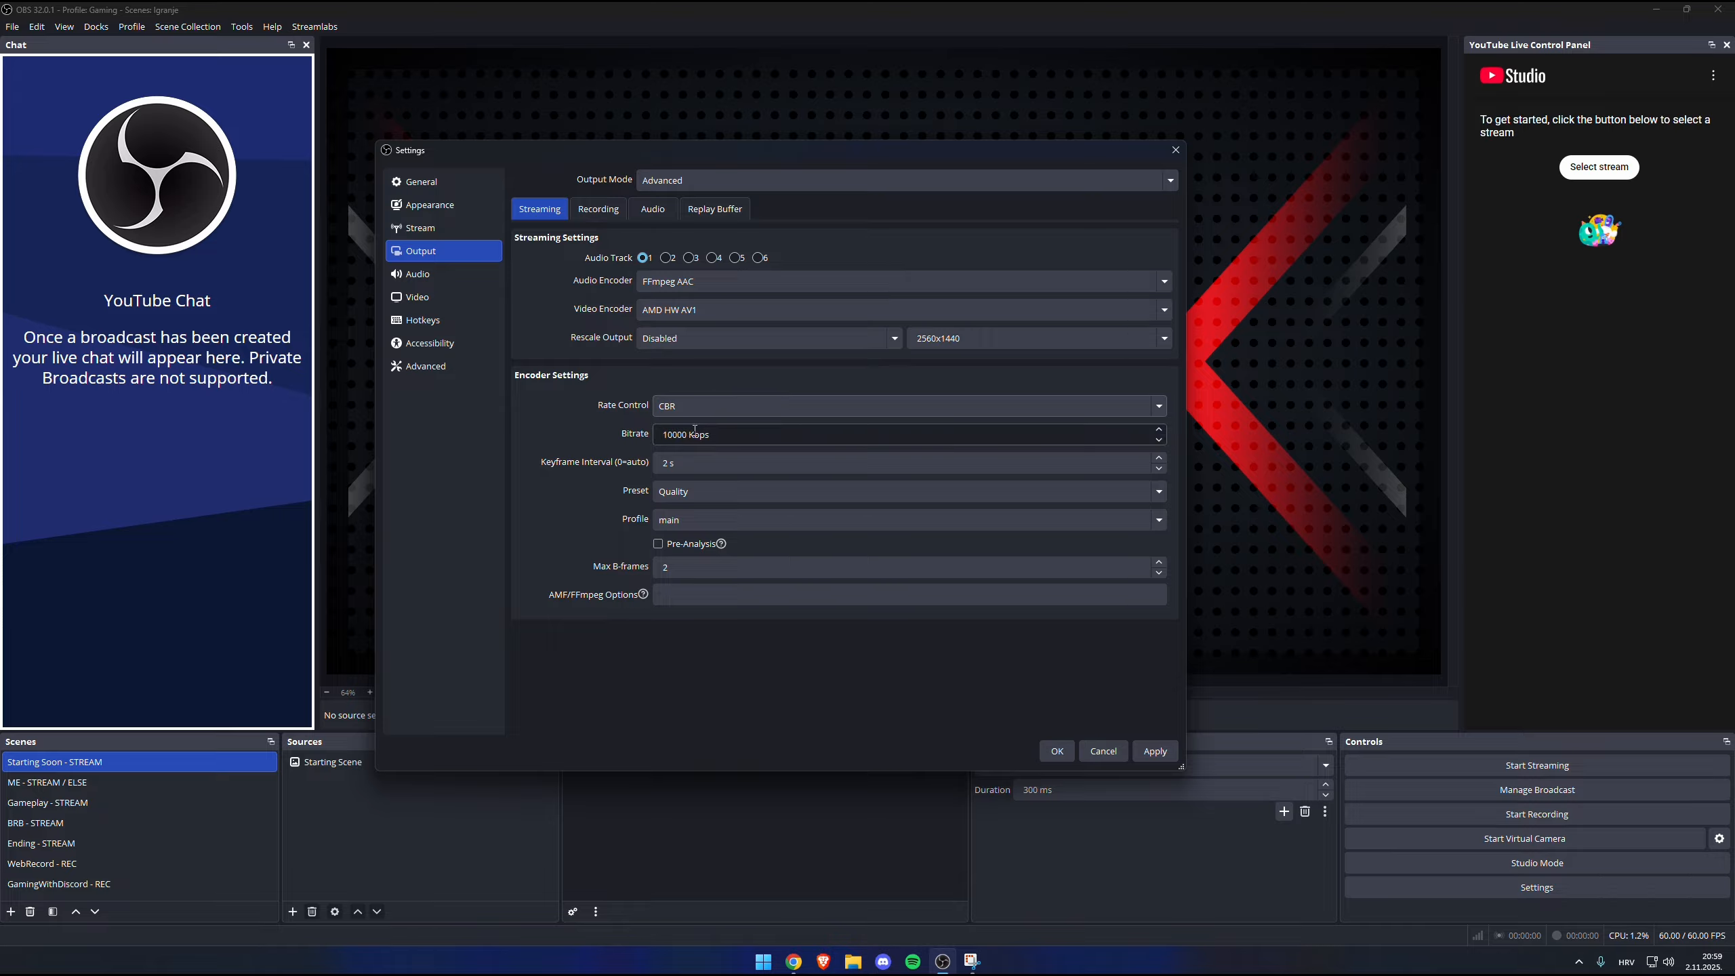
Examine the bitrate, preset and profile settings of the streaming encoder.
double_click(695, 429)
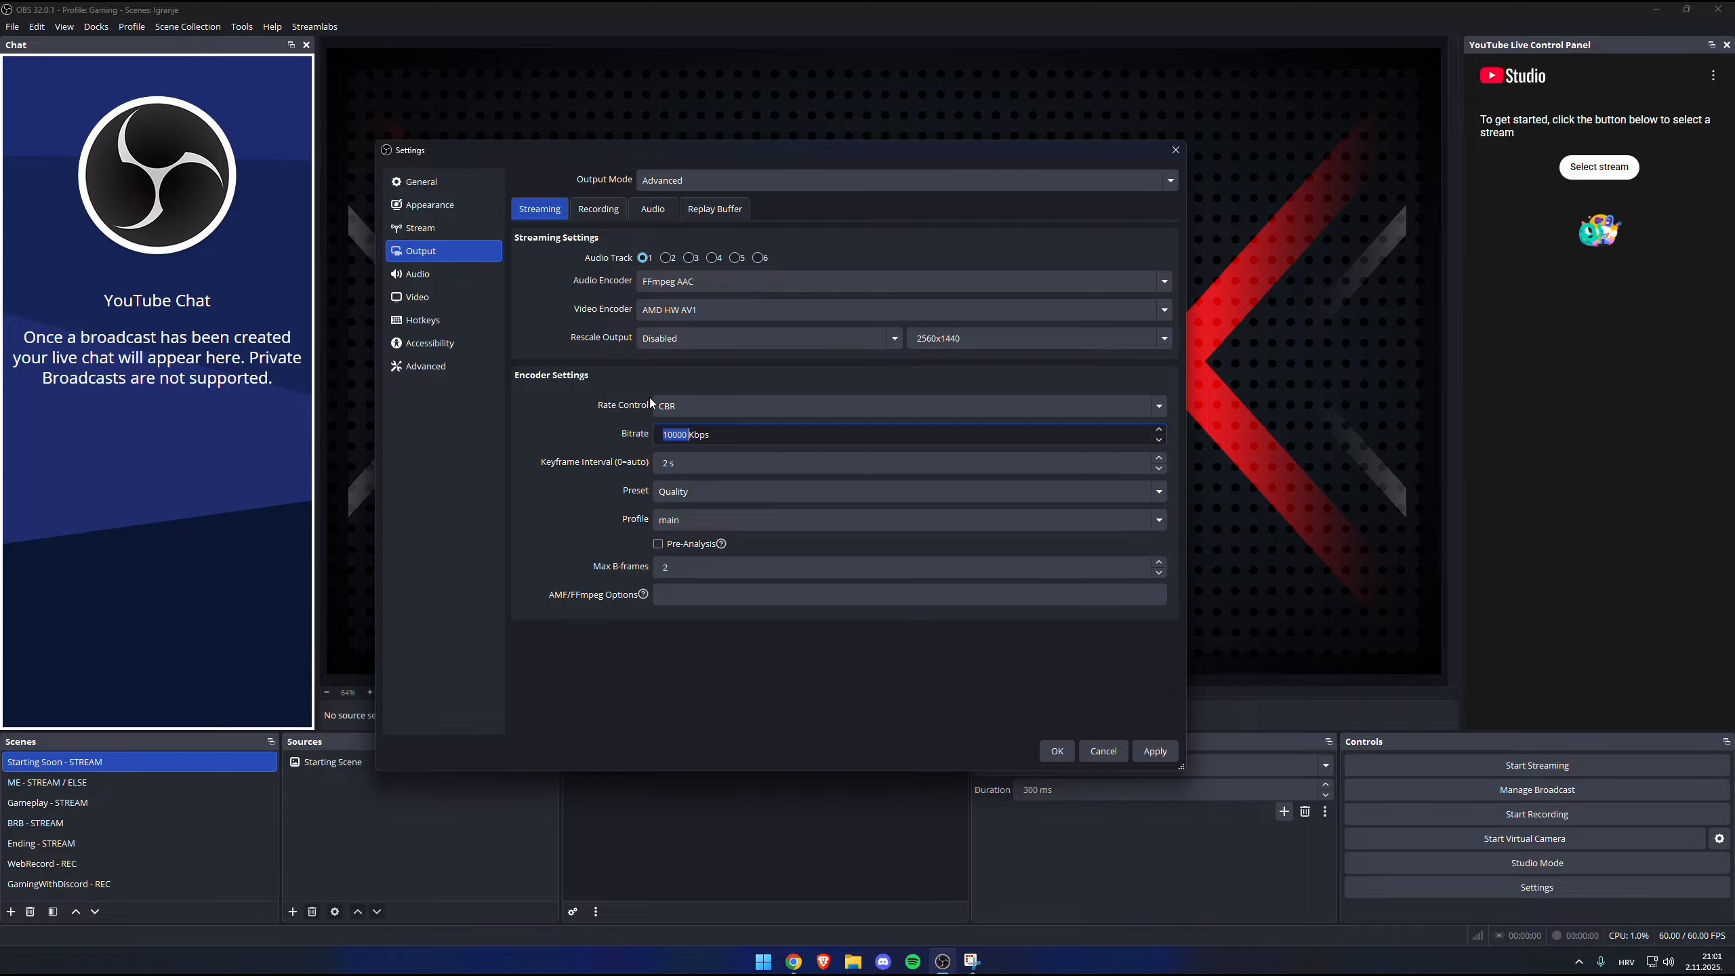
left_click(681, 434)
left_click(672, 497)
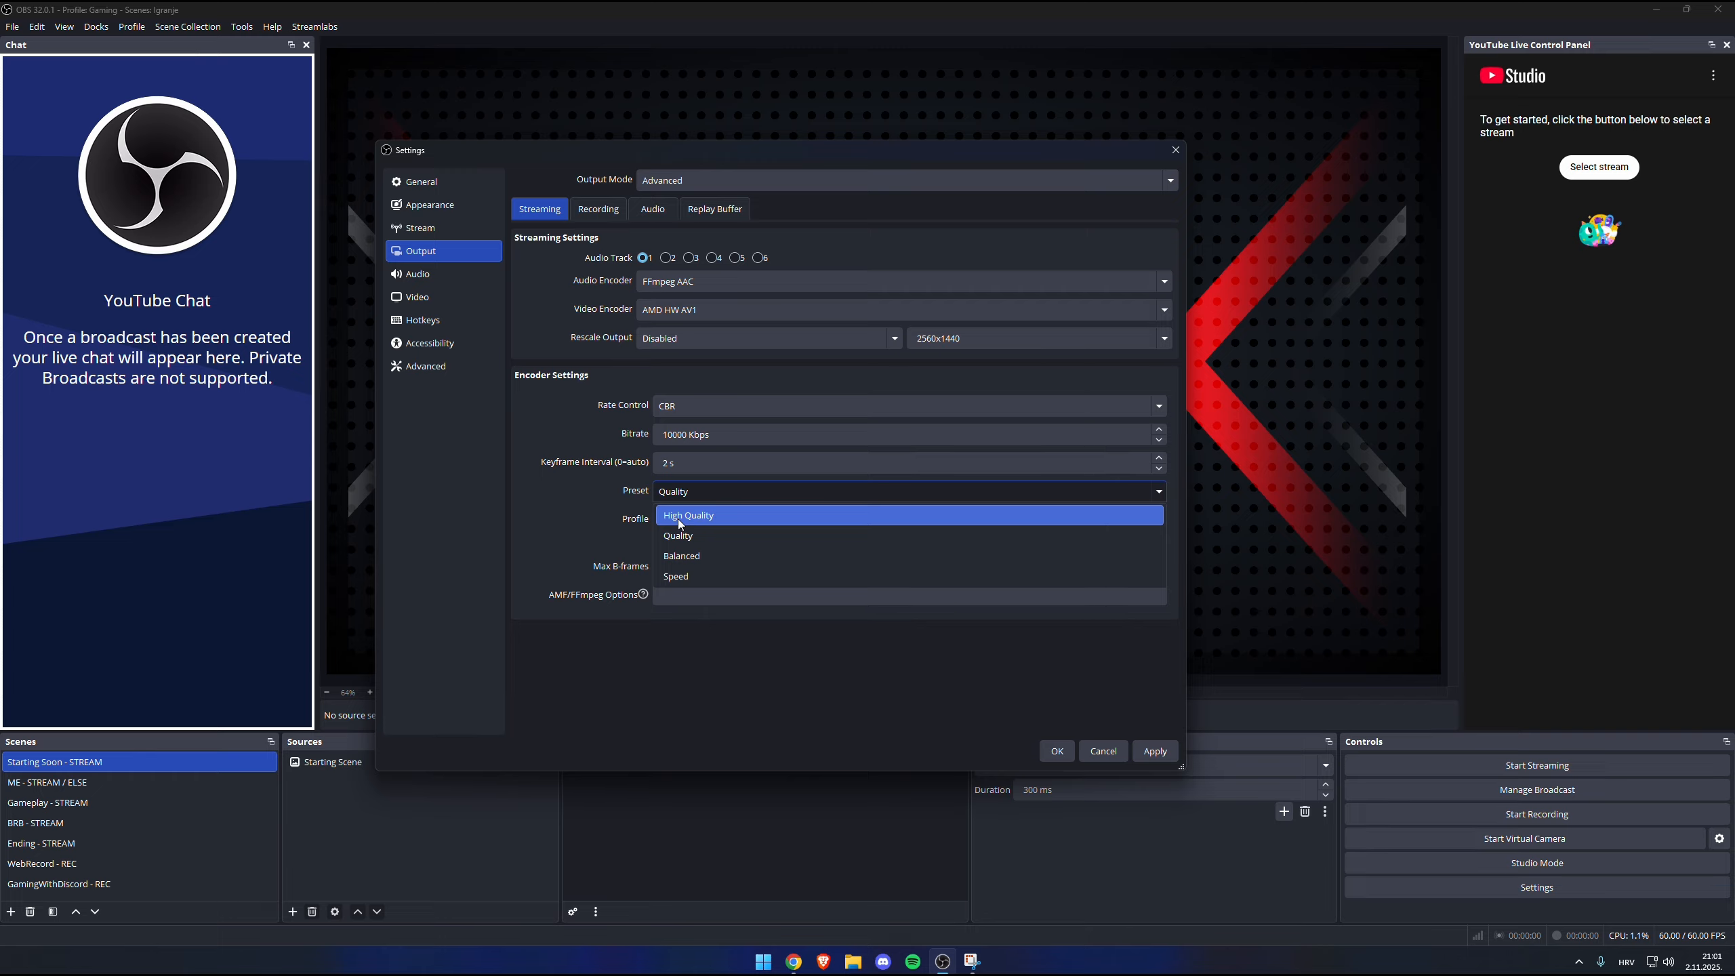
left_click(583, 519)
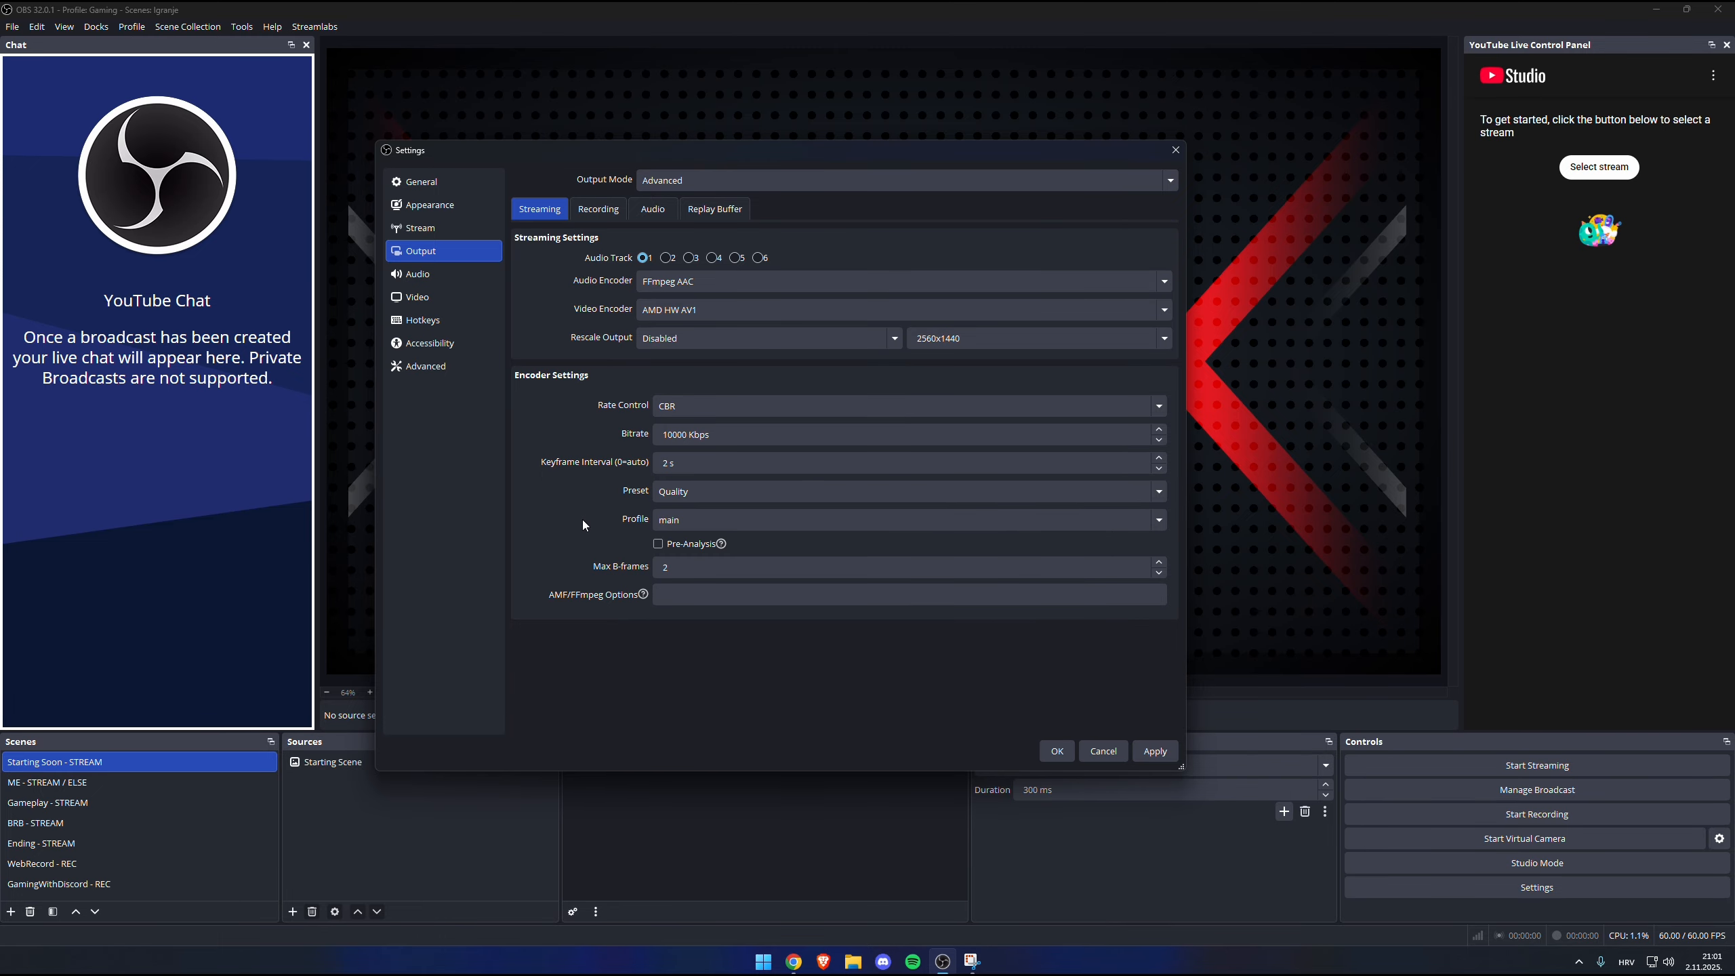
left_click(654, 526)
left_click(661, 527)
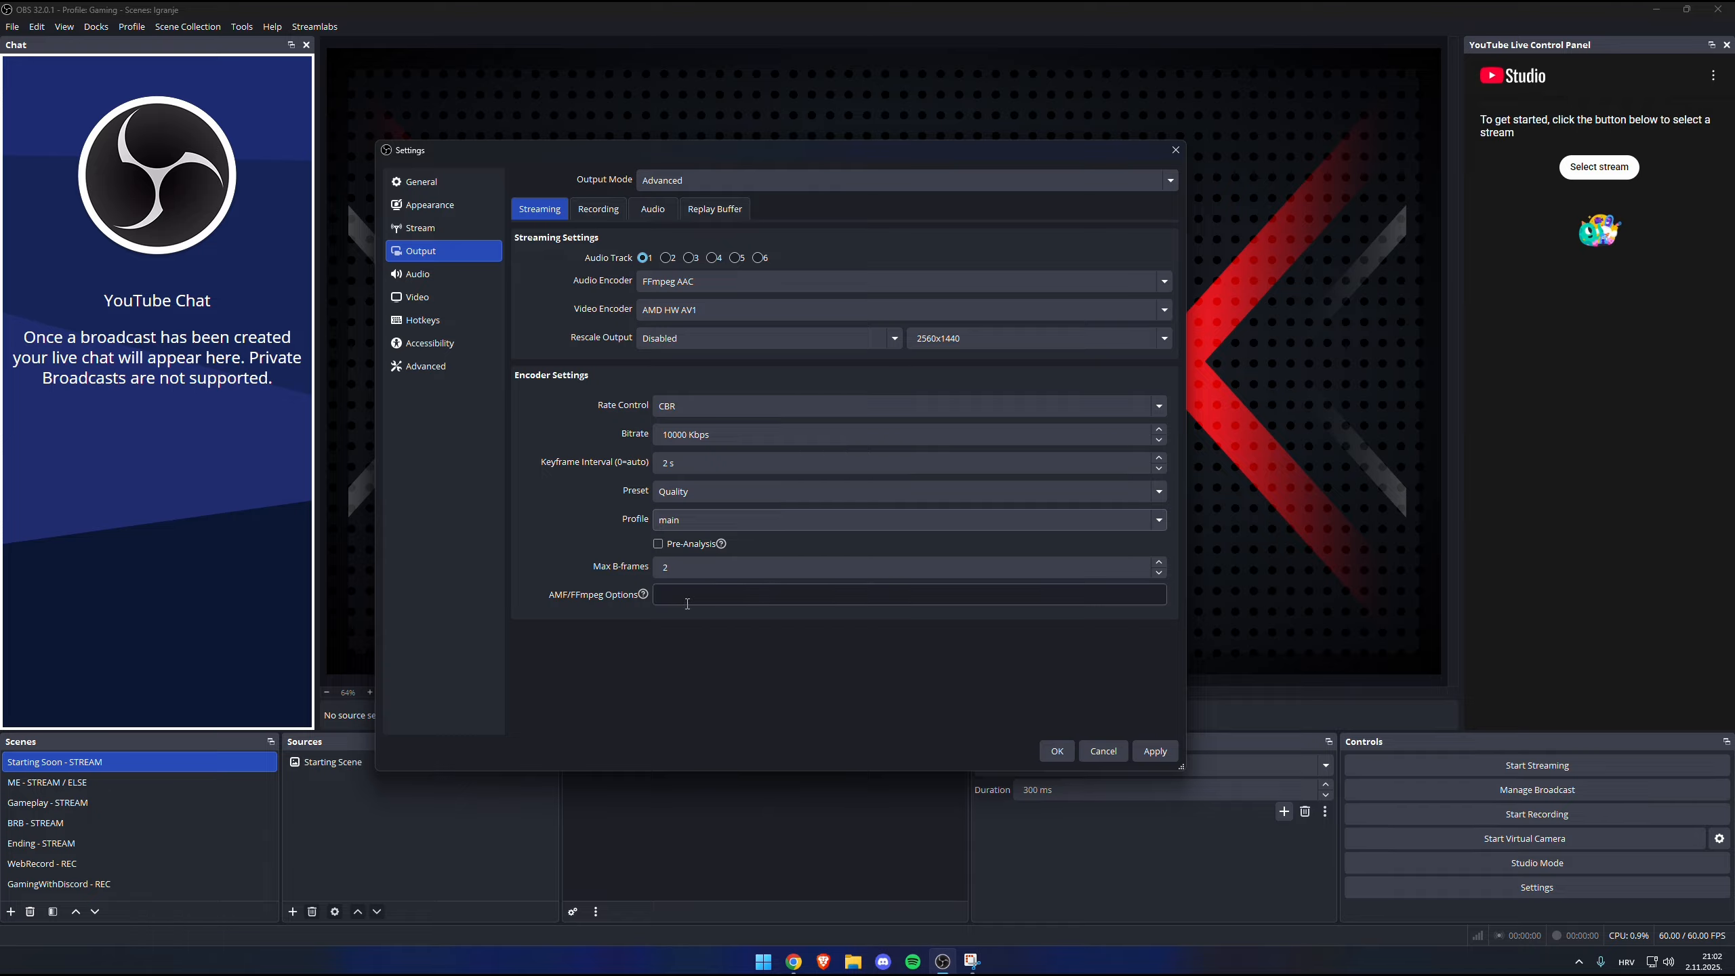
Choose MPEG-4 (.mp4) as the recording format and review the recording encoder settings.
left_click(589, 214)
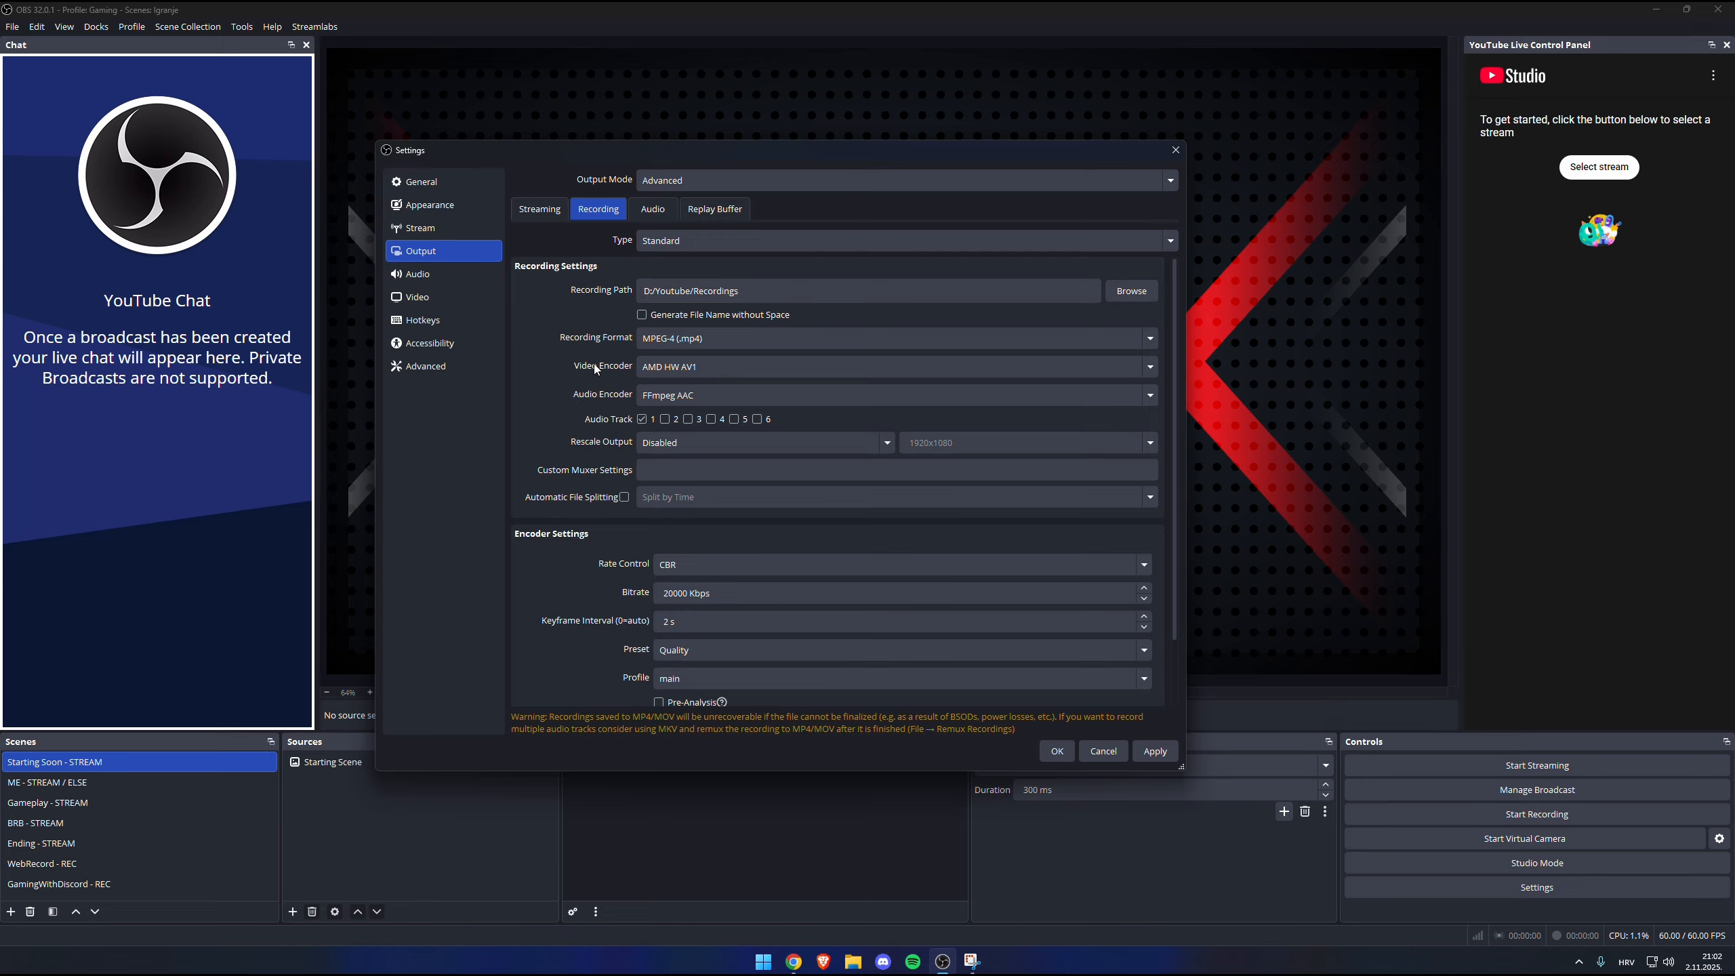
left_click(678, 345)
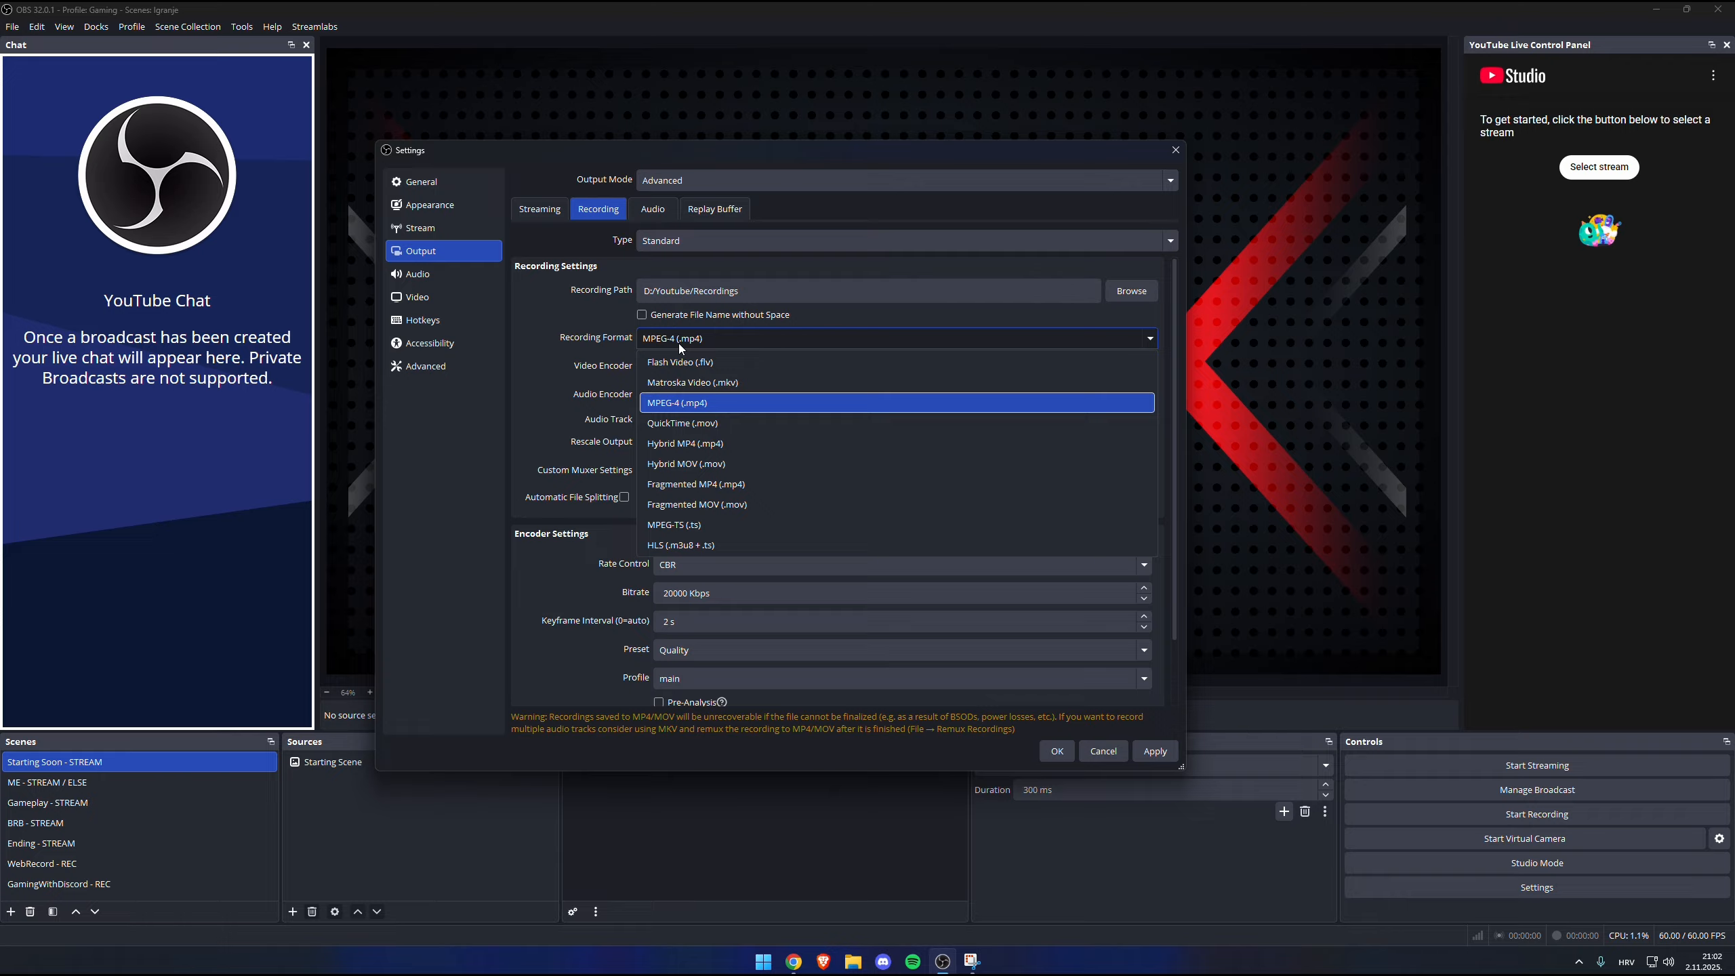
left_click(713, 403)
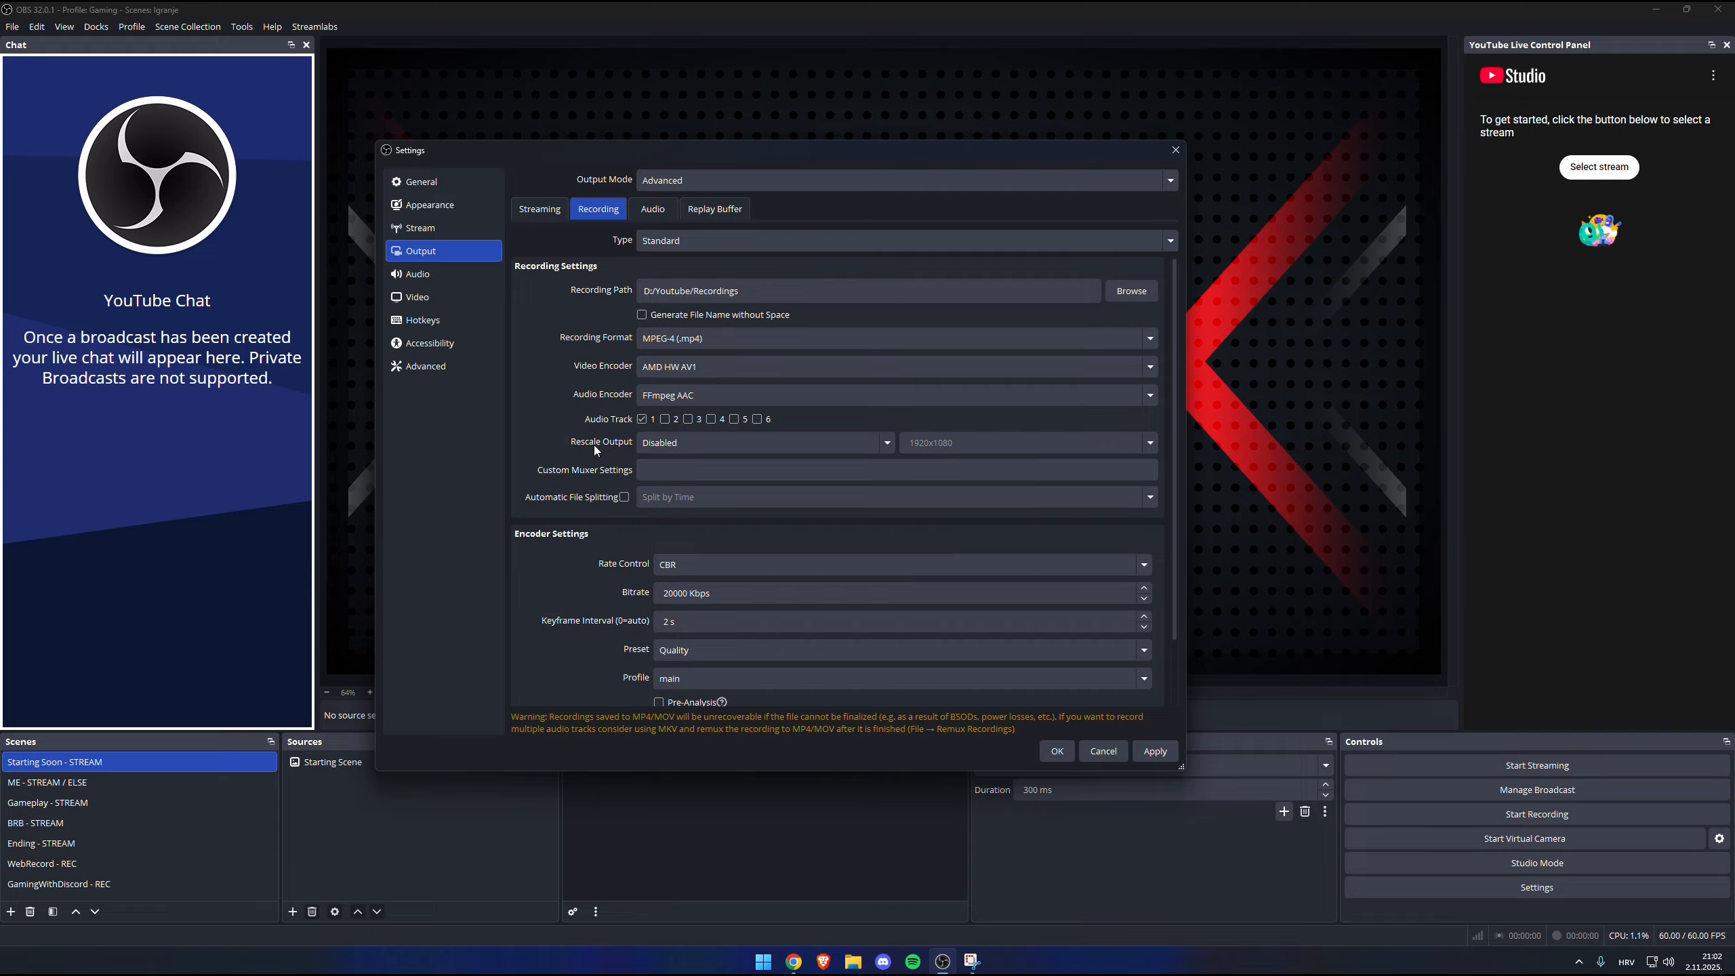
scroll(584, 471, "down", 2)
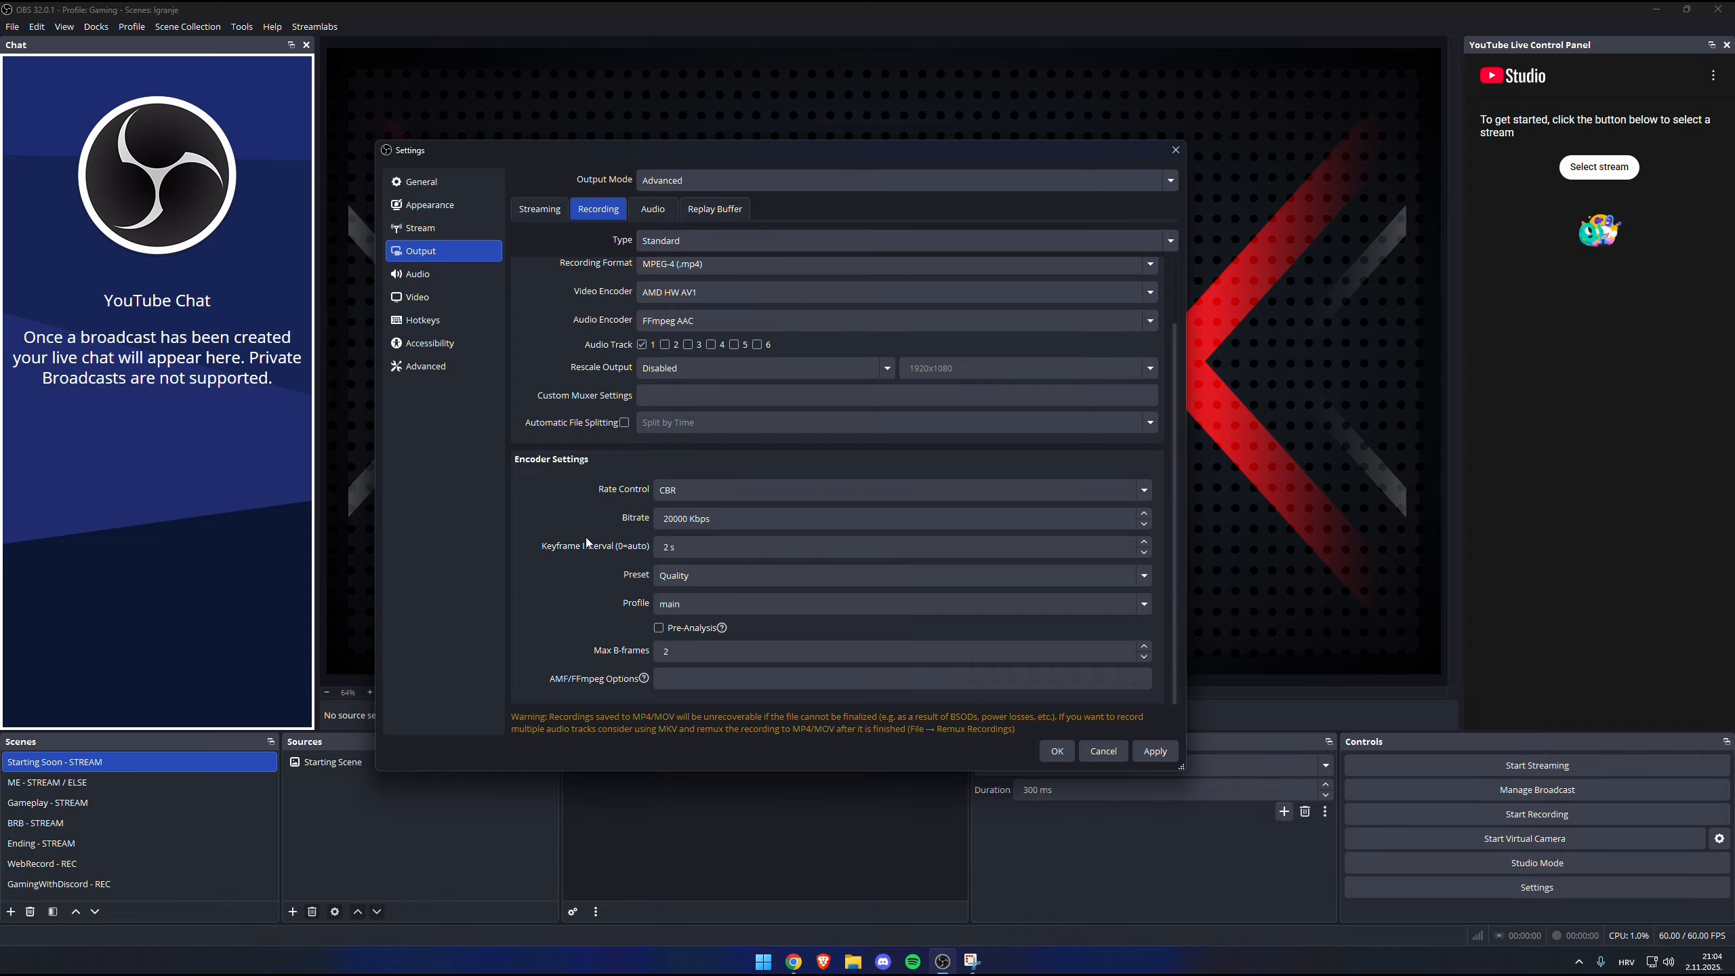
Review the audio track bitrates, replay buffer and general audio settings, and close the settings without saving the changes.
left_click(653, 211)
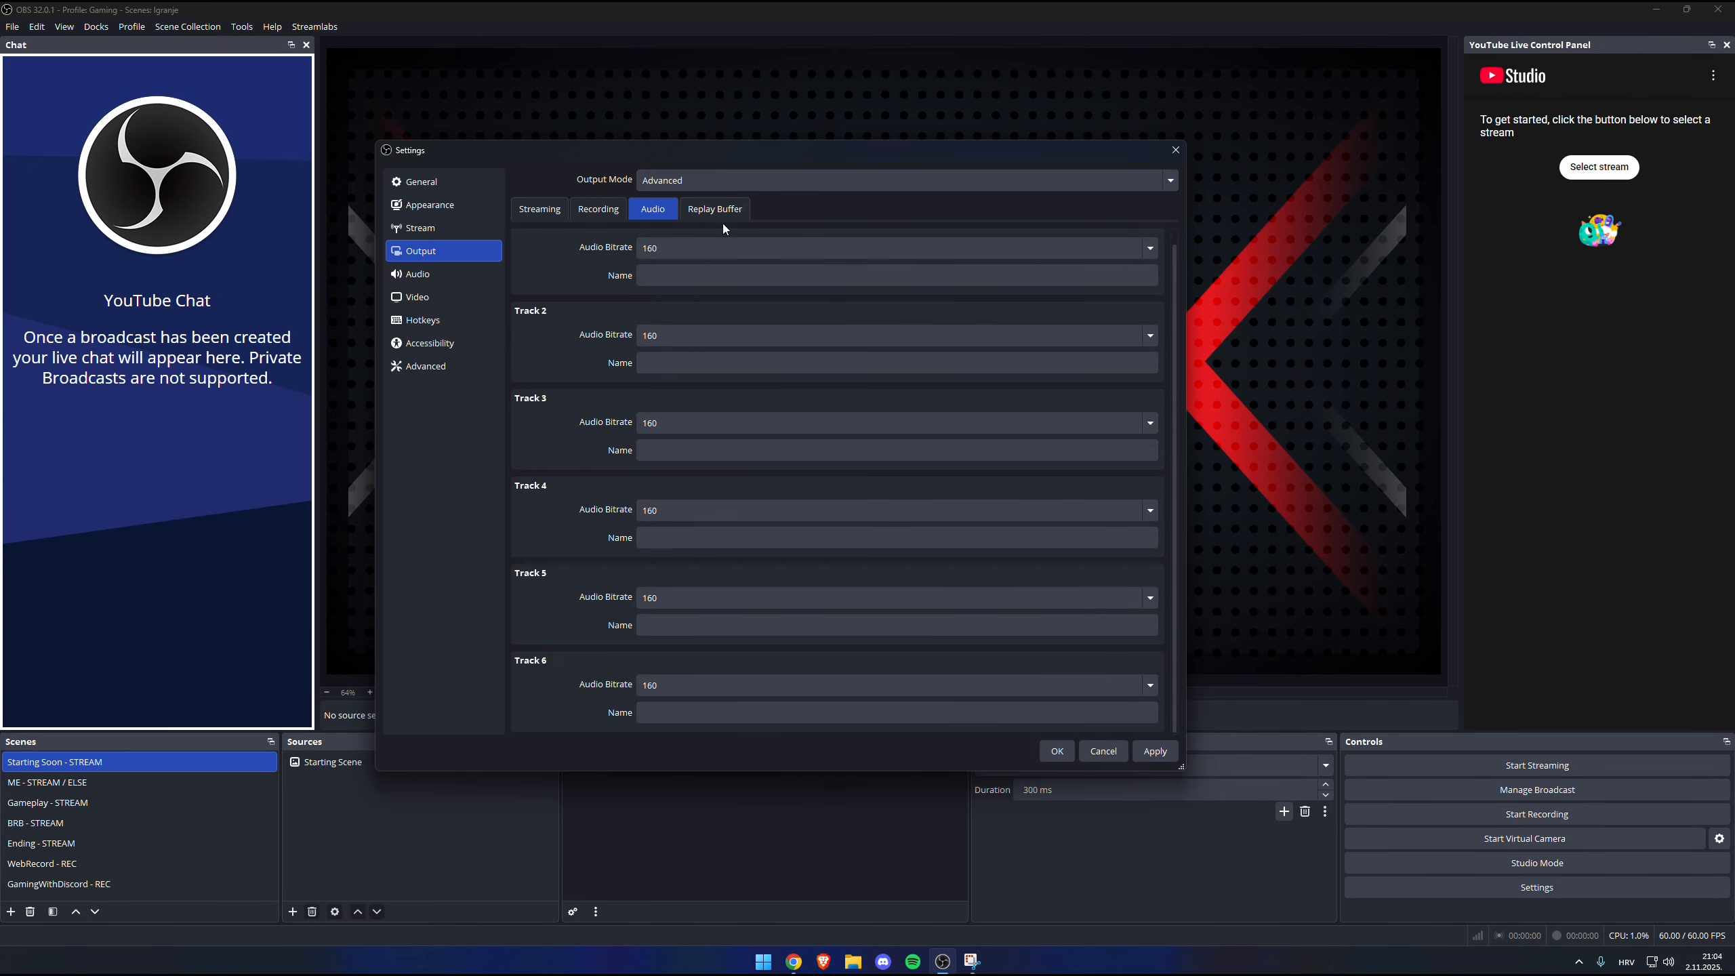
left_click(729, 213)
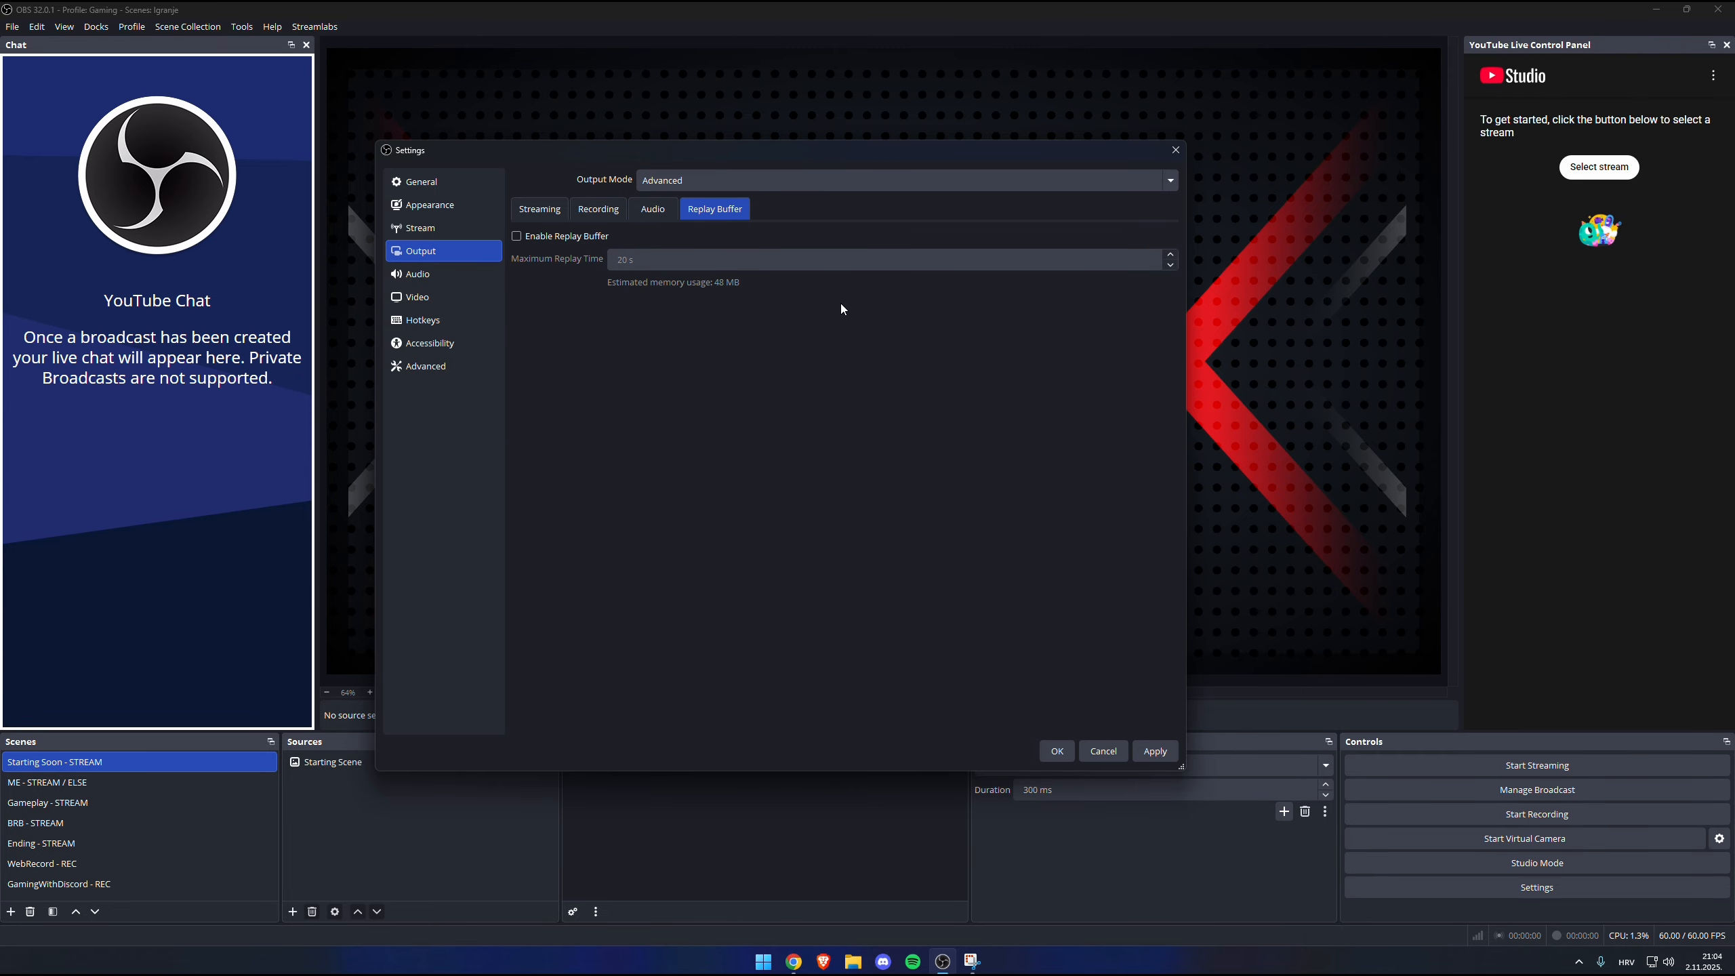
left_click(470, 272)
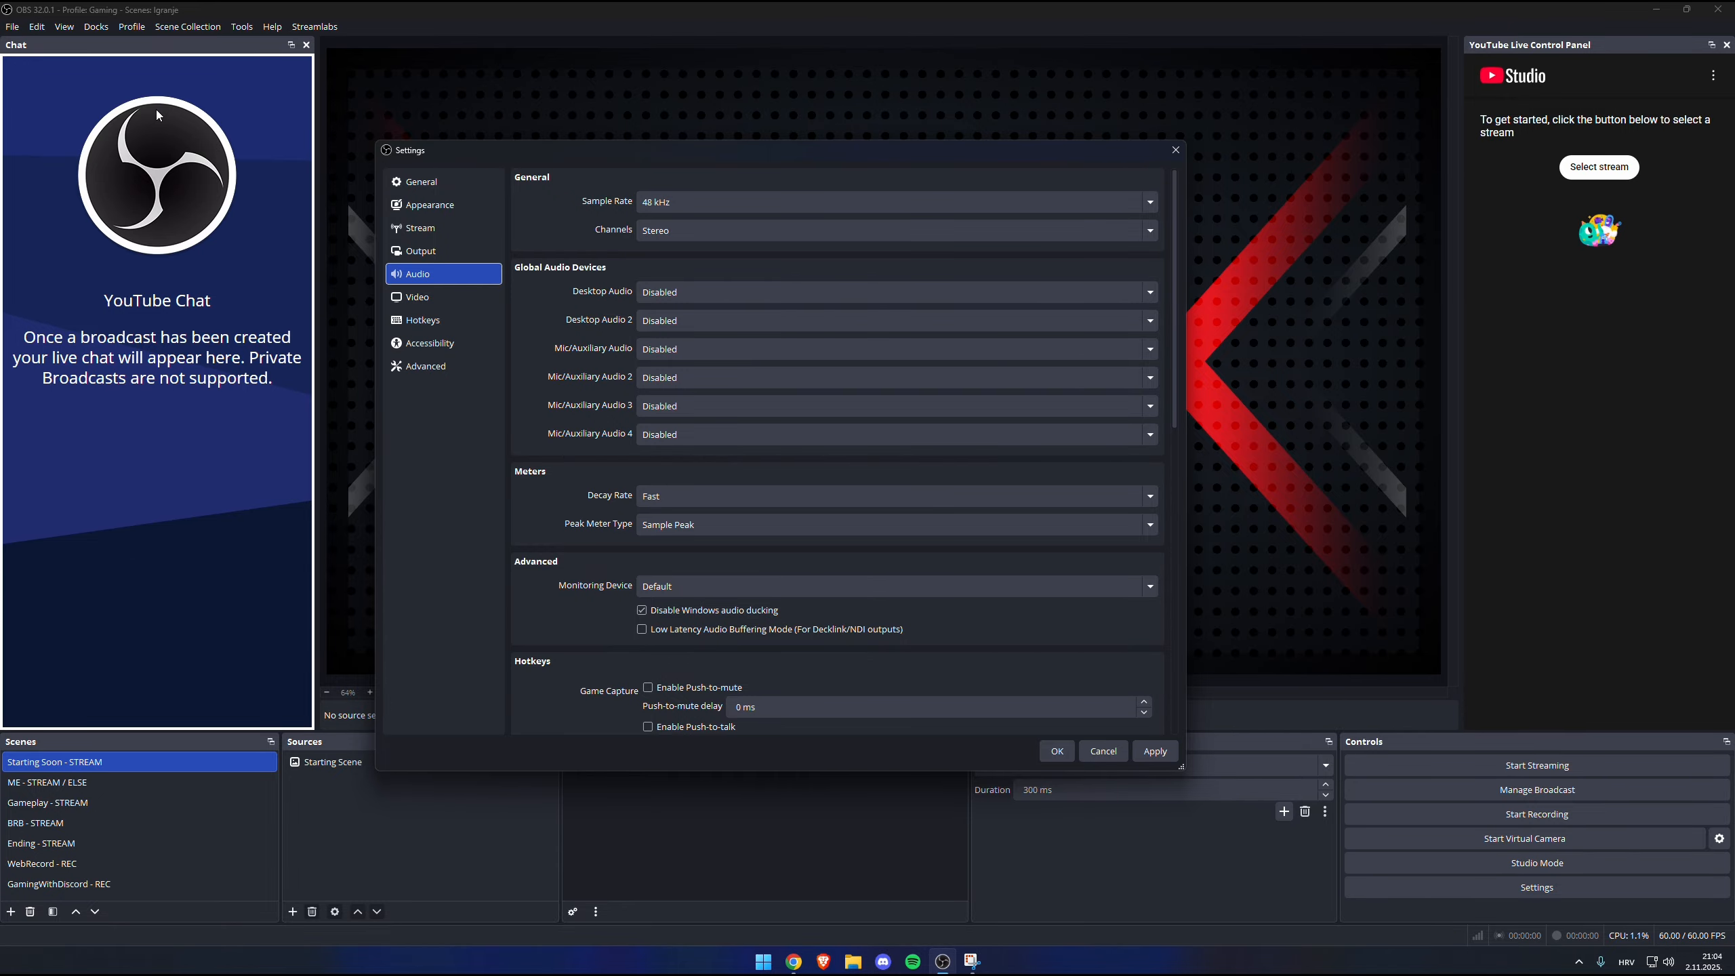
left_click(1176, 150)
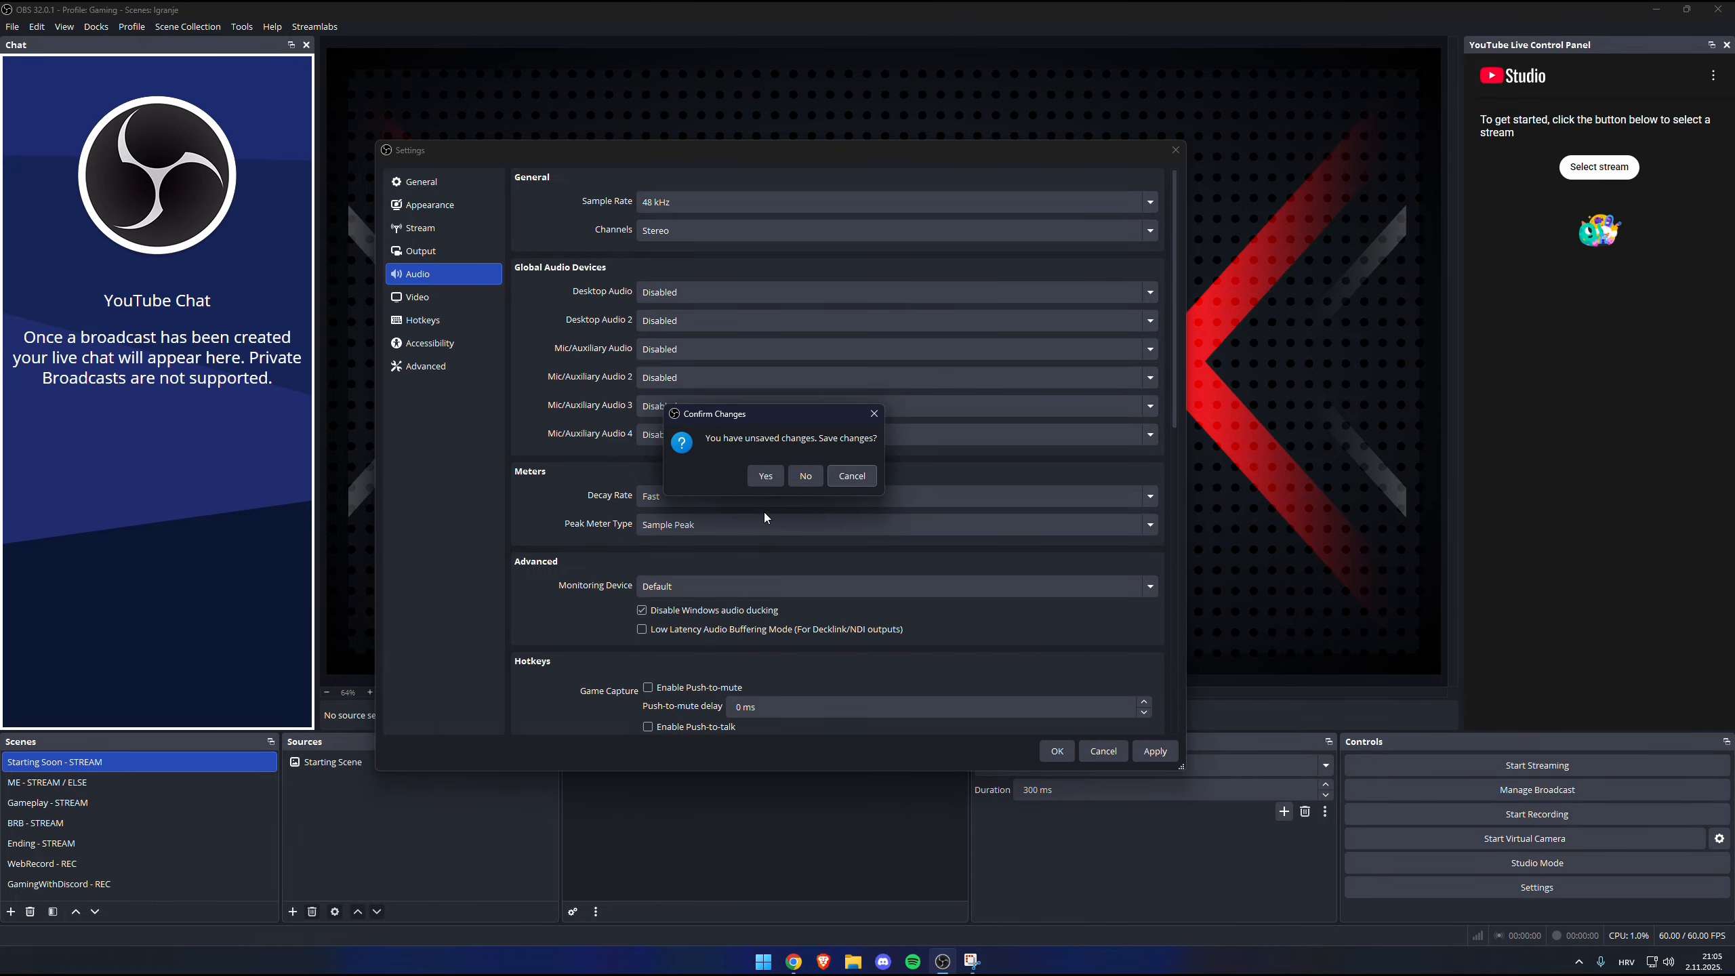
left_click(805, 476)
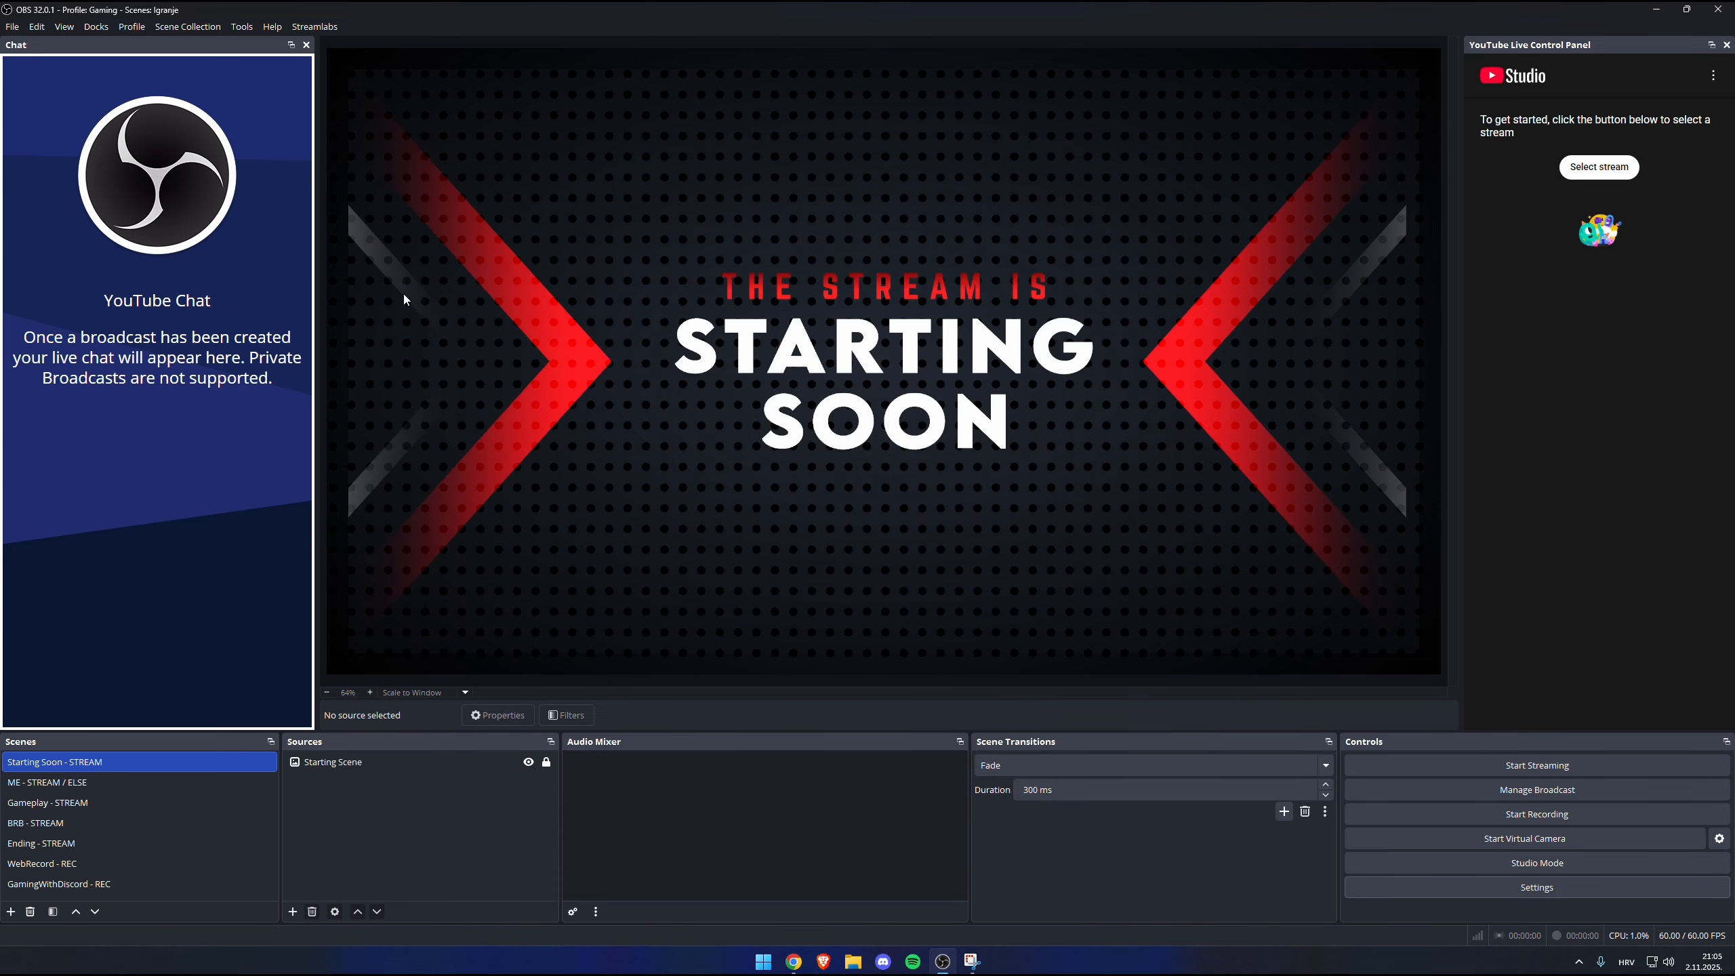
In the Igranje scene collection, set the global Mic/Auxiliary Audio device to Microphone (HyperX QuadCast 2) and save the settings.
left_click(179, 33)
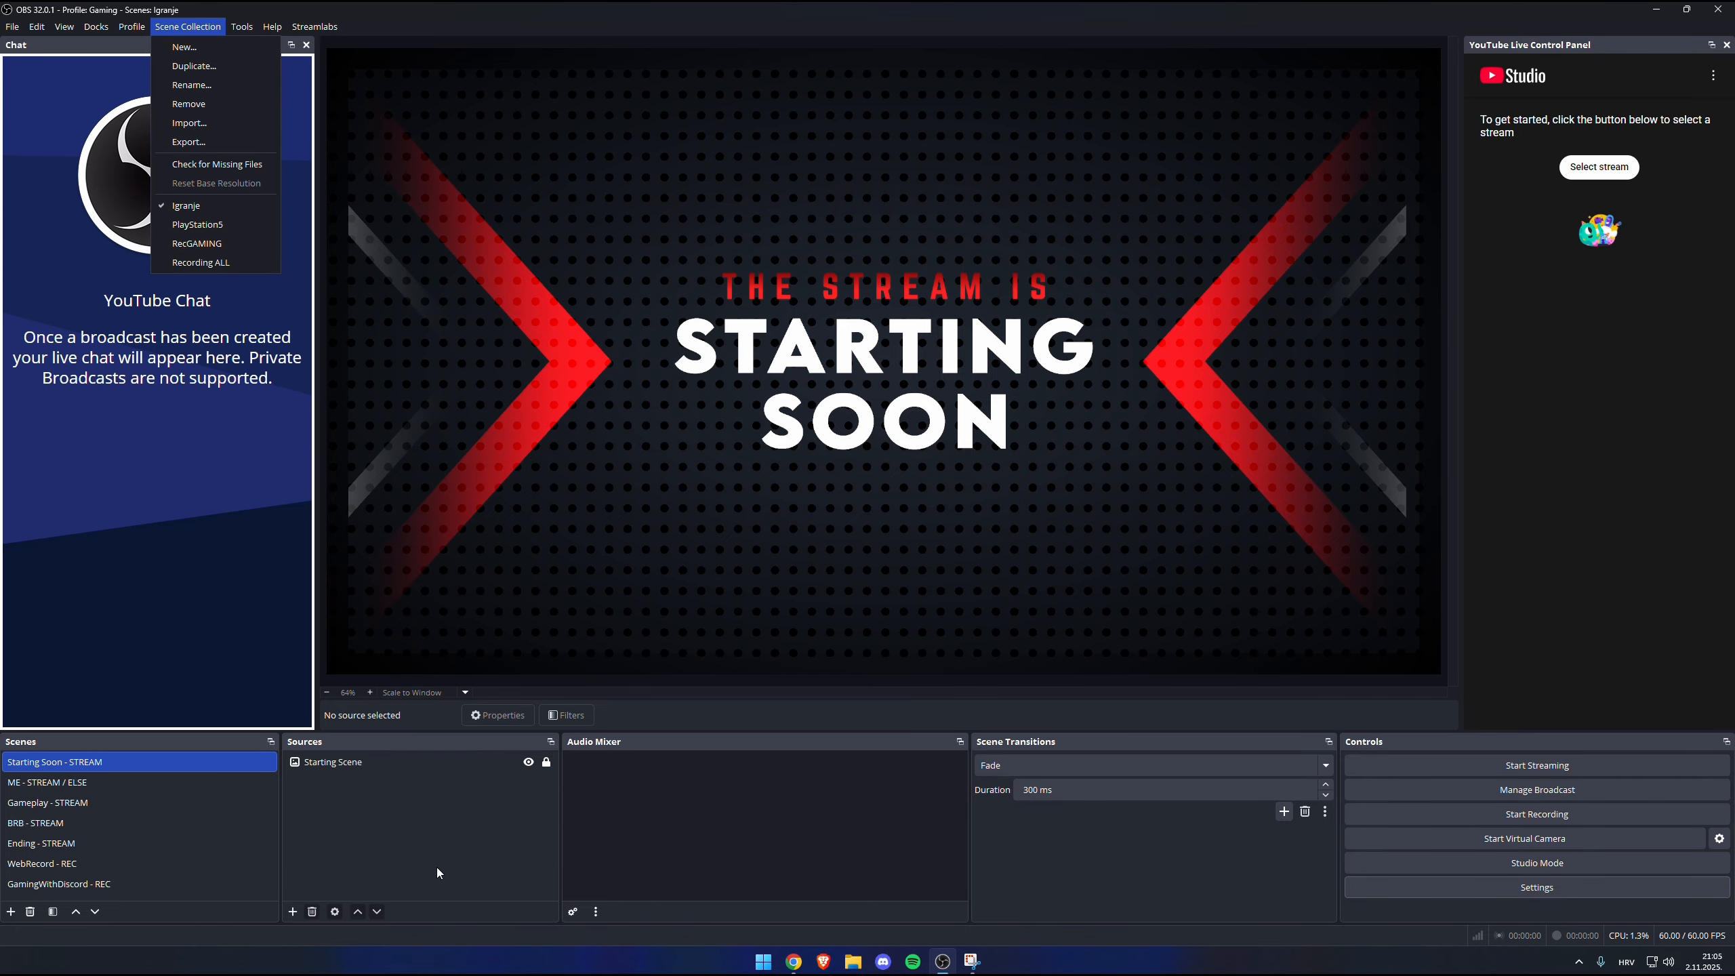
left_click(205, 203)
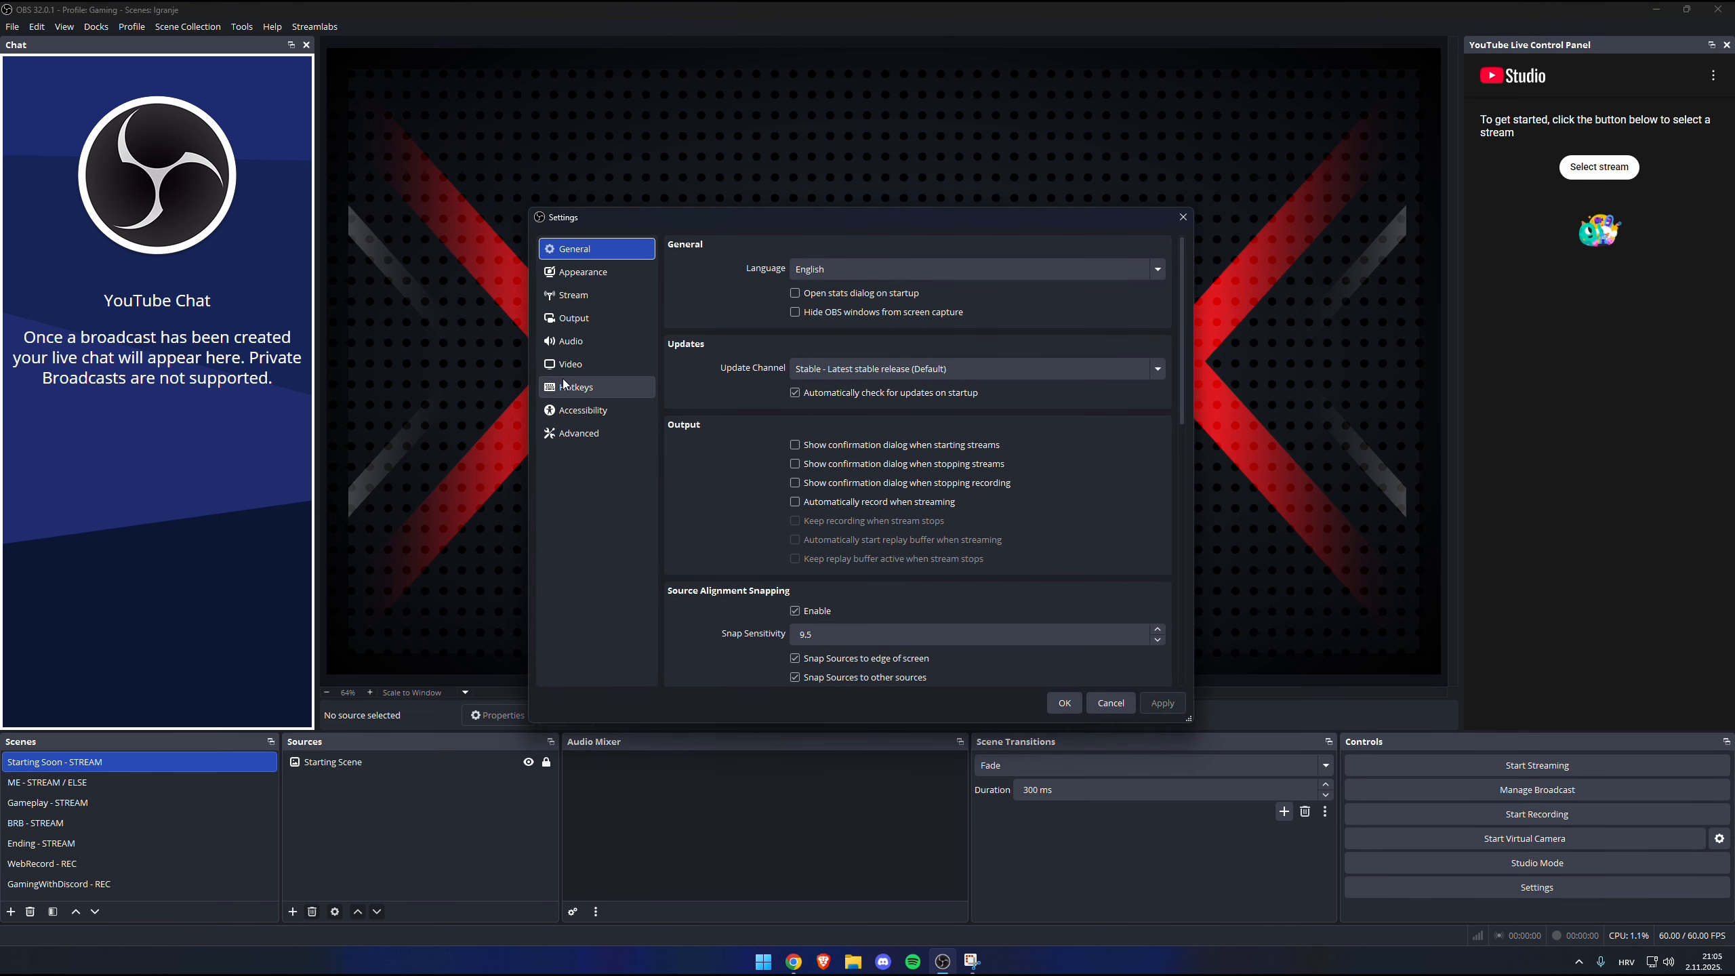
left_click(596, 341)
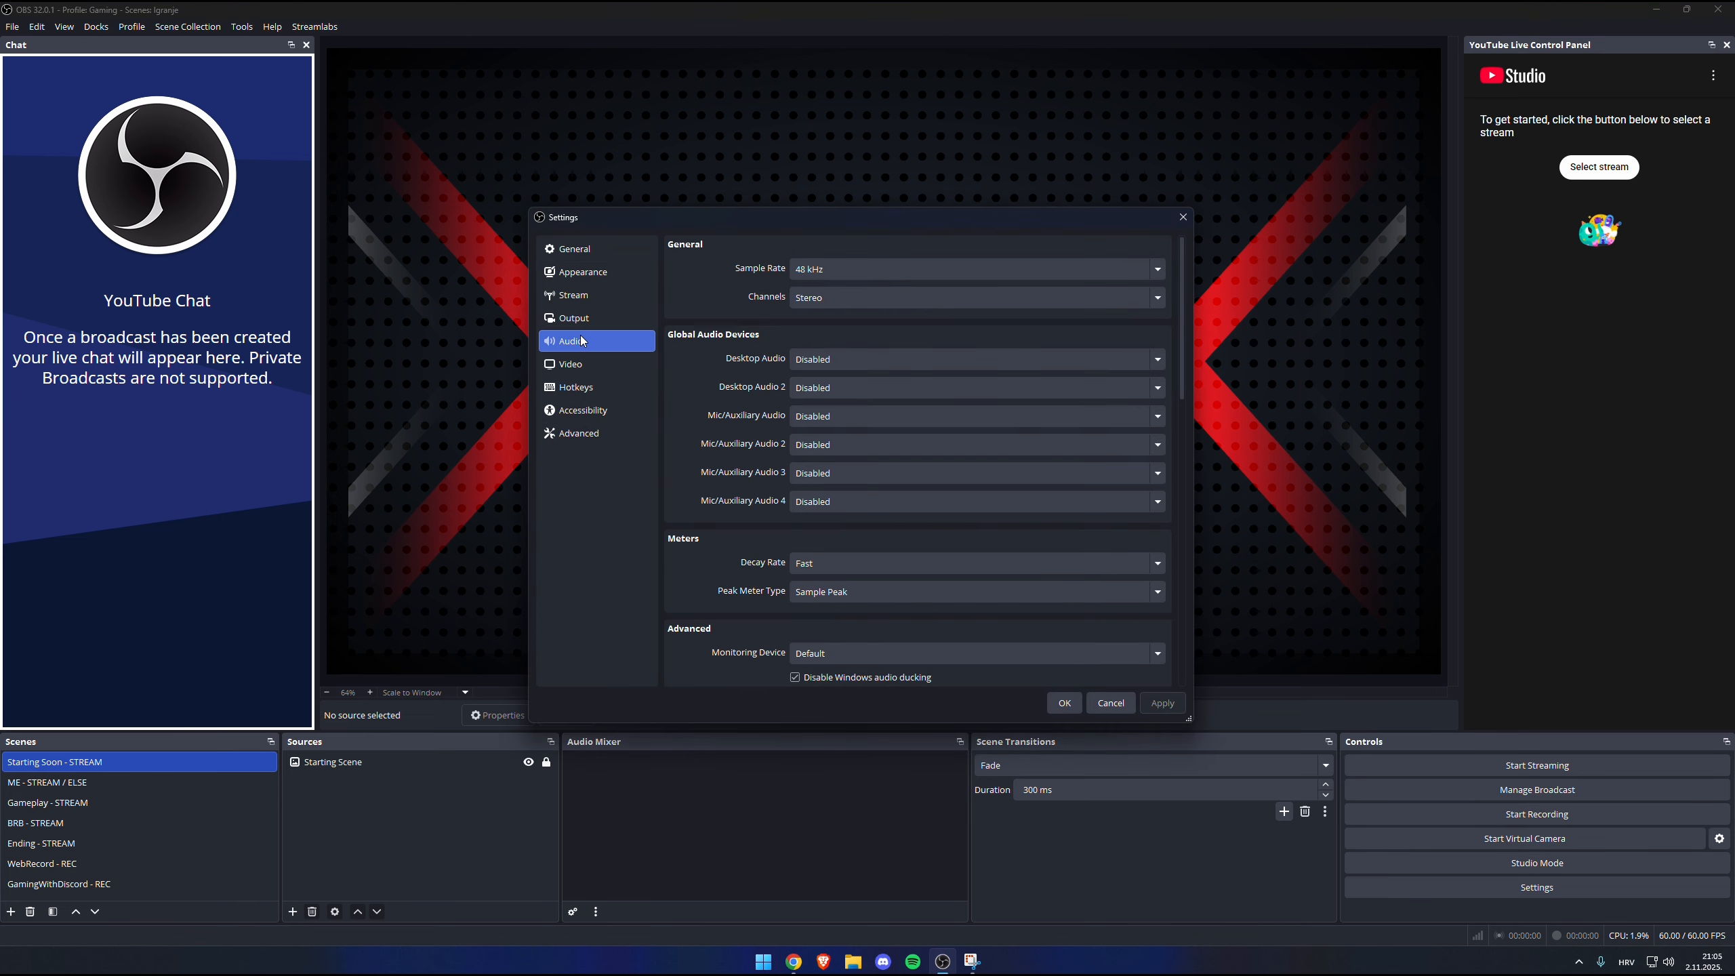
left_click(846, 418)
left_click(903, 479)
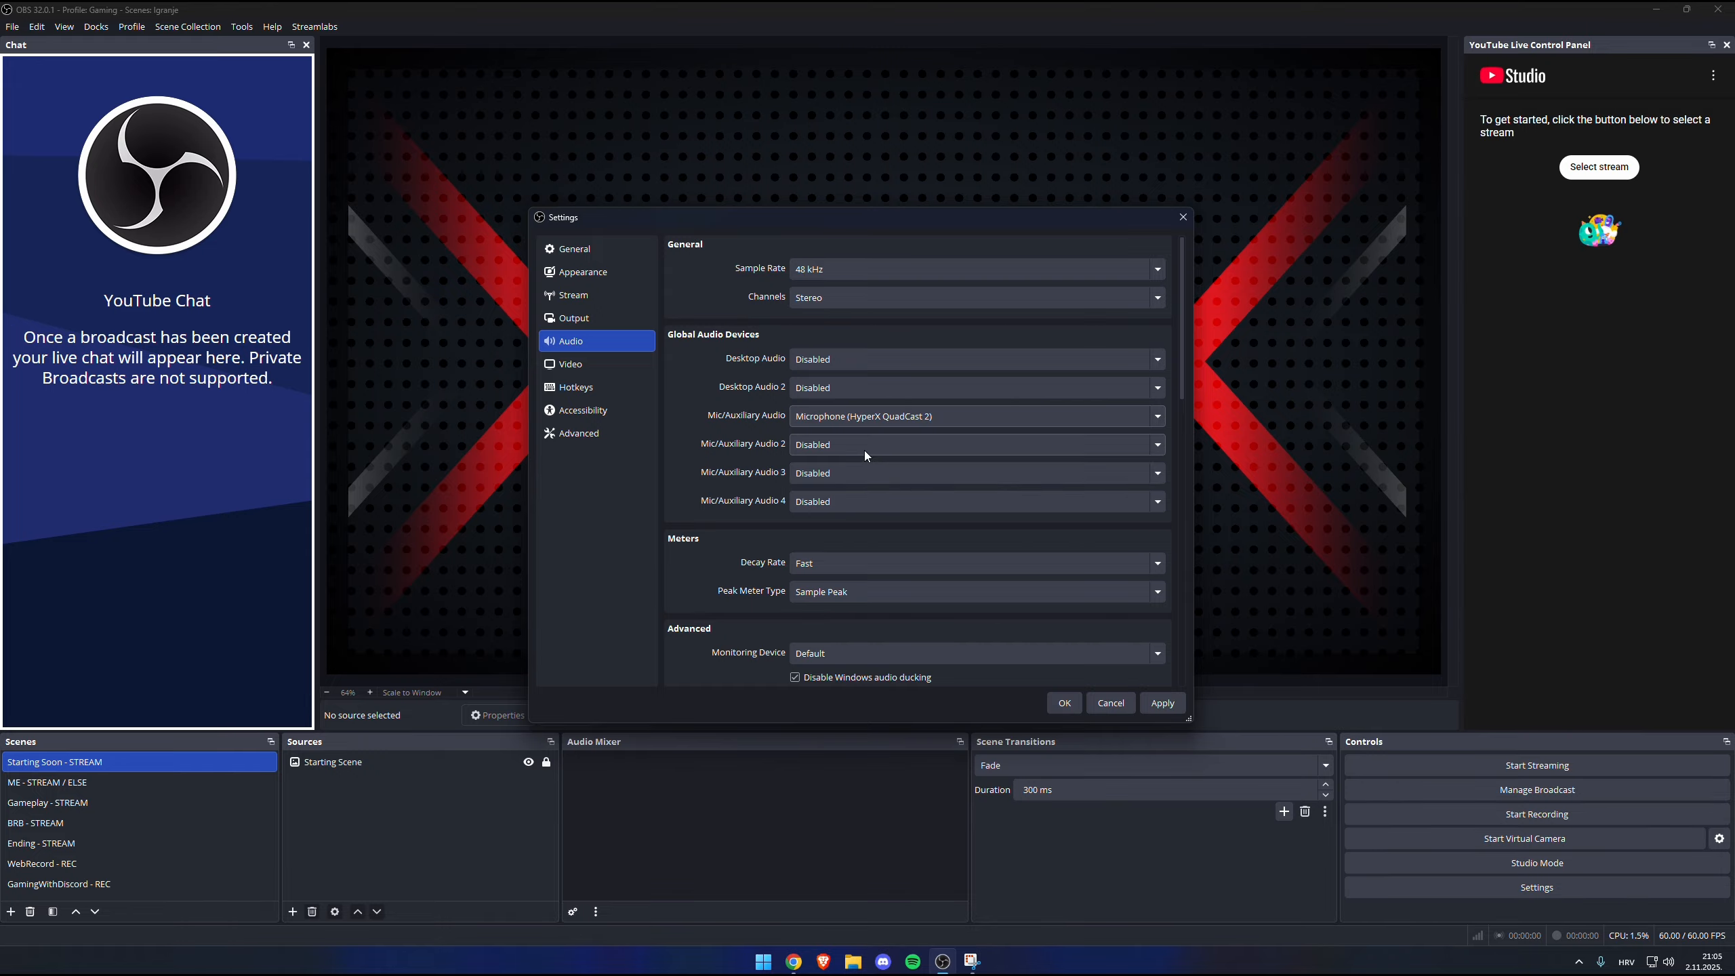
left_click(1159, 704)
left_click(1063, 703)
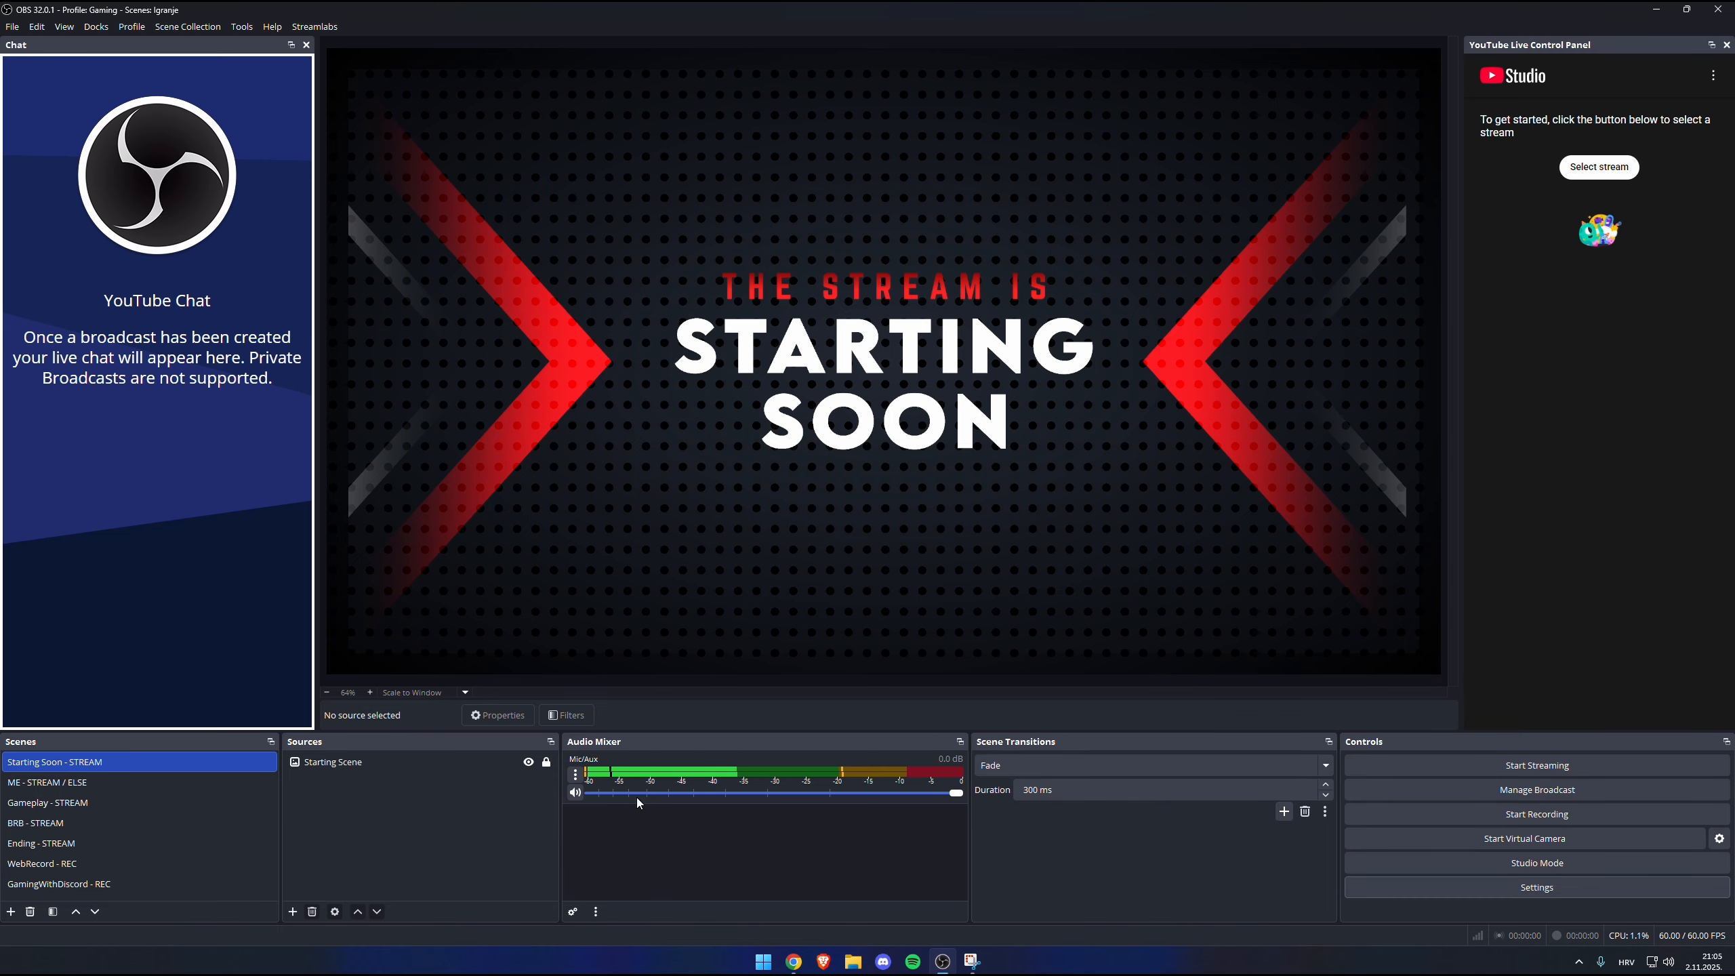
Check the audio mixer in the ME, Gameplay, BRB and Ending scenes, and return to the Starting Soon - STREAM scene.
left_click(110, 782)
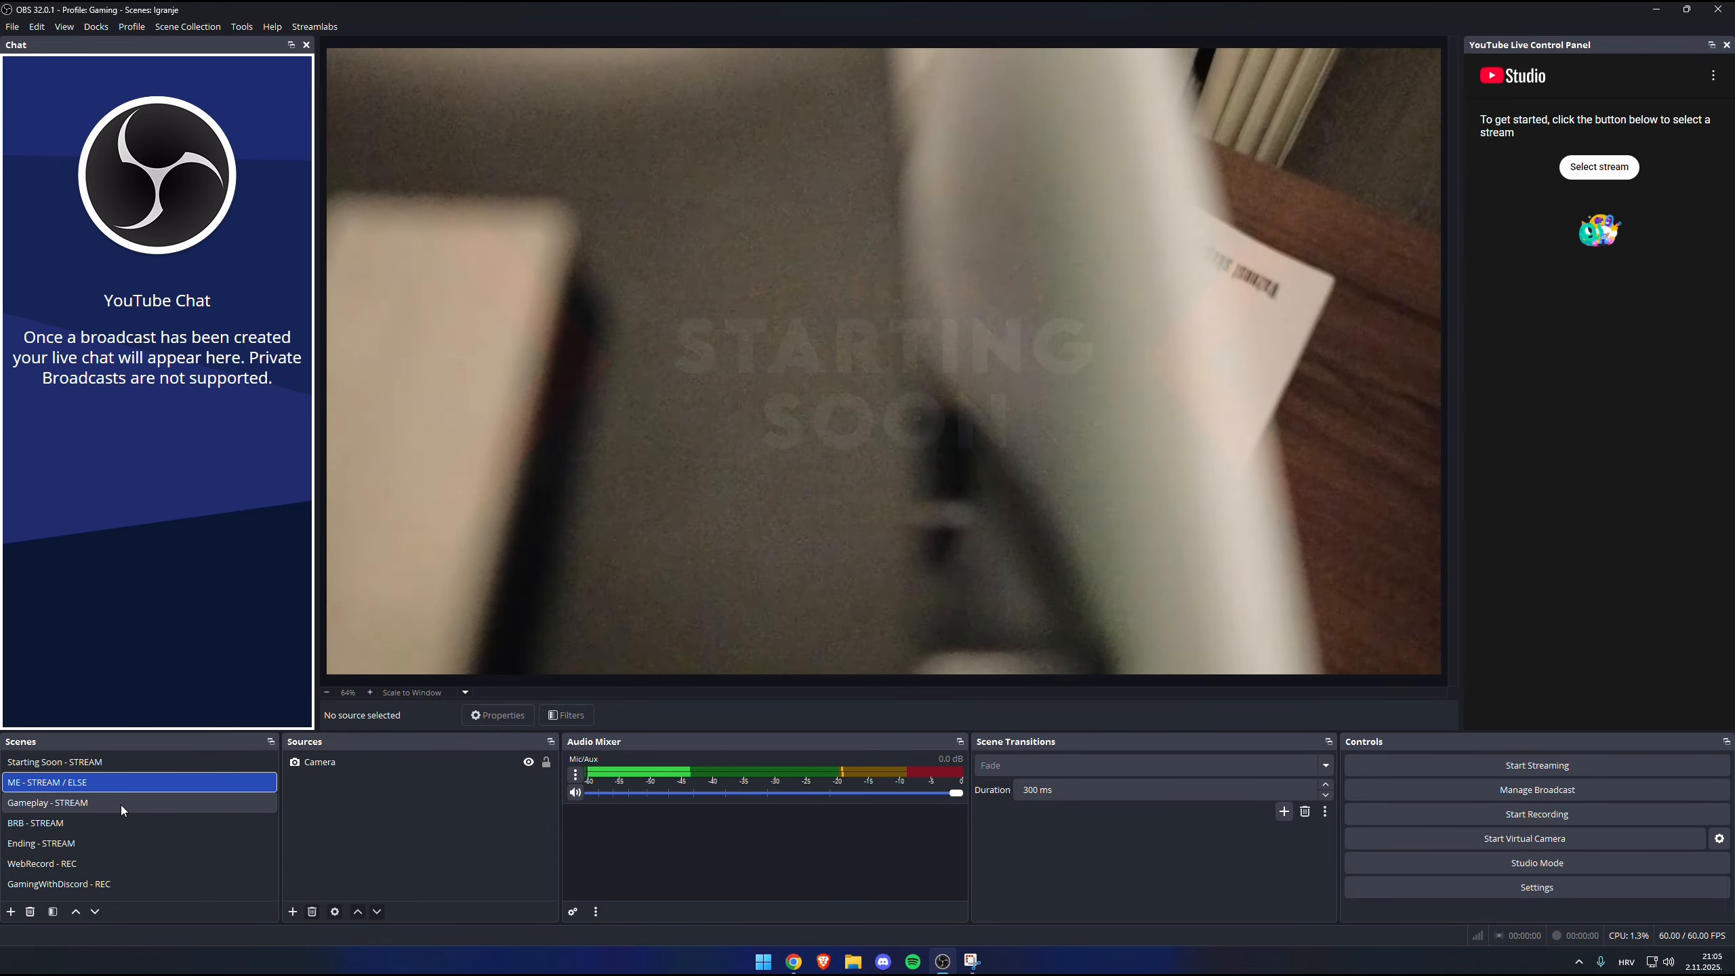
left_click(121, 806)
left_click(119, 822)
left_click(116, 844)
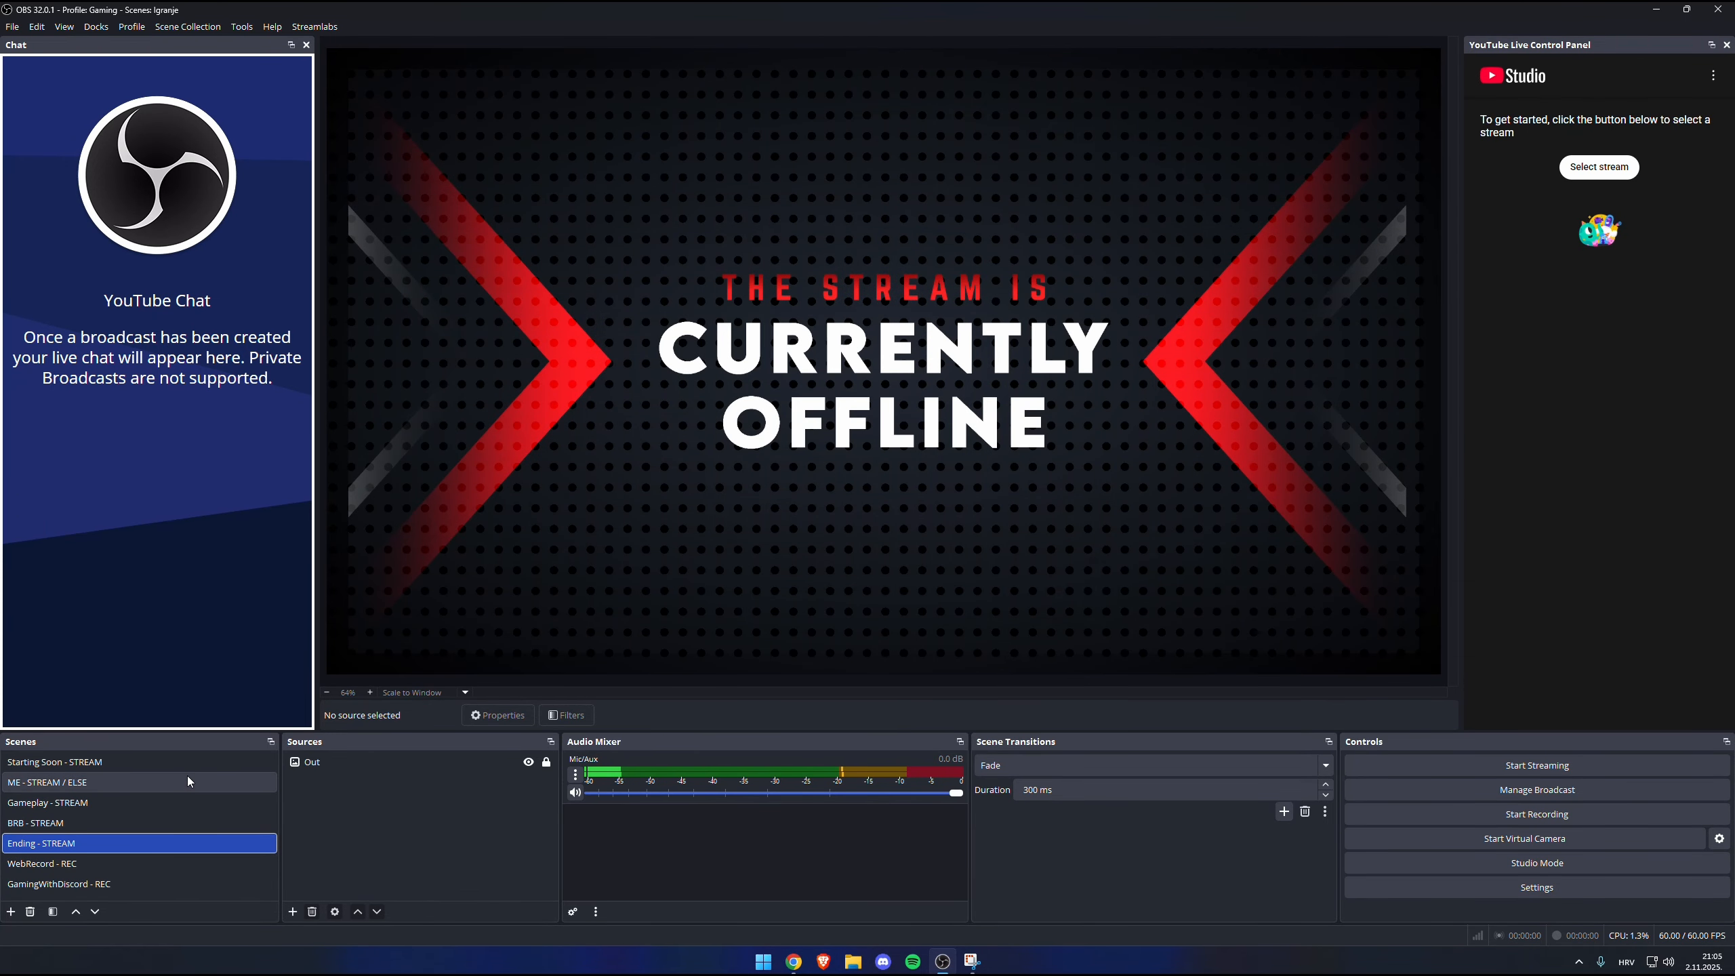
left_click(187, 767)
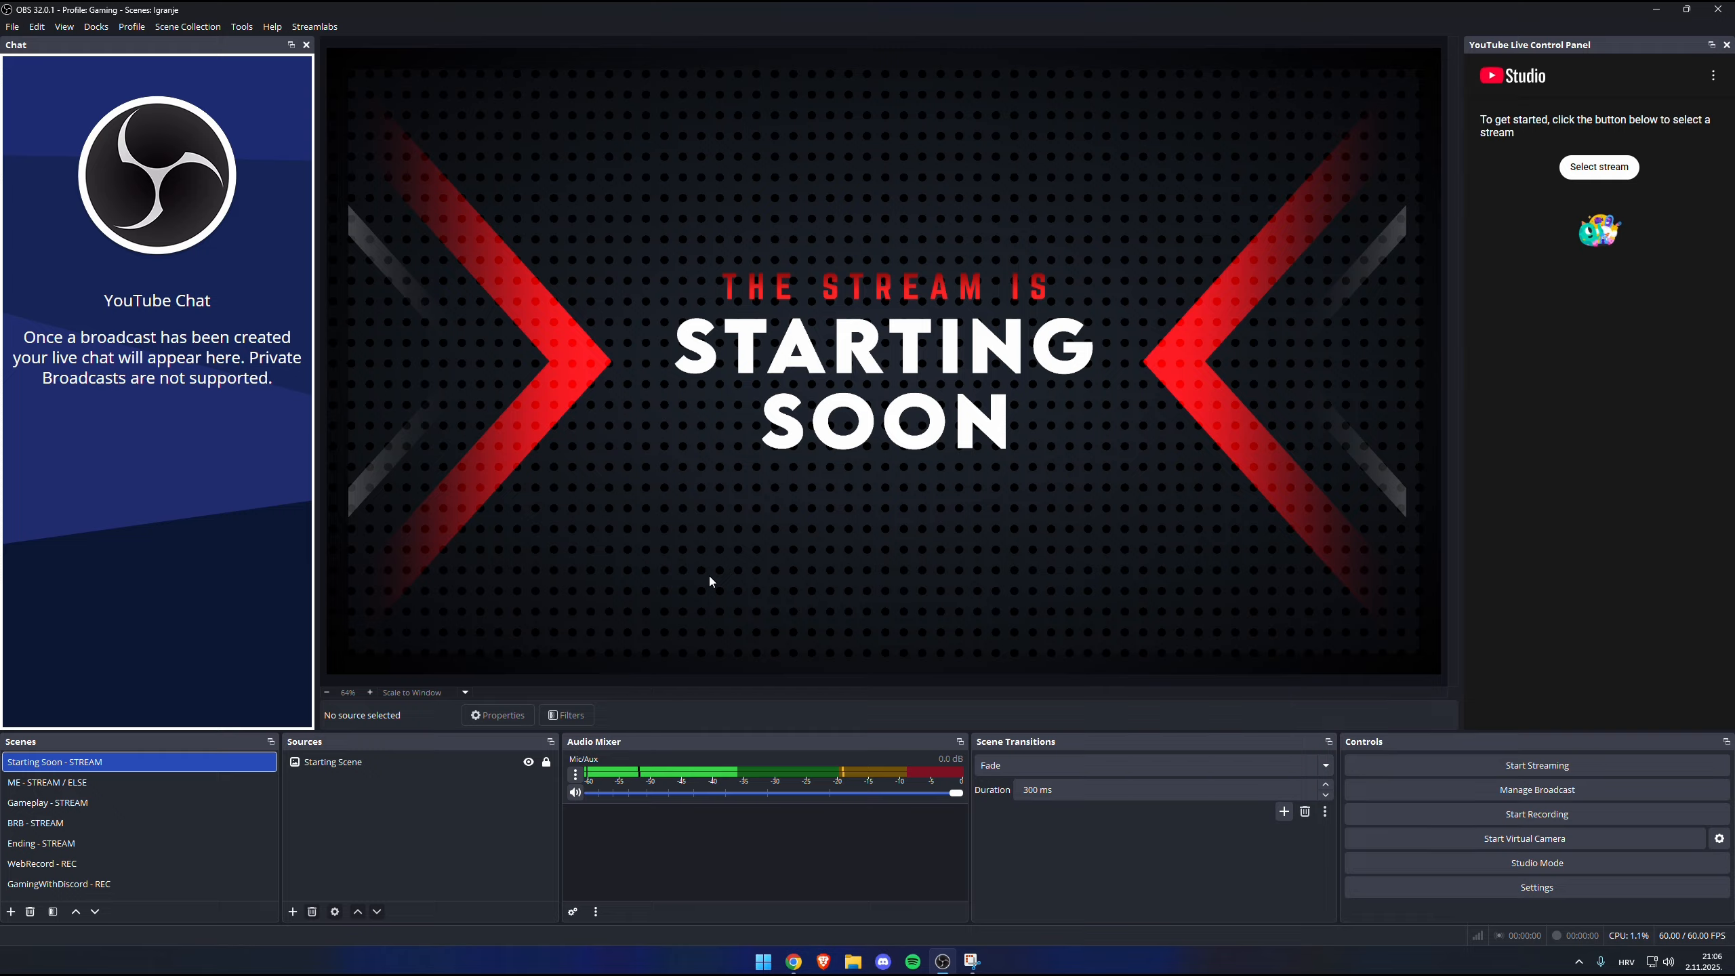
Set the global Mic/Auxiliary Audio device to Disabled, apply the change and close the settings.
left_click(1483, 888)
left_click(605, 348)
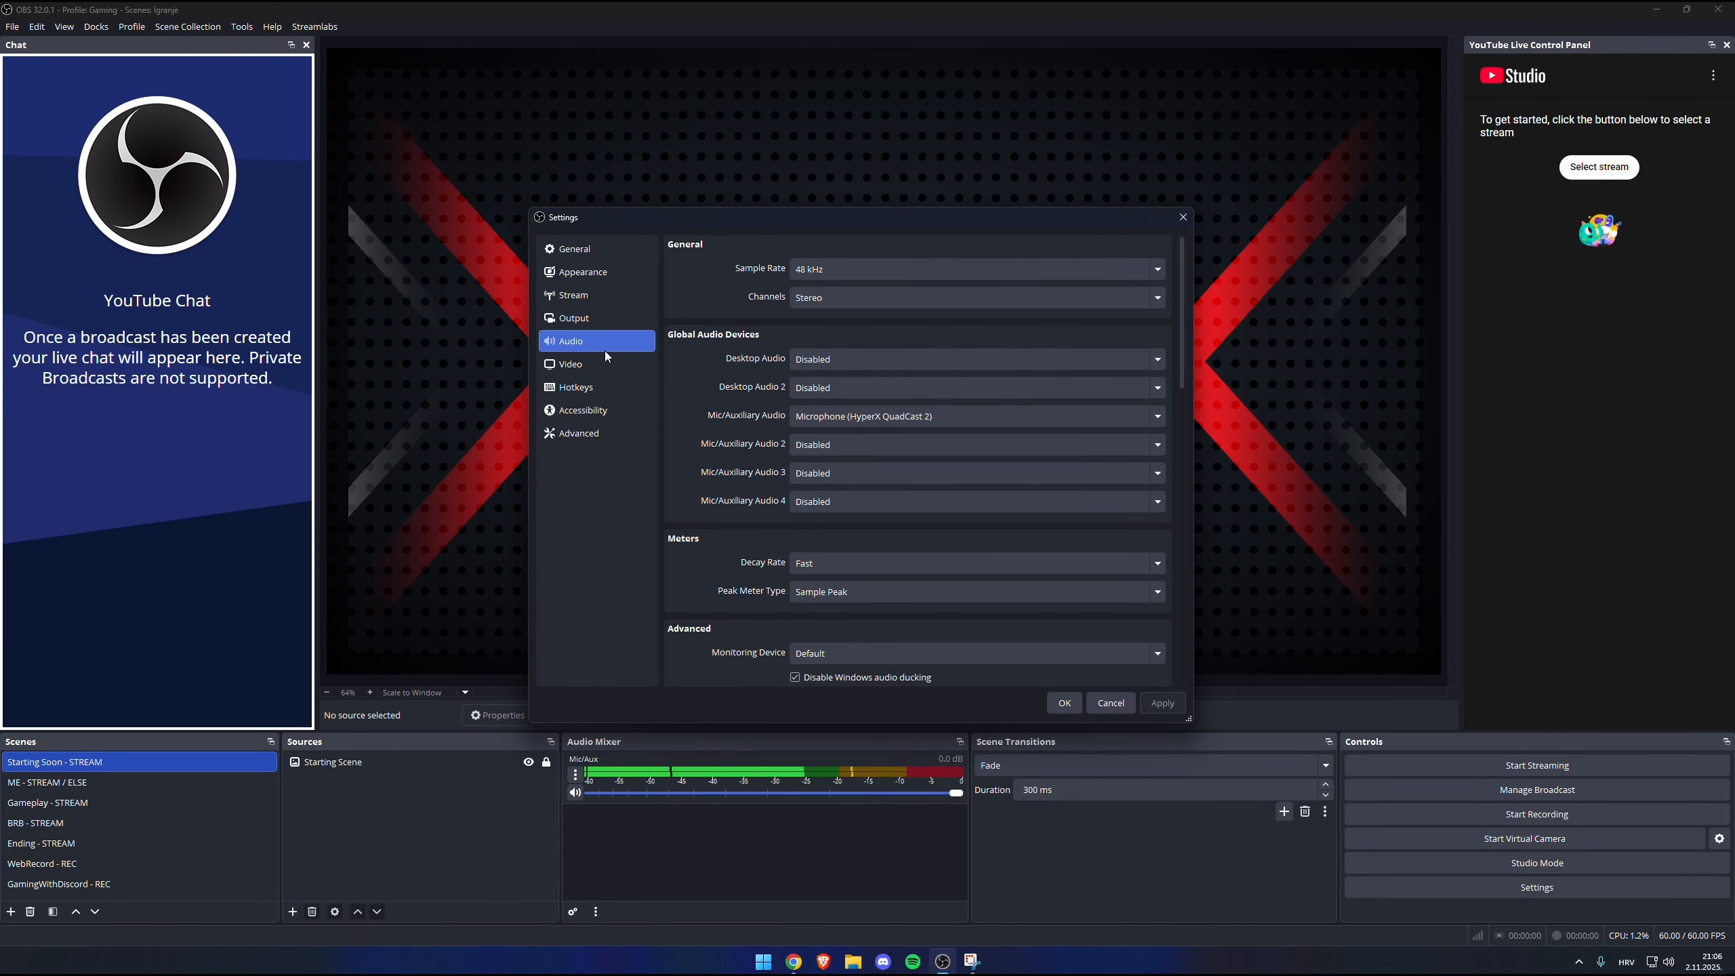
left_click(880, 417)
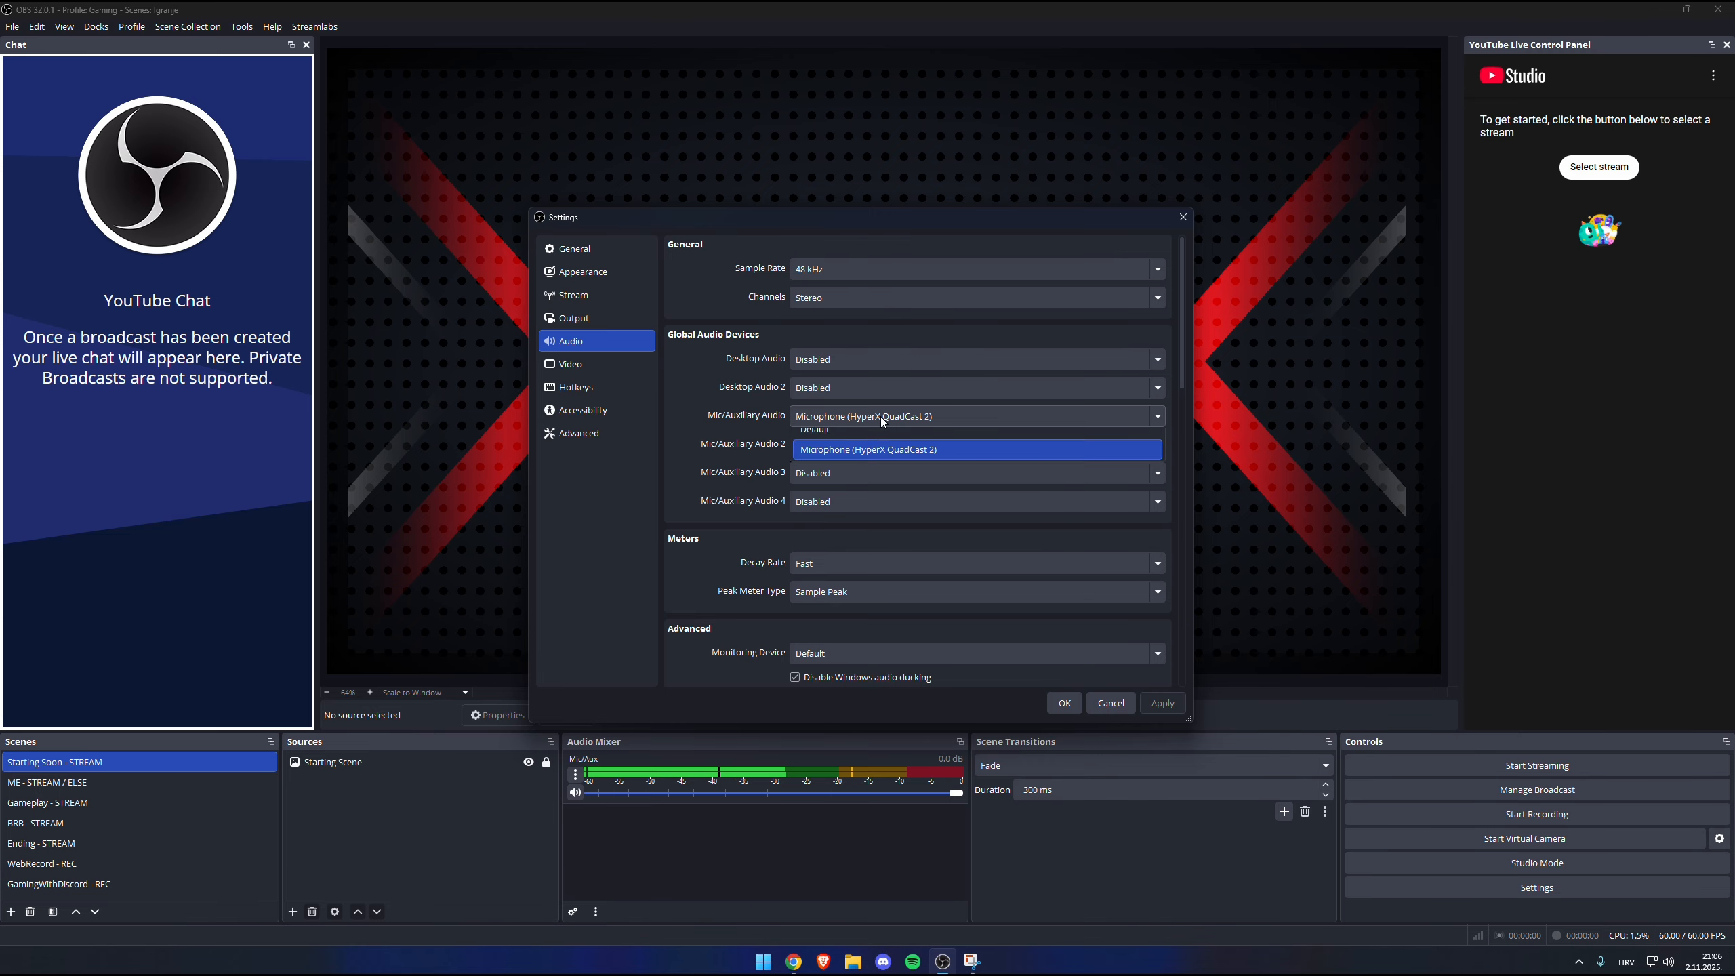
left_click(869, 439)
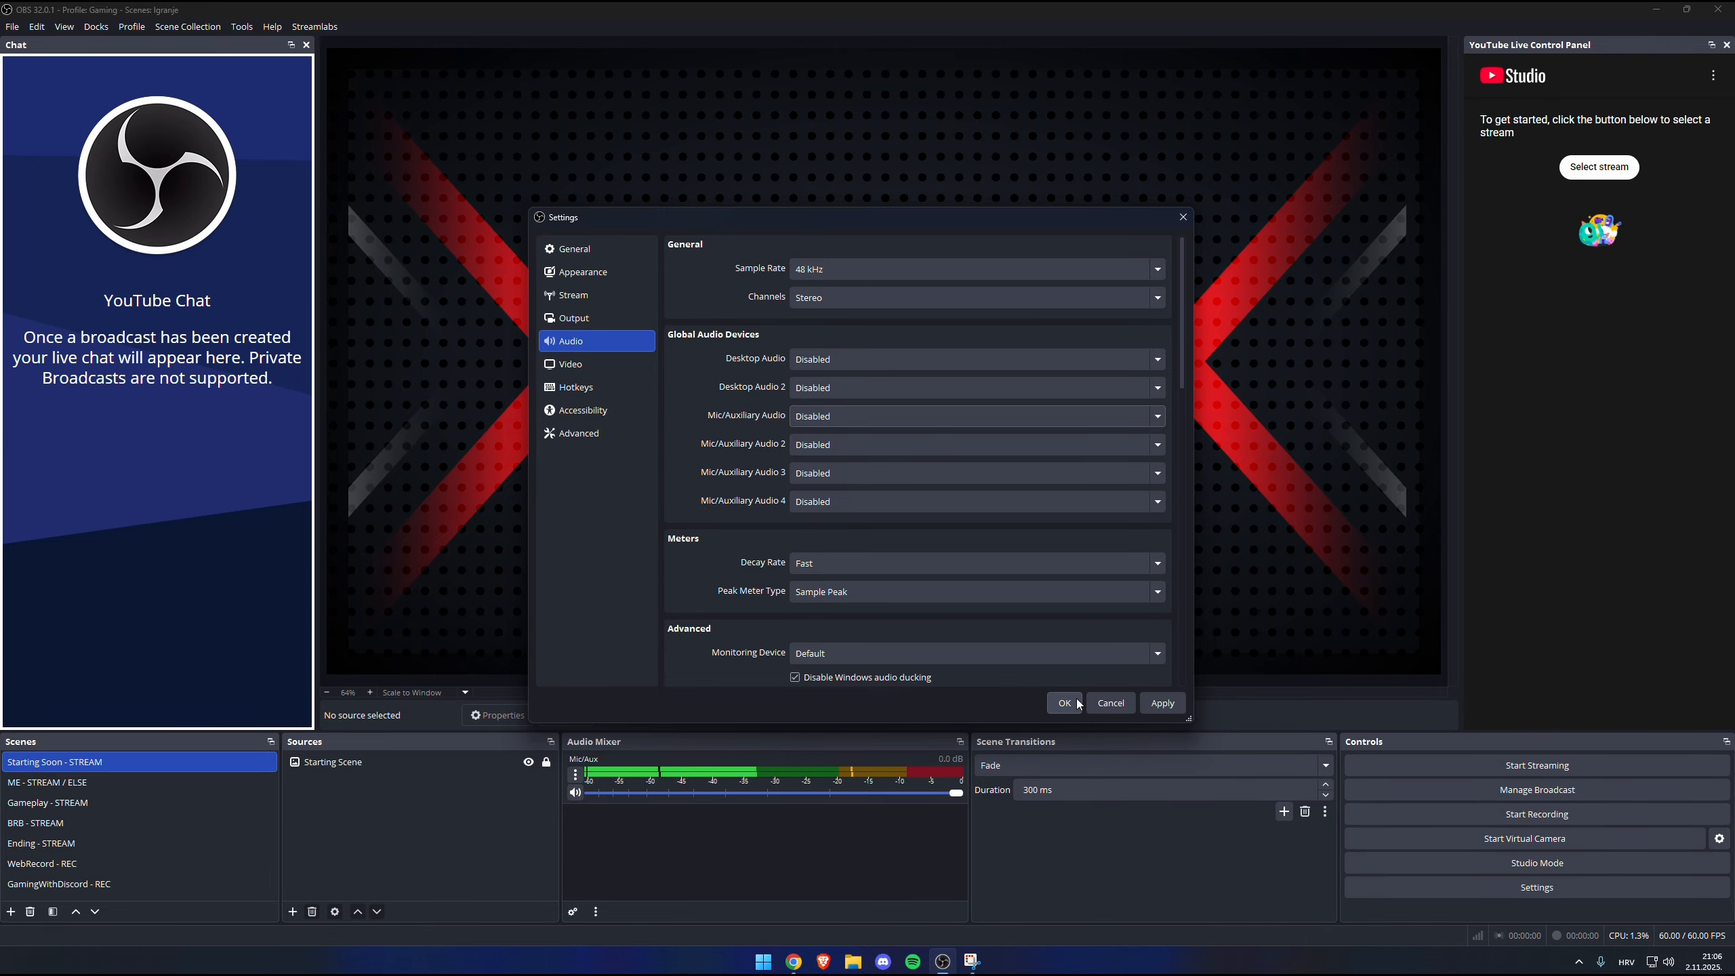
left_click(1173, 707)
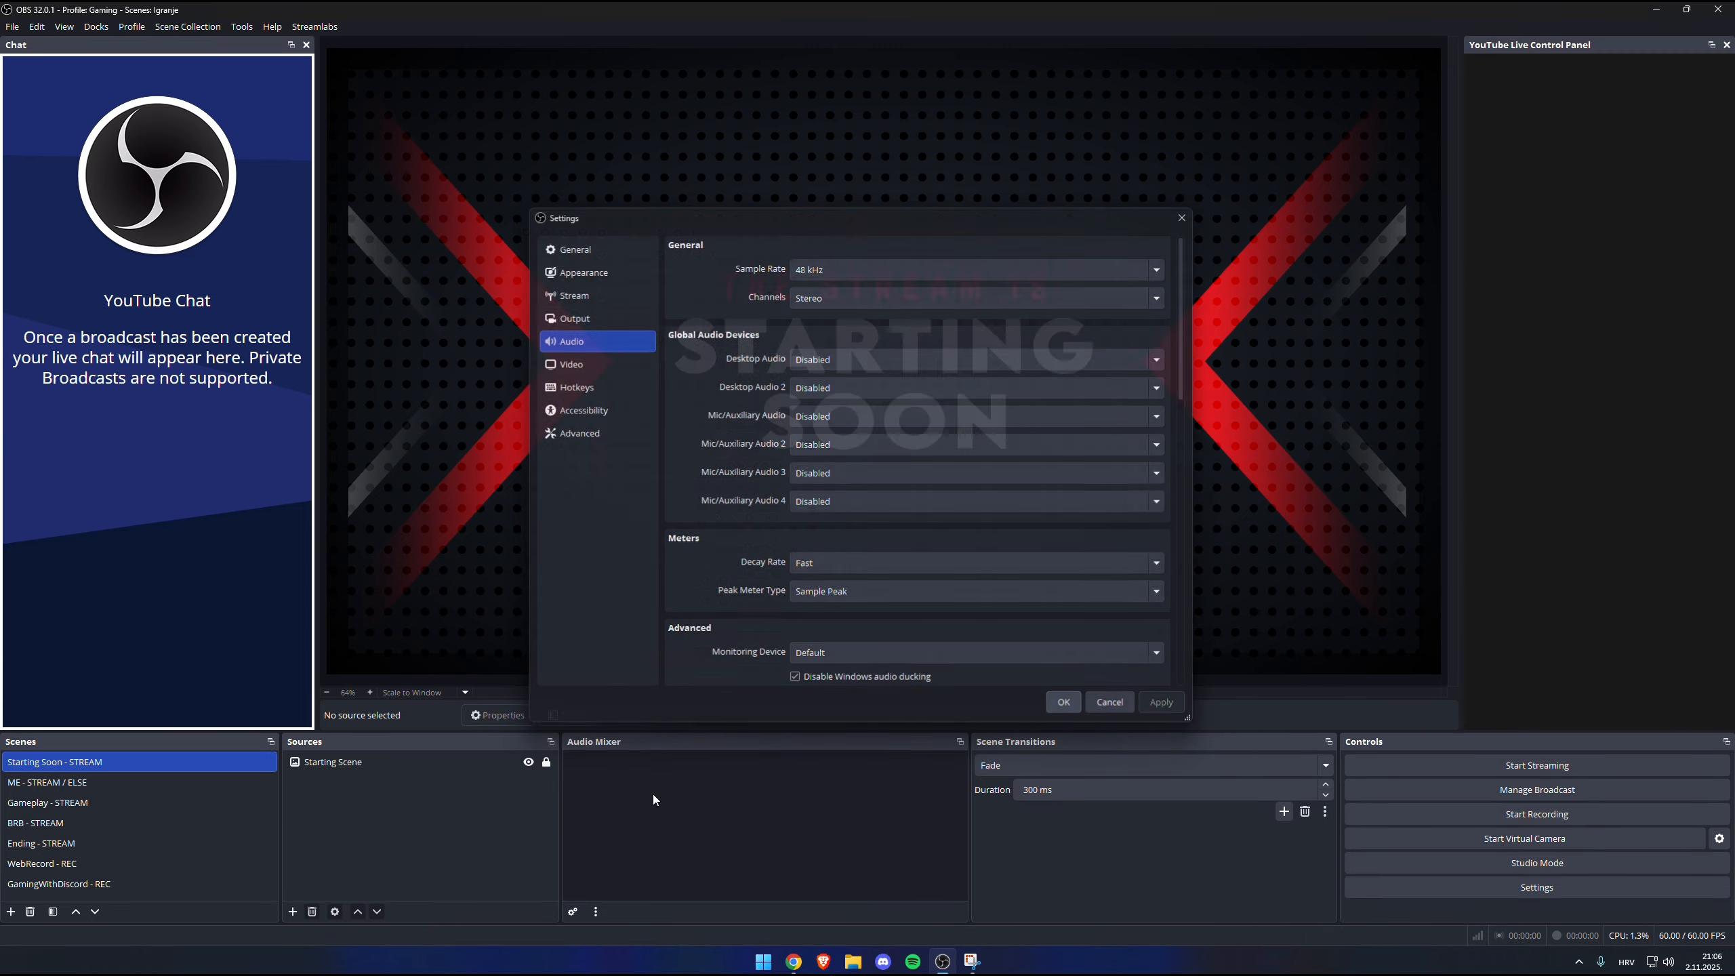
key("Escape")
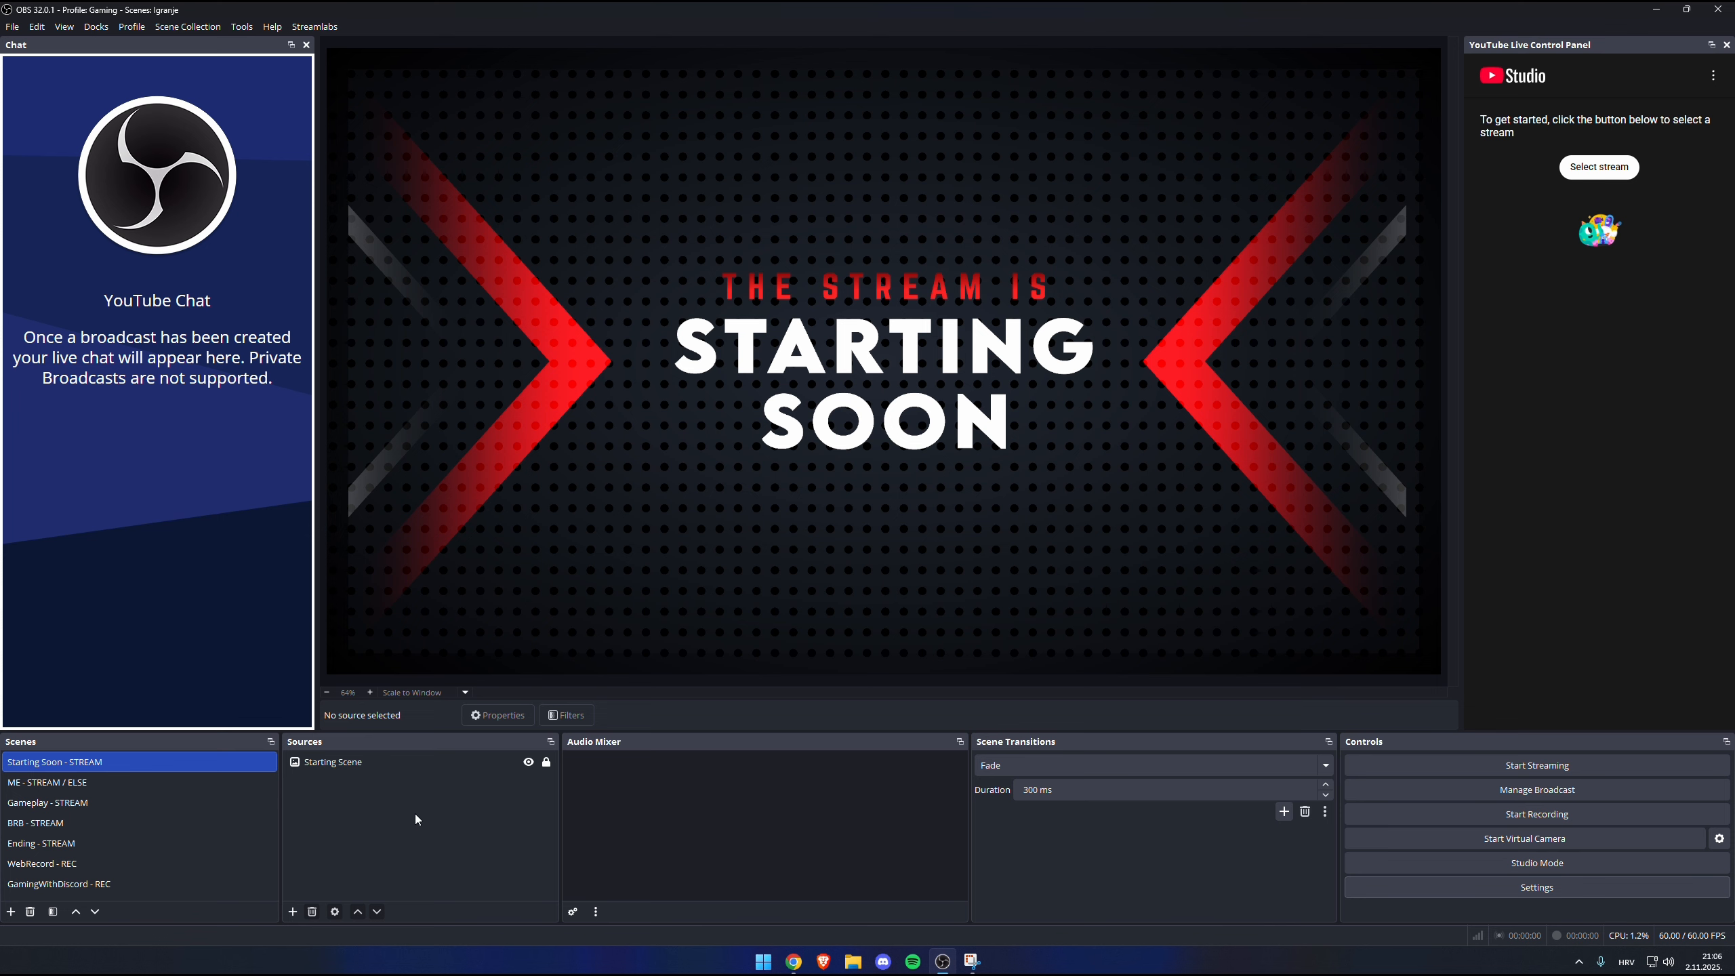
Add a new Audio Input Capture source to the Gameplay - STREAM scene with Microphone (HyperX QuadCast 2) as its device.
left_click(135, 809)
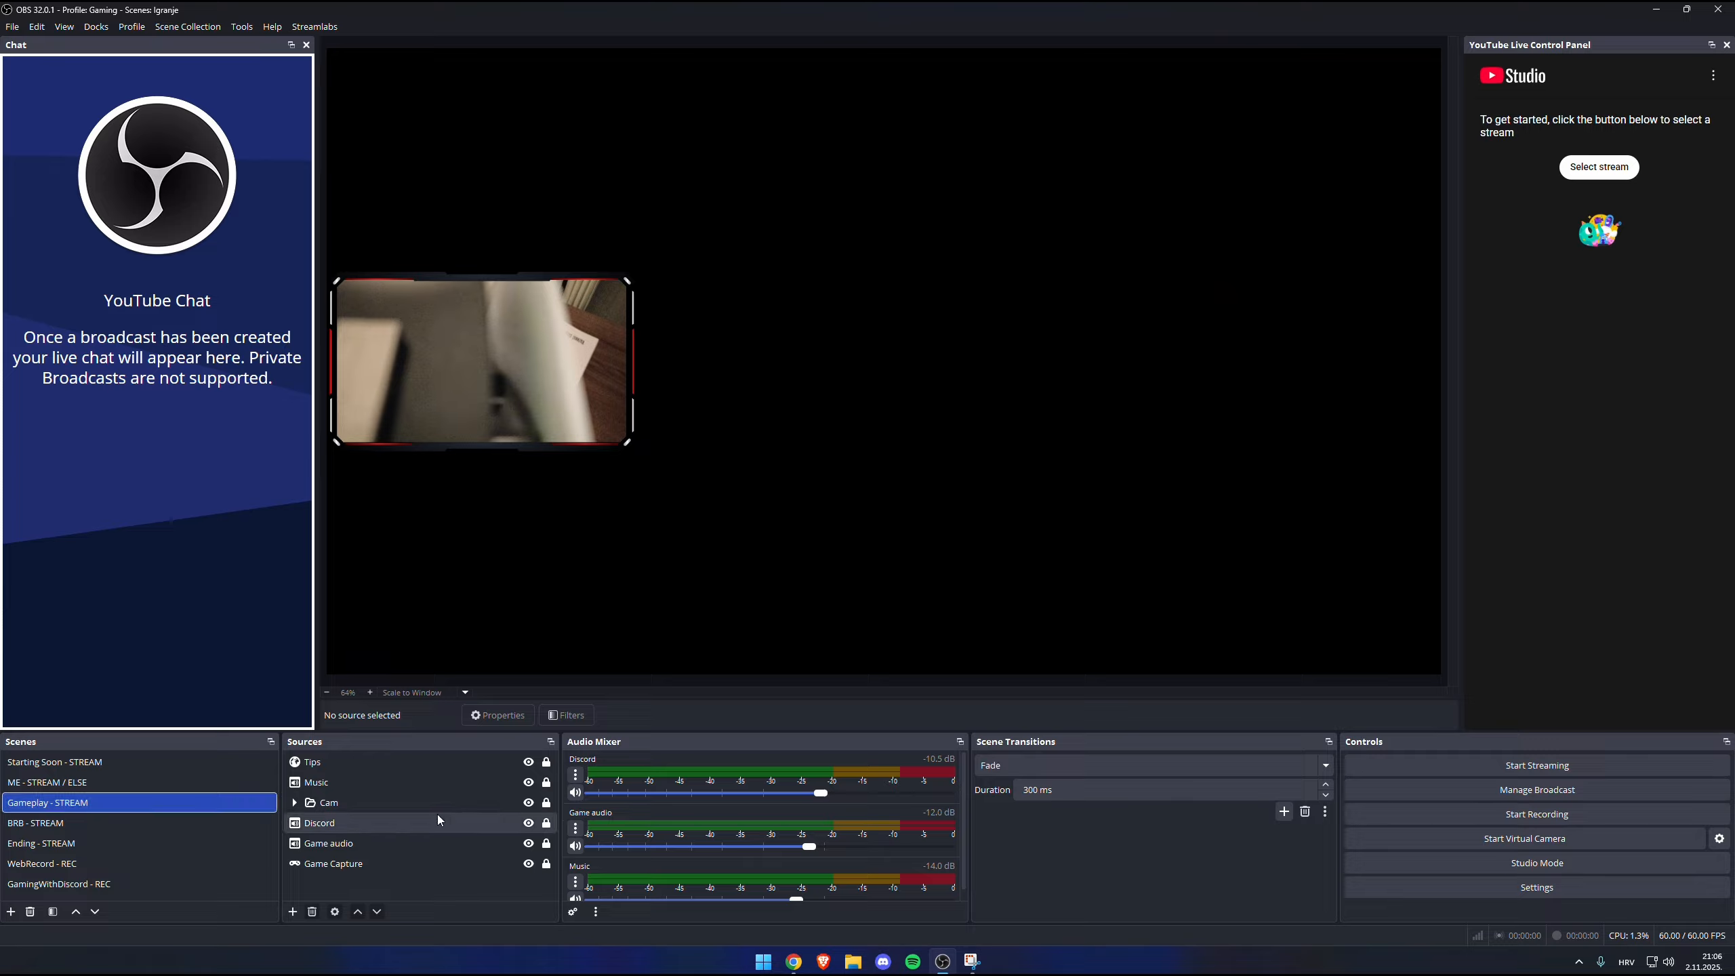
scroll(628, 868, "down", 1)
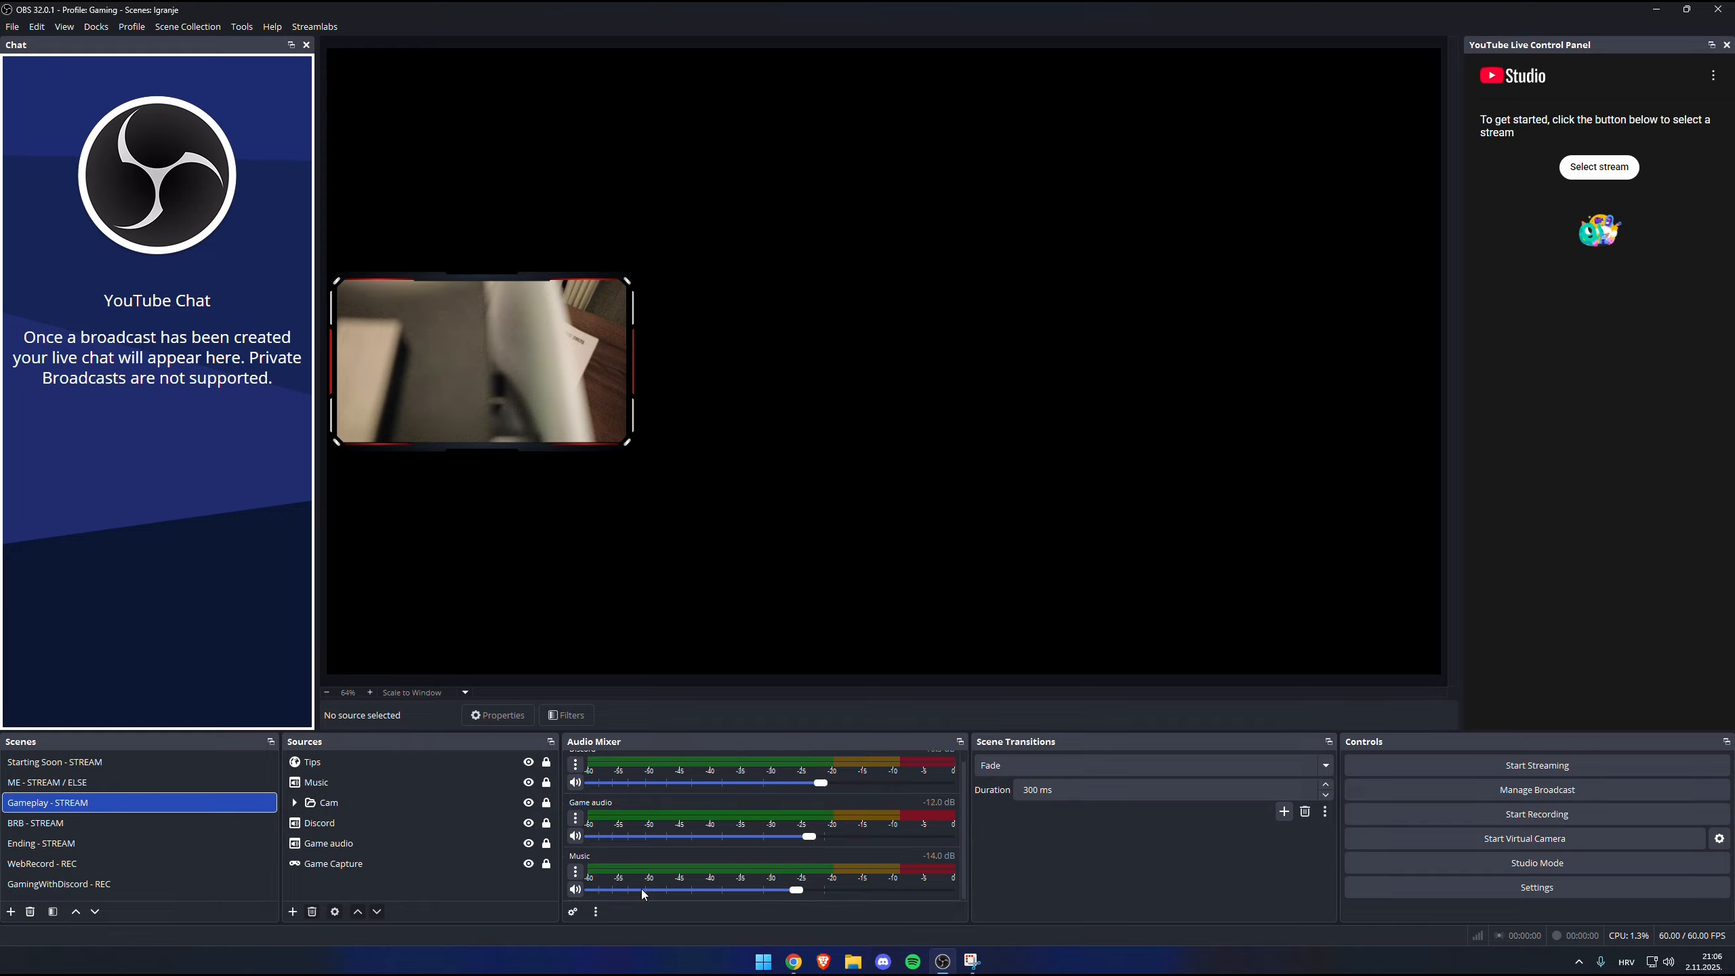
scroll(669, 848, "up", 1)
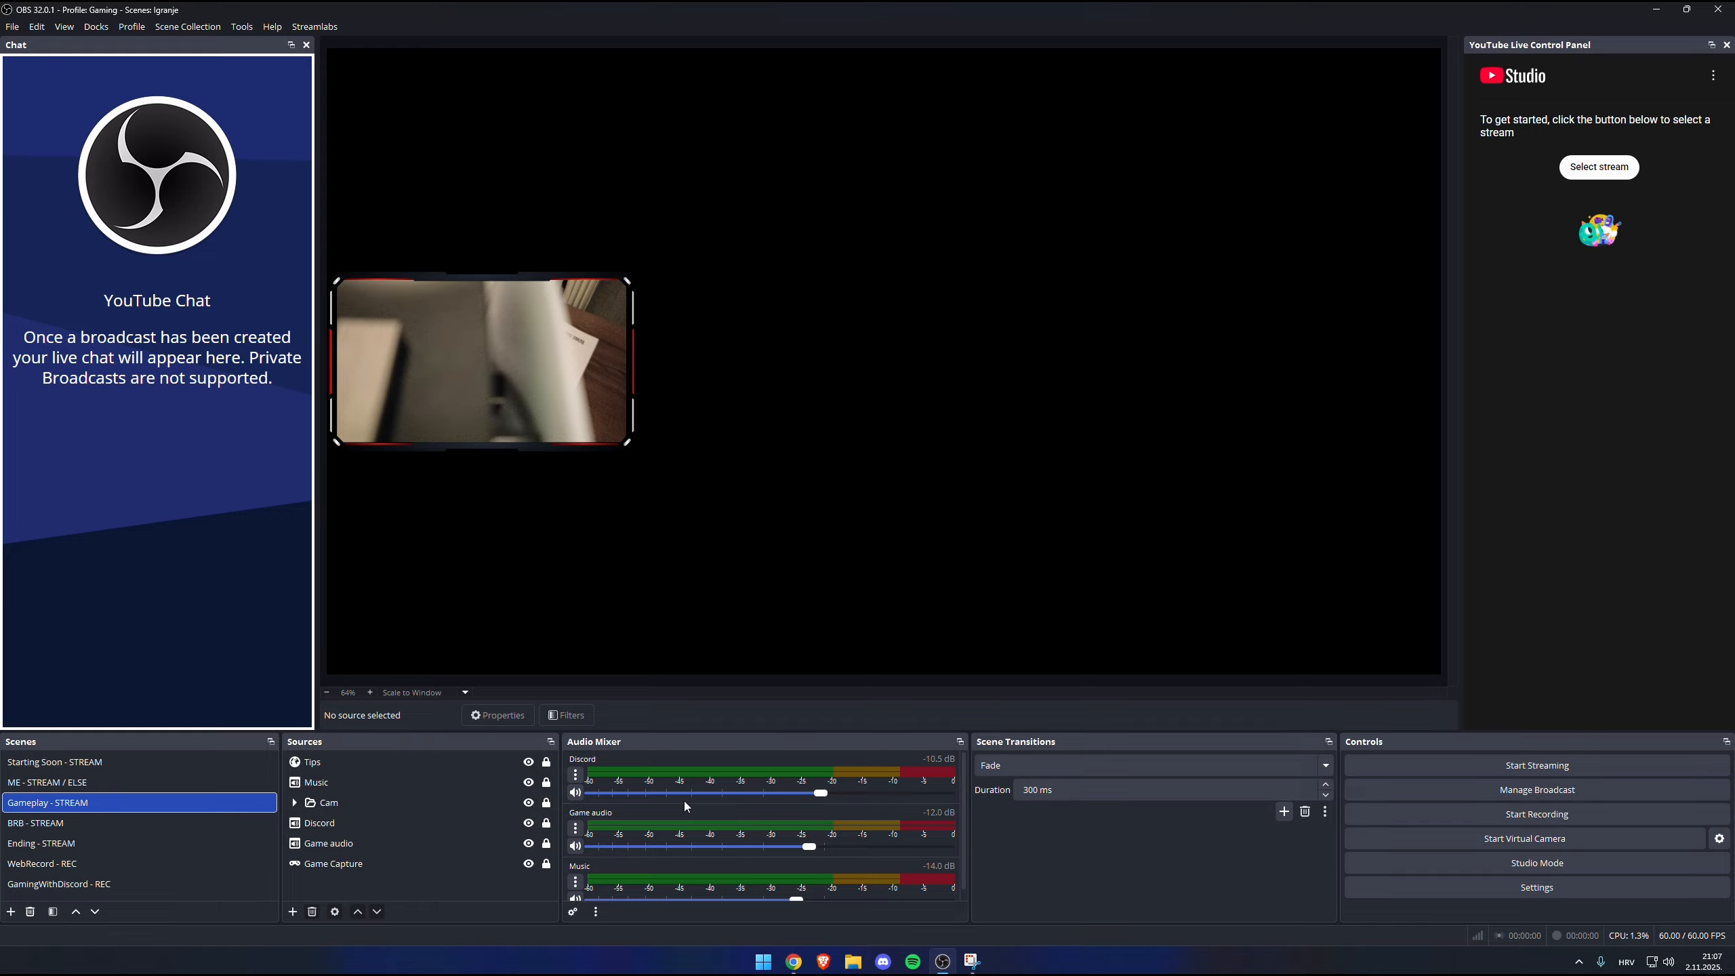
right_click(303, 888)
left_click(311, 888)
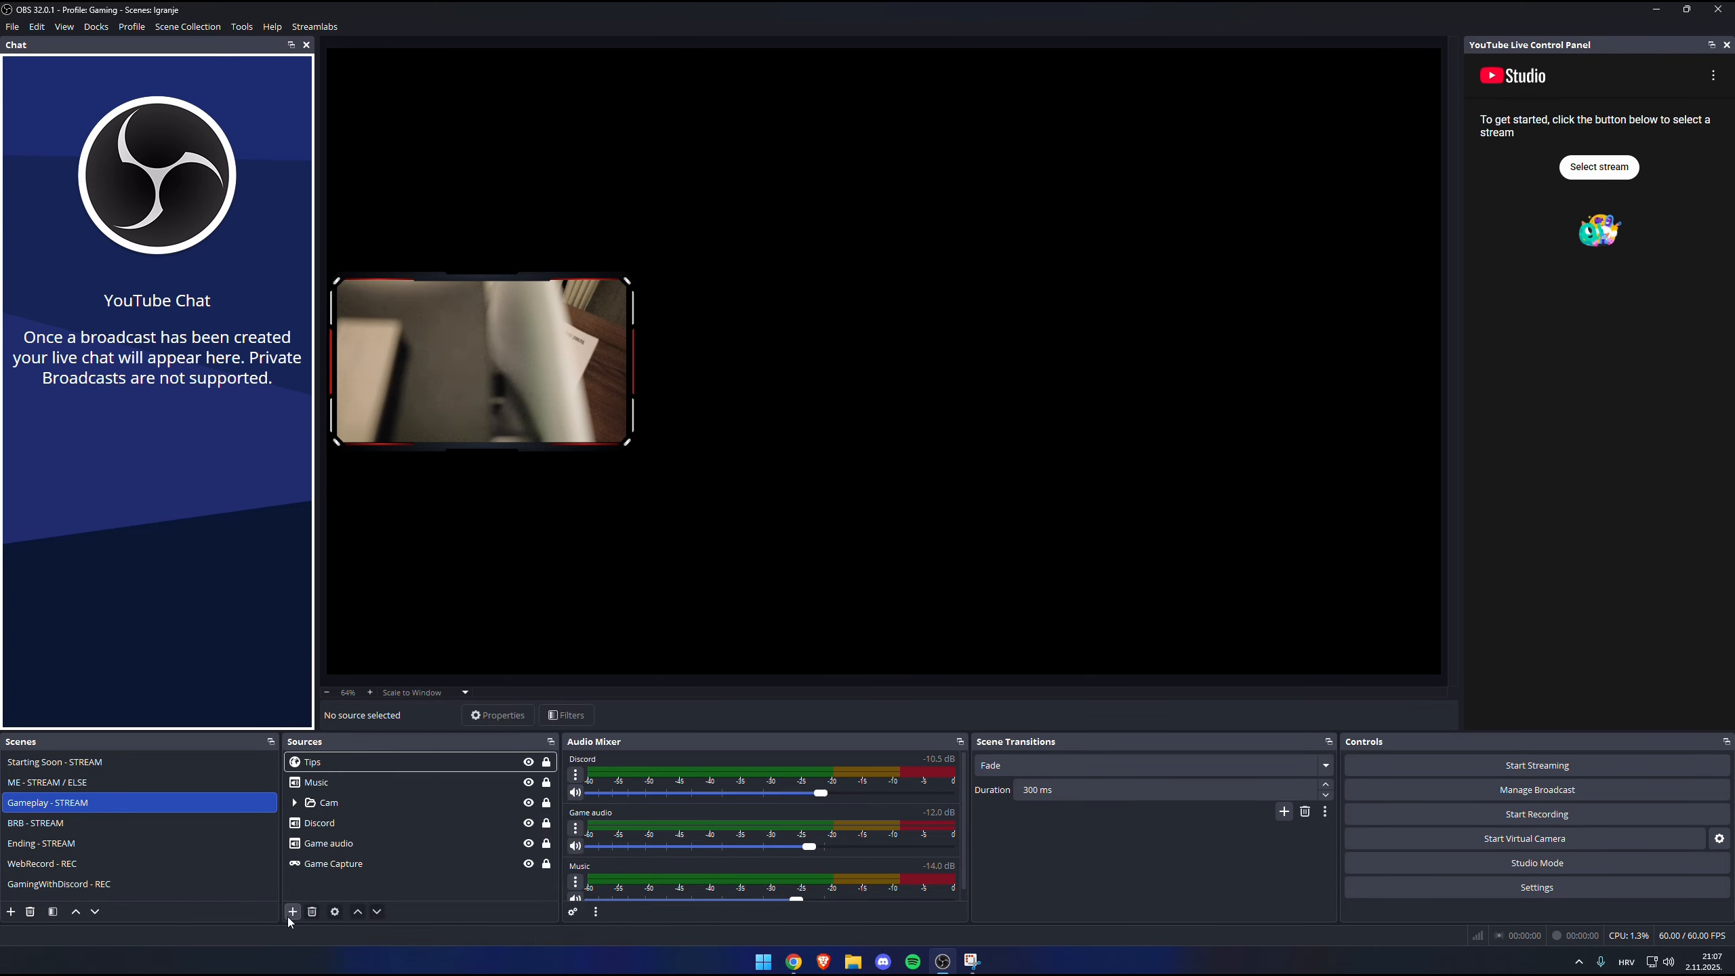
left_click(292, 912)
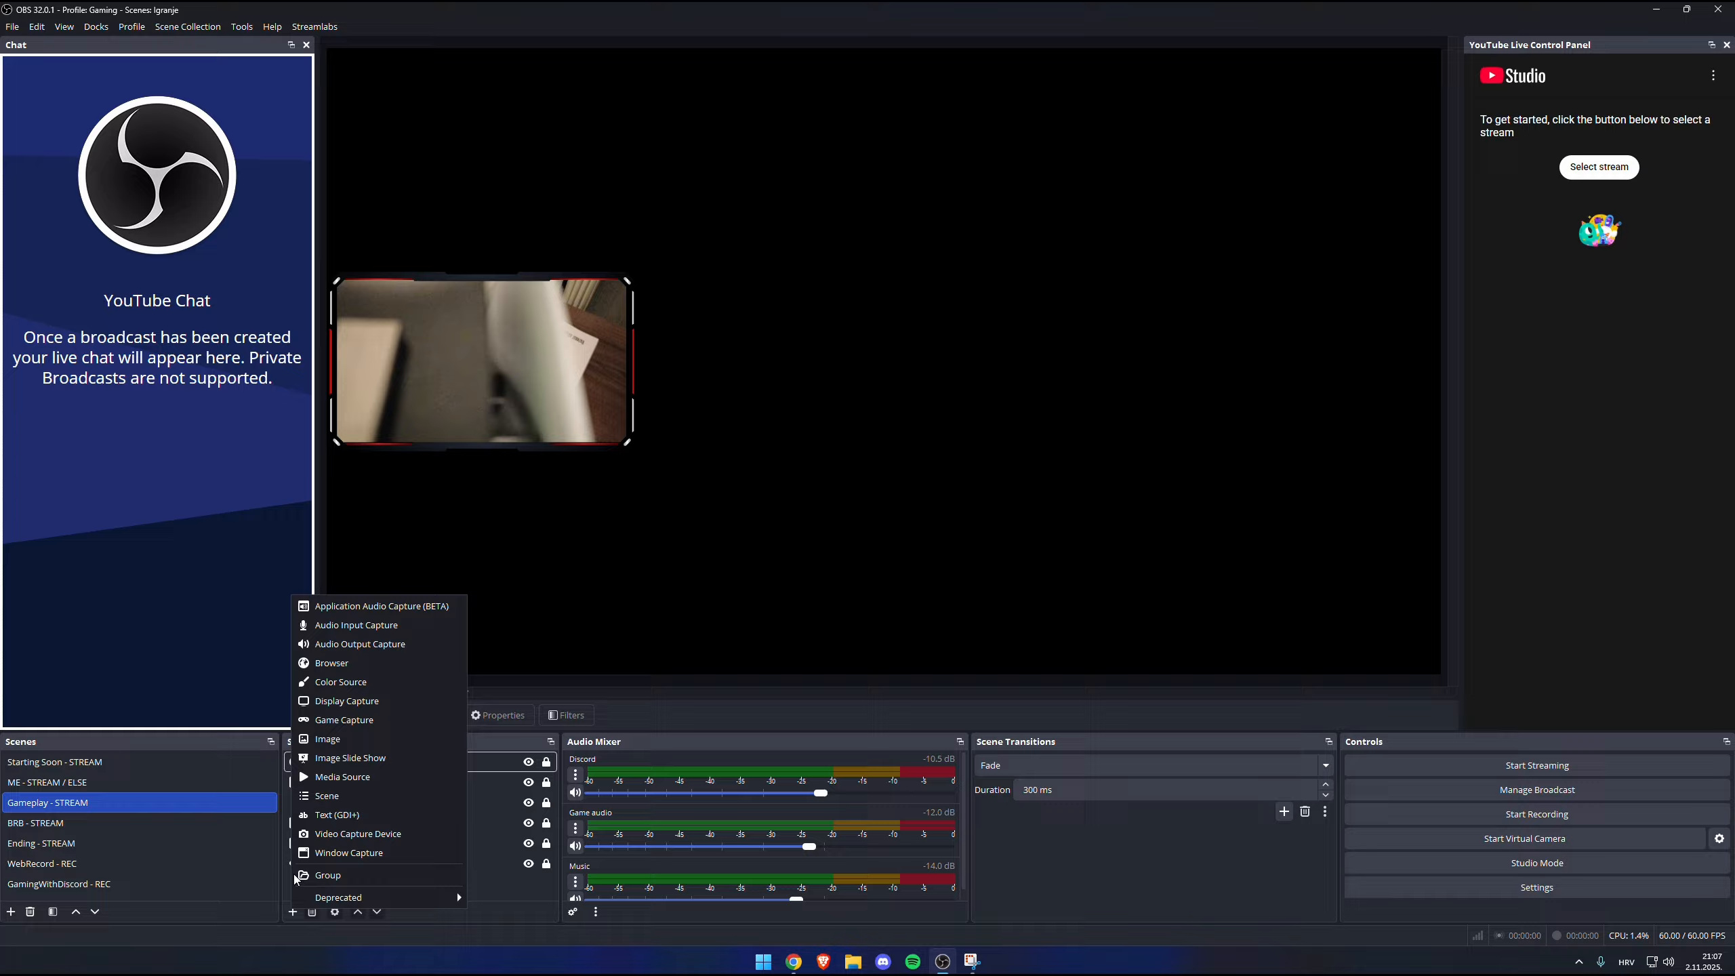
left_click(355, 624)
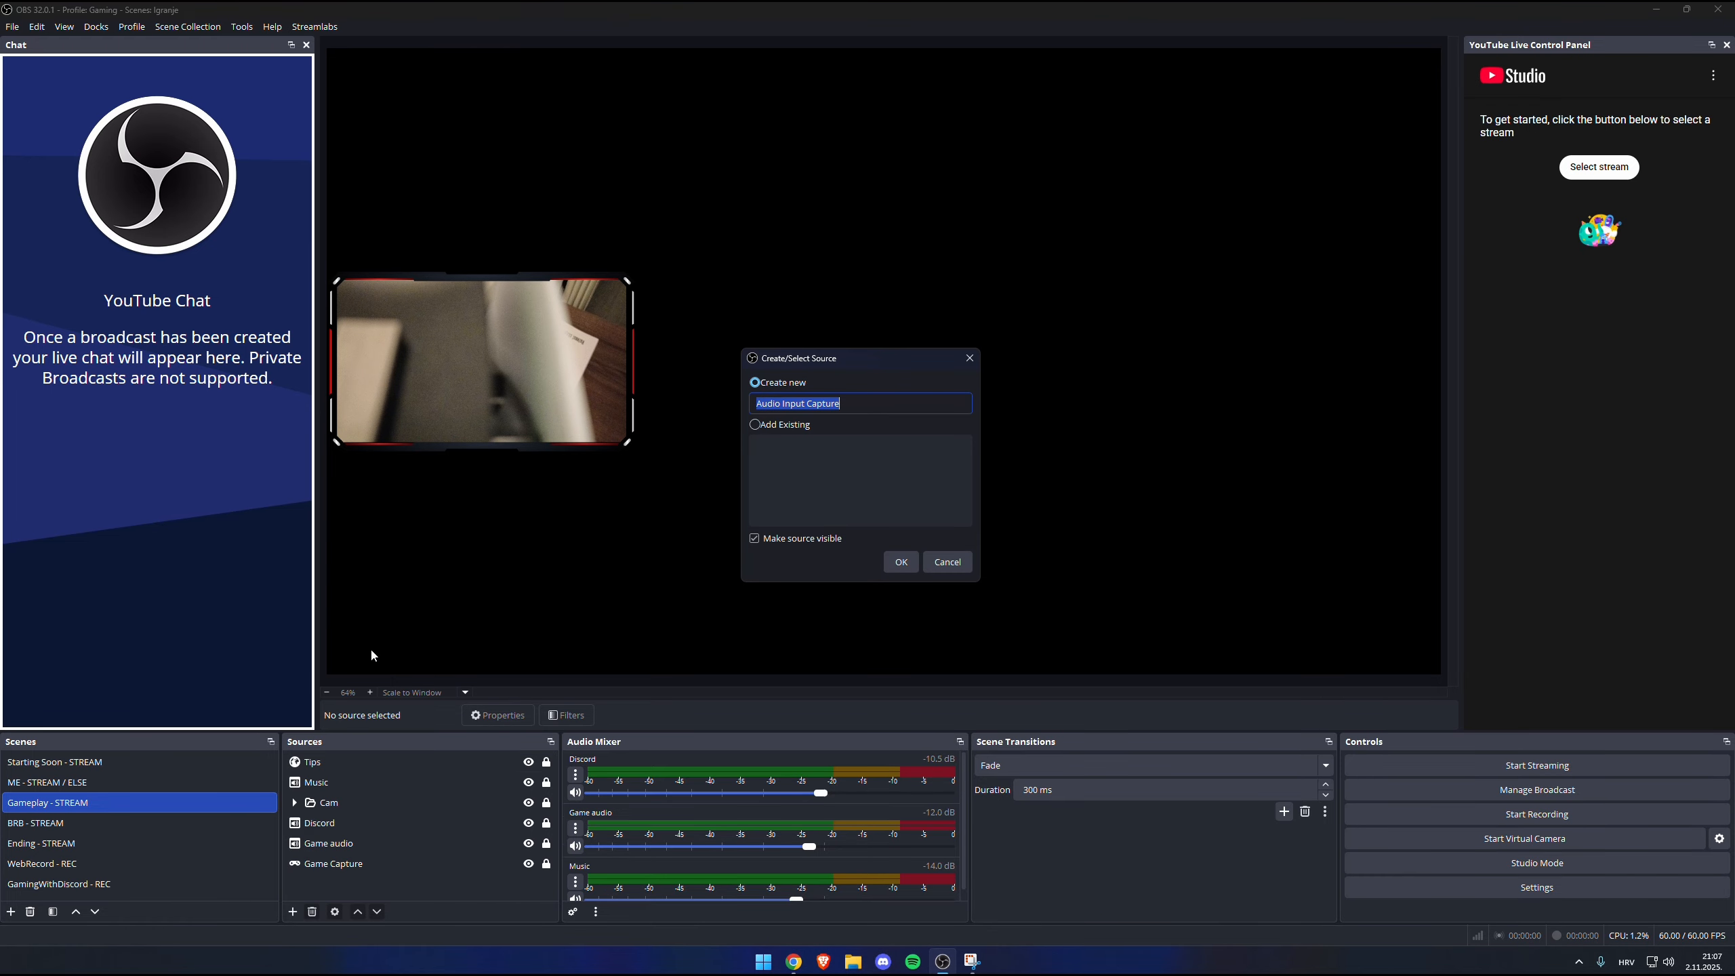
left_click(901, 562)
left_click(740, 309)
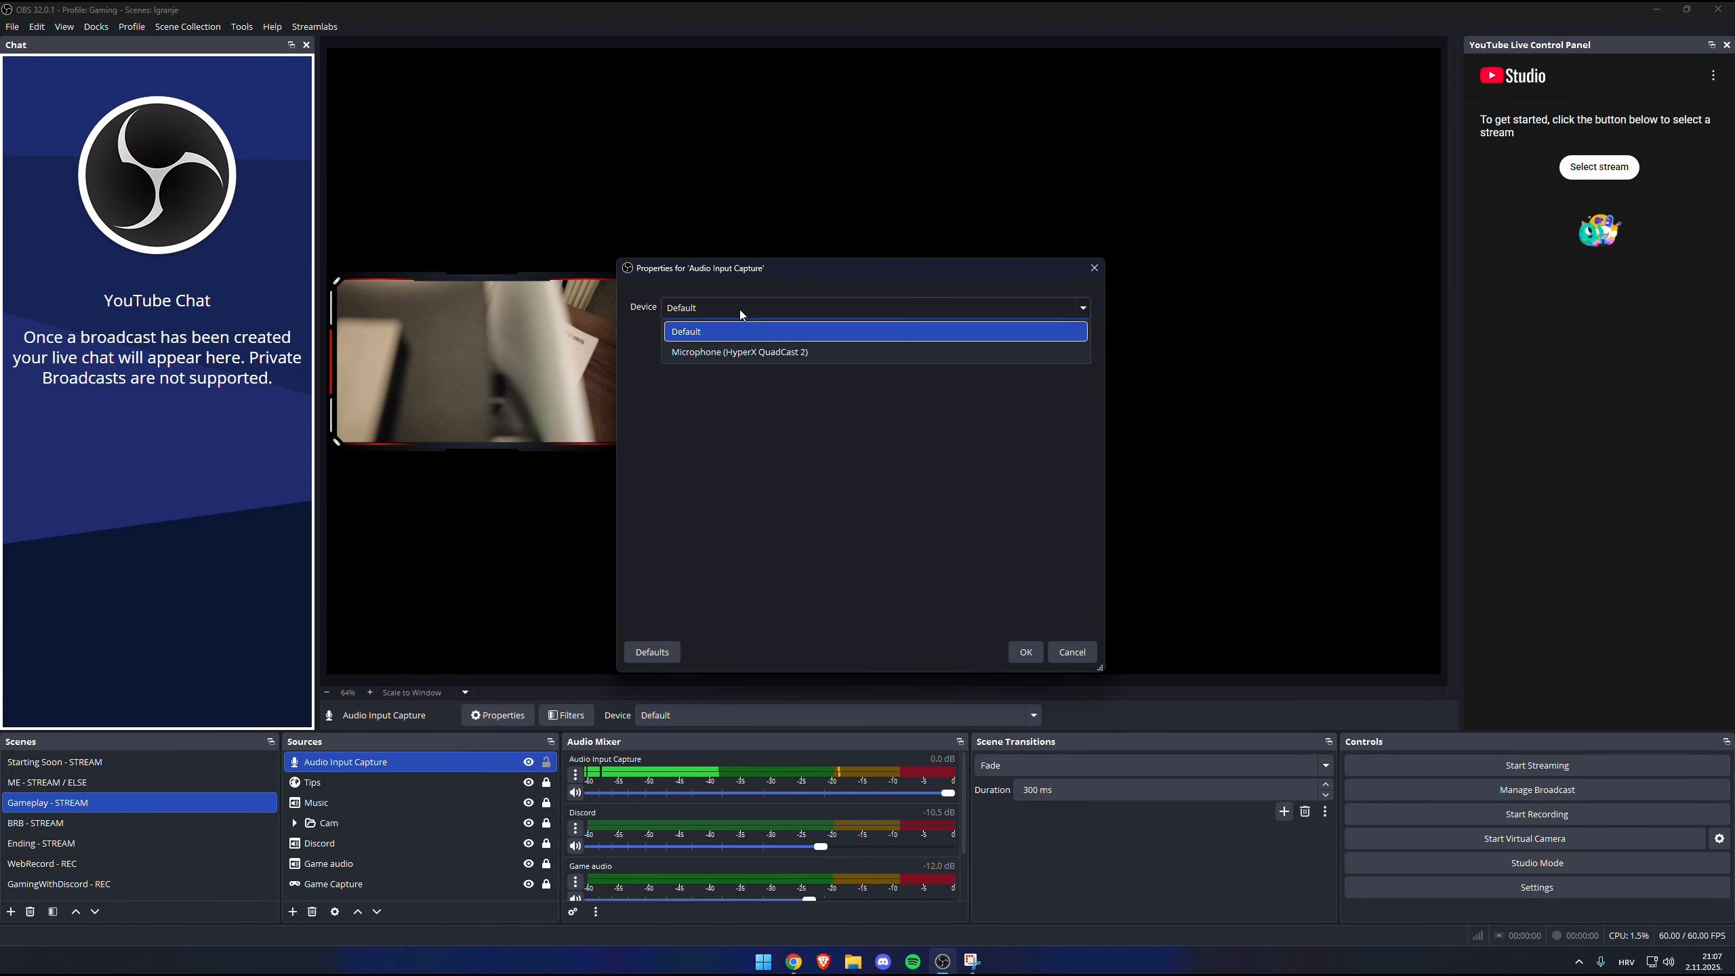
left_click(738, 352)
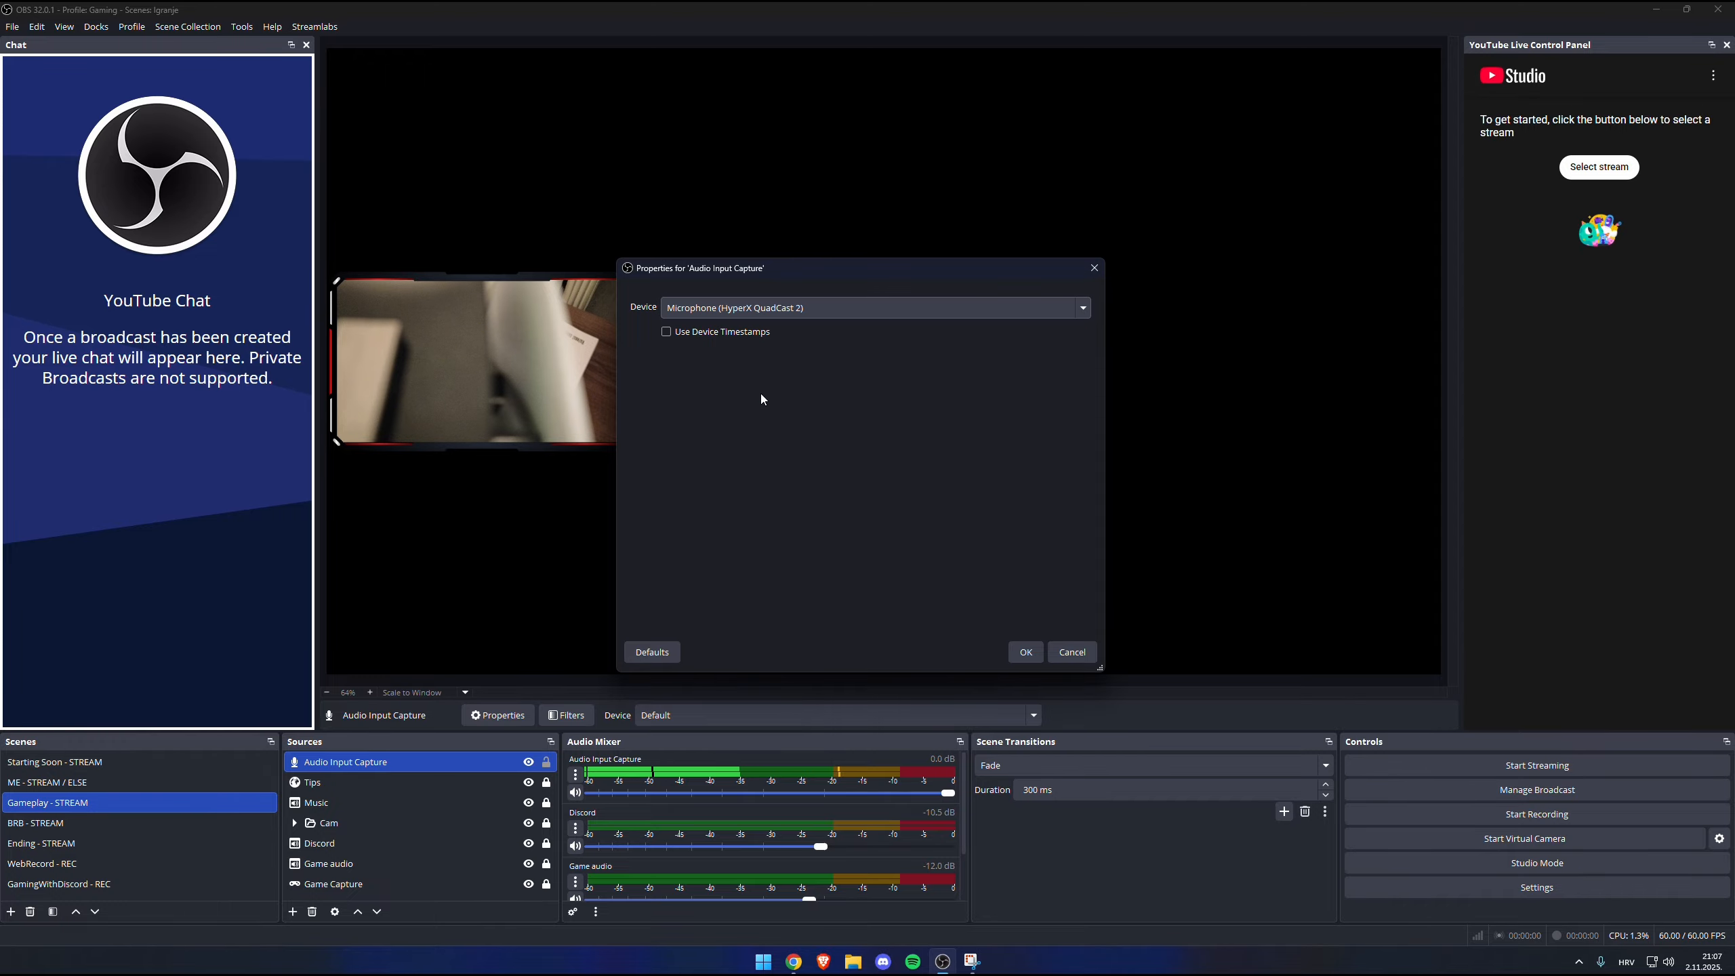
left_click(1026, 652)
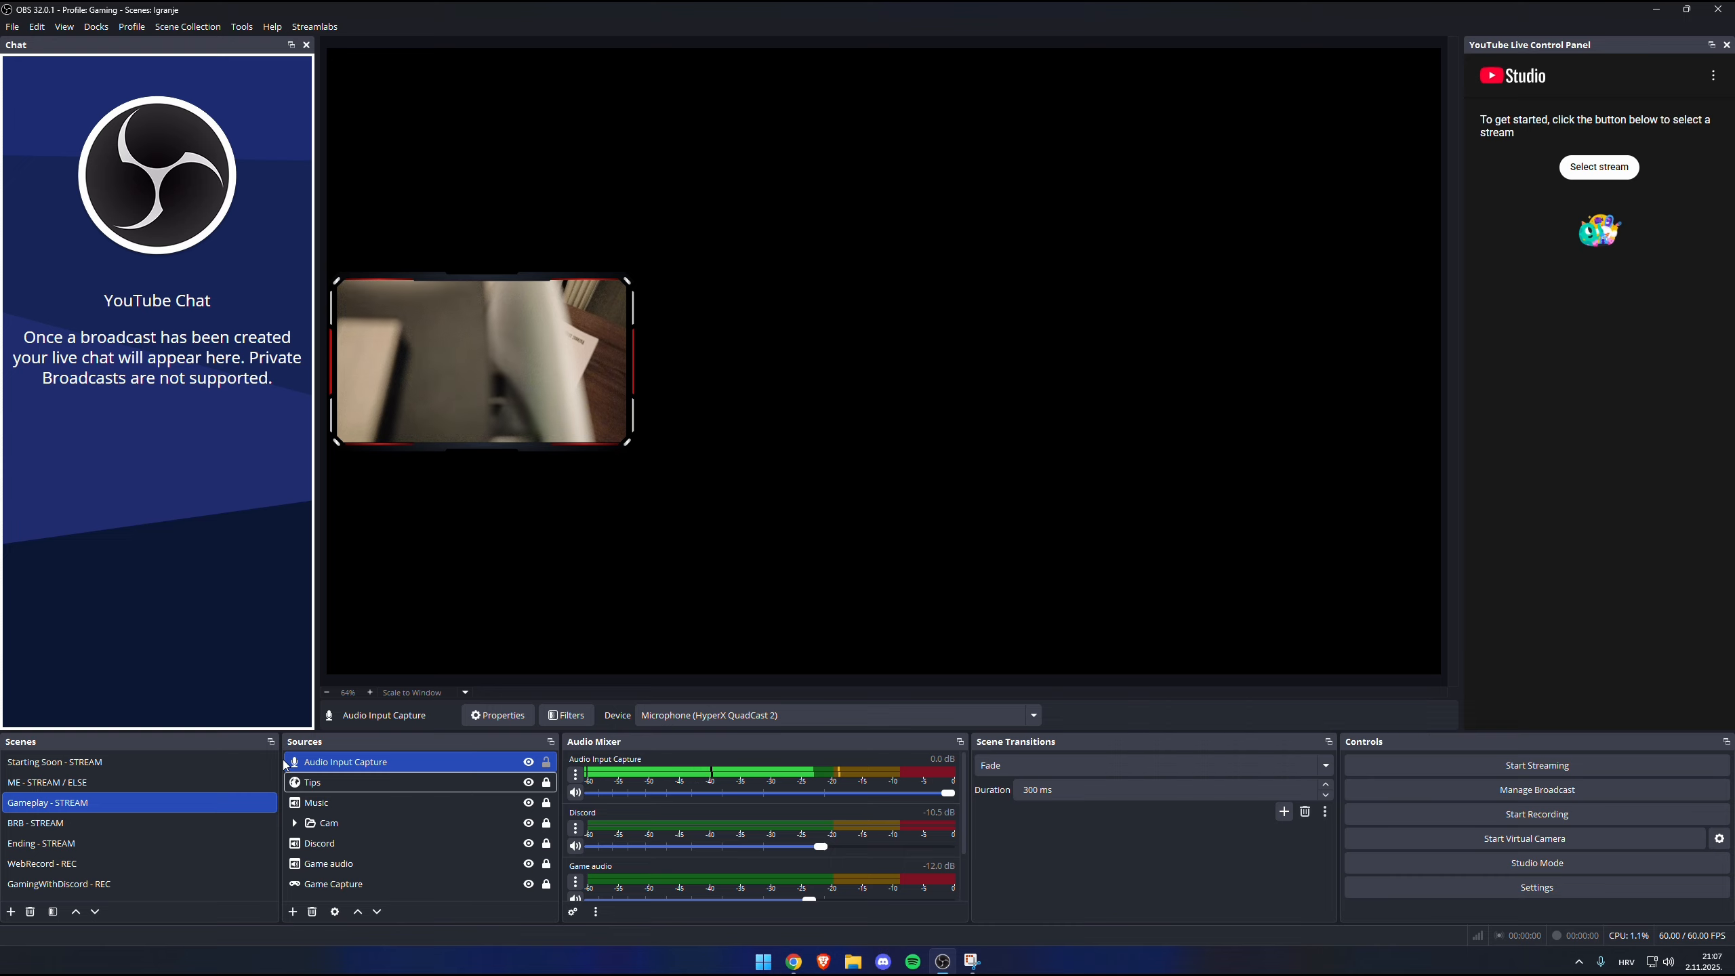
View the Starting Soon and BRB scenes, and review the output, video and audio settings.
left_click(184, 765)
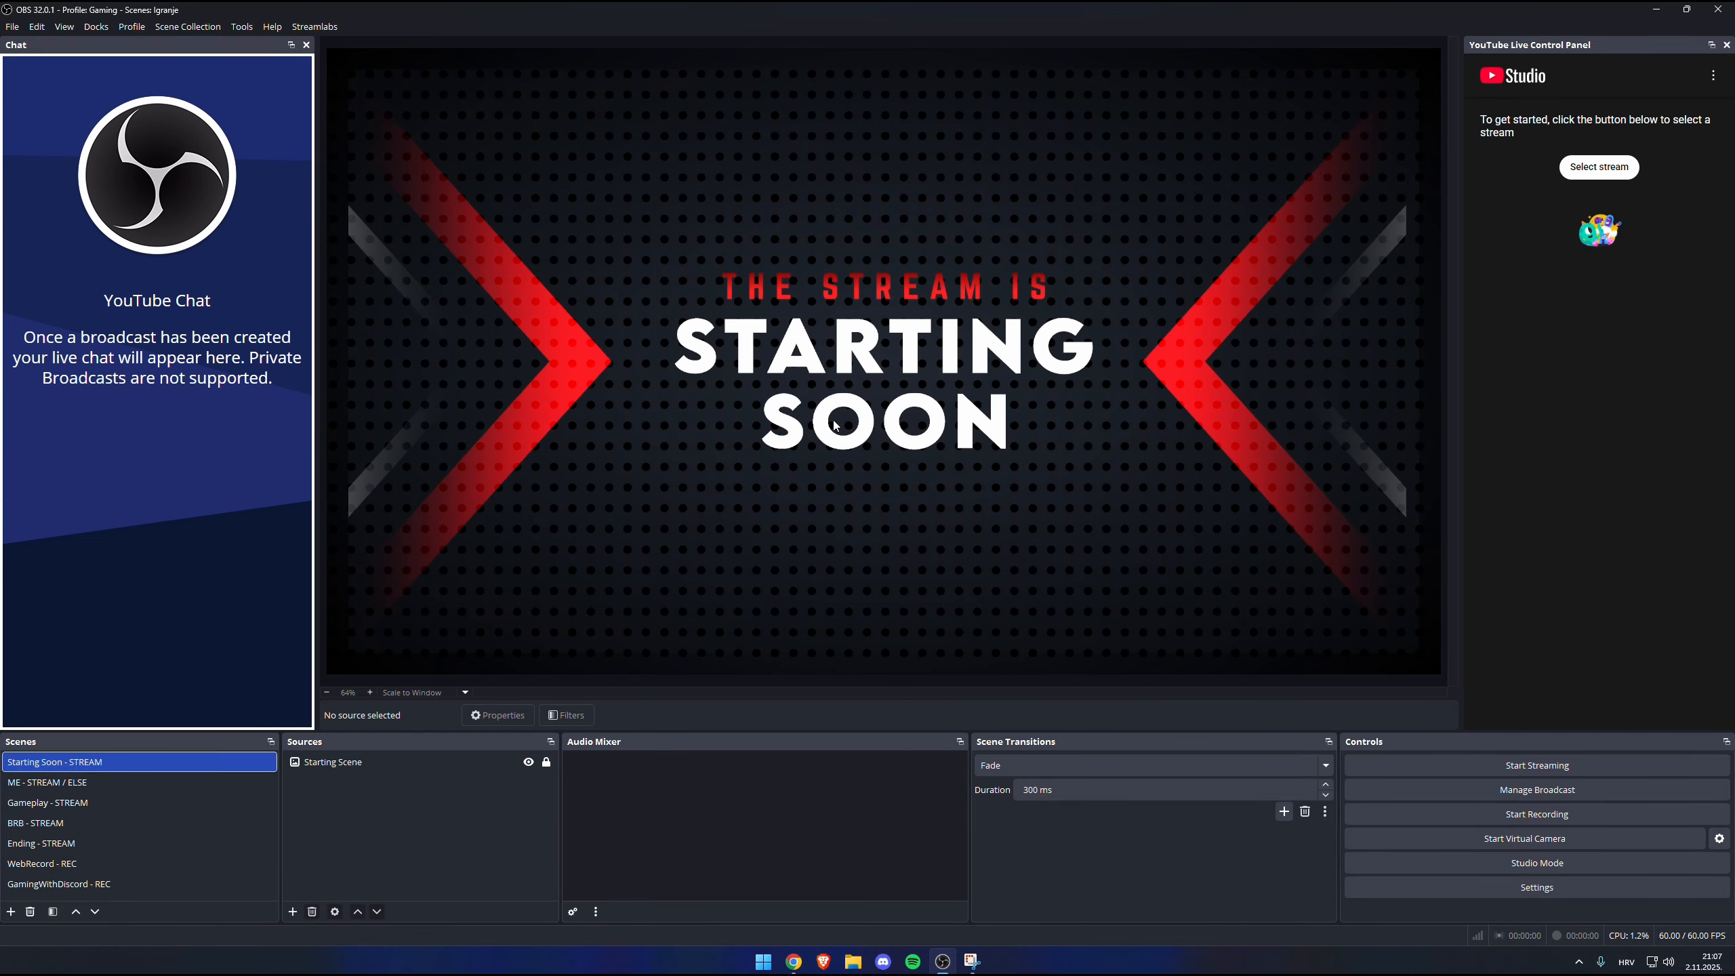
left_click(66, 824)
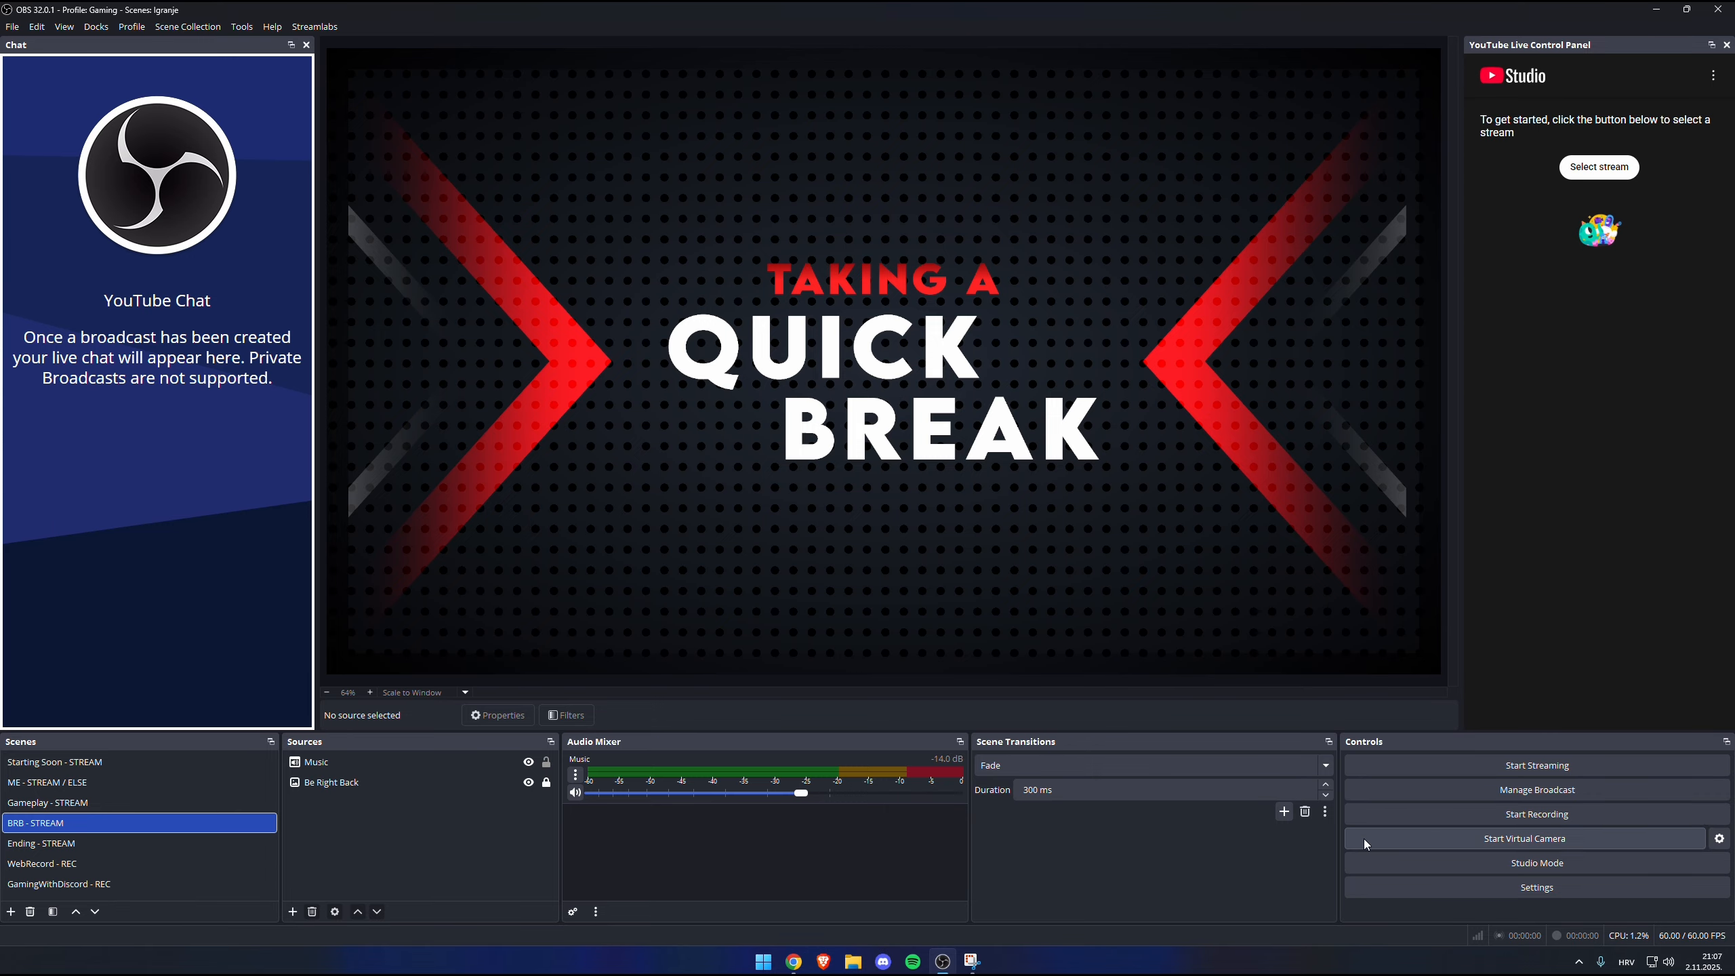
left_click(1380, 888)
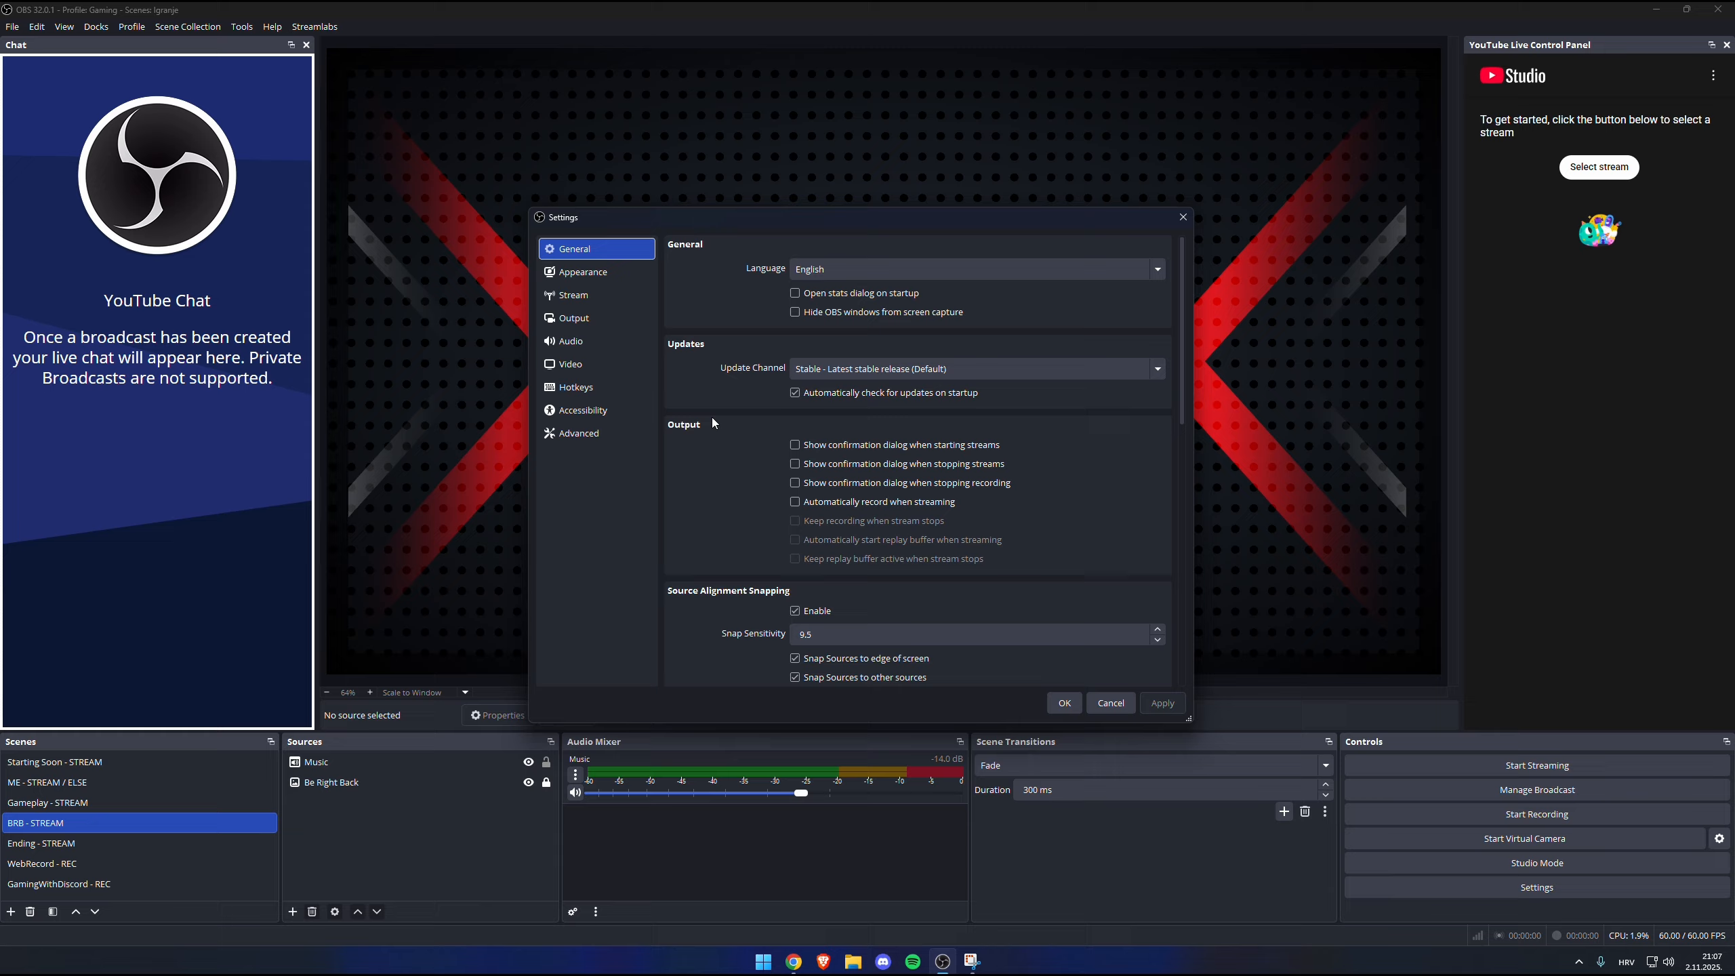
left_click(603, 315)
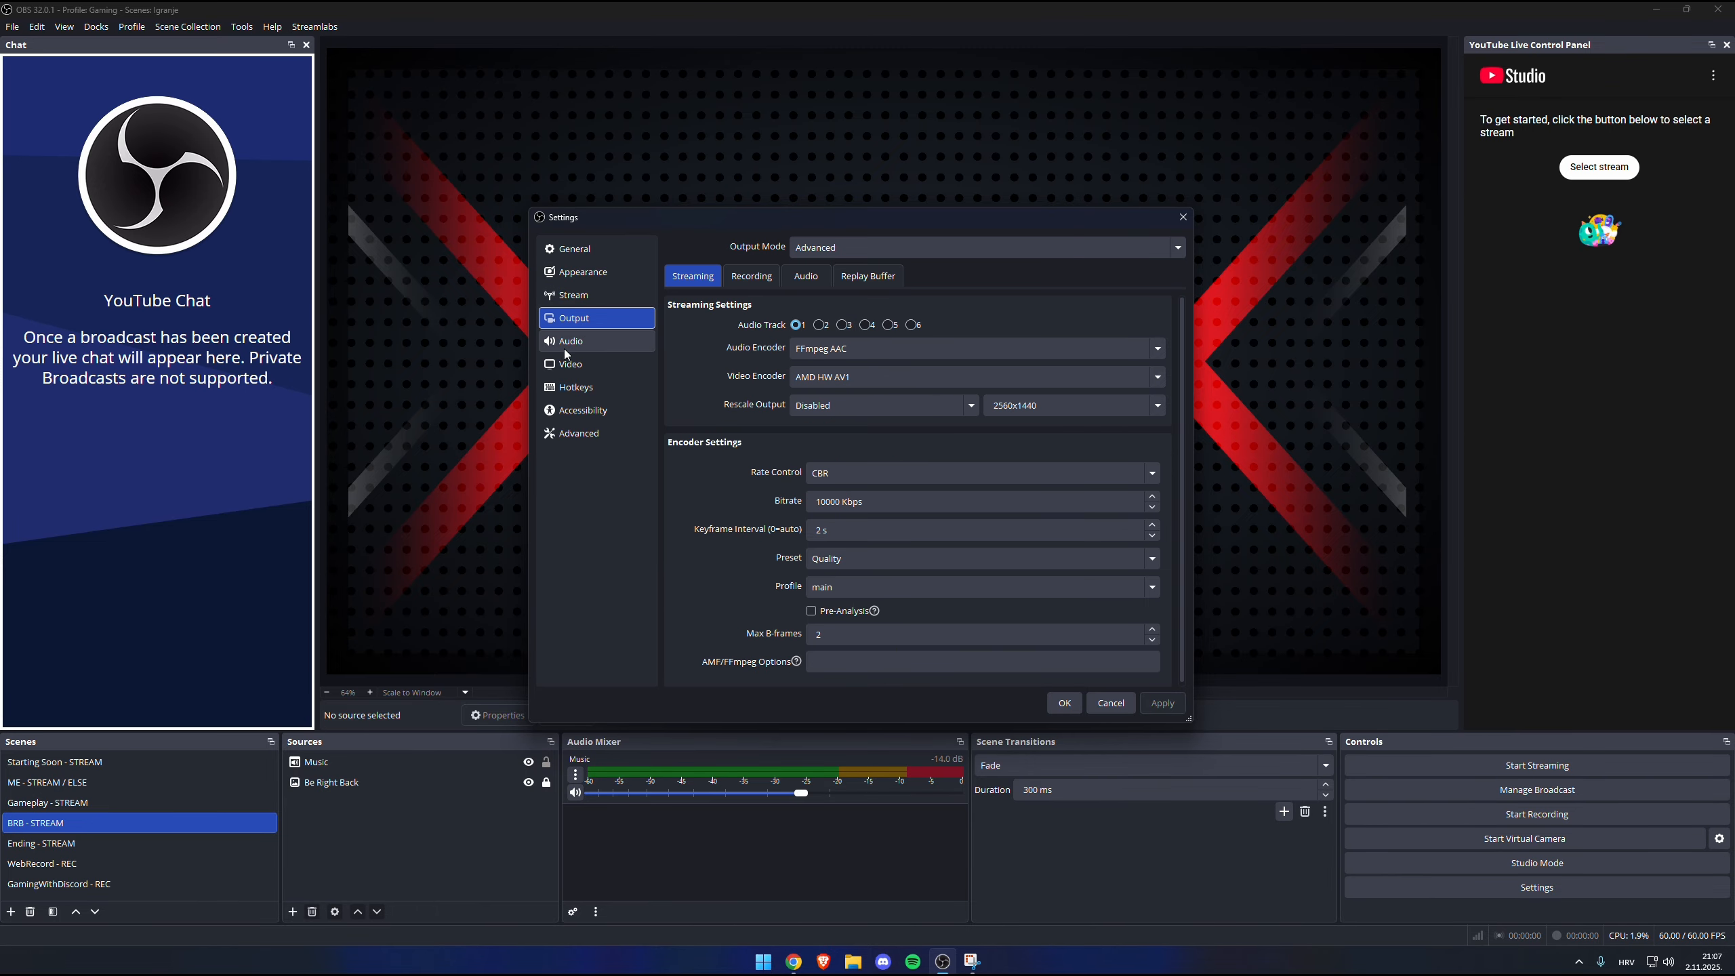
left_click(600, 365)
left_click(640, 339)
scroll(759, 518, "down", 5)
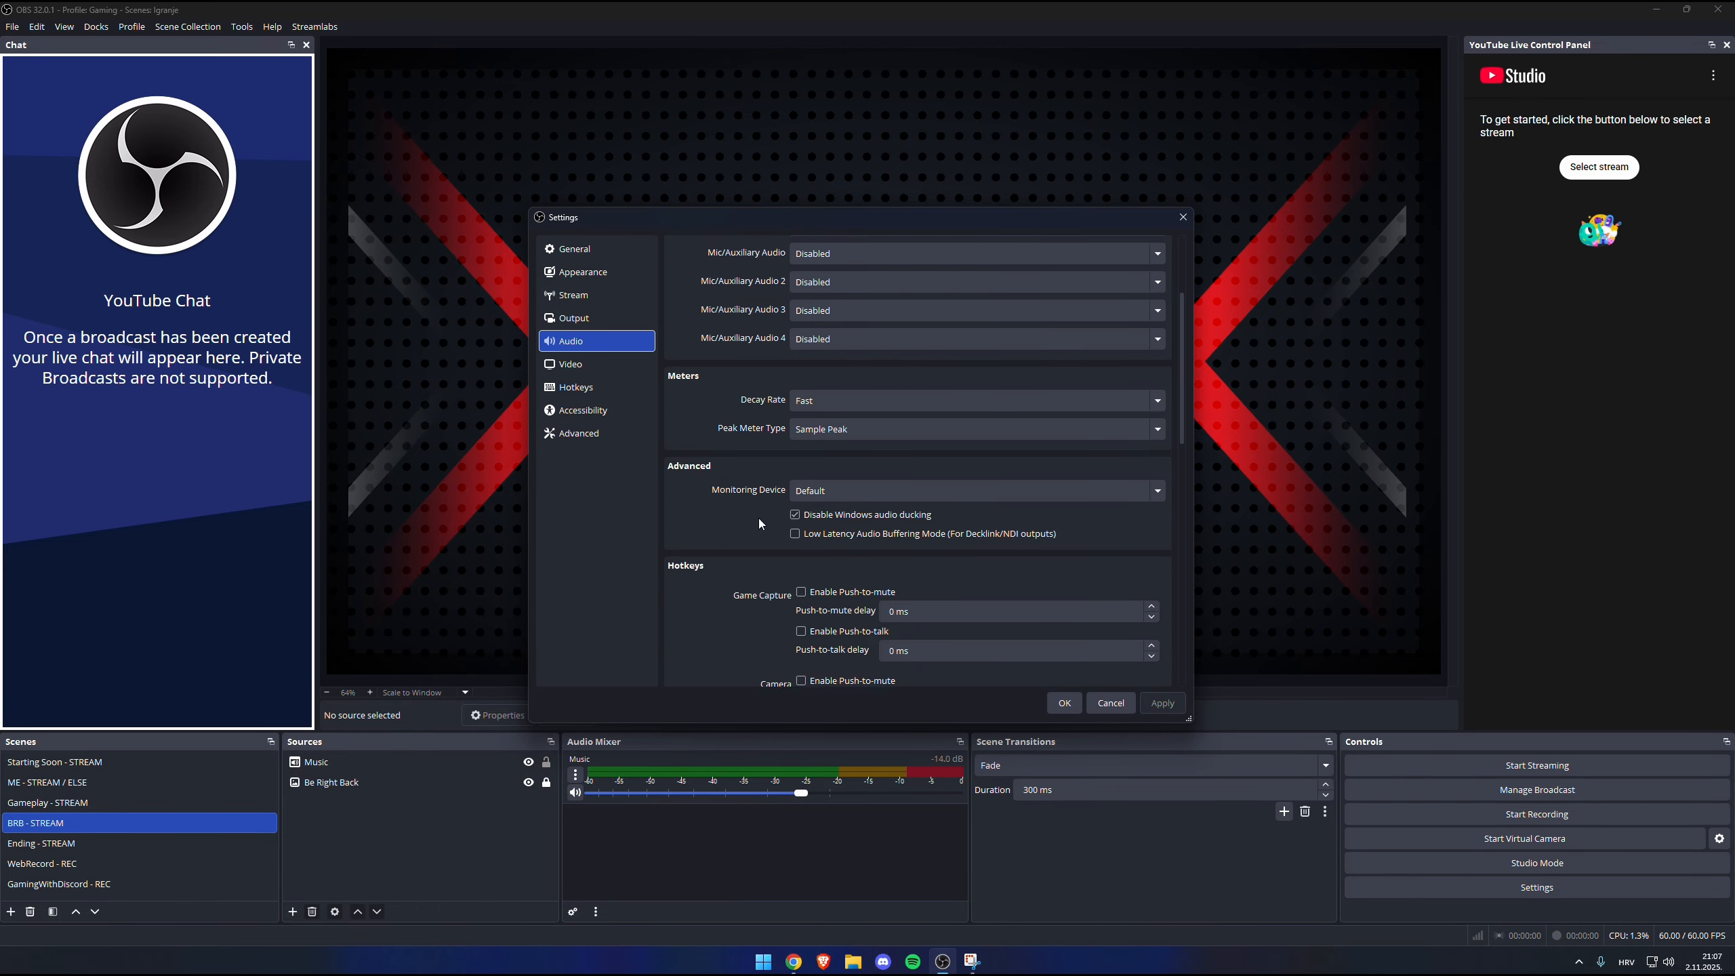
scroll(759, 517, "up", 5)
left_click(1062, 703)
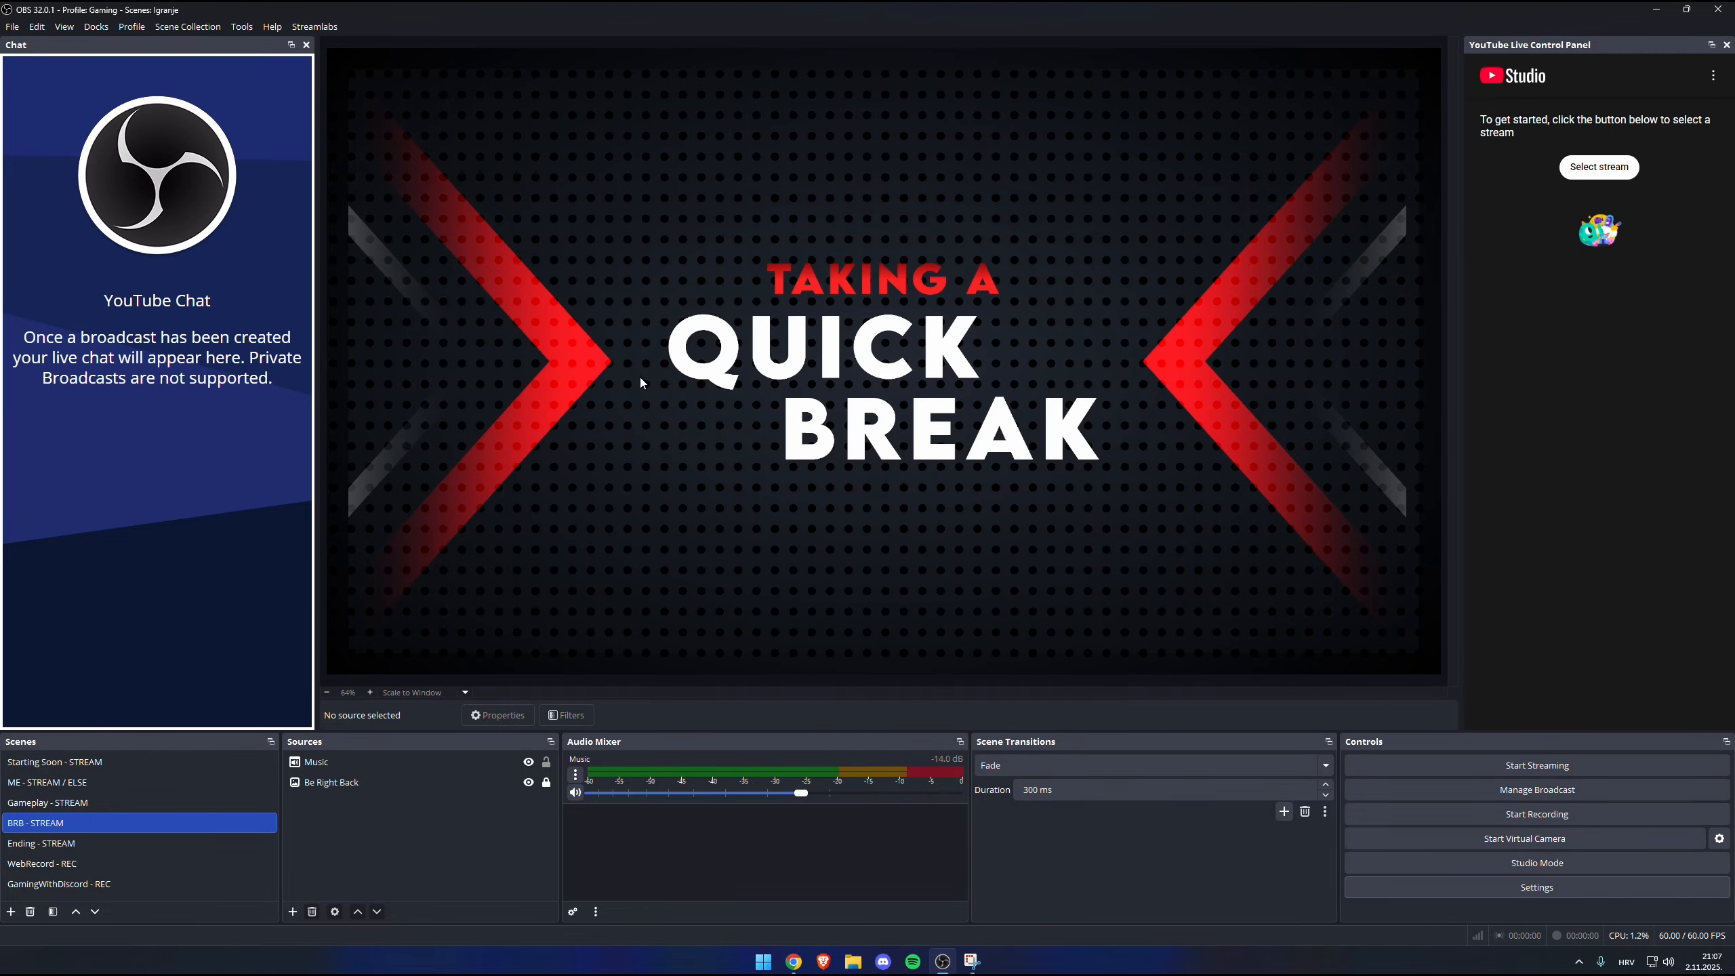
Review the video settings, checking the available common FPS values and base canvas resolutions.
left_click(1537, 887)
left_click(482, 357)
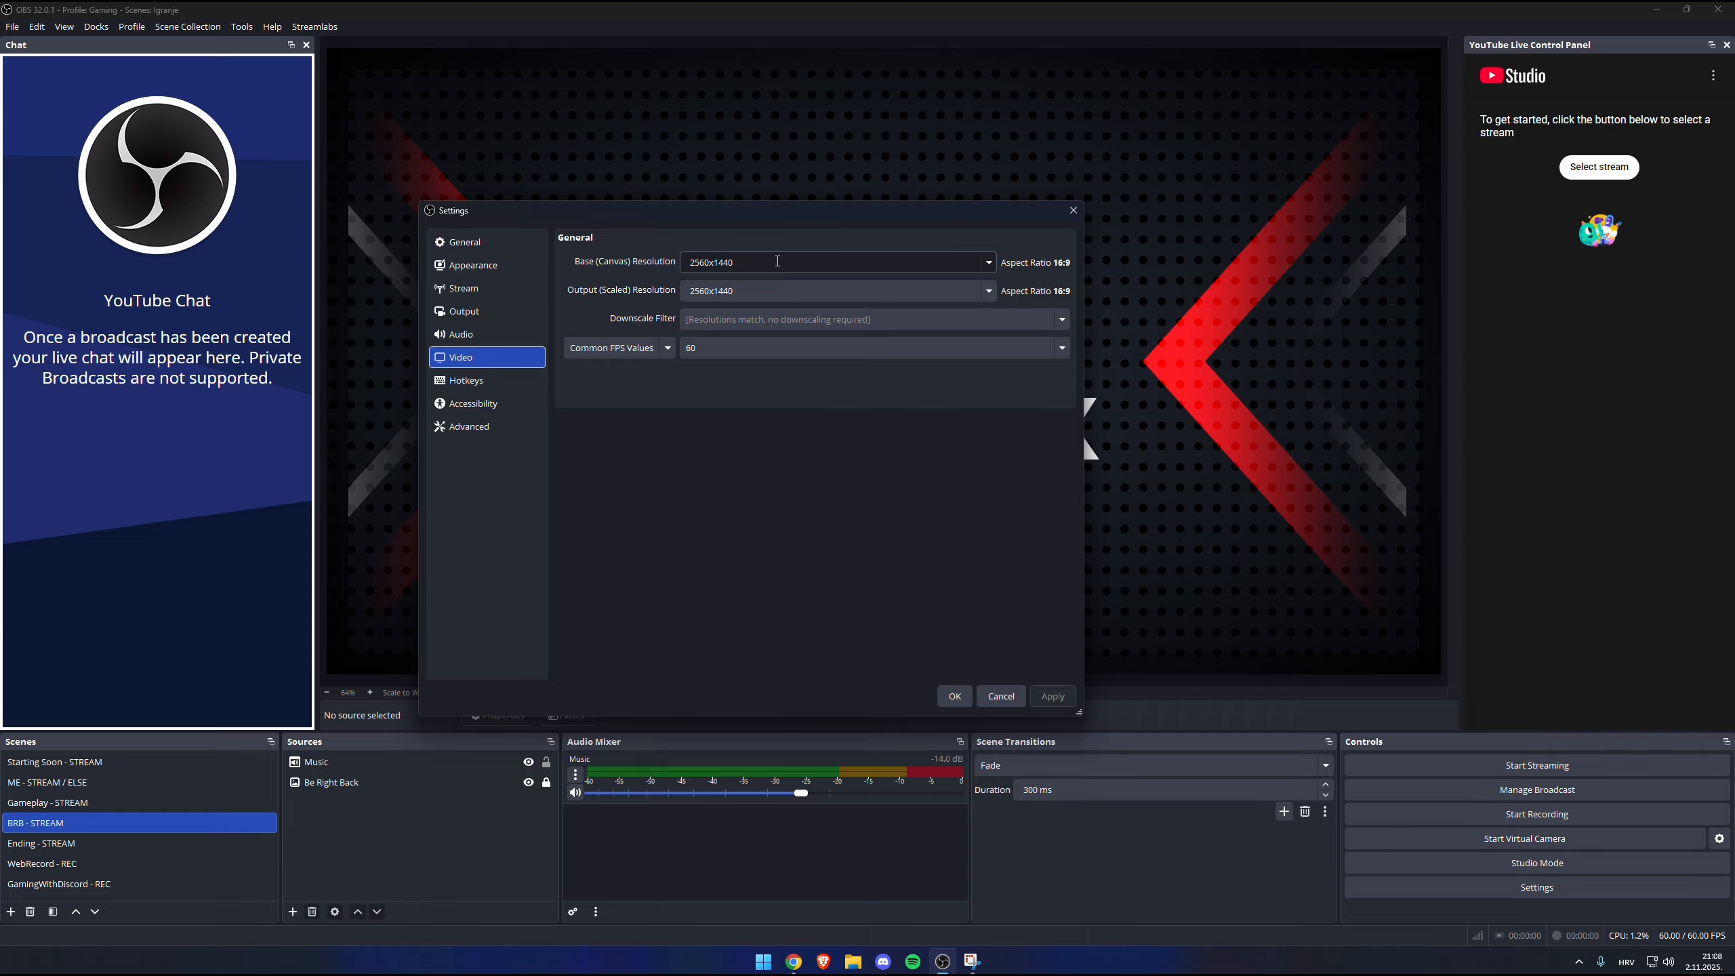
left_click(902, 352)
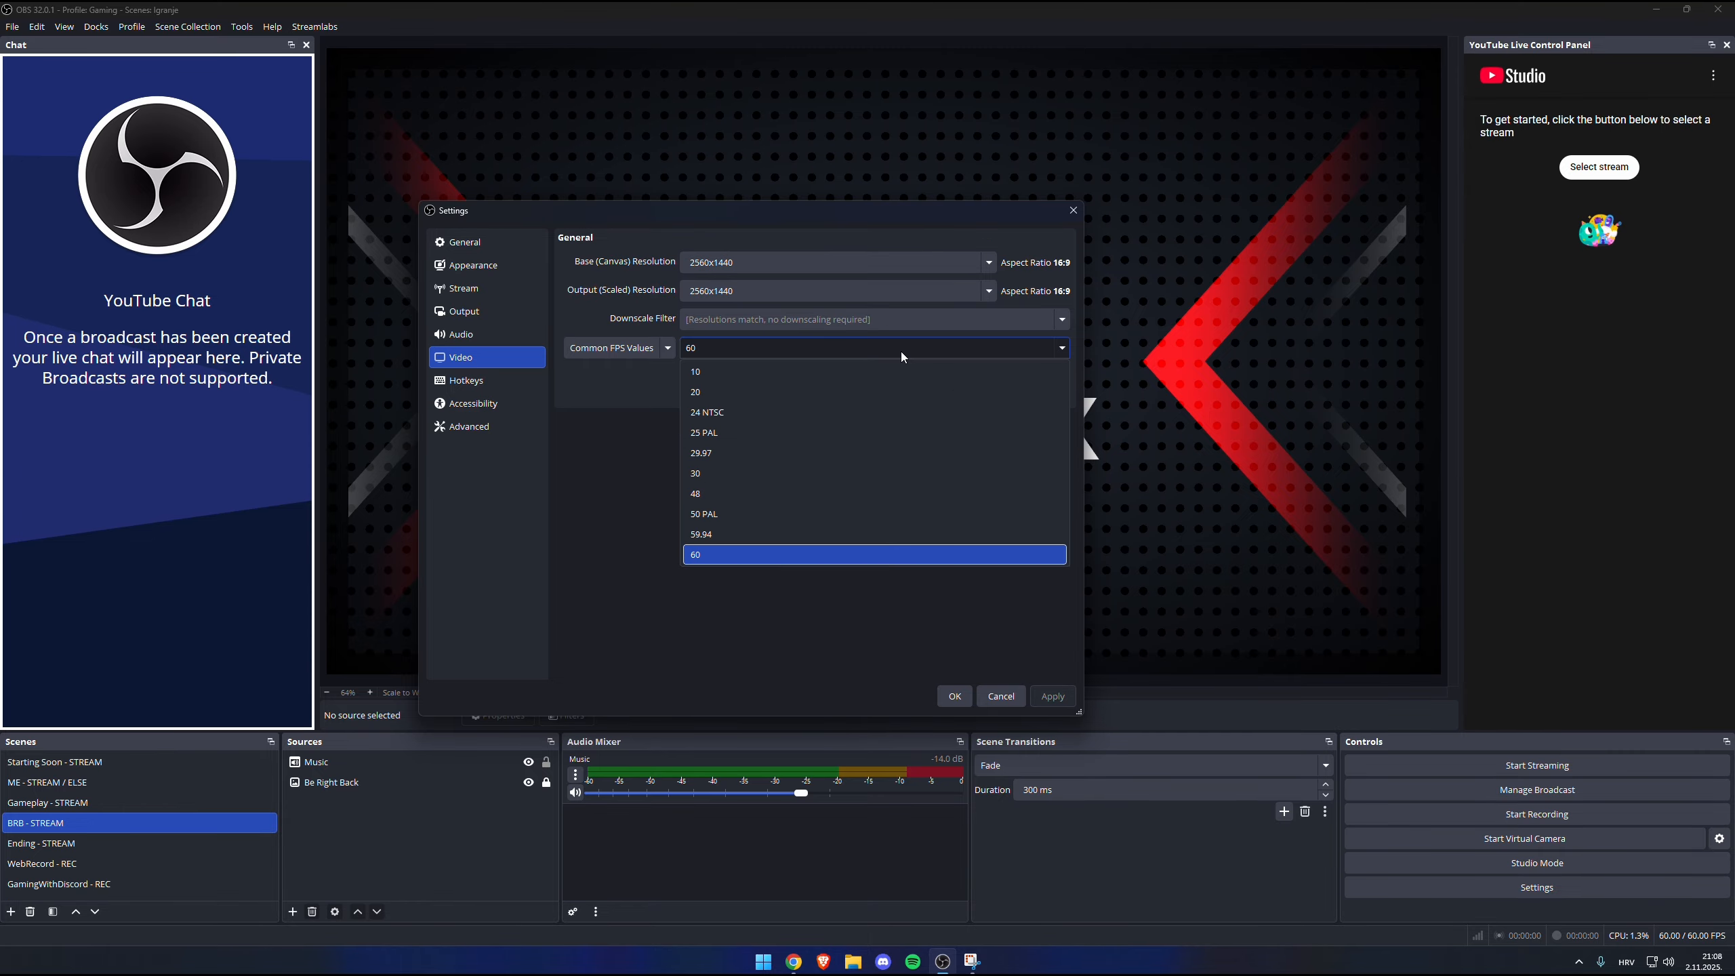
left_click(902, 352)
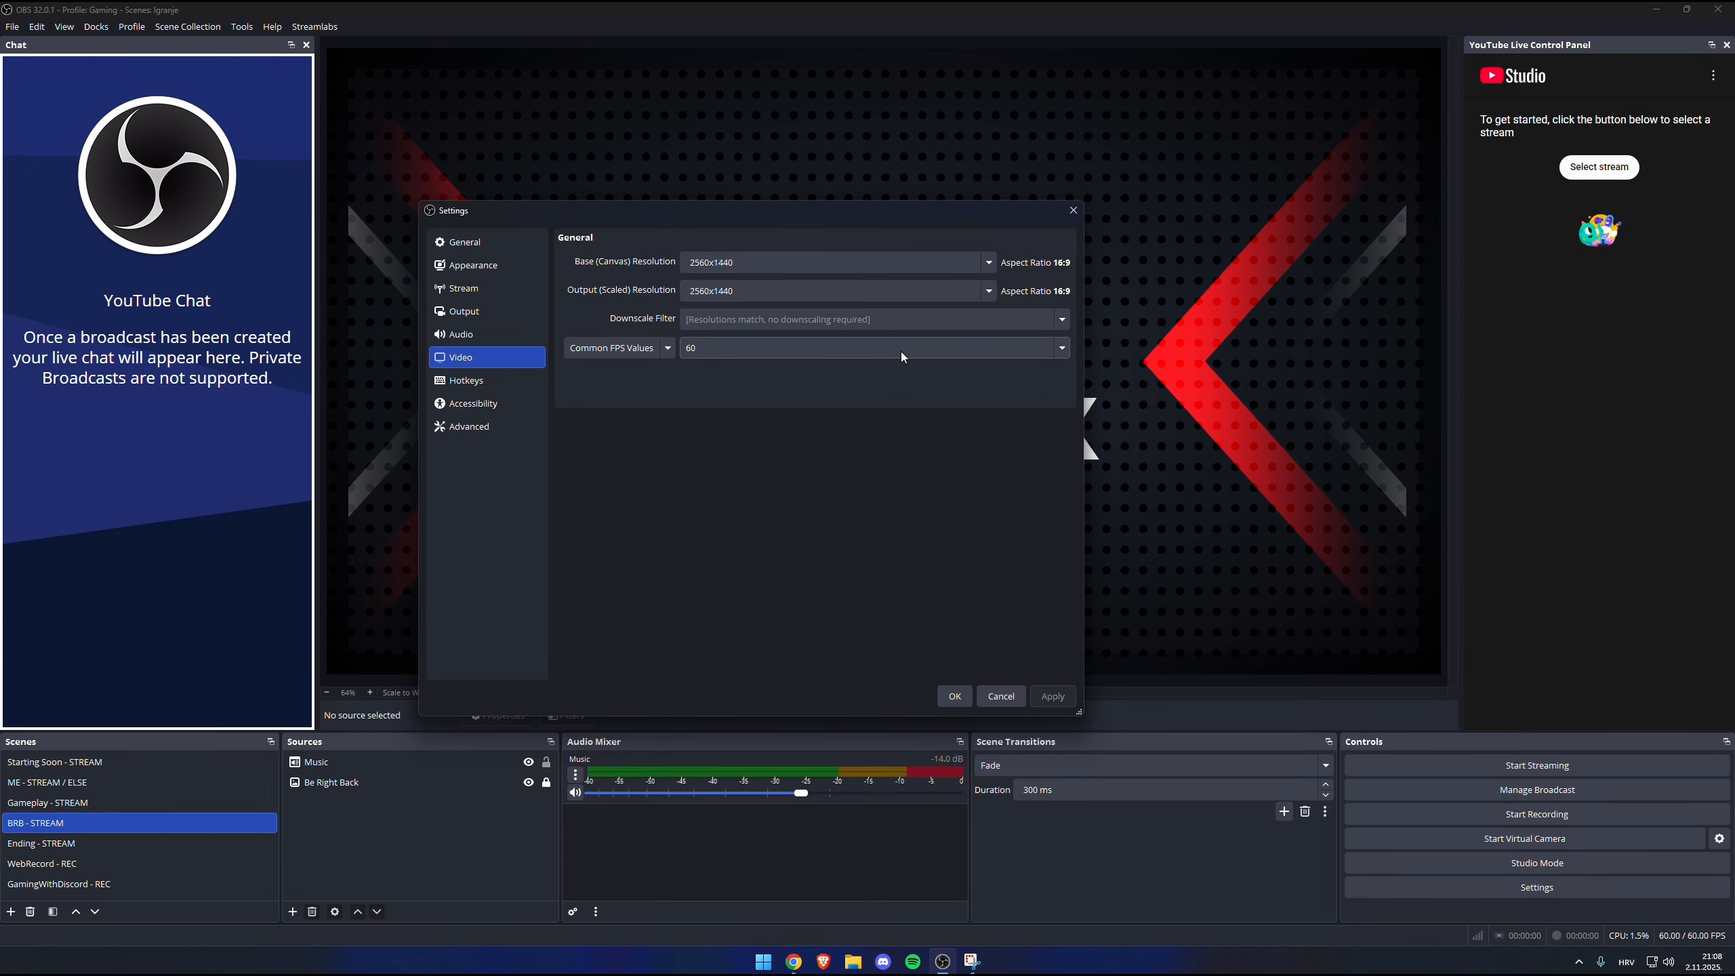
left_click(989, 262)
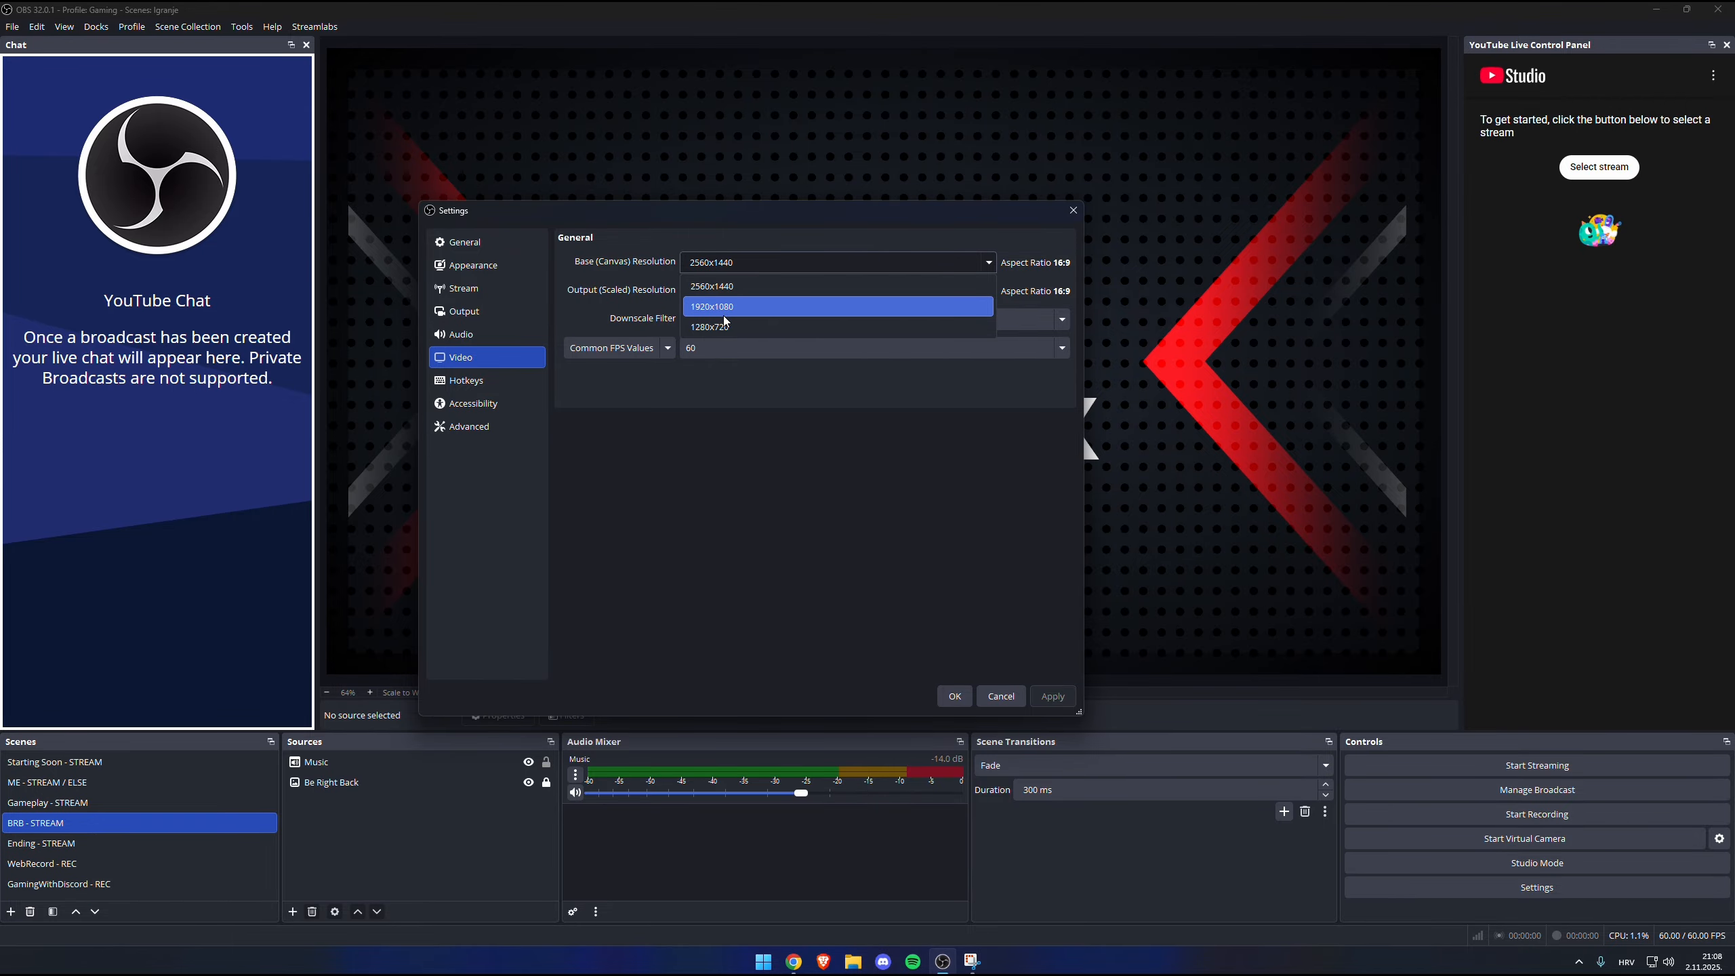
left_click(767, 229)
Examine the hotkey settings, including the scene-switching and source show/hide hotkeys for BRB - STREAM.
left_click(487, 380)
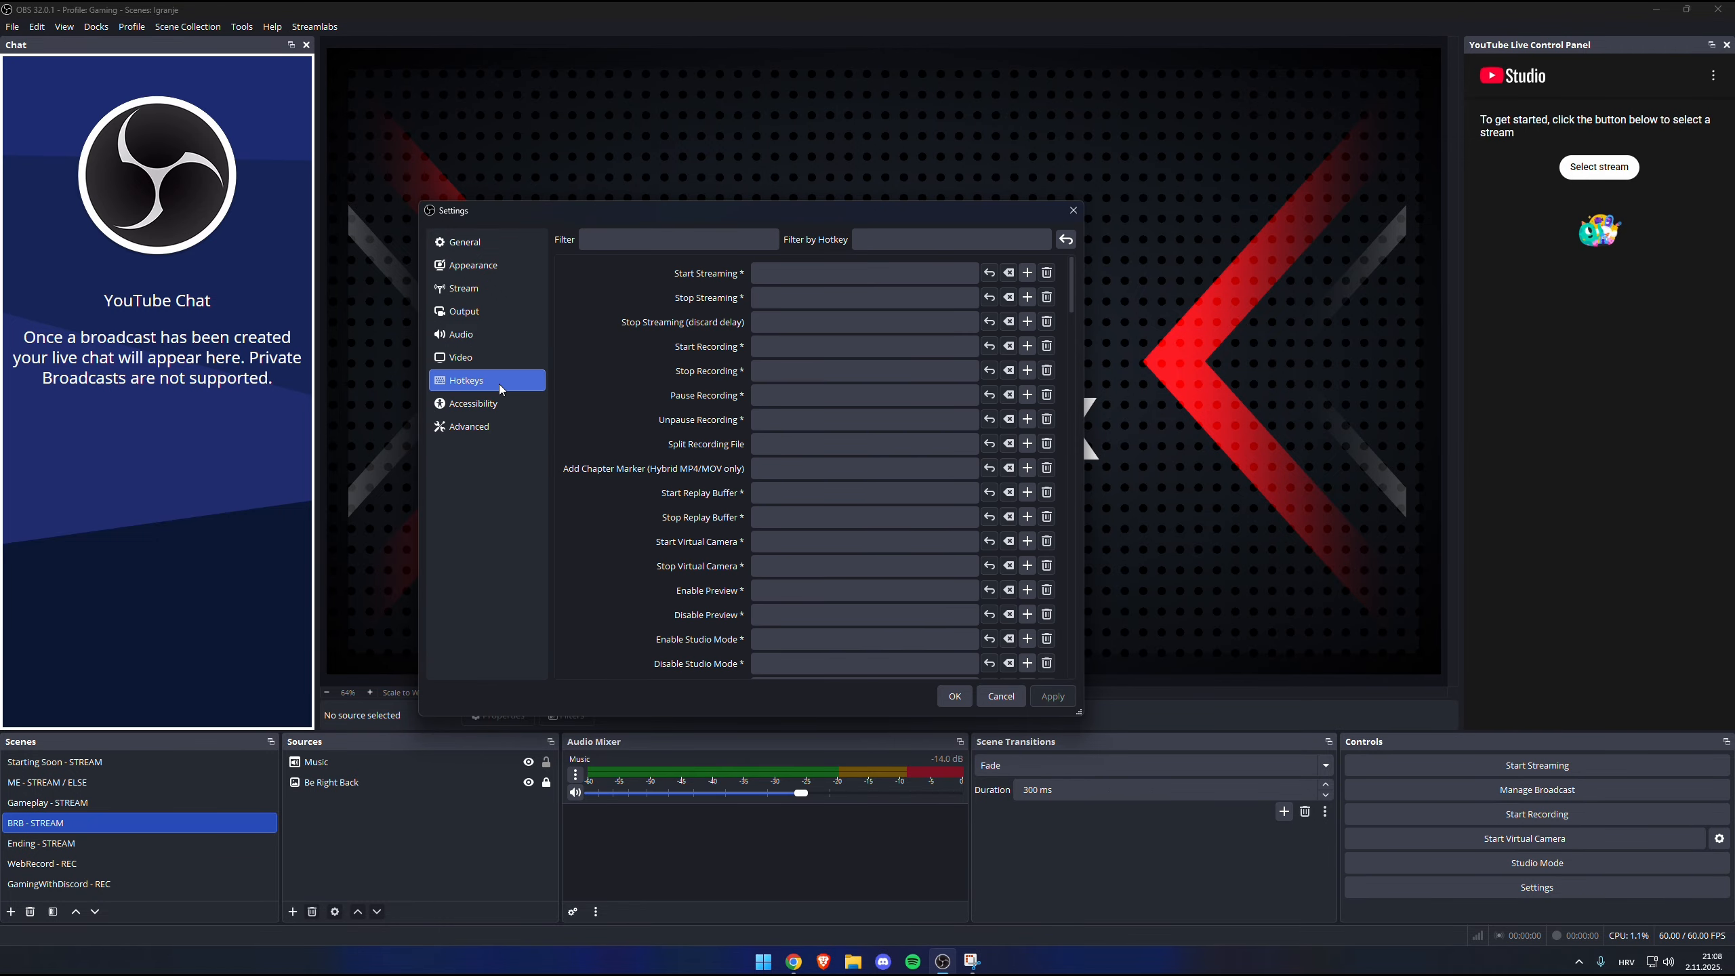
scroll(620, 377, "down", 15)
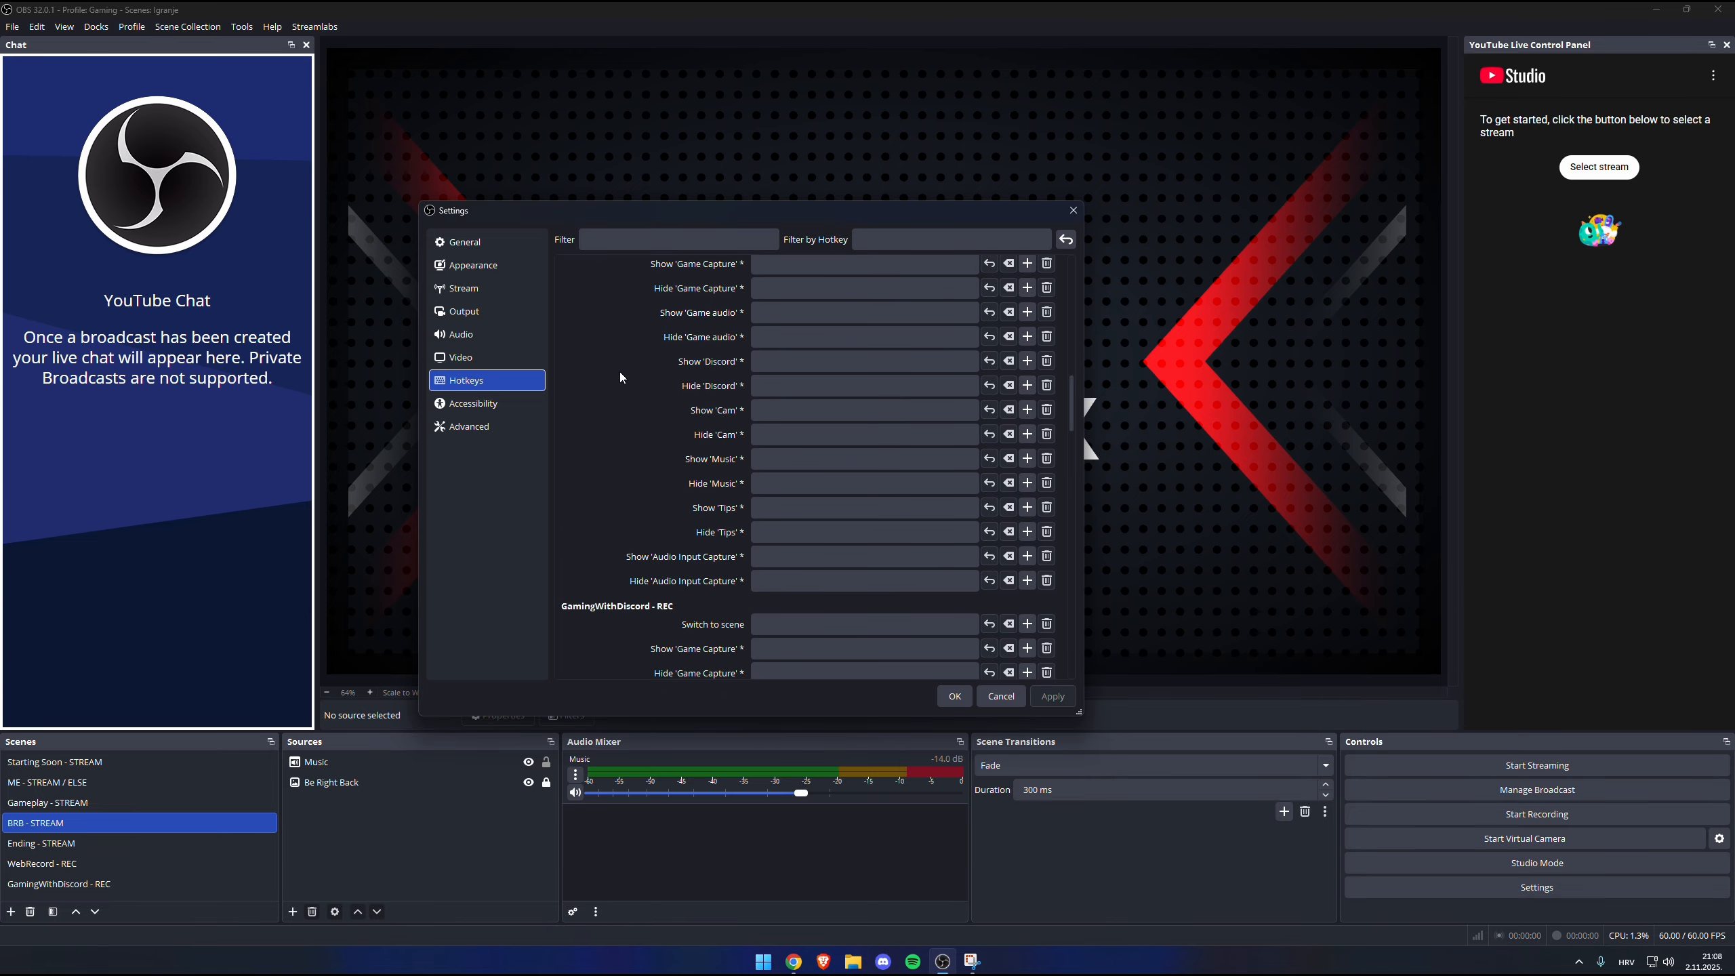
scroll(620, 381, "up", 20)
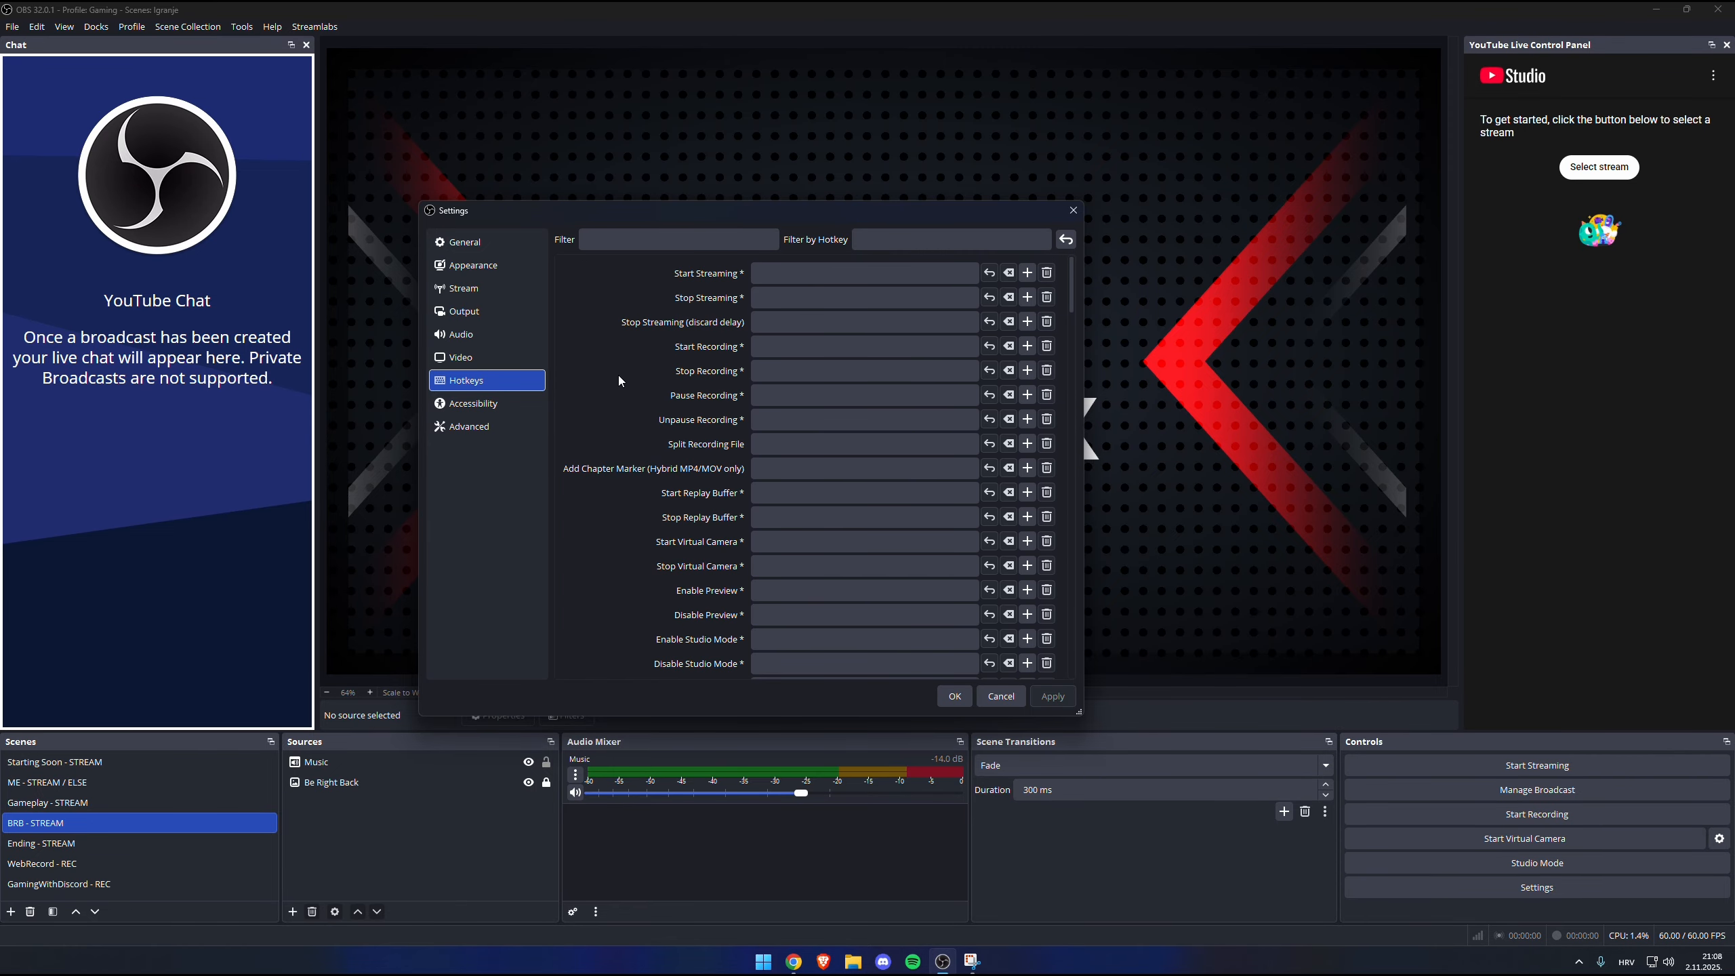
scroll(614, 423, "down", 5)
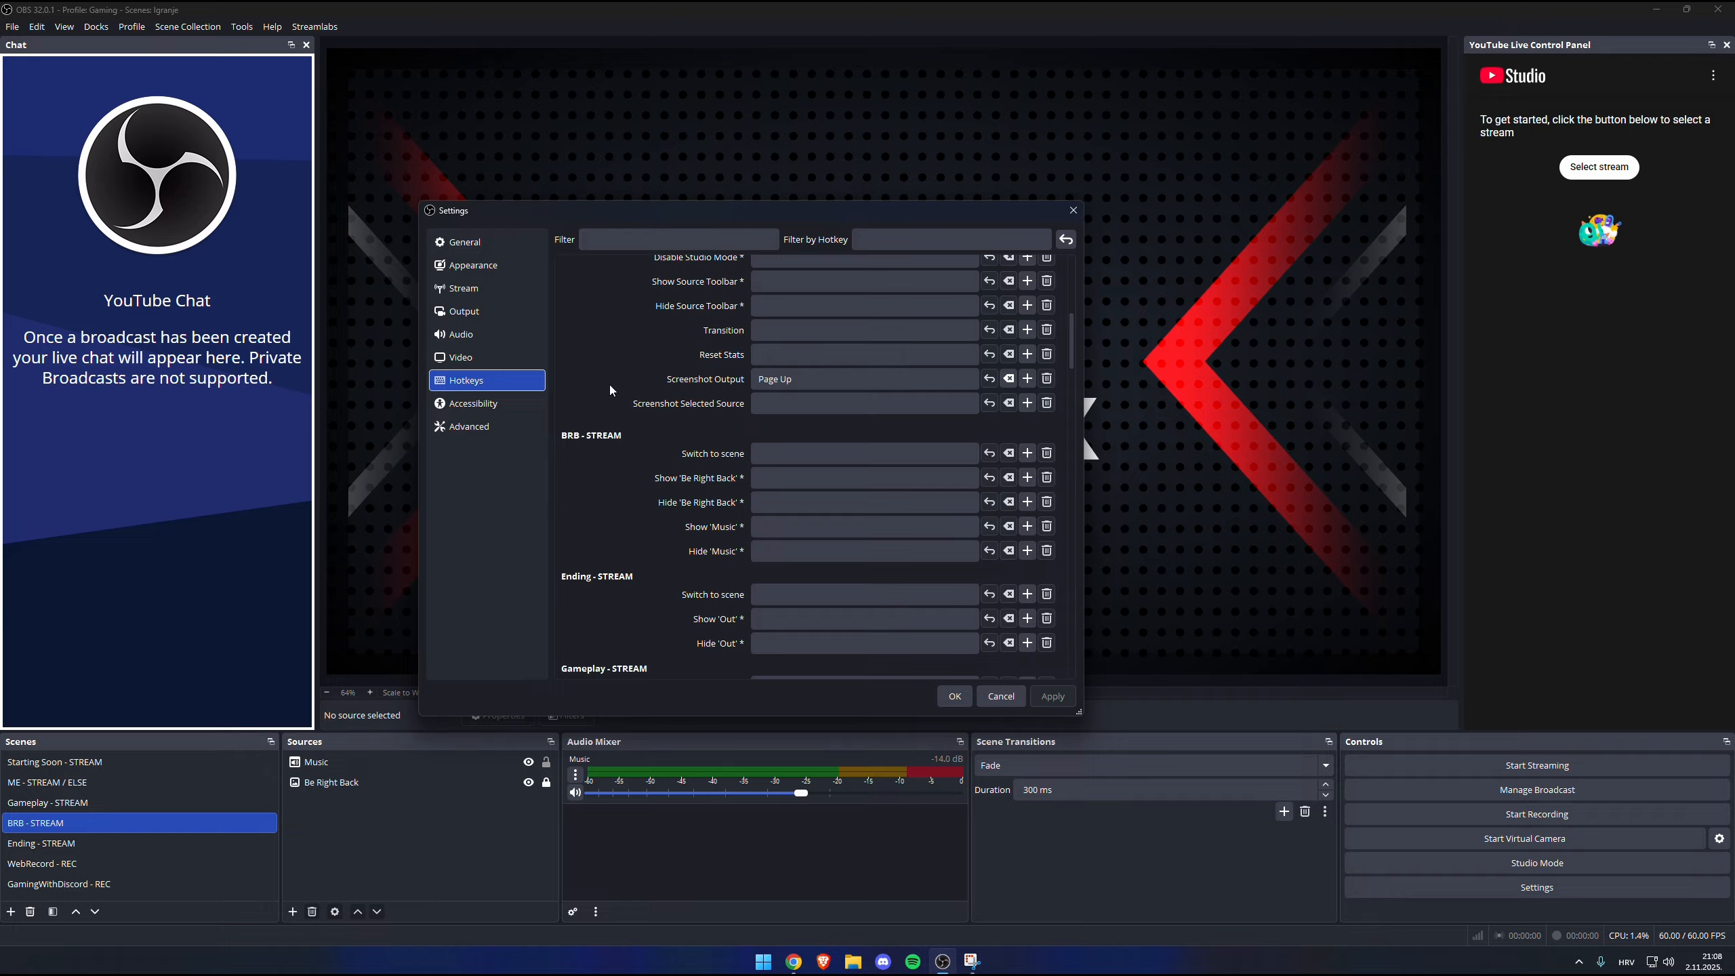
scroll(611, 390, "down", 3)
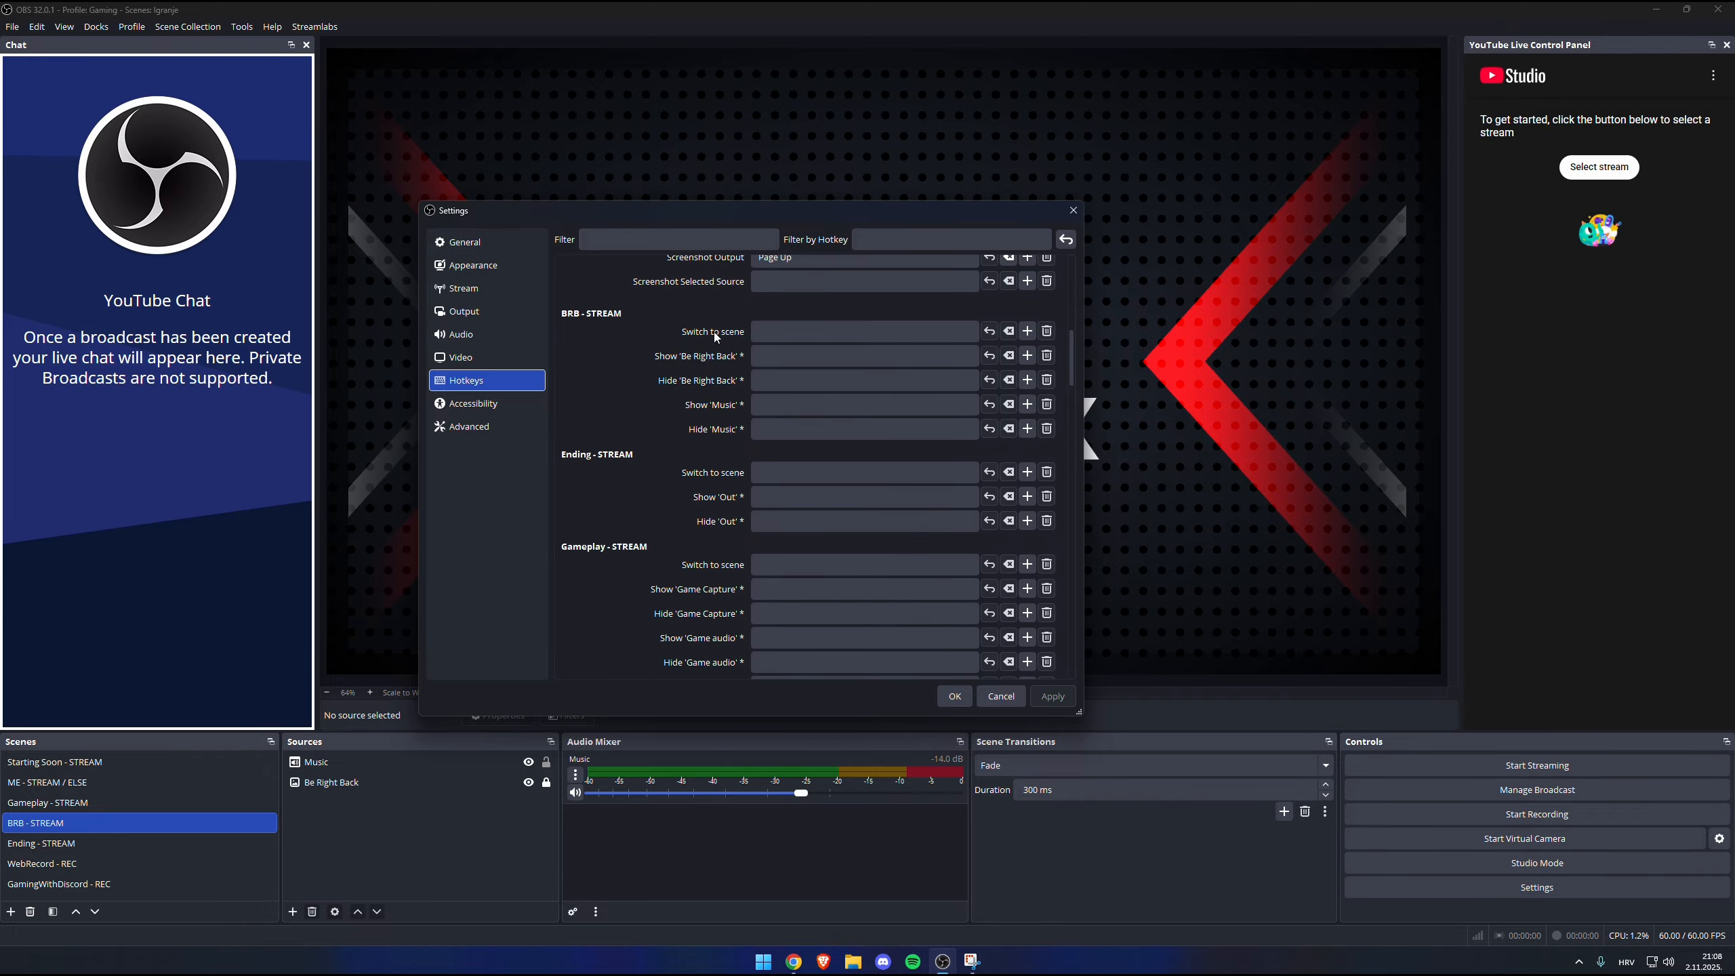
left_click(794, 331)
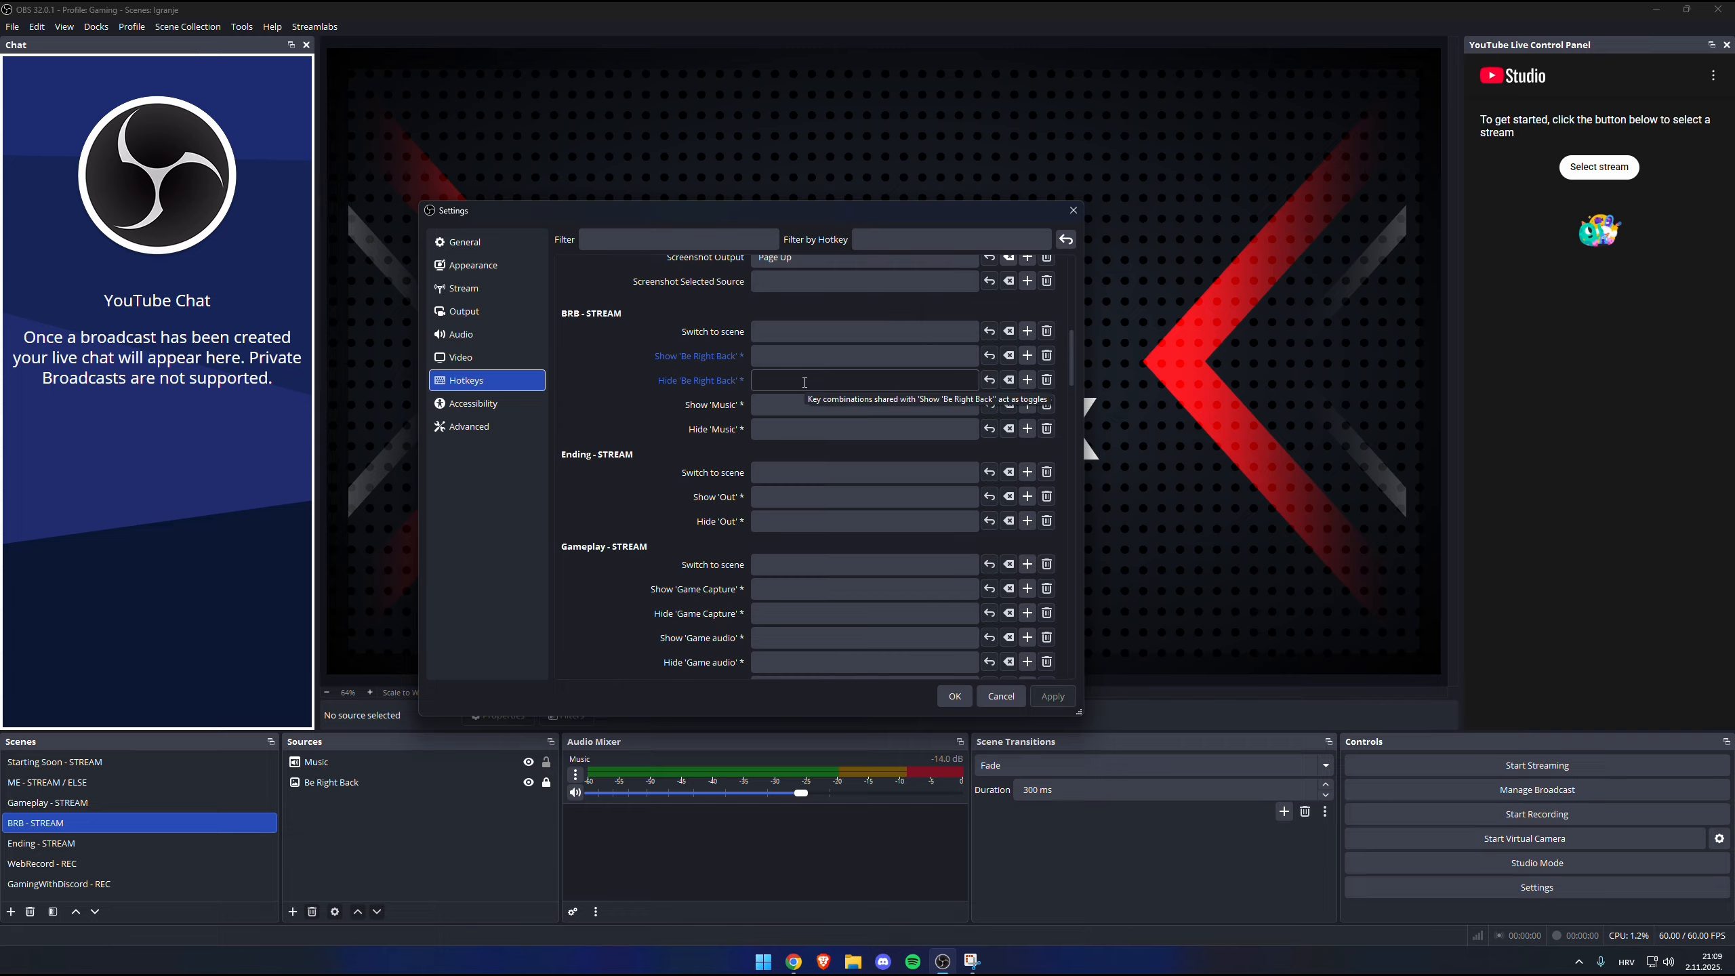
Review the accessibility and advanced settings, choose Limited as the color range, and confirm the settings.
left_click(472, 403)
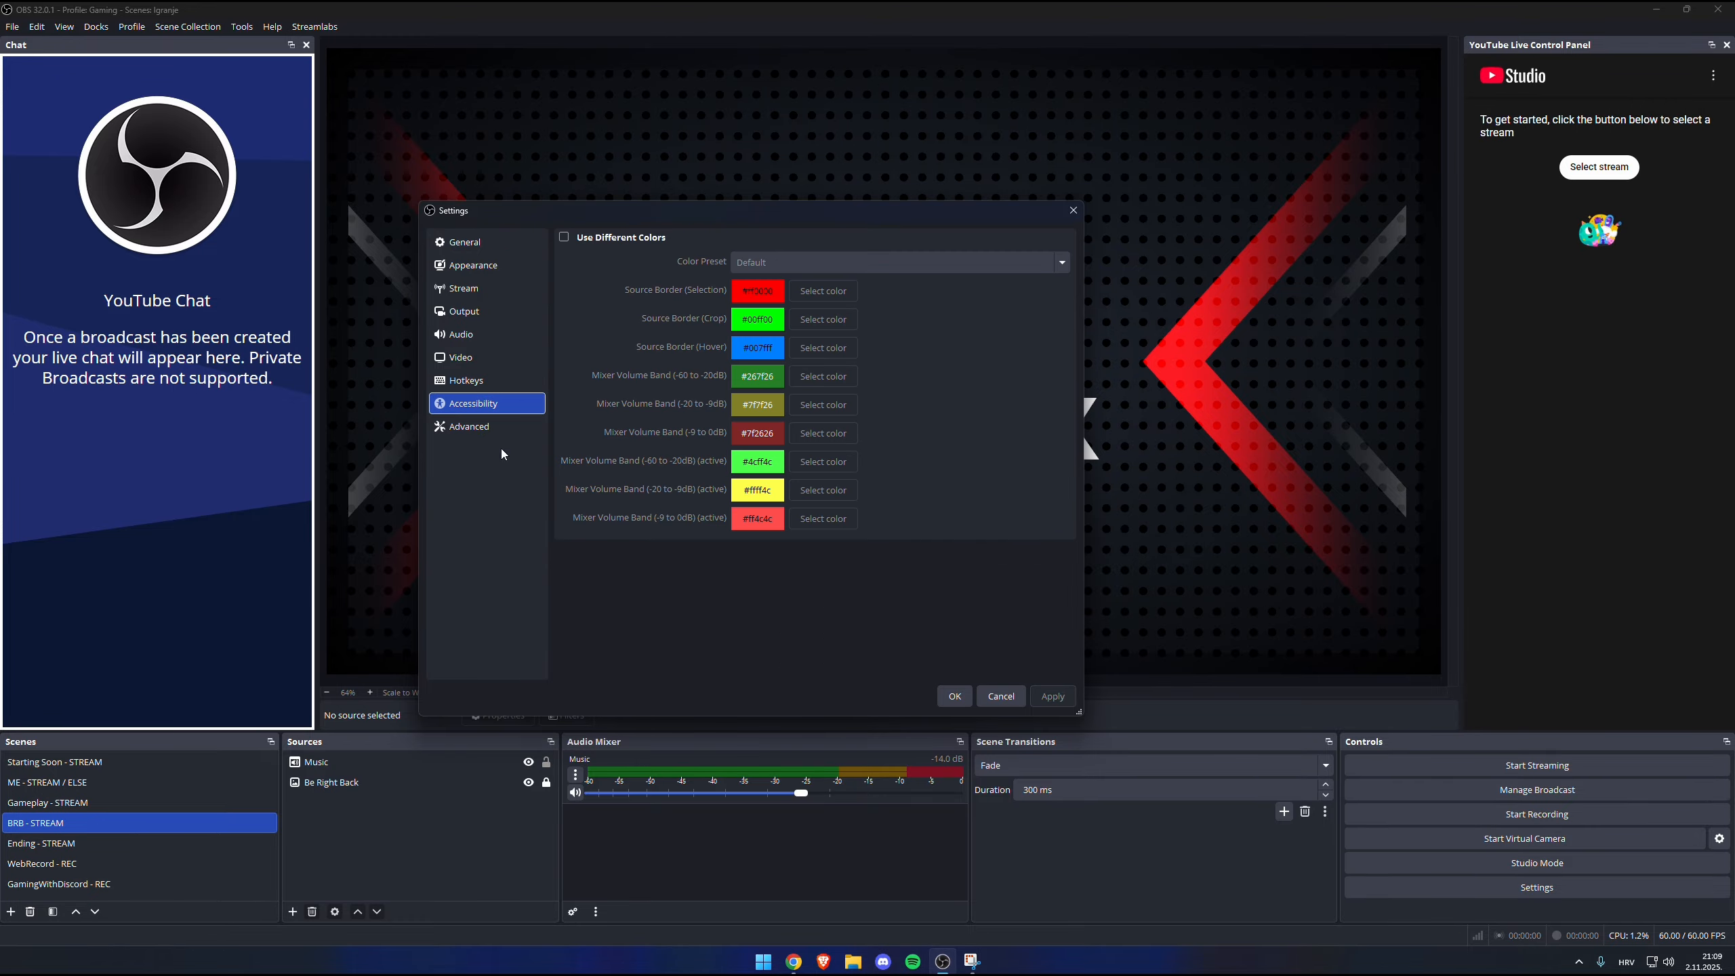
left_click(519, 427)
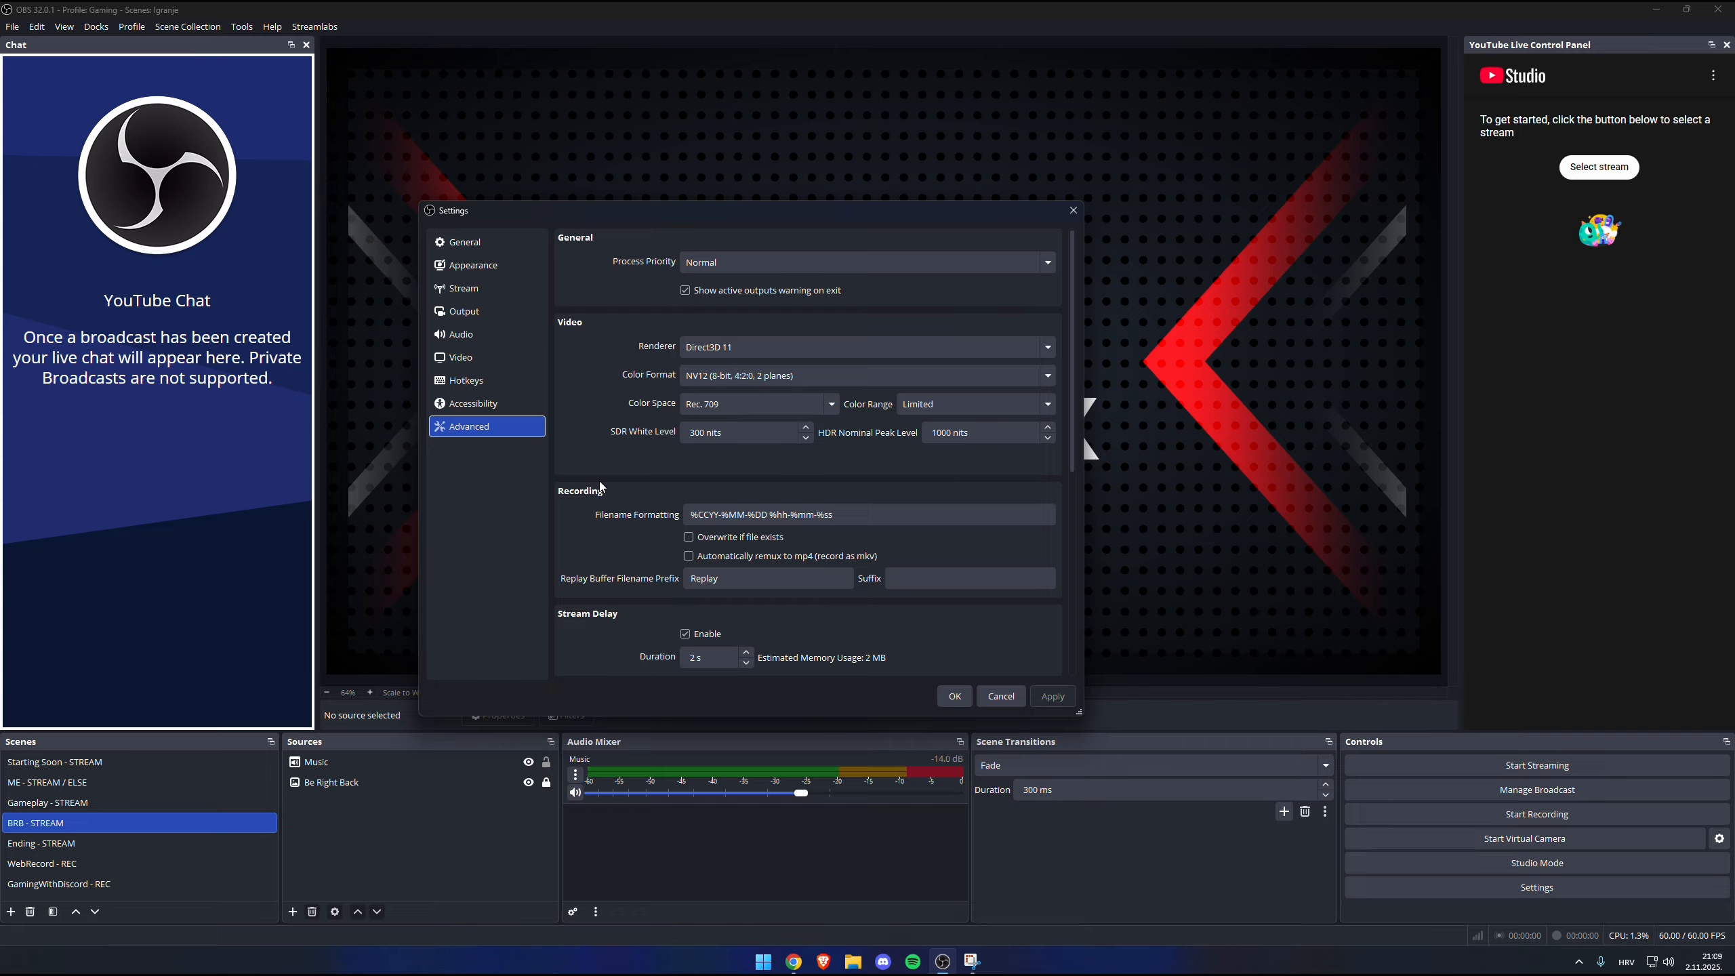
left_click(933, 405)
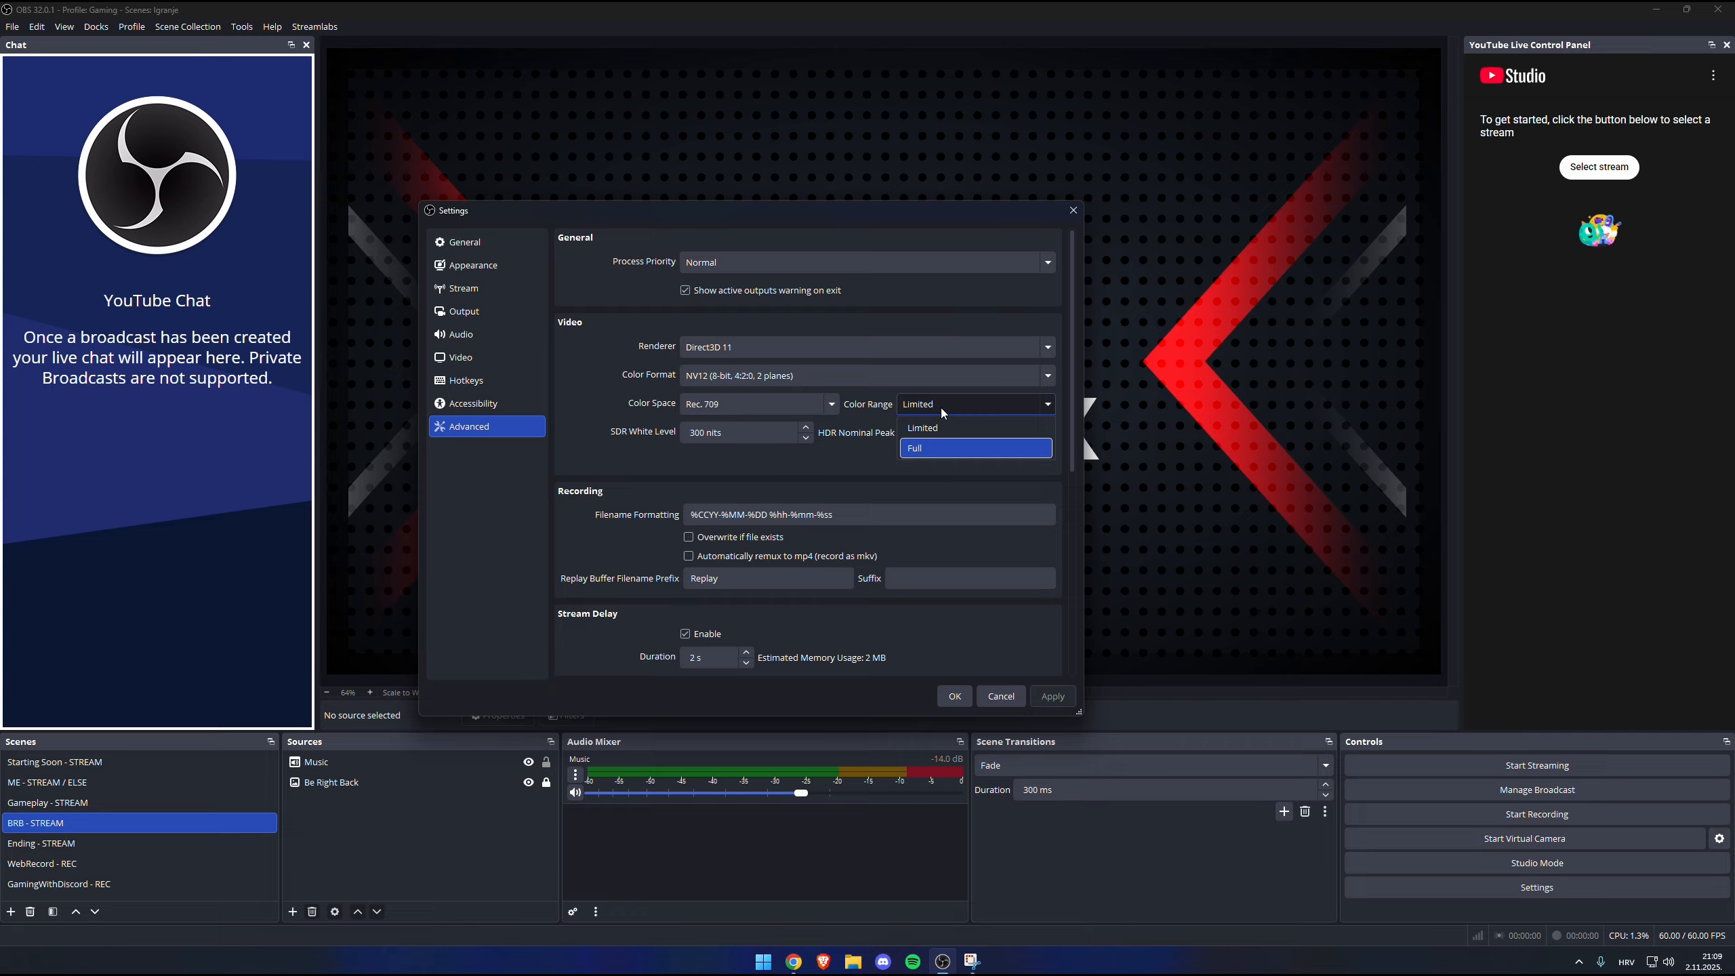
left_click(943, 428)
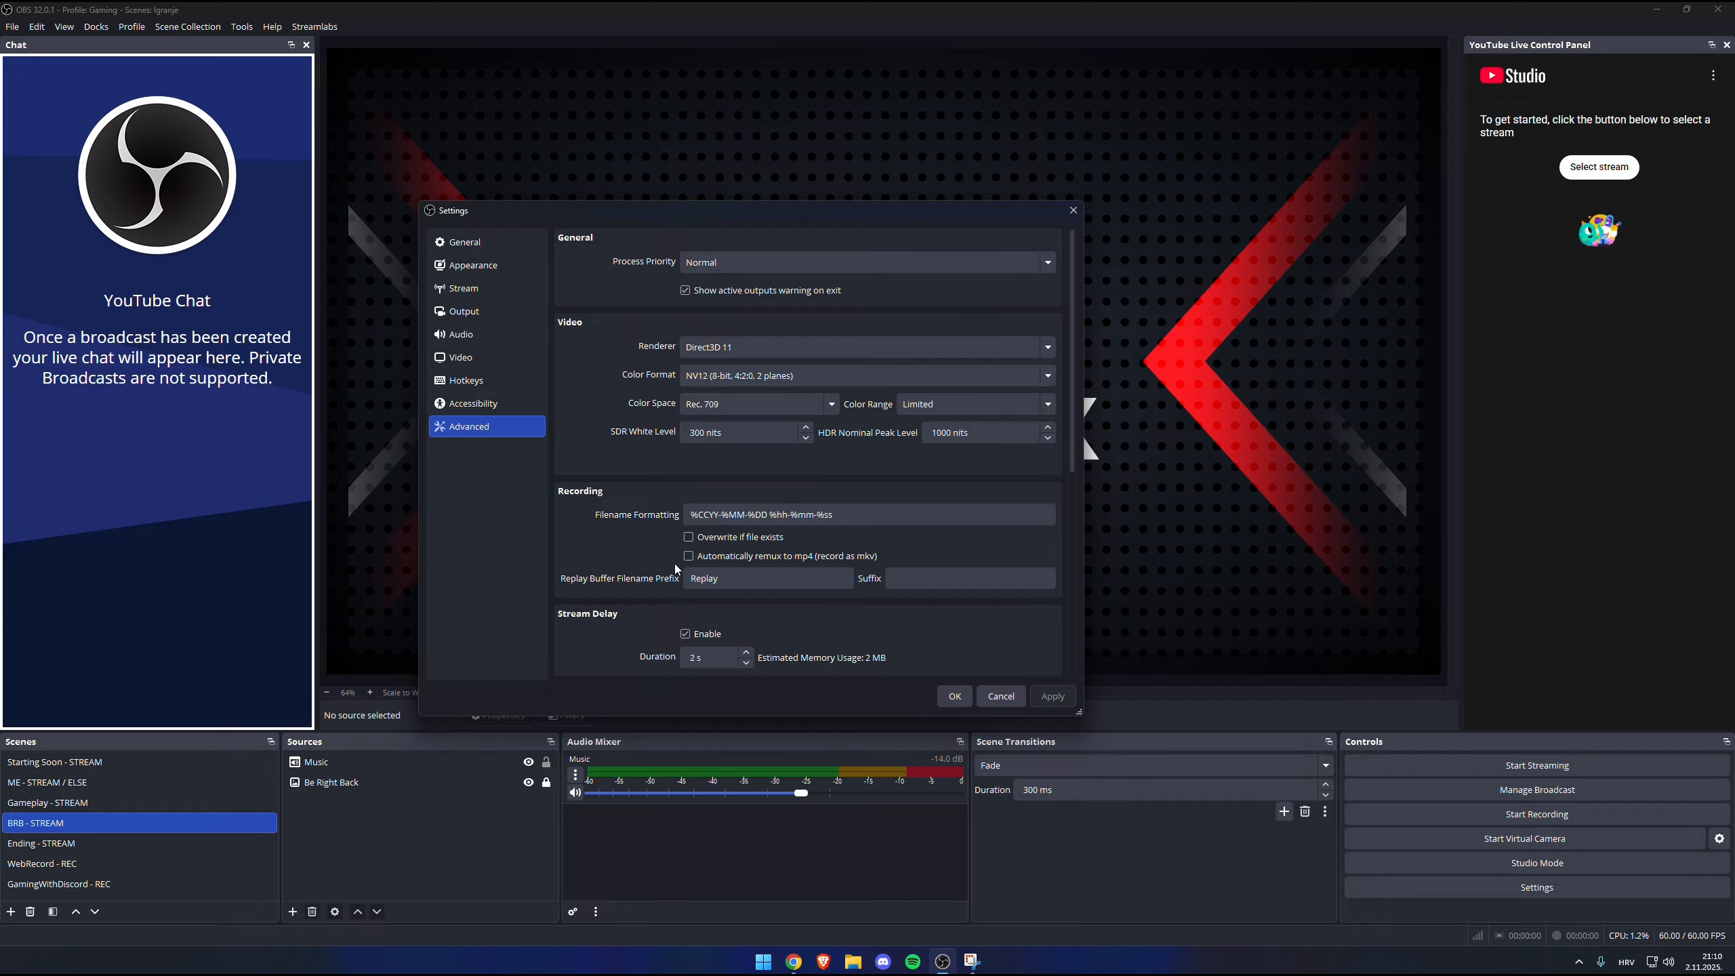
scroll(620, 559, "down", 5)
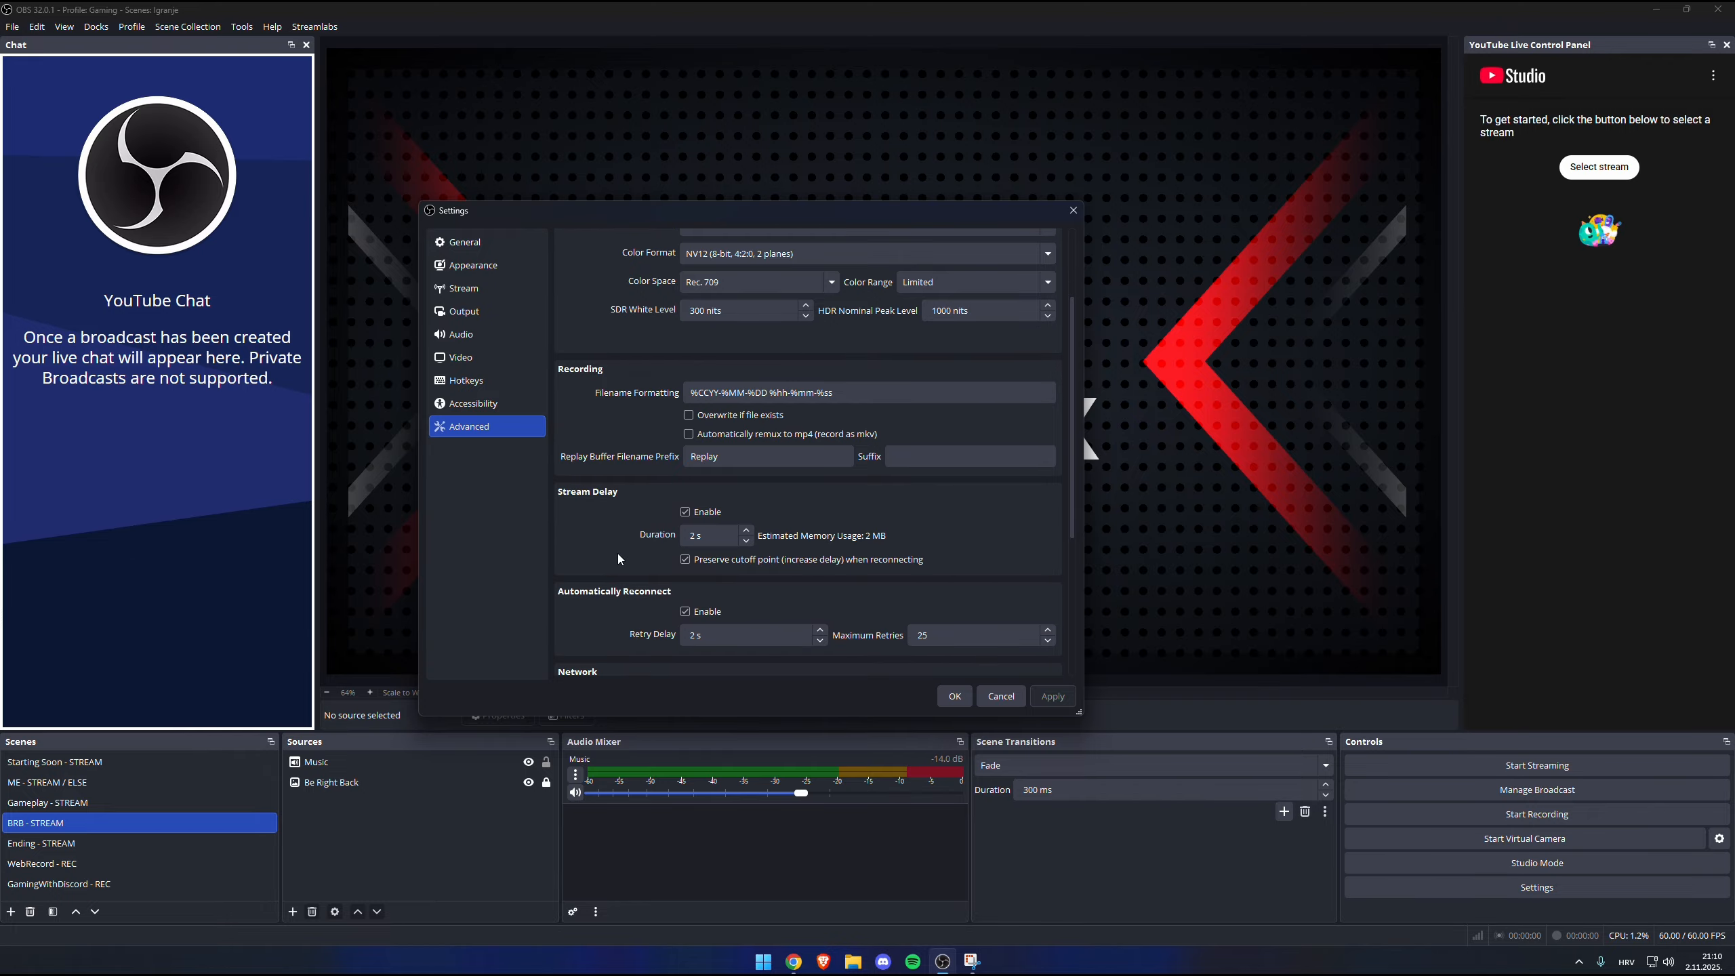
left_click(955, 696)
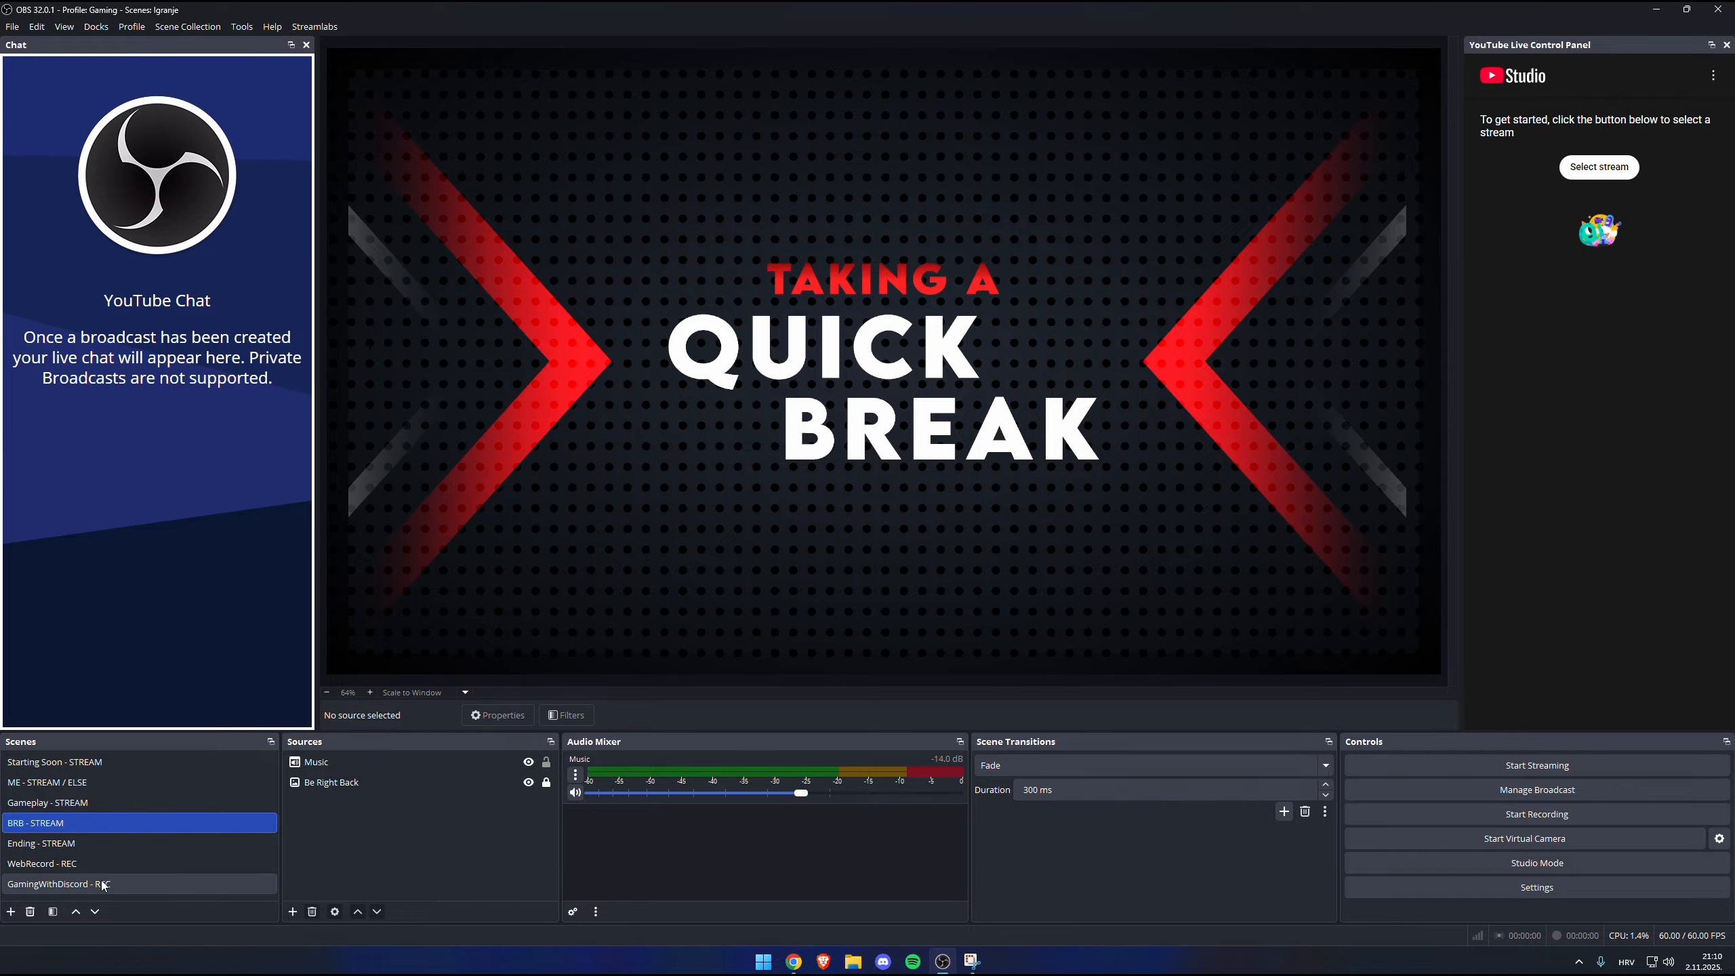
Add a new scene named test.
left_click(11, 910)
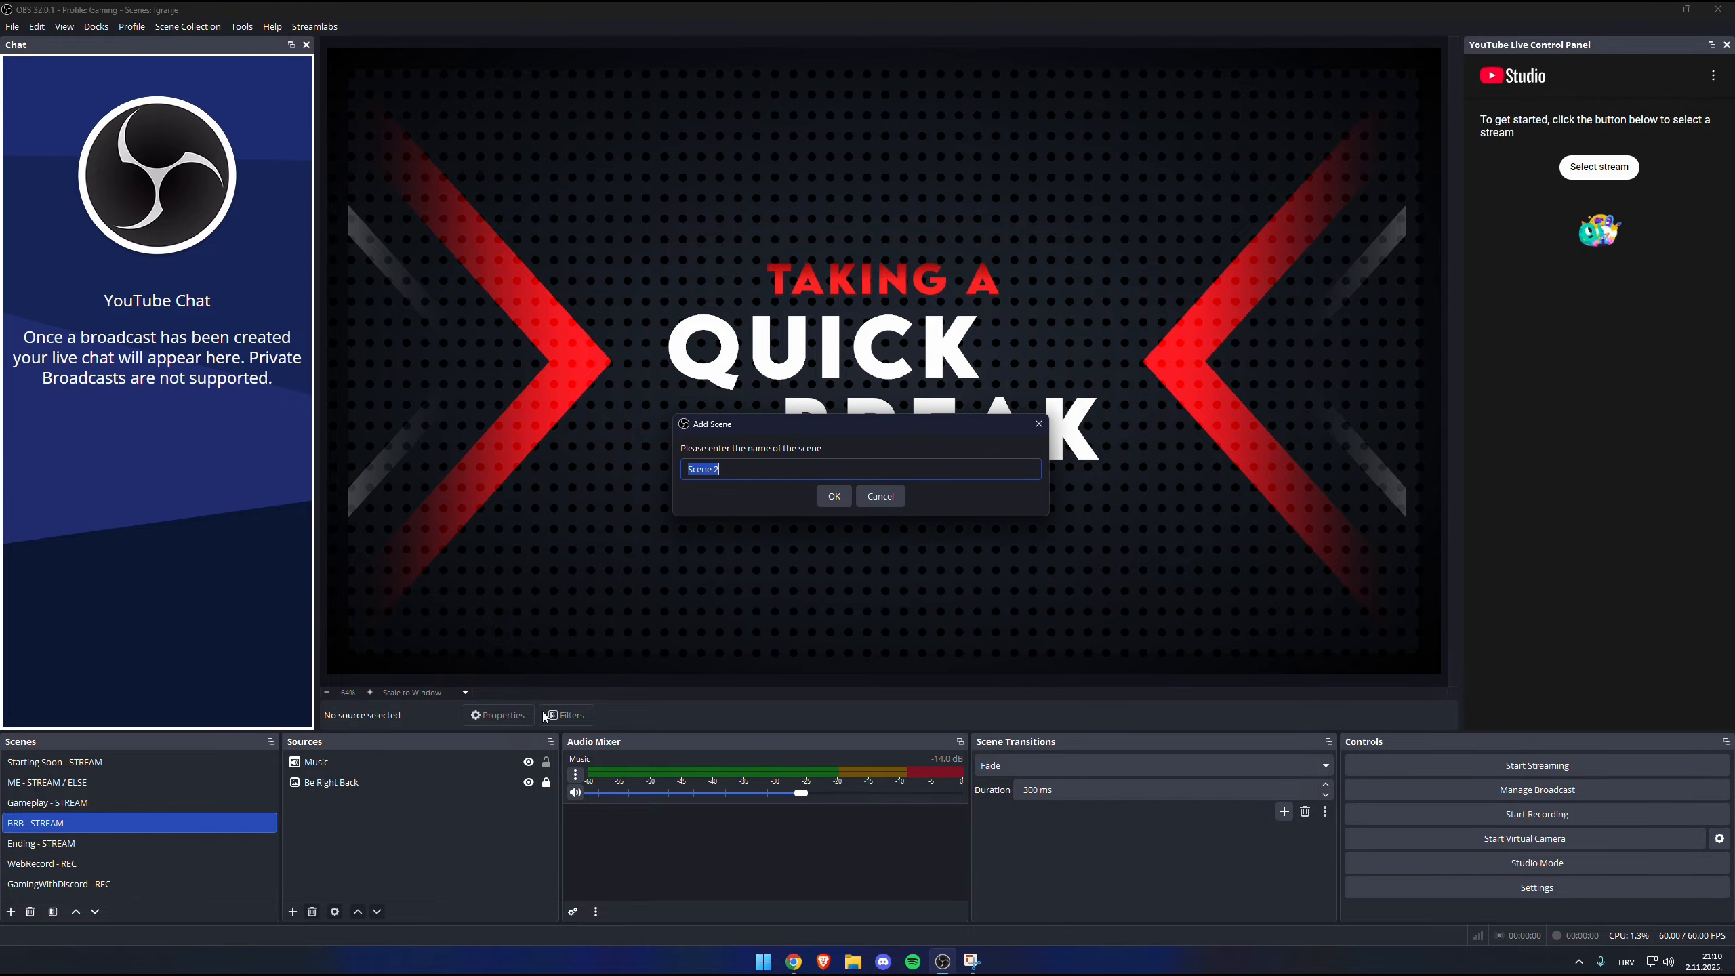
type("test")
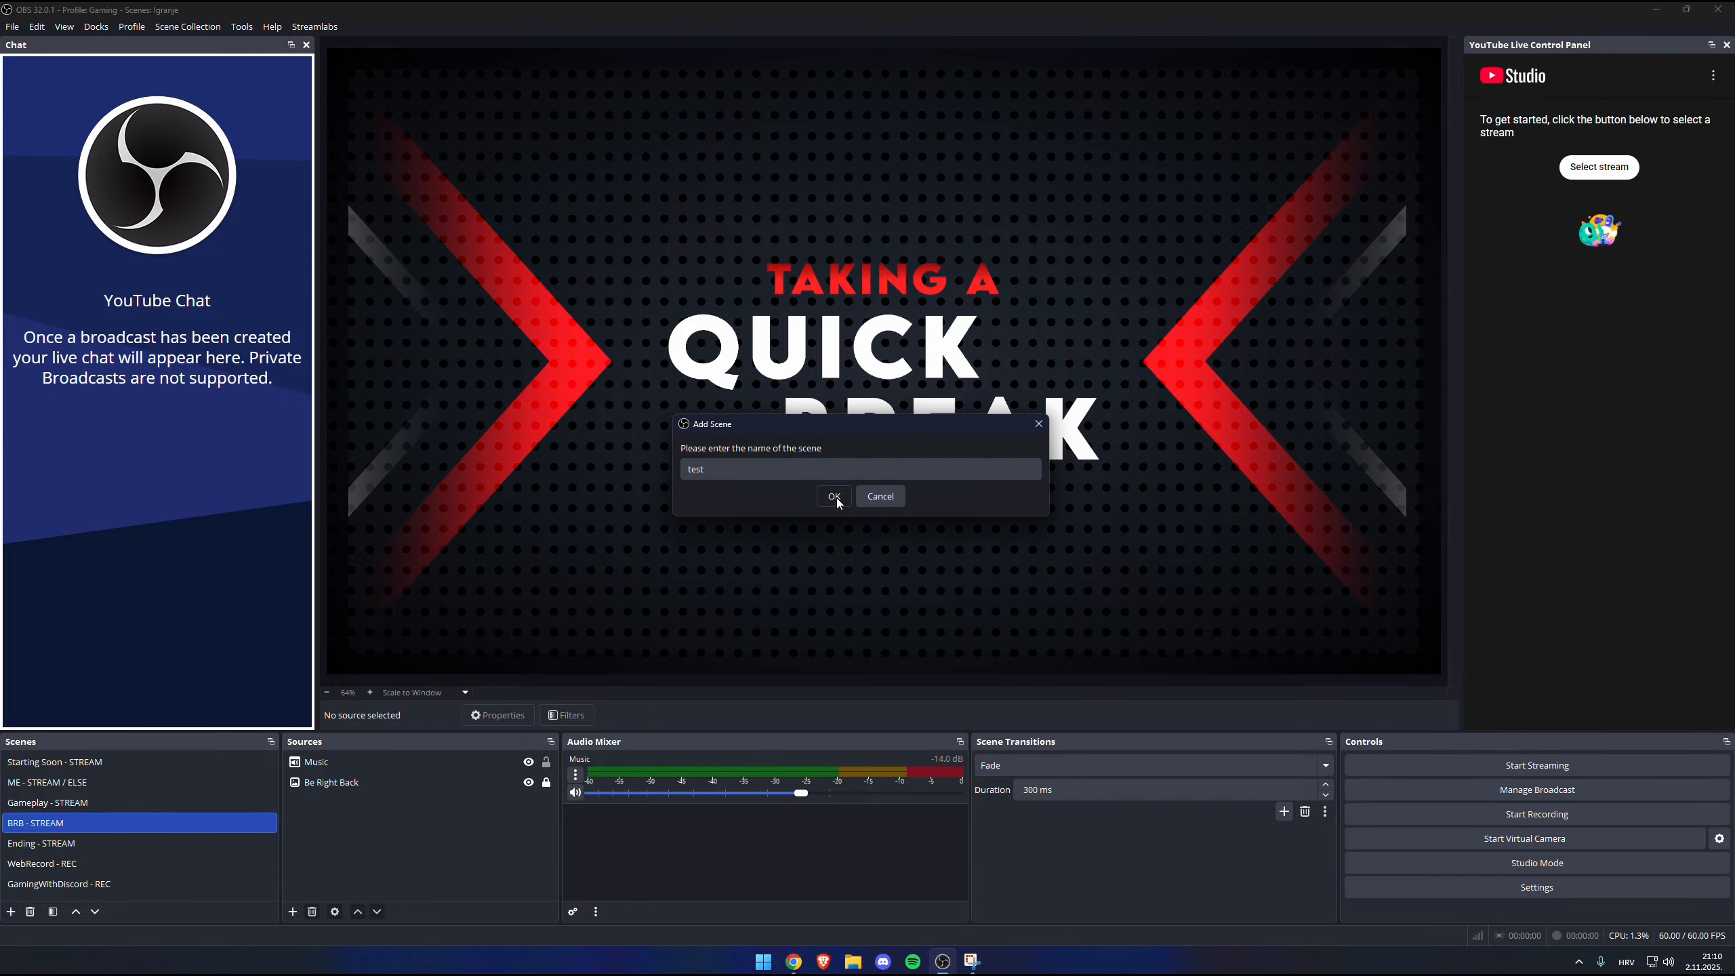
left_click(834, 496)
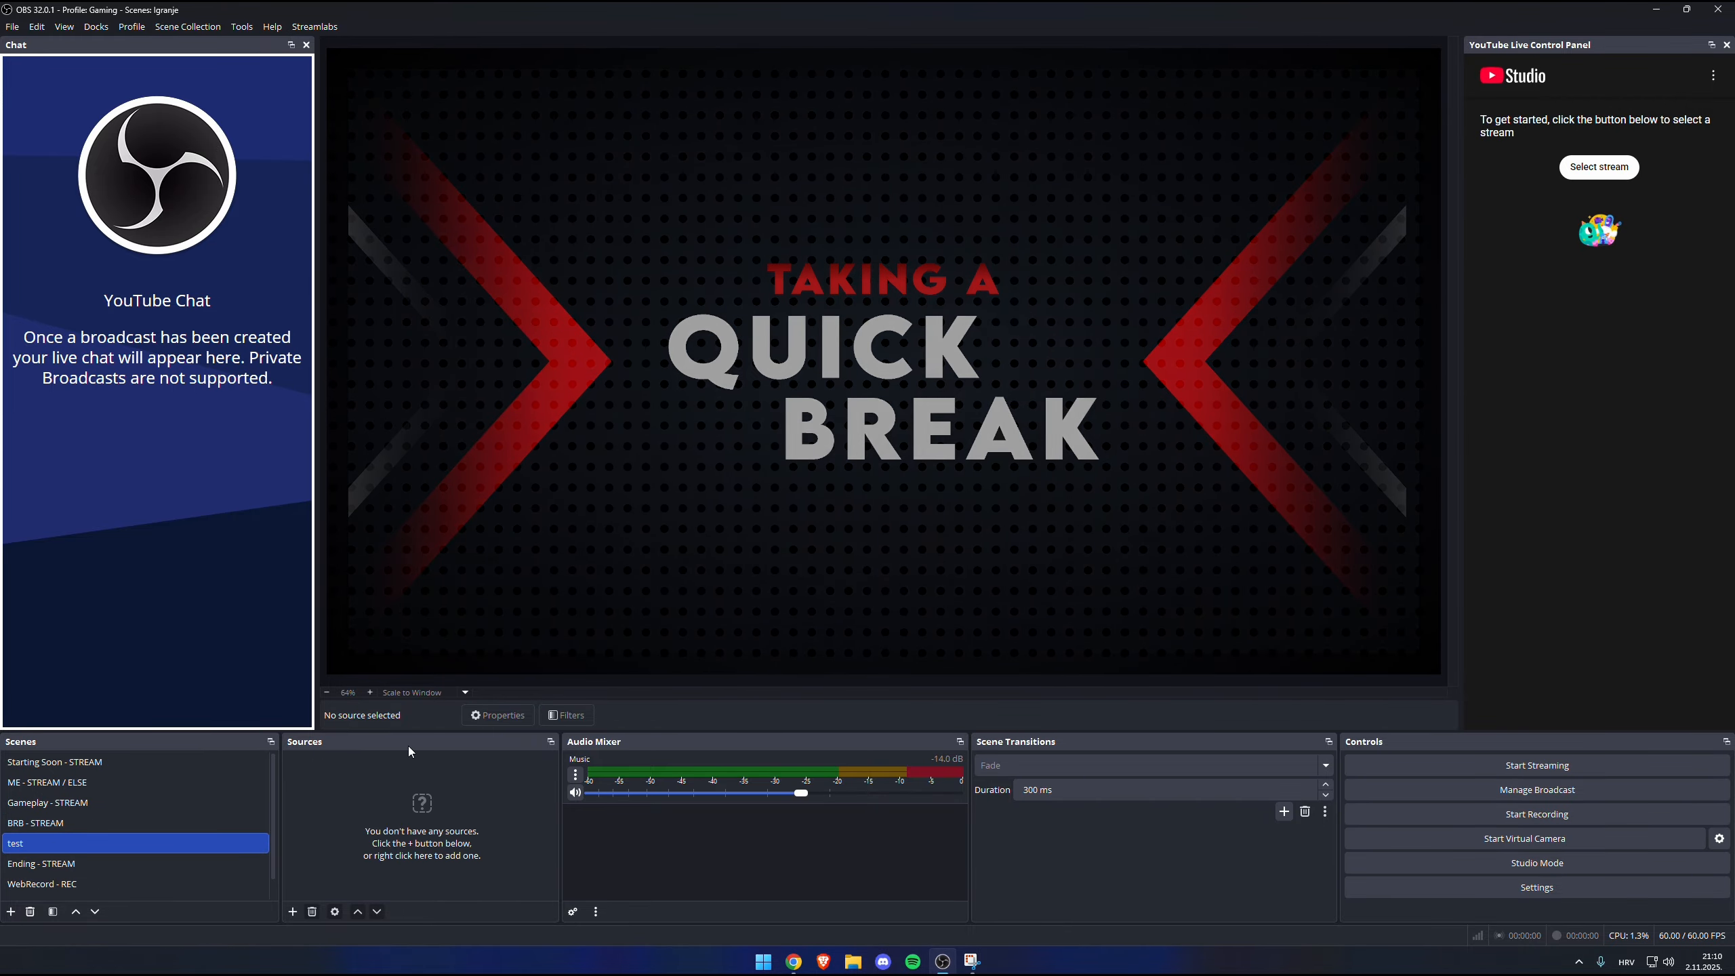
Copy the Cam group from the Gameplay - STREAM scene and paste it as a reference into the test scene.
left_click(91, 800)
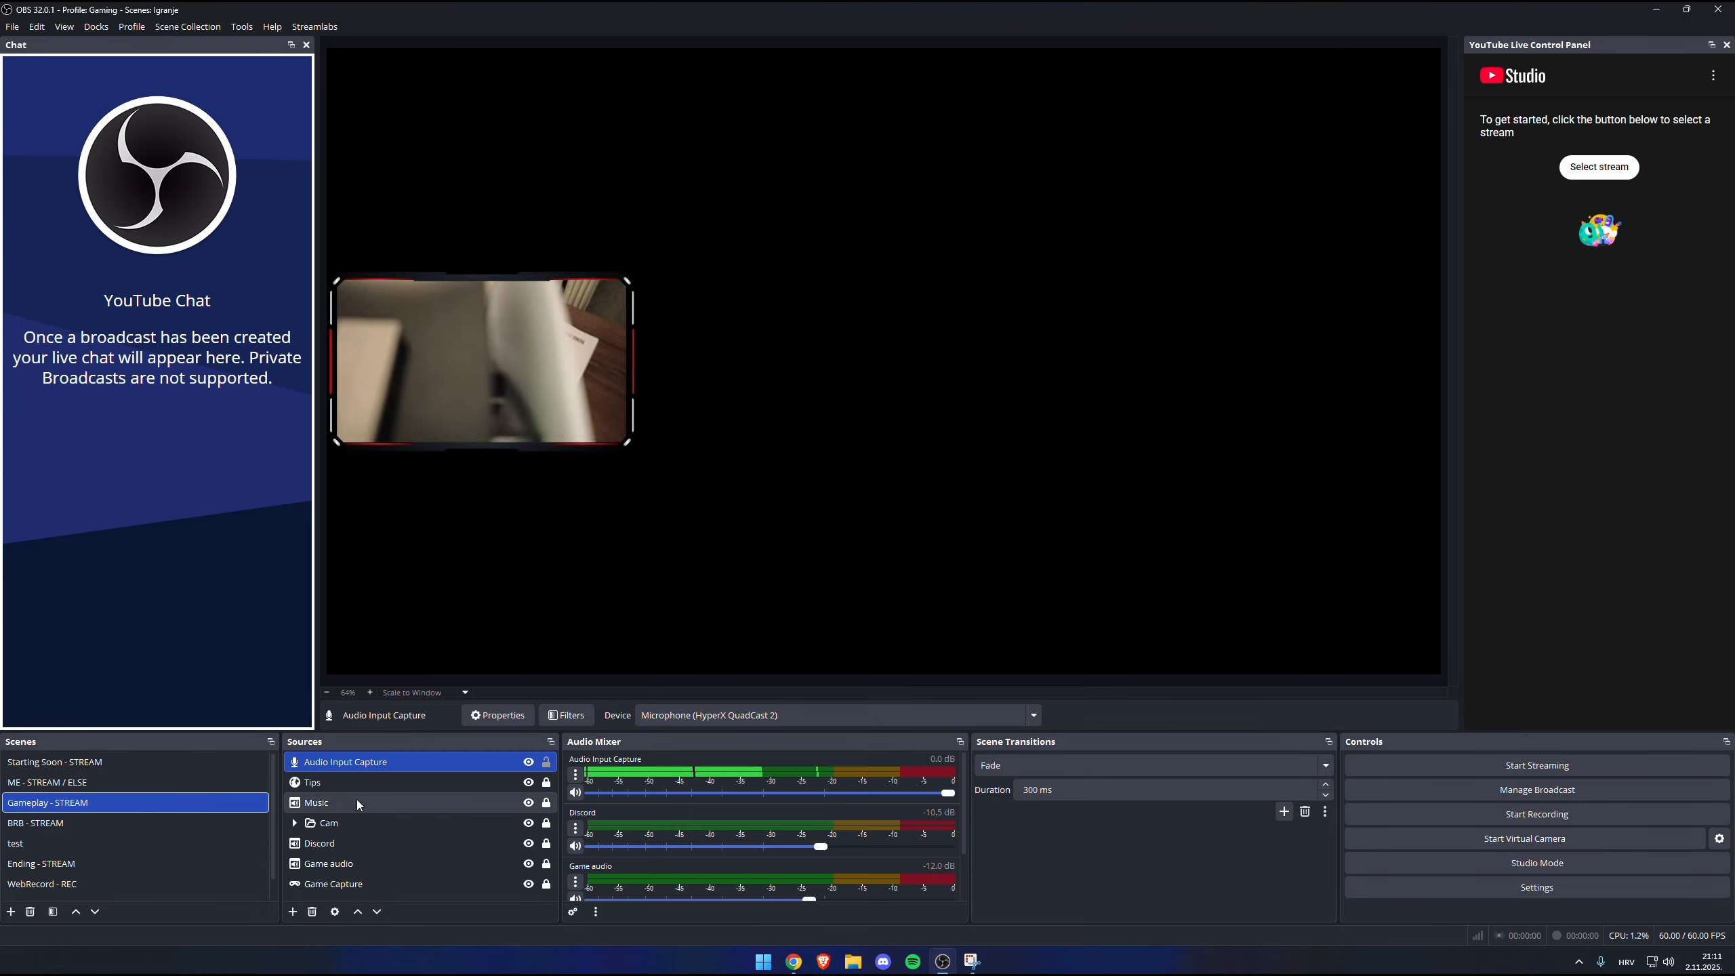
left_click(345, 823)
right_click(346, 824)
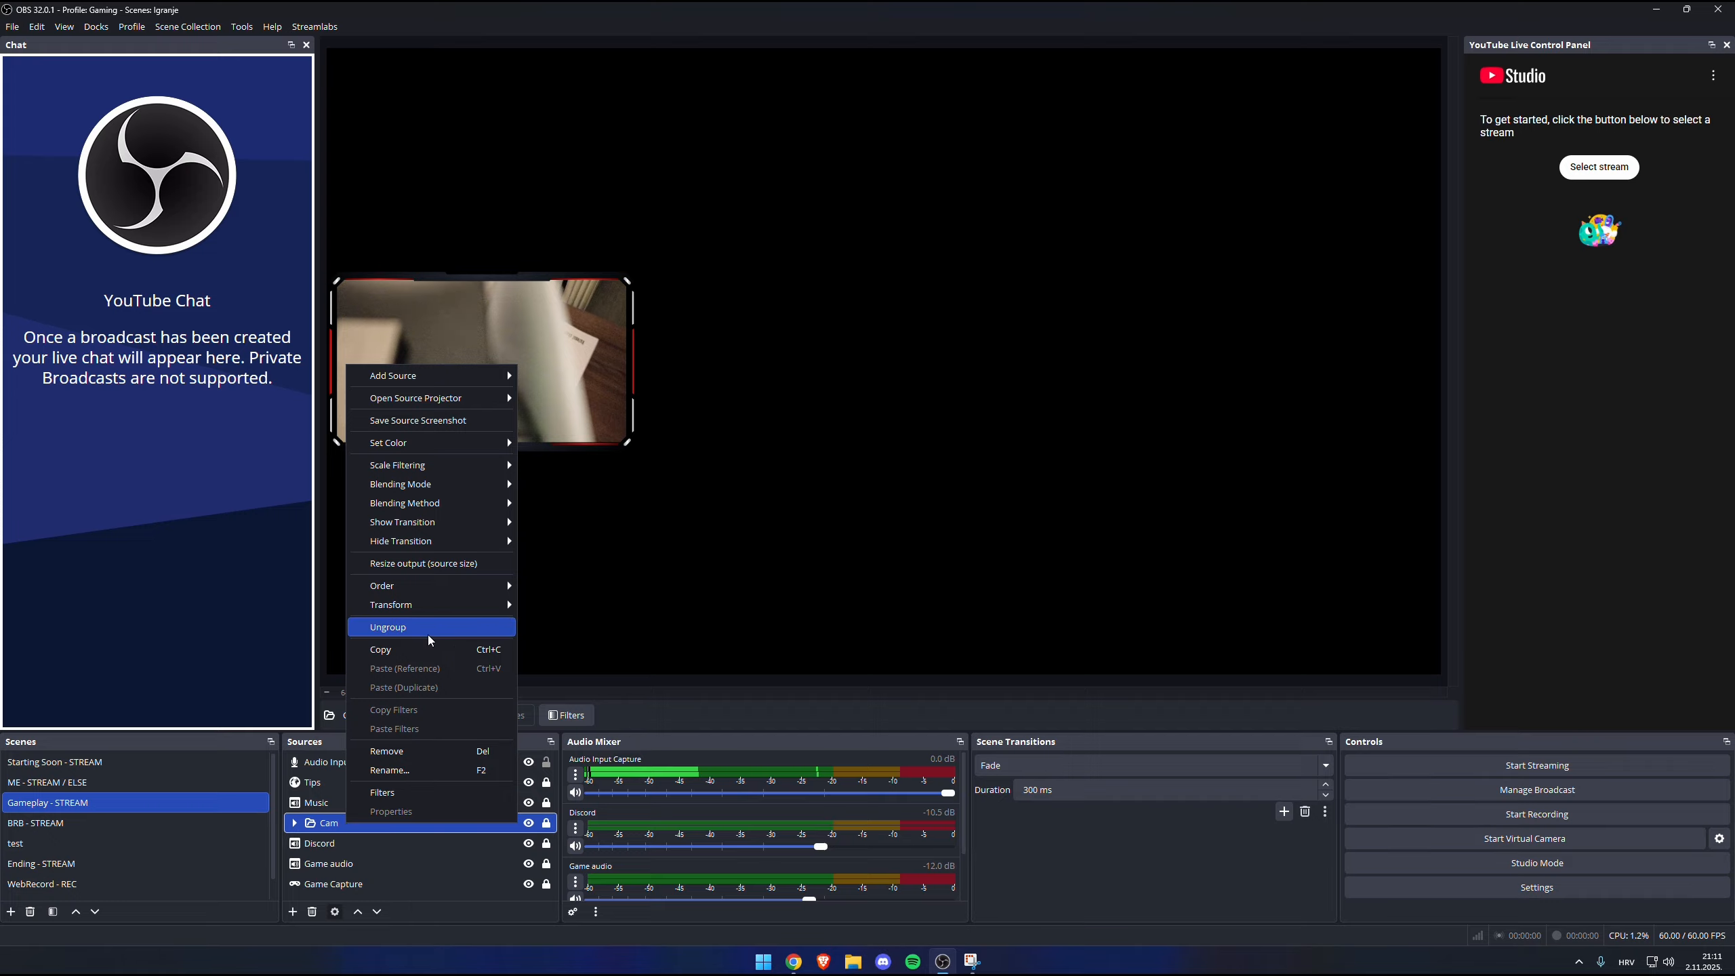
left_click(300, 705)
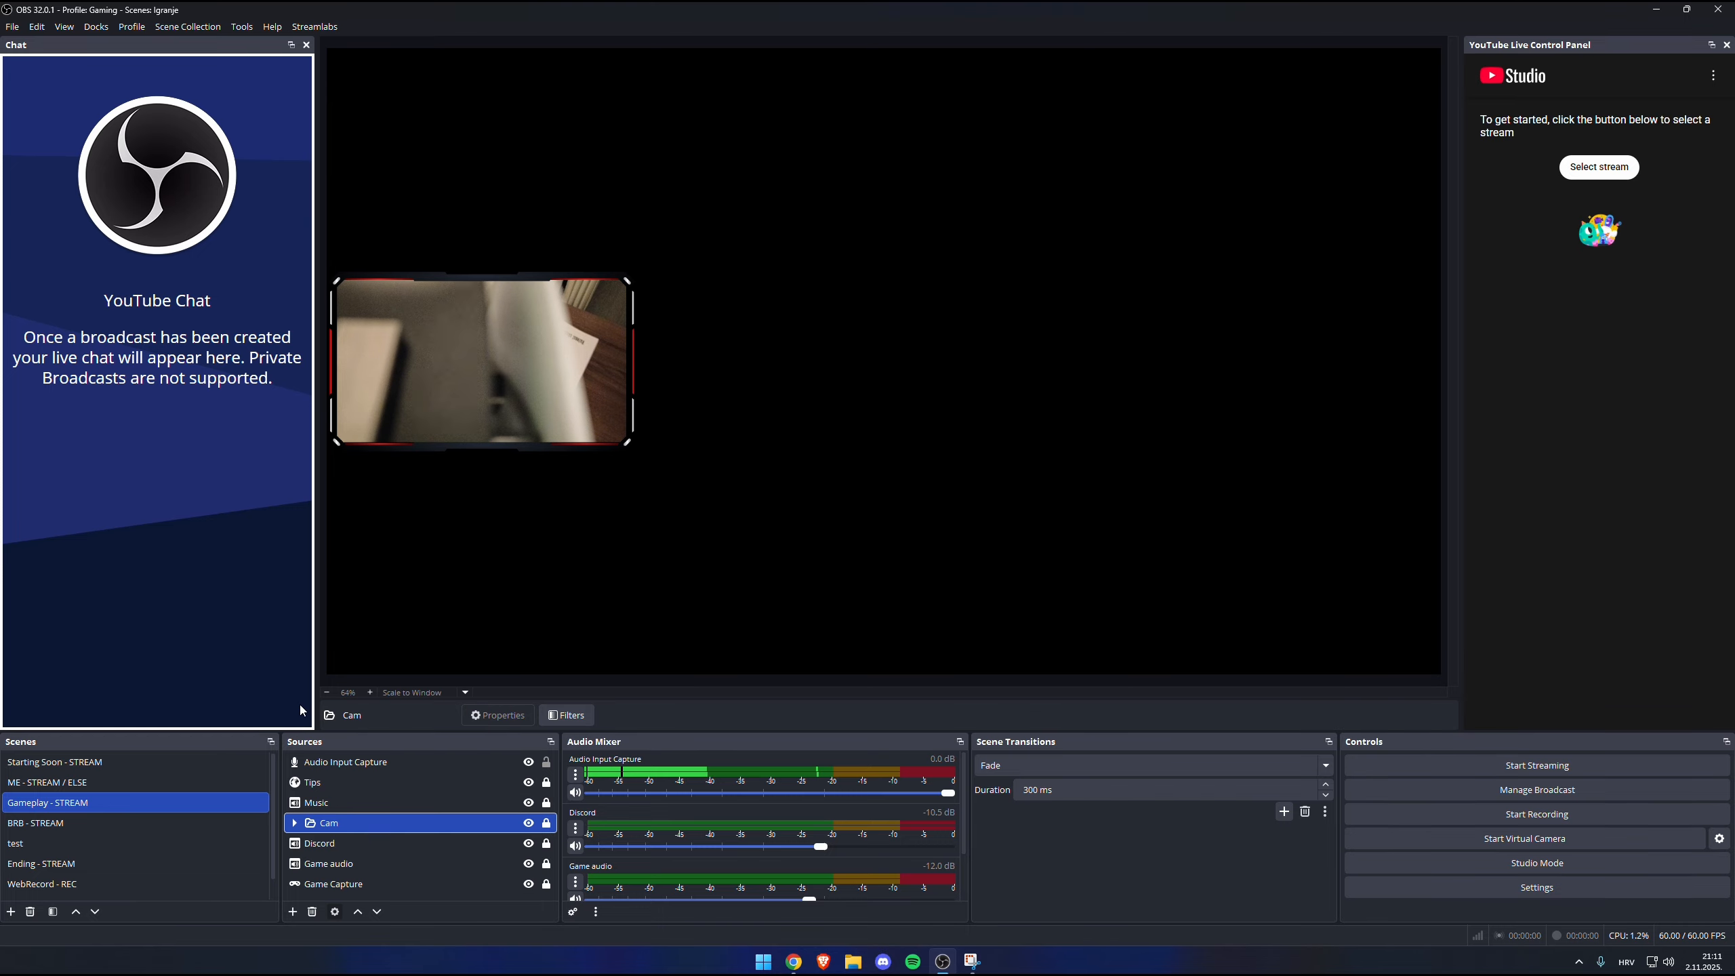
left_click(97, 845)
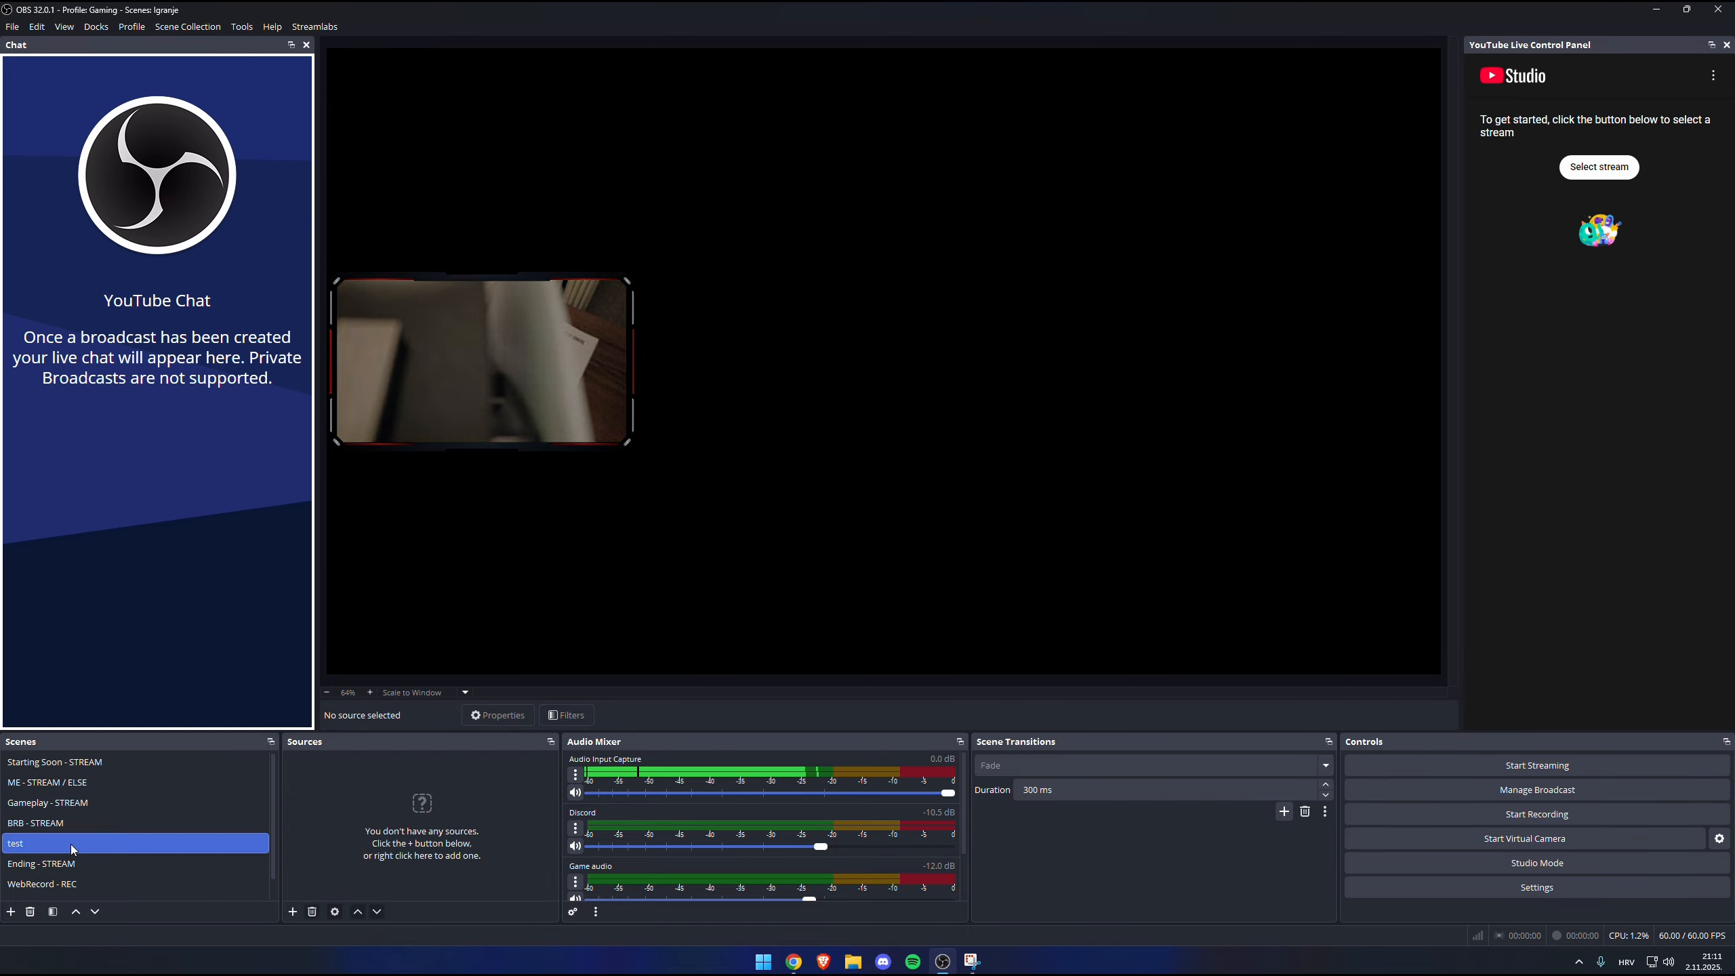
right_click(312, 809)
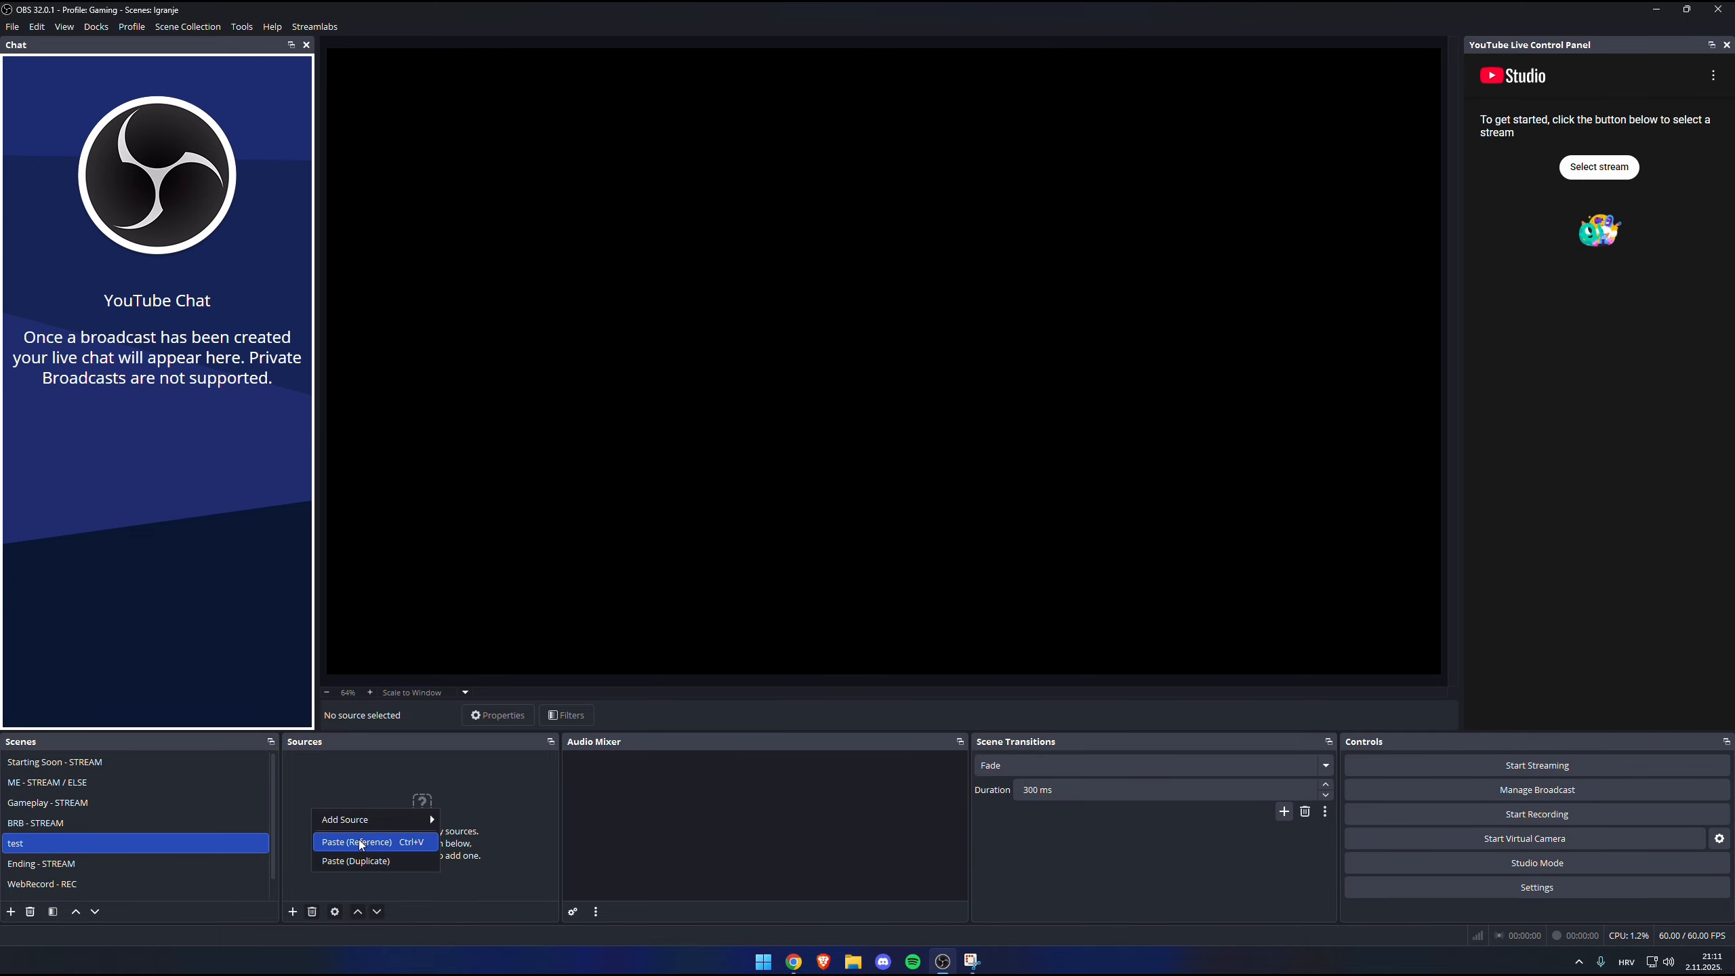
left_click(361, 843)
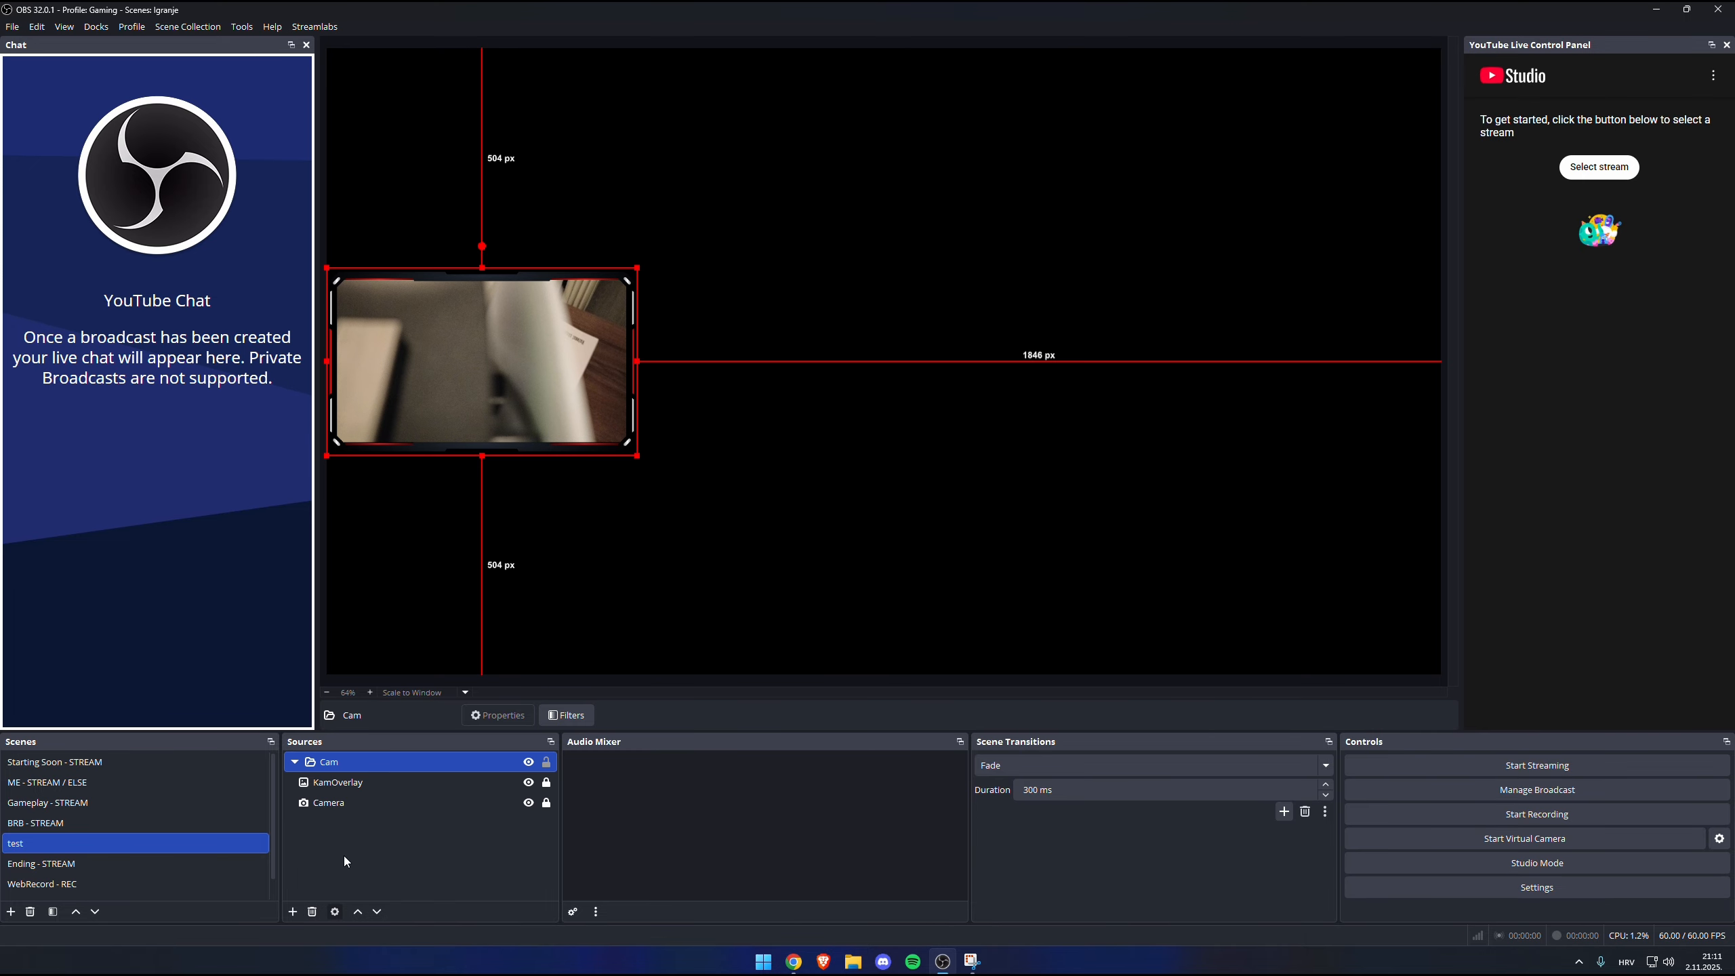
Select the pasted Cam group in the test scene's preview and hide its KamOverlay source.
left_click(764, 270)
left_click(596, 350)
left_click(697, 267)
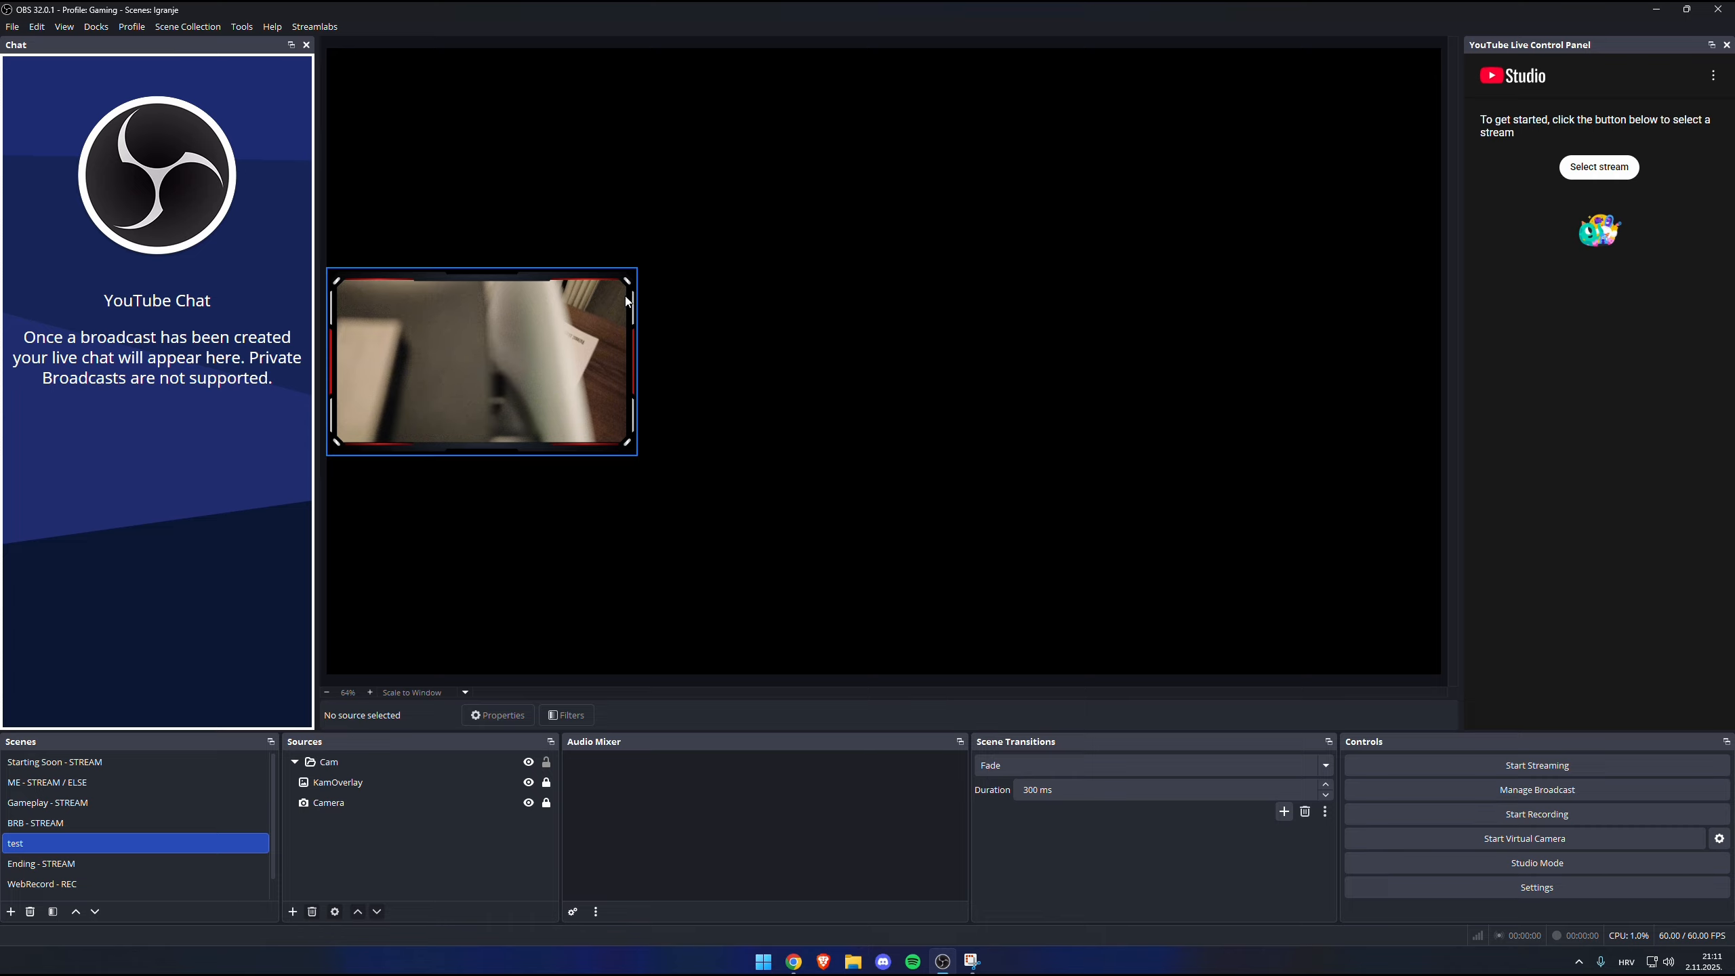
left_click(625, 296)
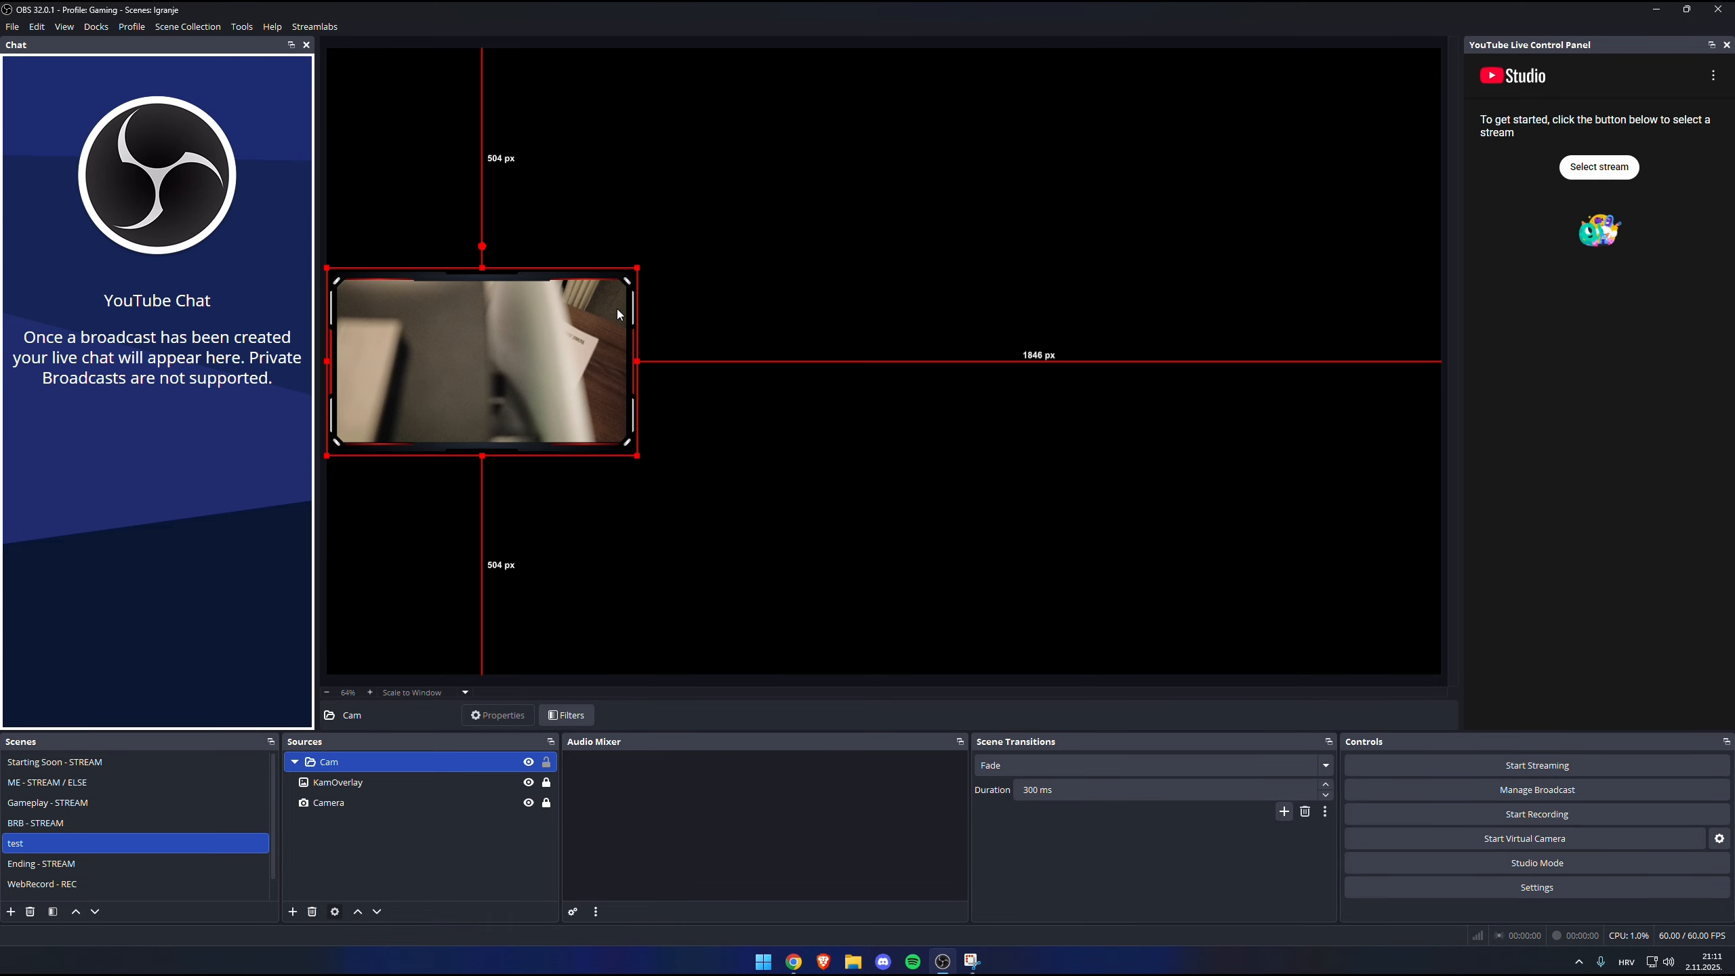
left_click(528, 783)
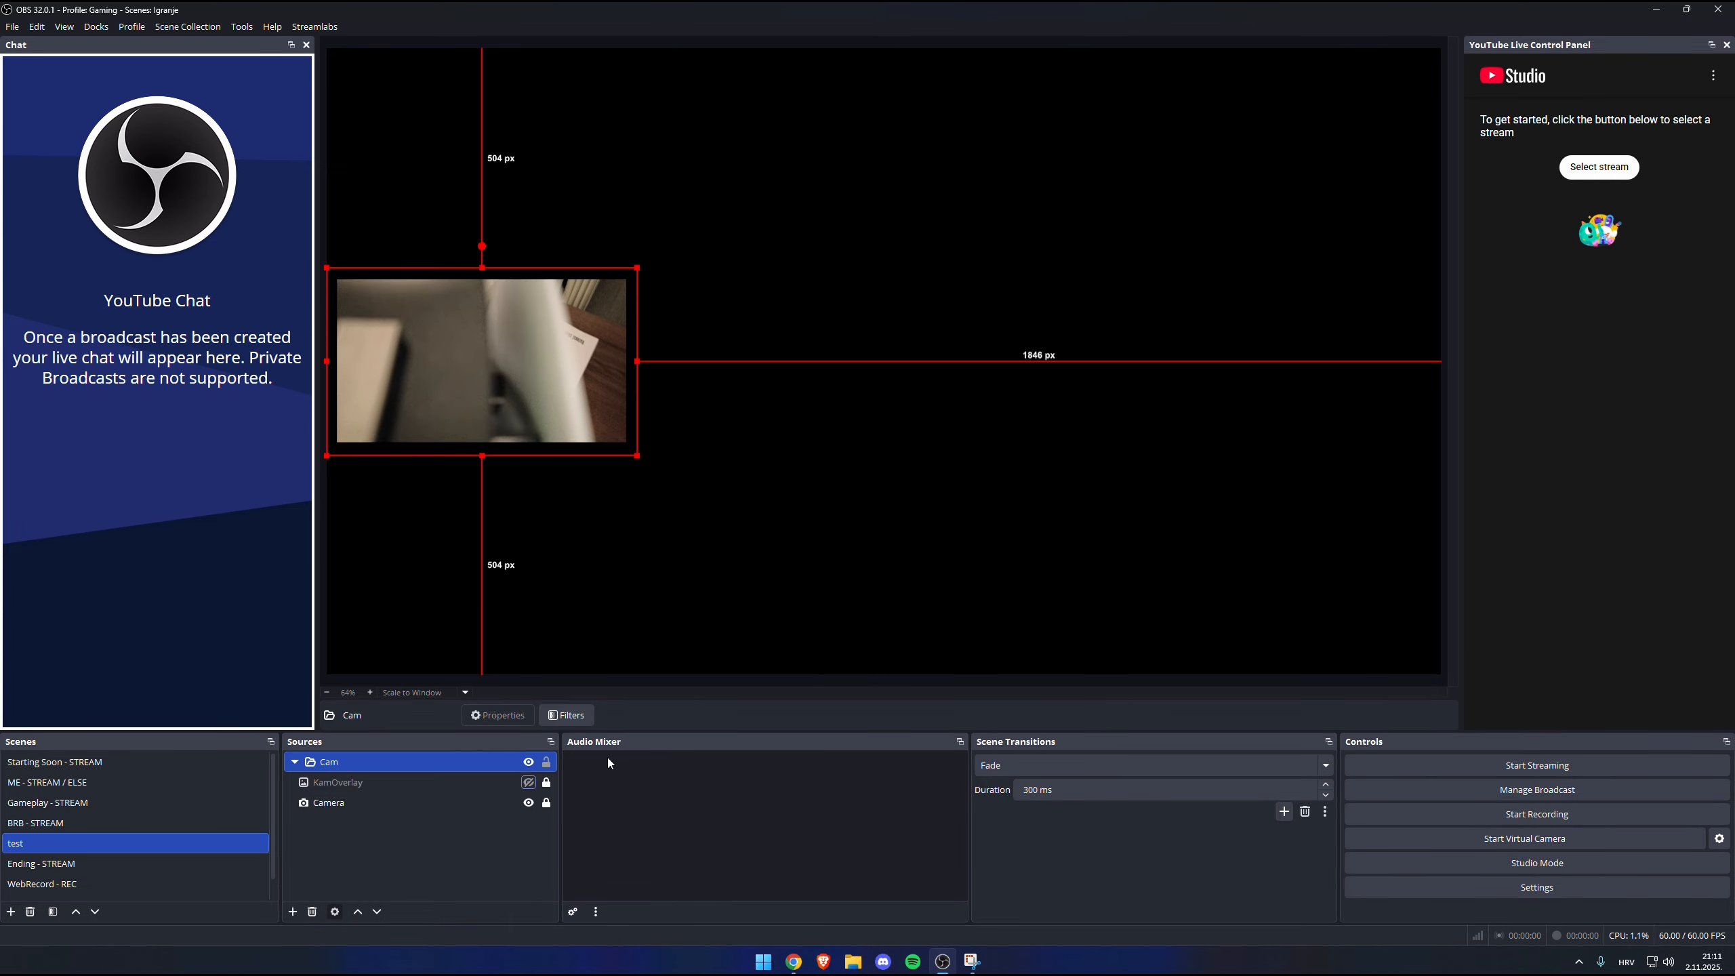
left_click(681, 432)
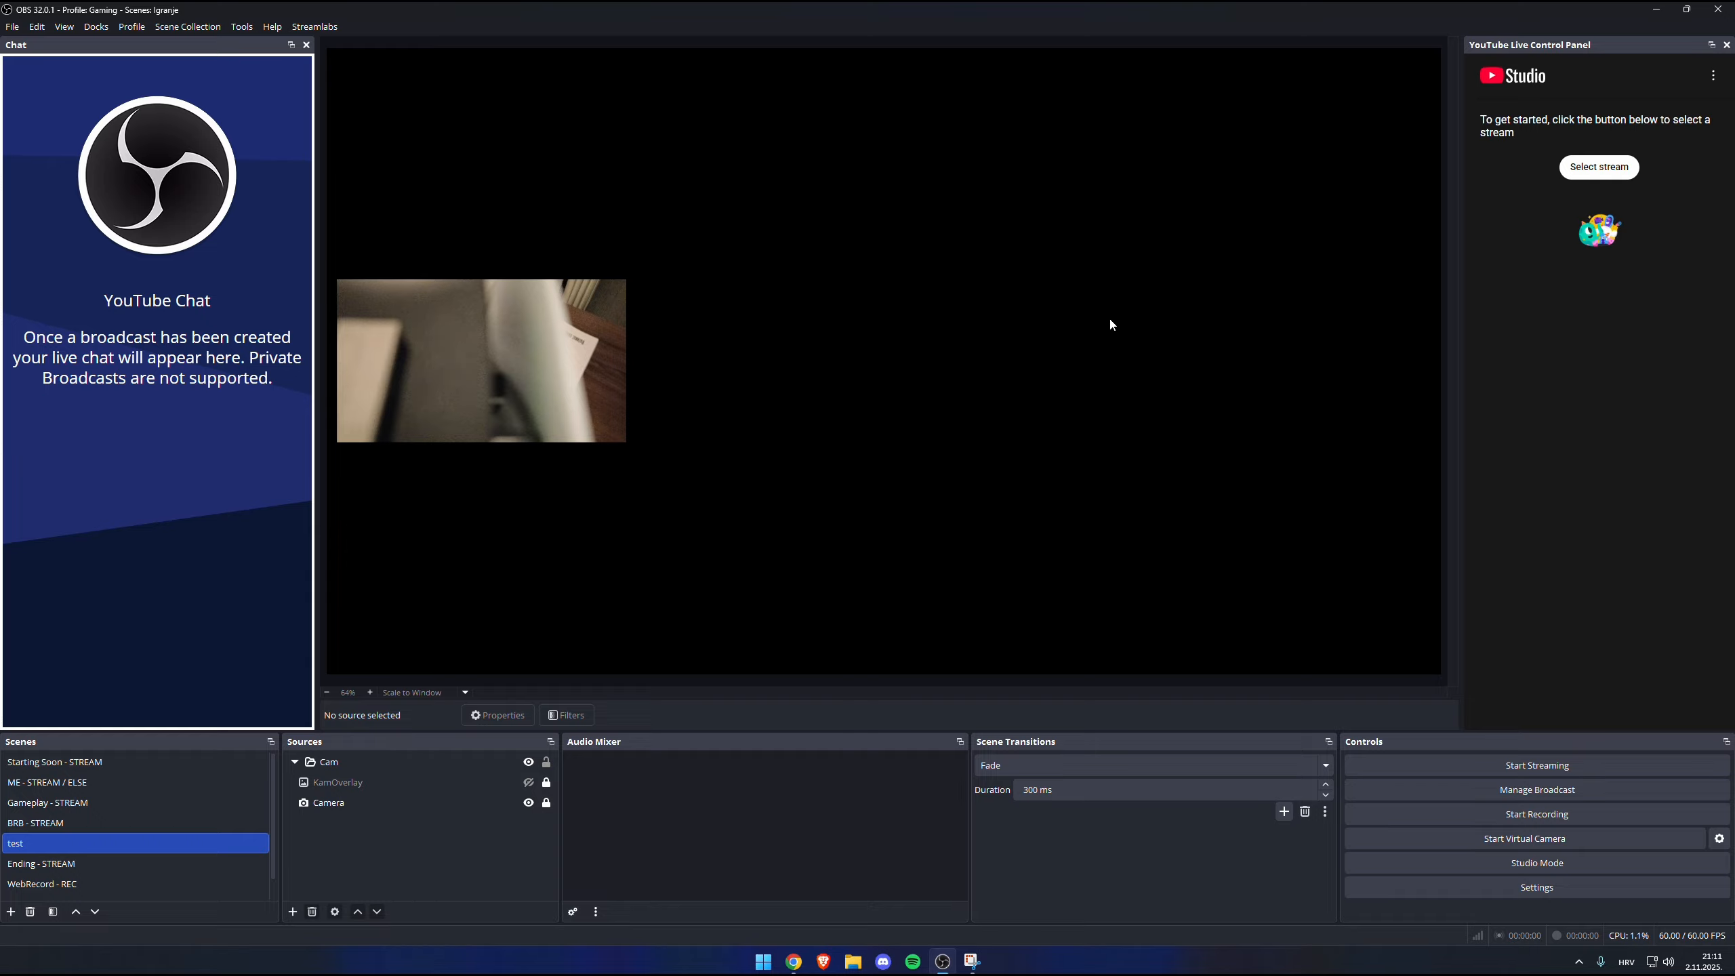
View the Starting Soon - STREAM, ME - STREAM / ELSE and Gameplay - STREAM scenes.
left_click(188, 767)
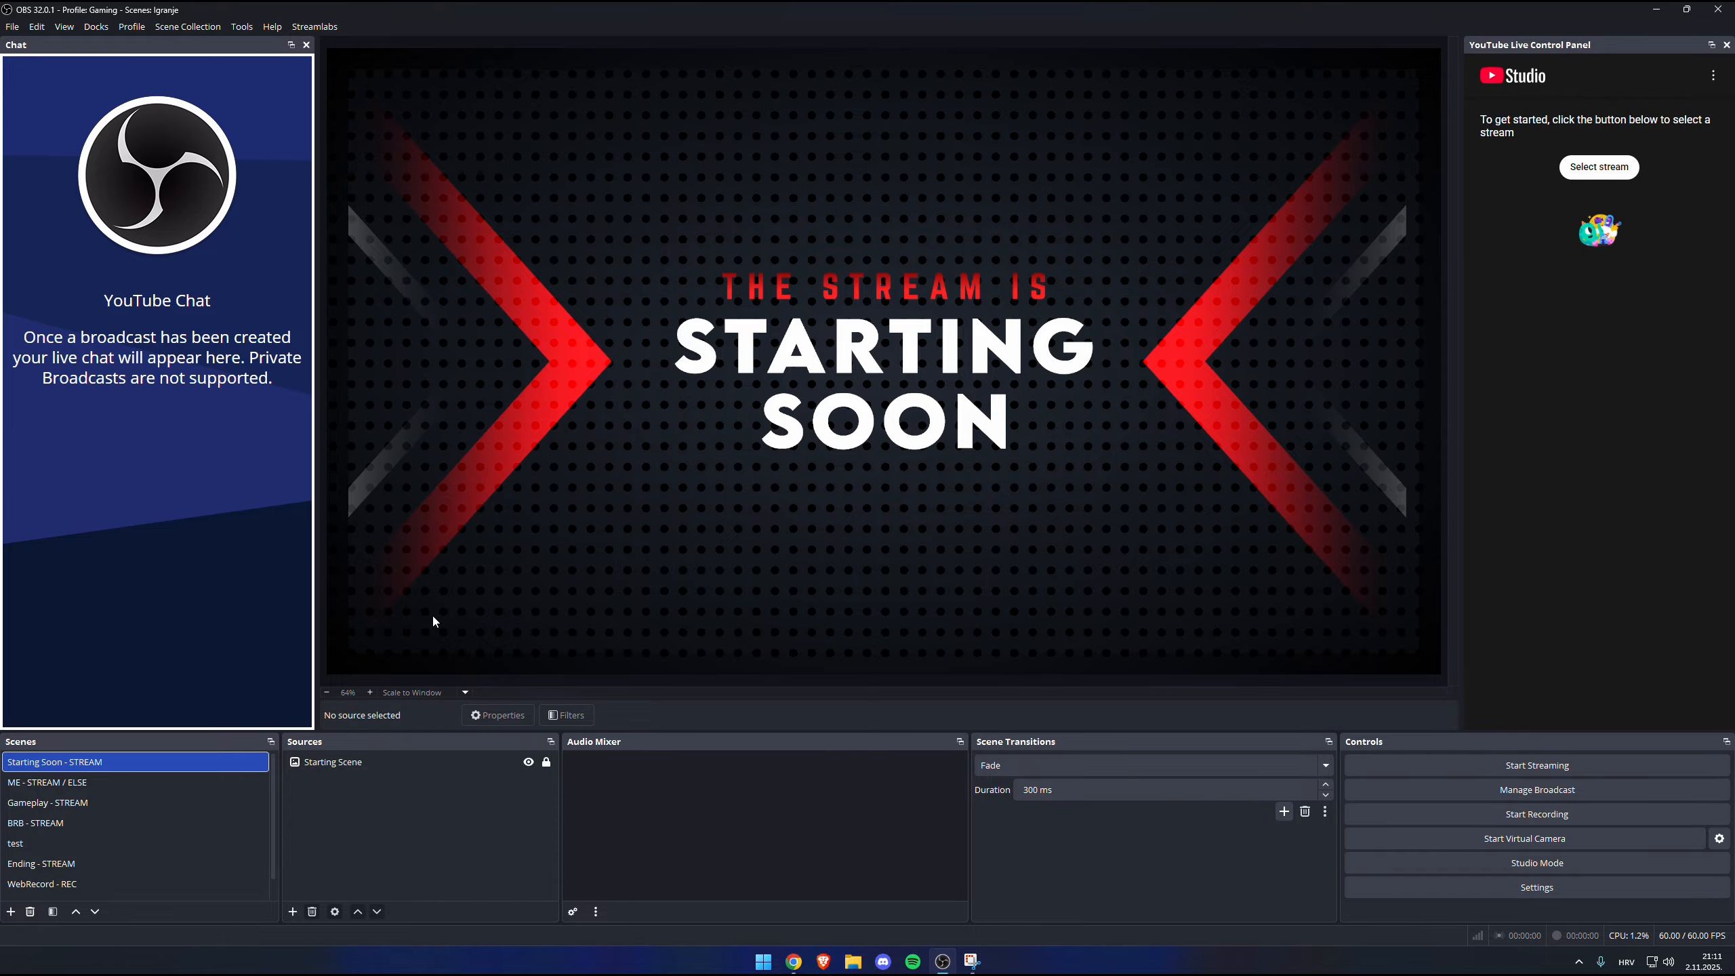
left_click(129, 781)
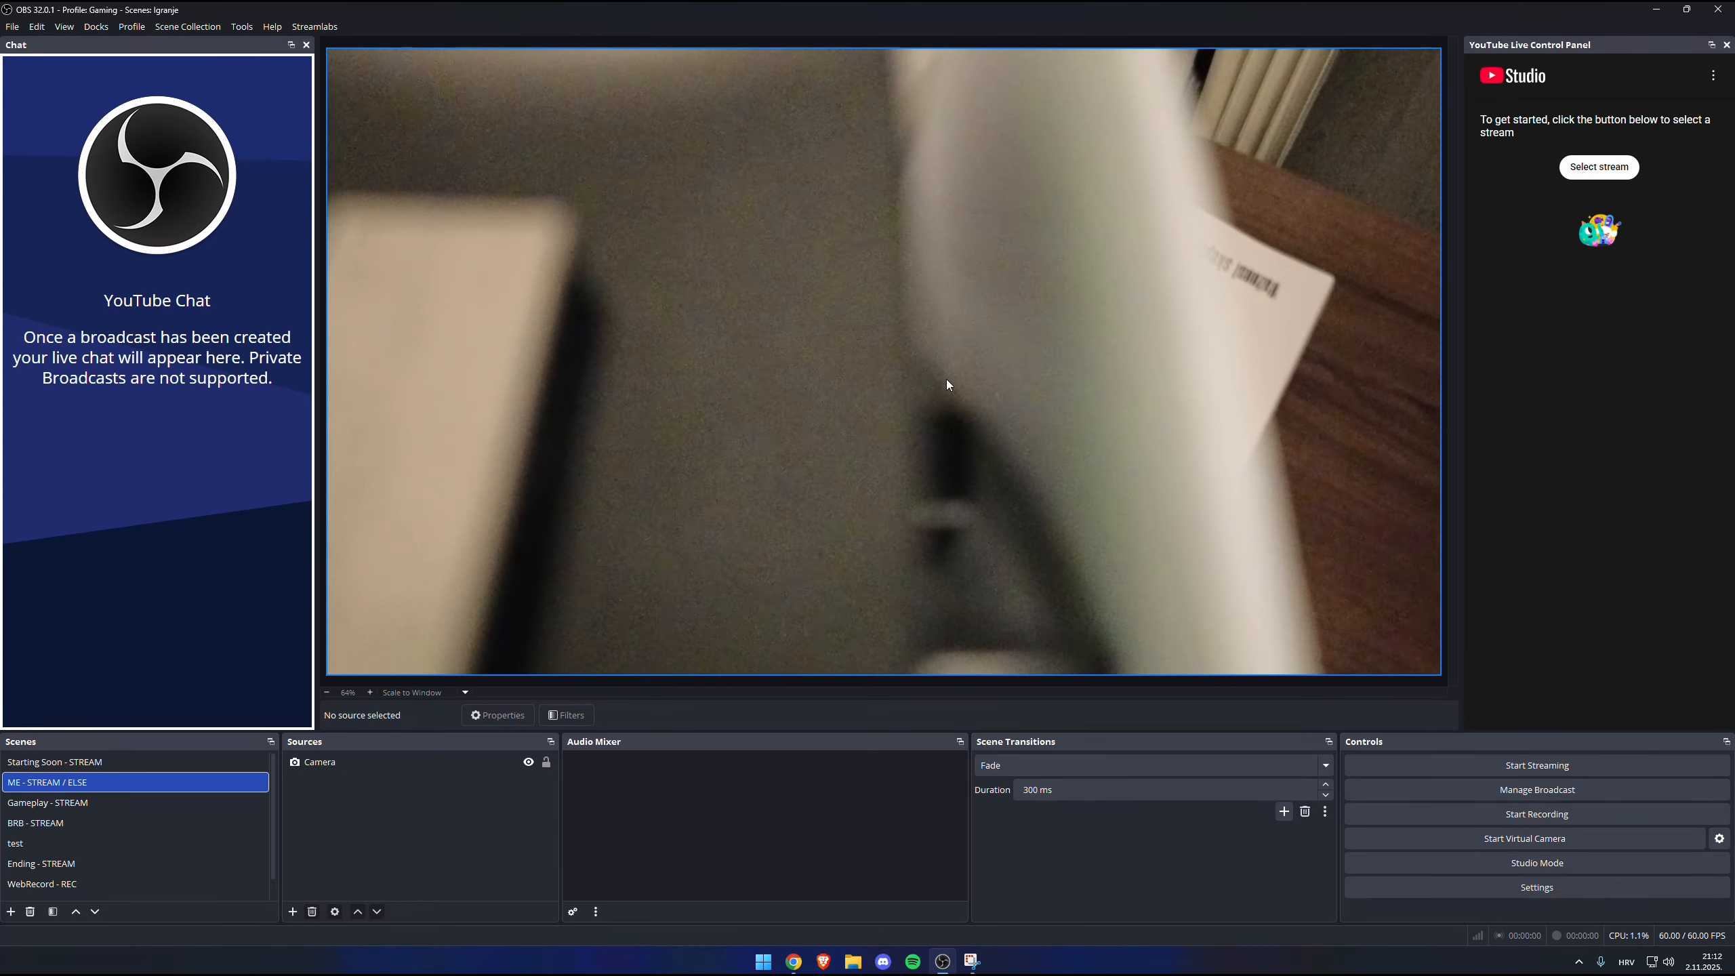
left_click(113, 801)
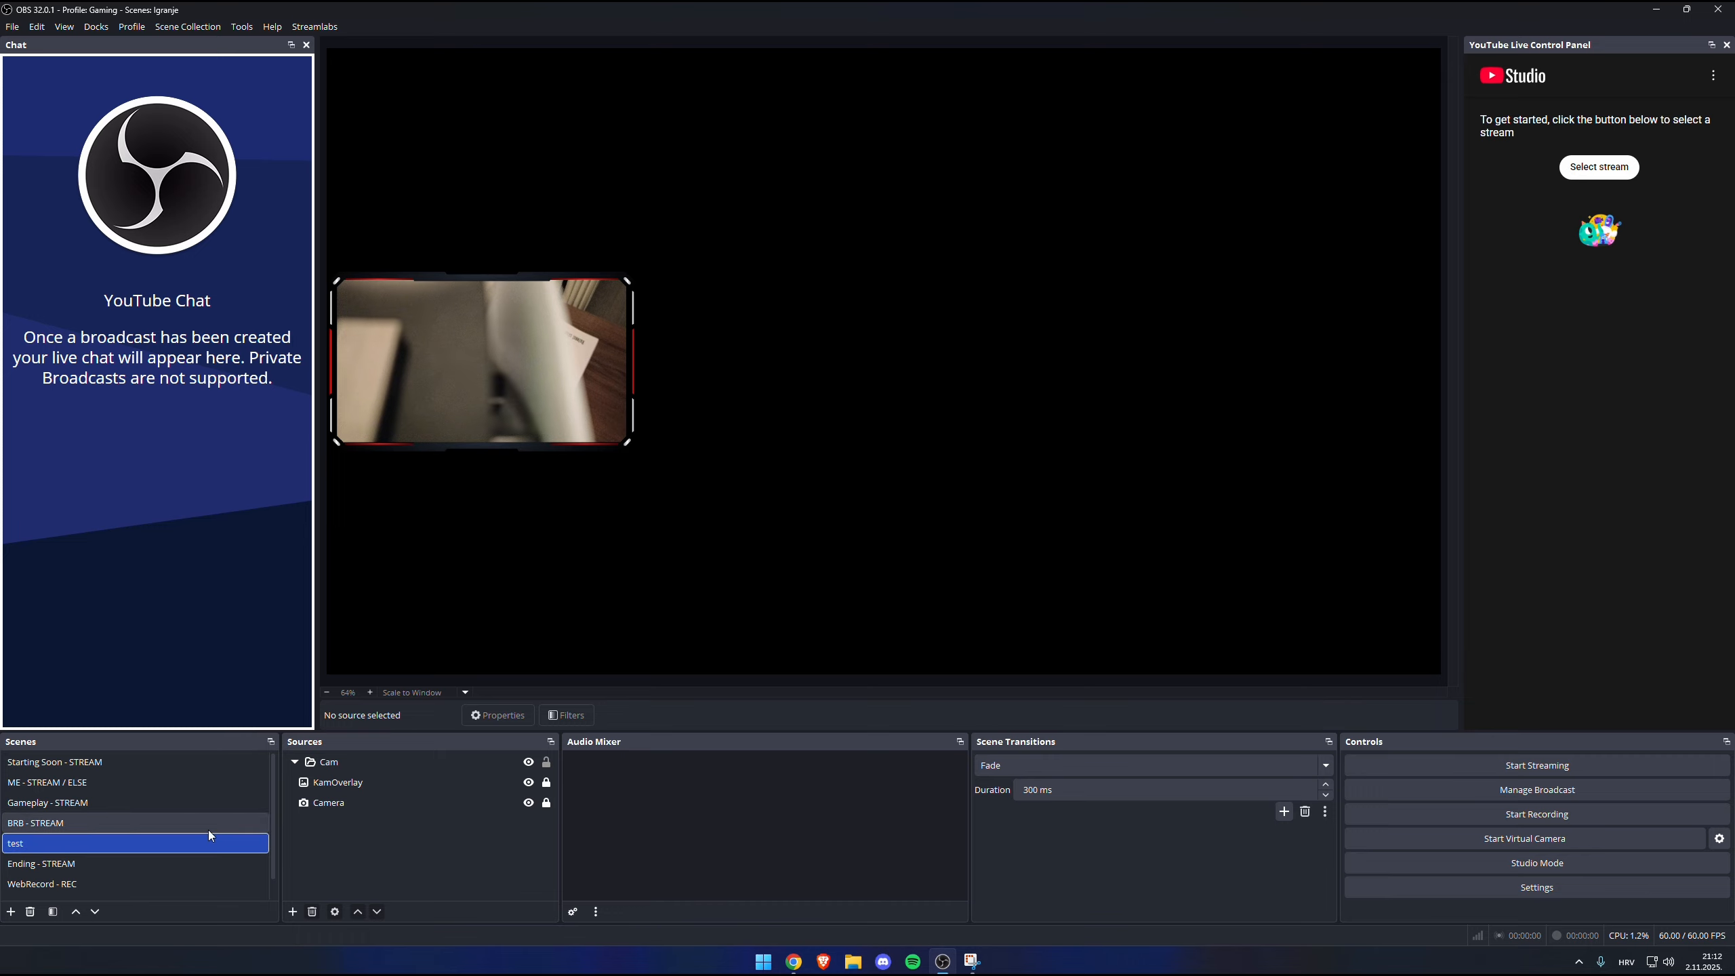
Remove the Cam group from the test scene.
left_click(334, 803)
right_click(333, 803)
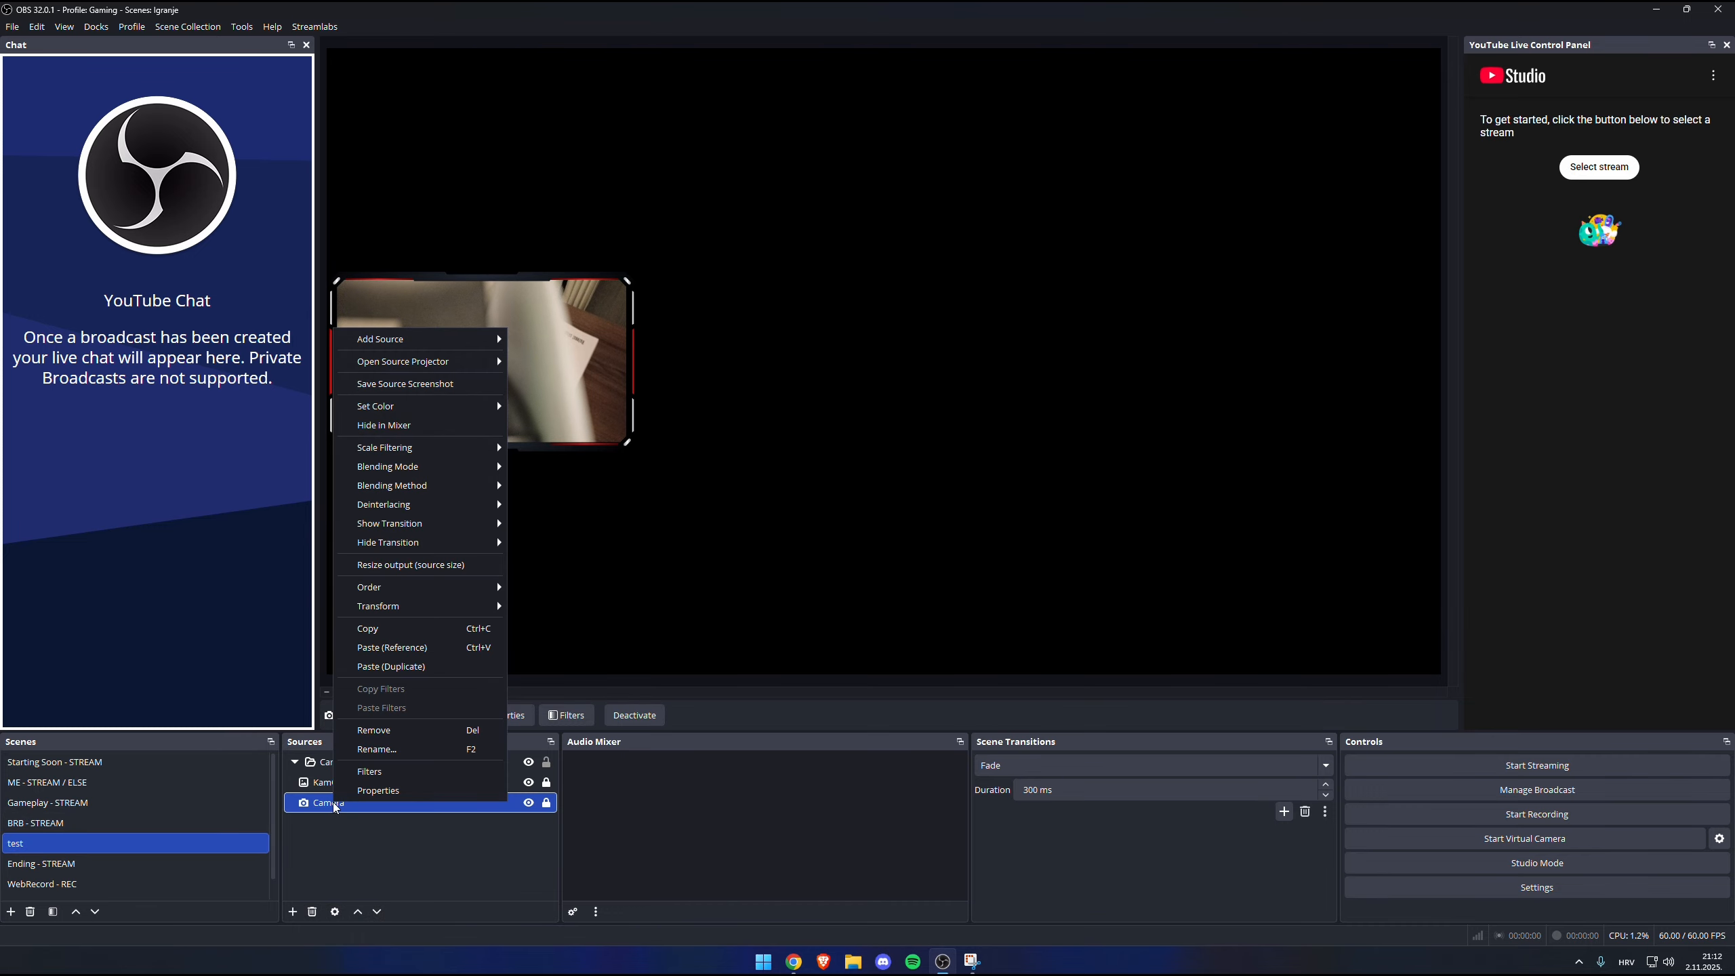
left_click(255, 841)
right_click(337, 765)
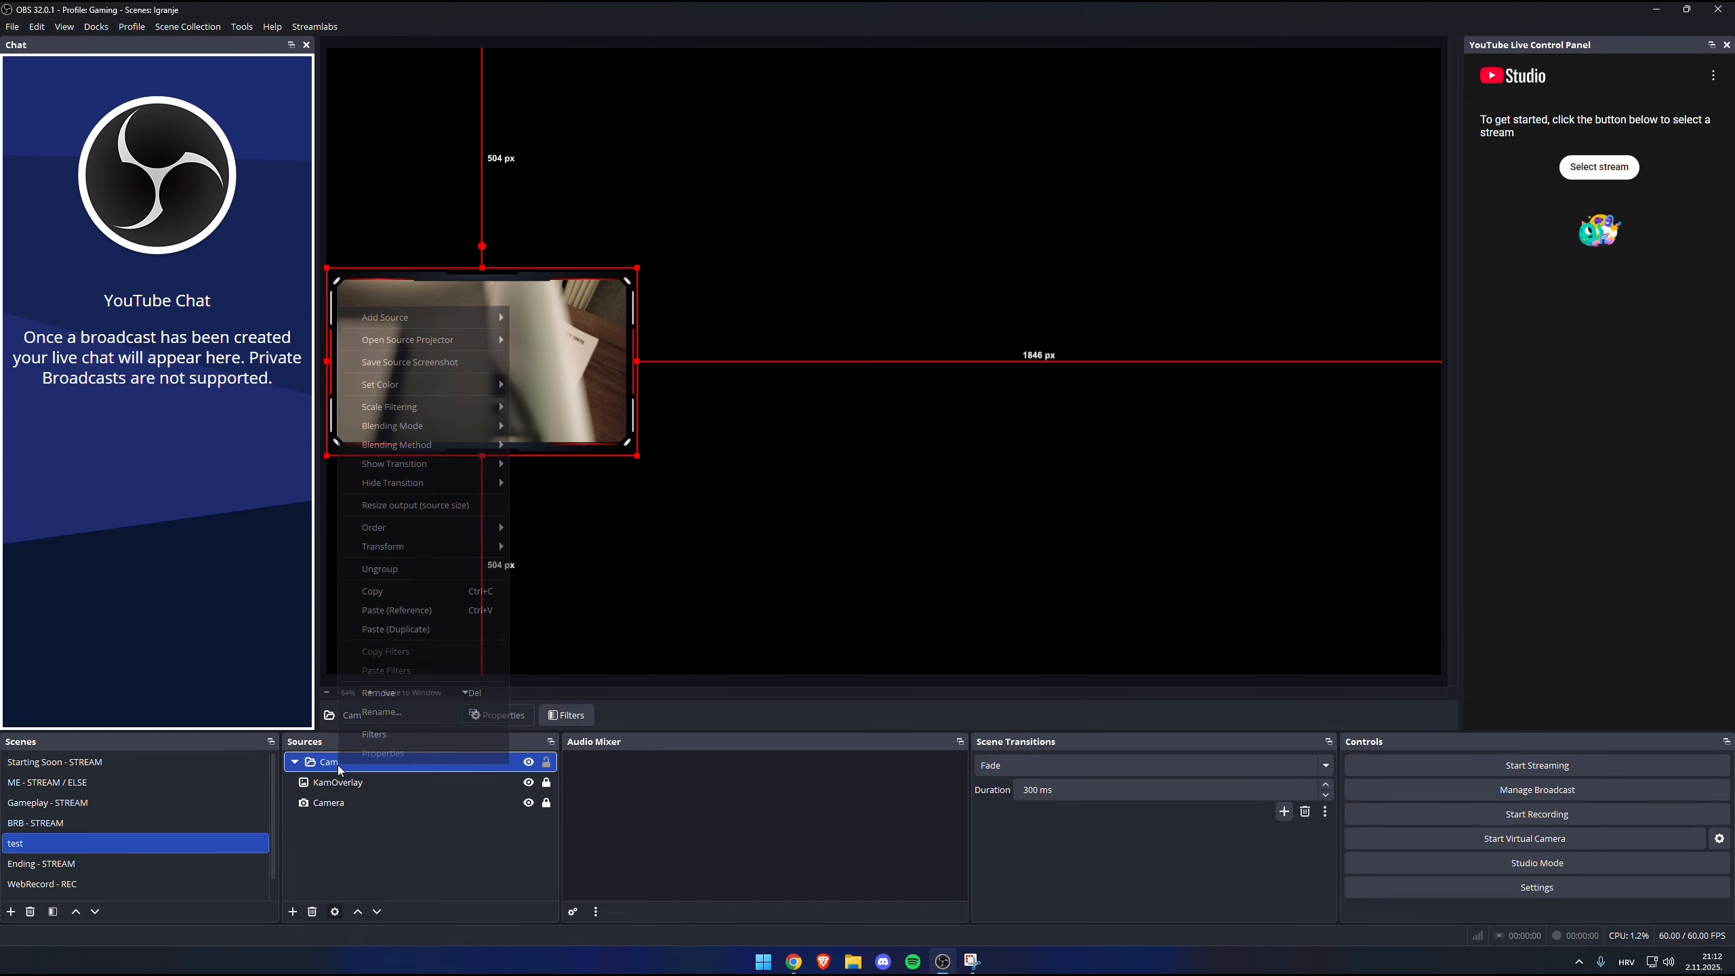
left_click(478, 690)
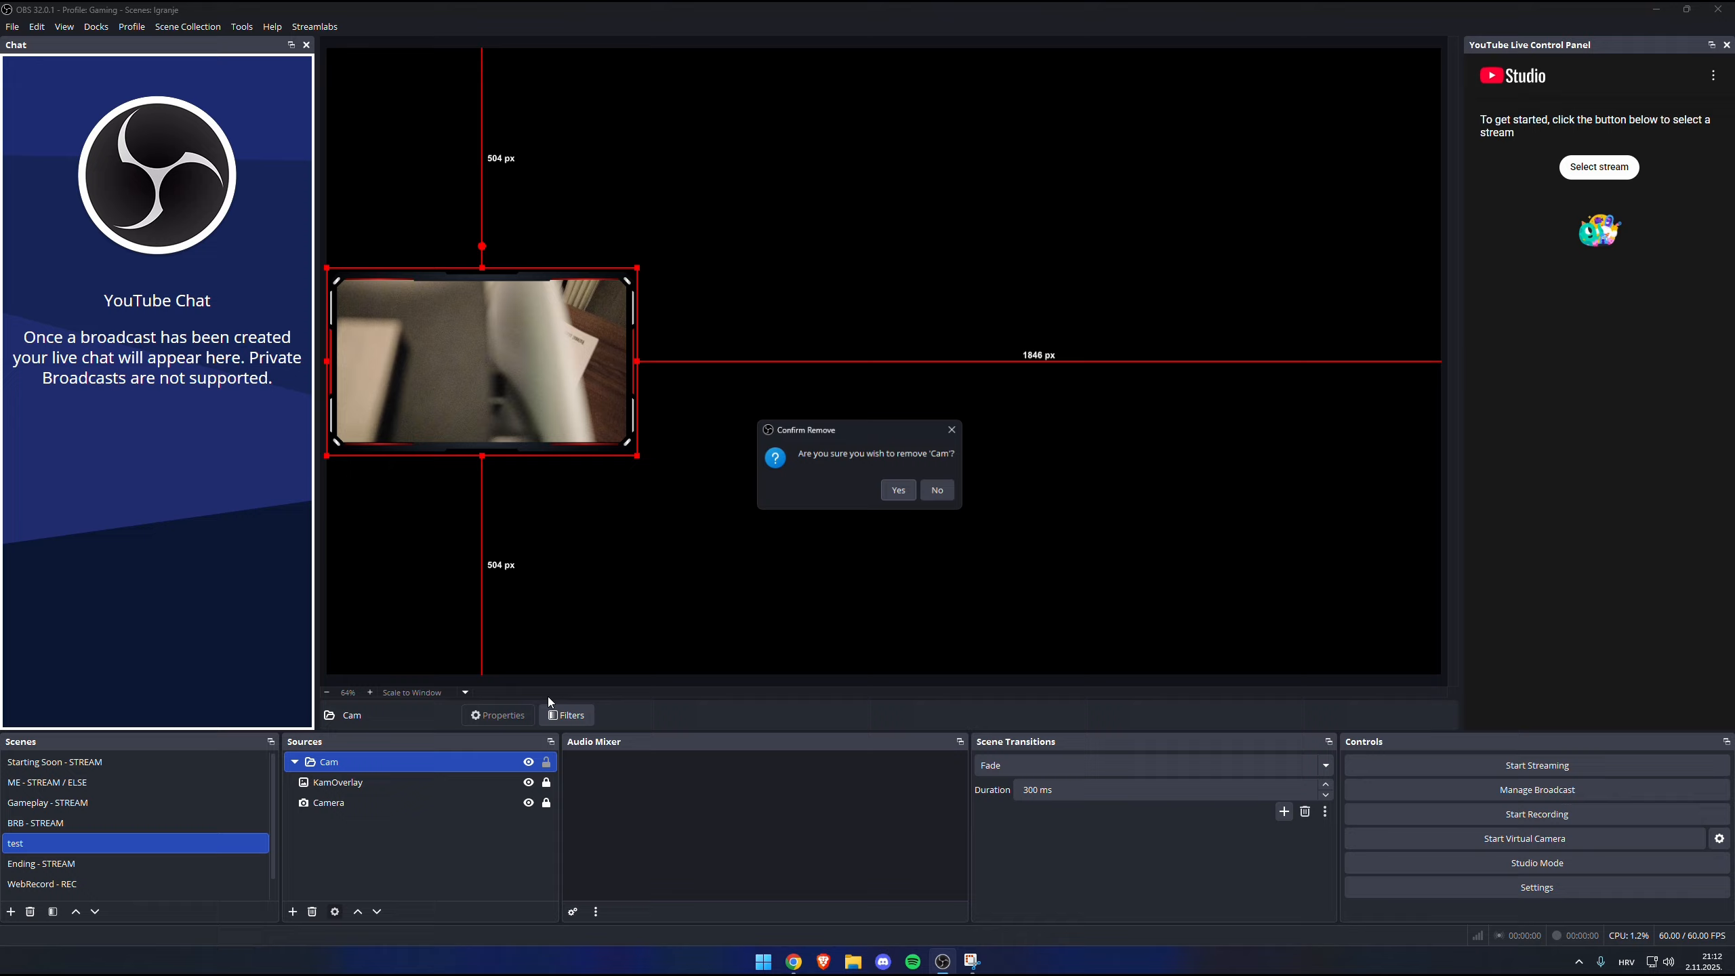
left_click(895, 489)
Try to copy the Cam group from the Gameplay - STREAM scene again.
left_click(120, 801)
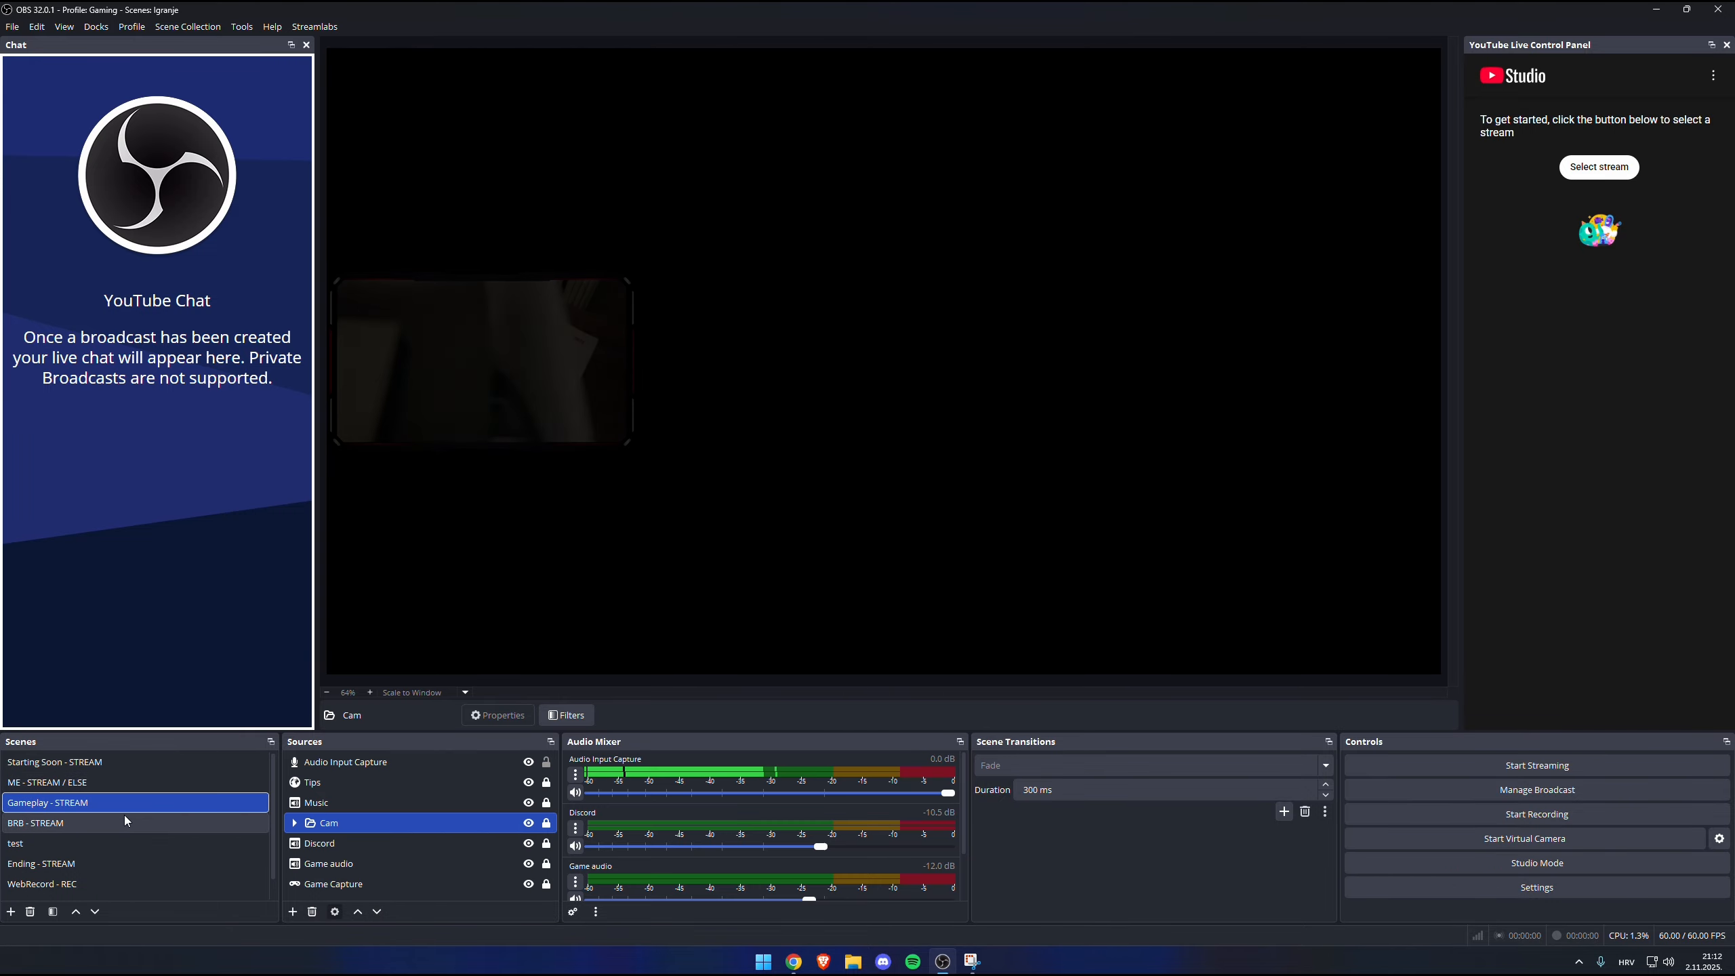
right_click(328, 830)
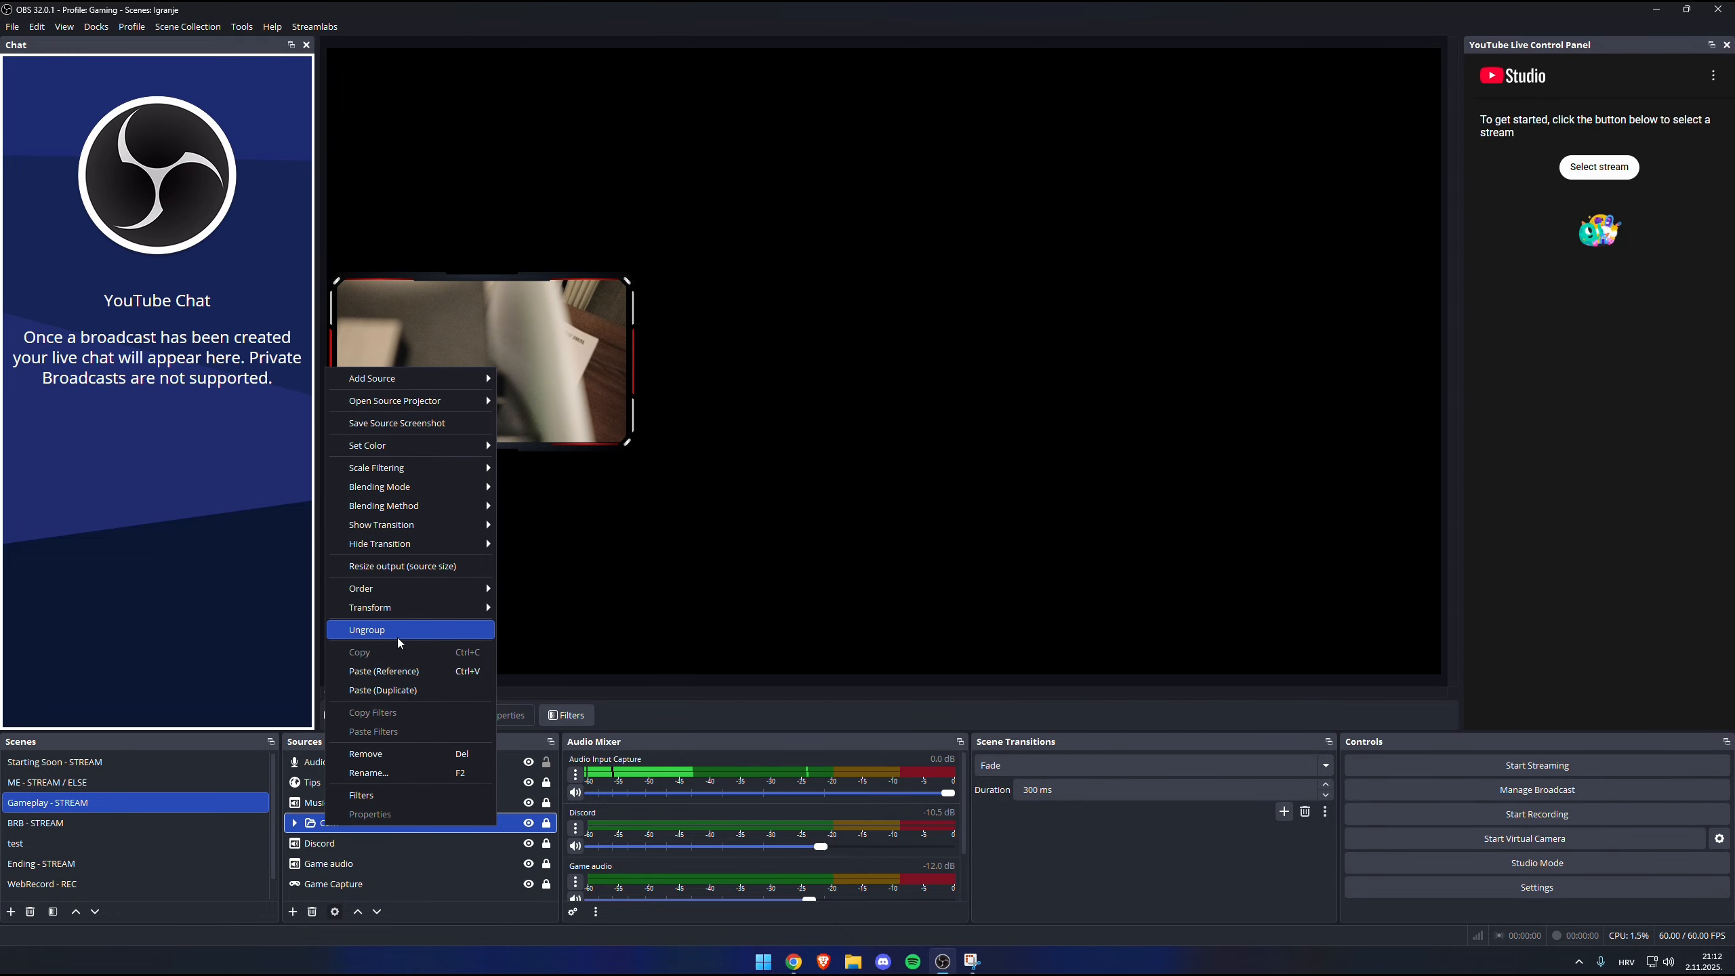
left_click(260, 811)
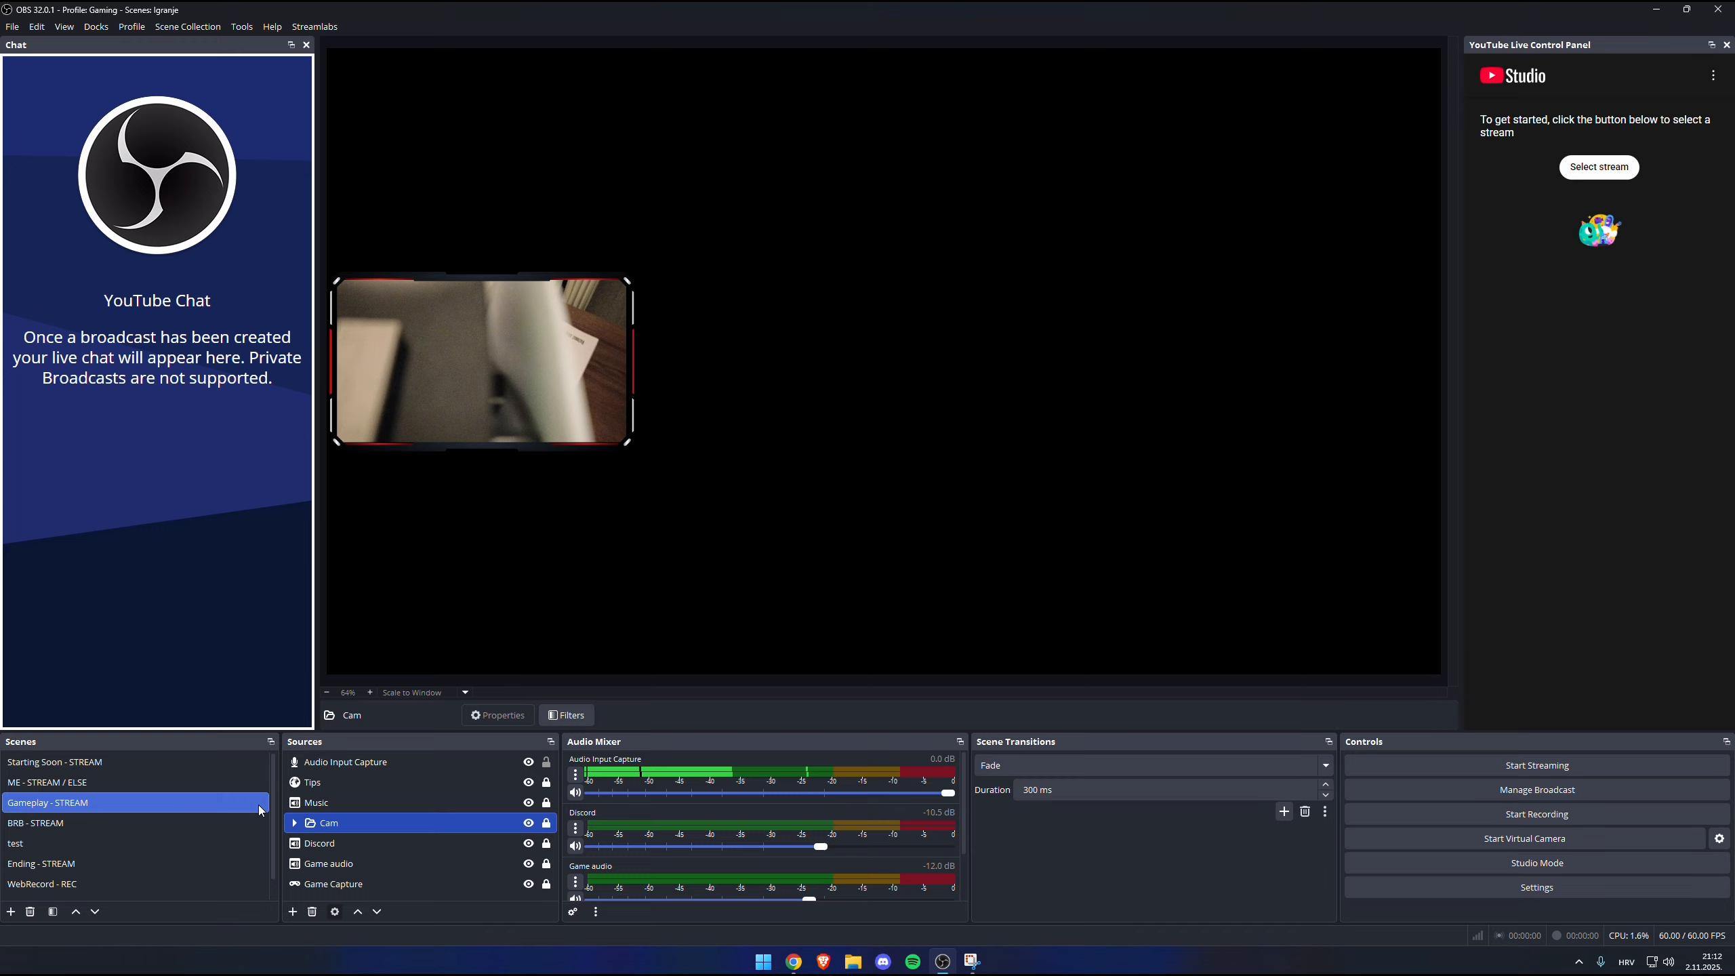
right_click(326, 822)
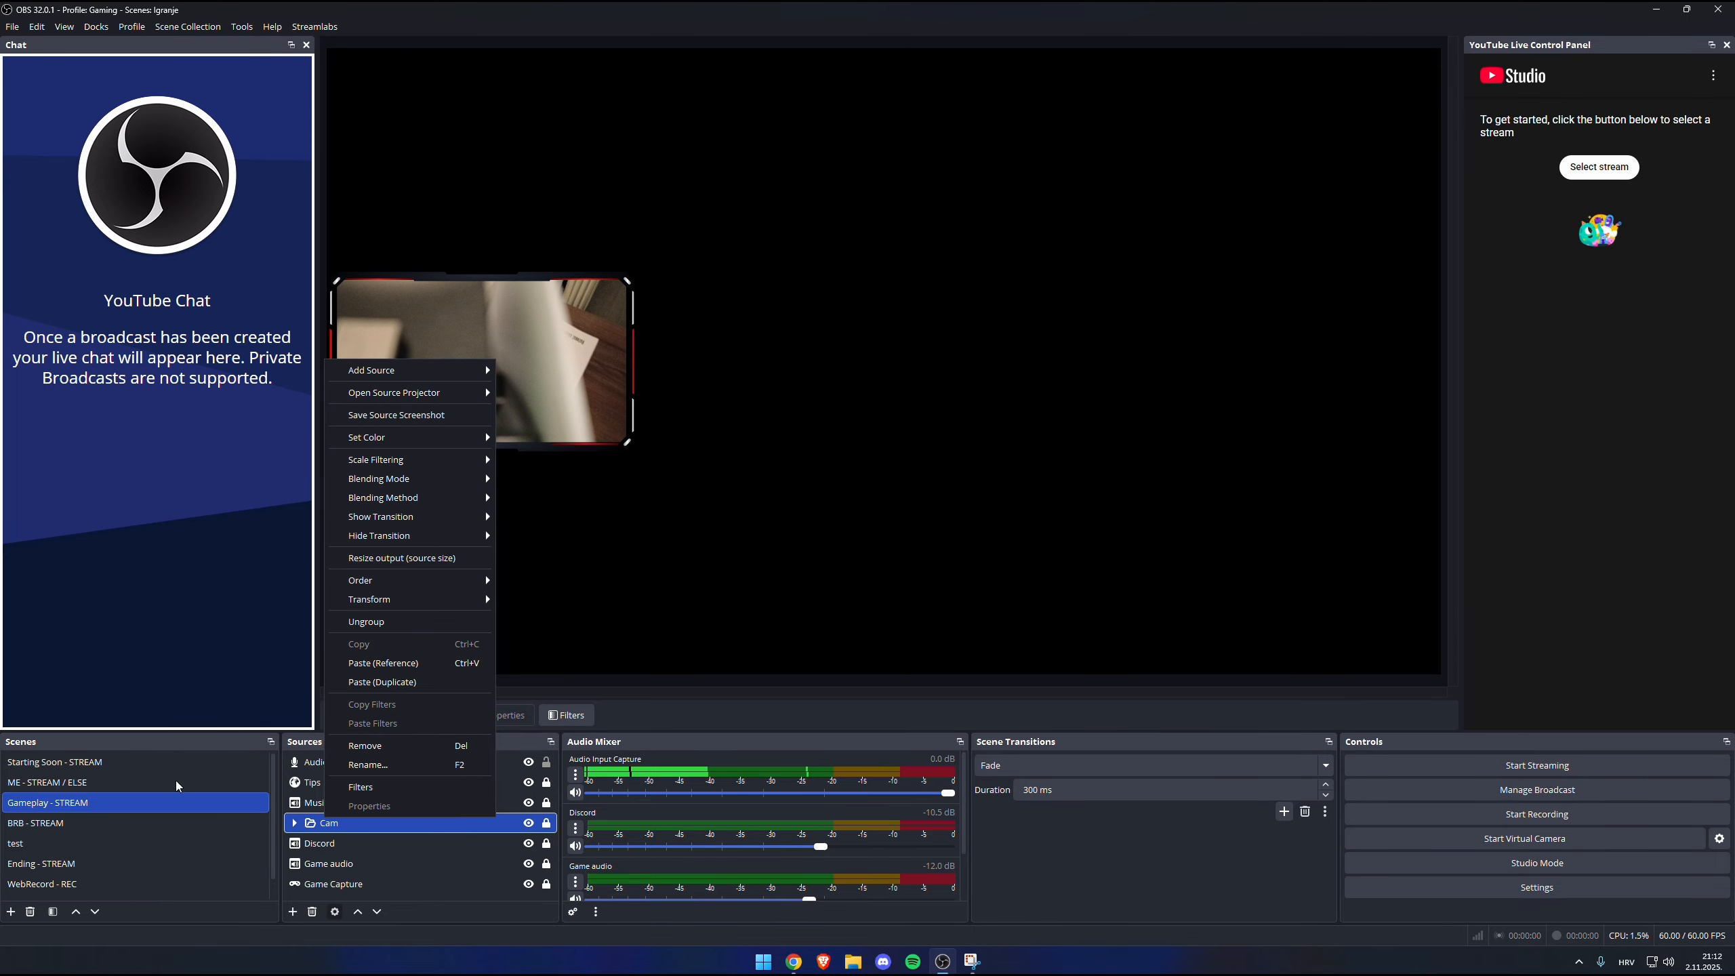
left_click(154, 798)
left_click(155, 784)
left_click(149, 800)
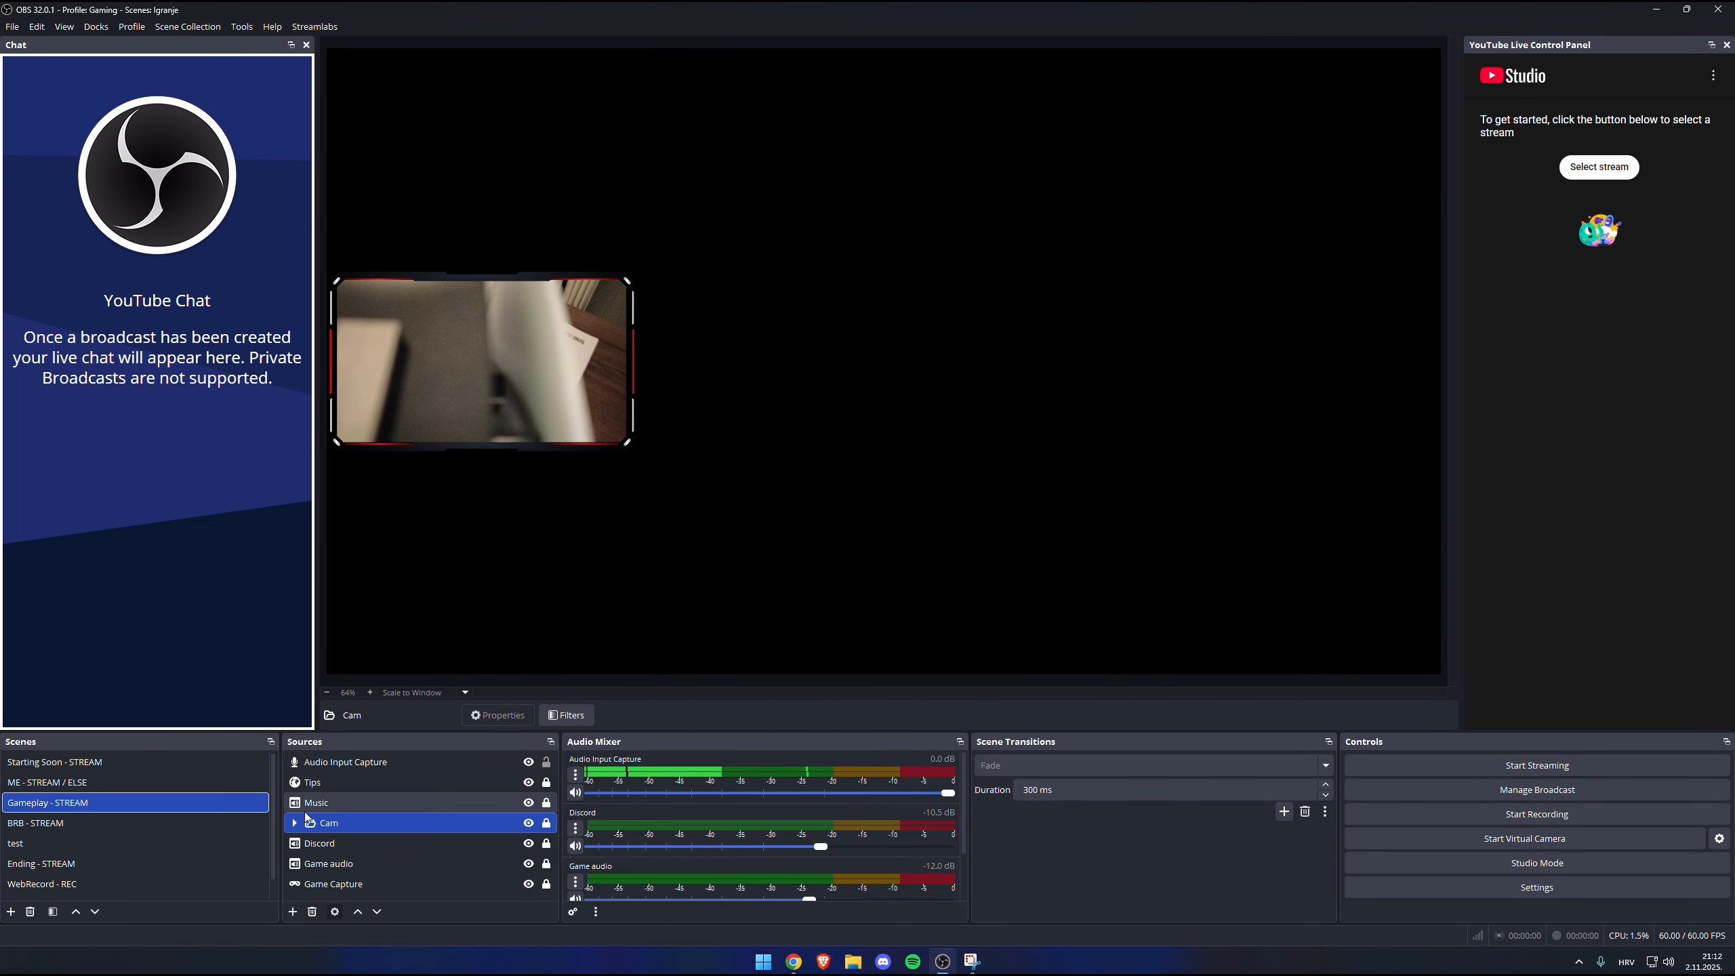
right_click(350, 827)
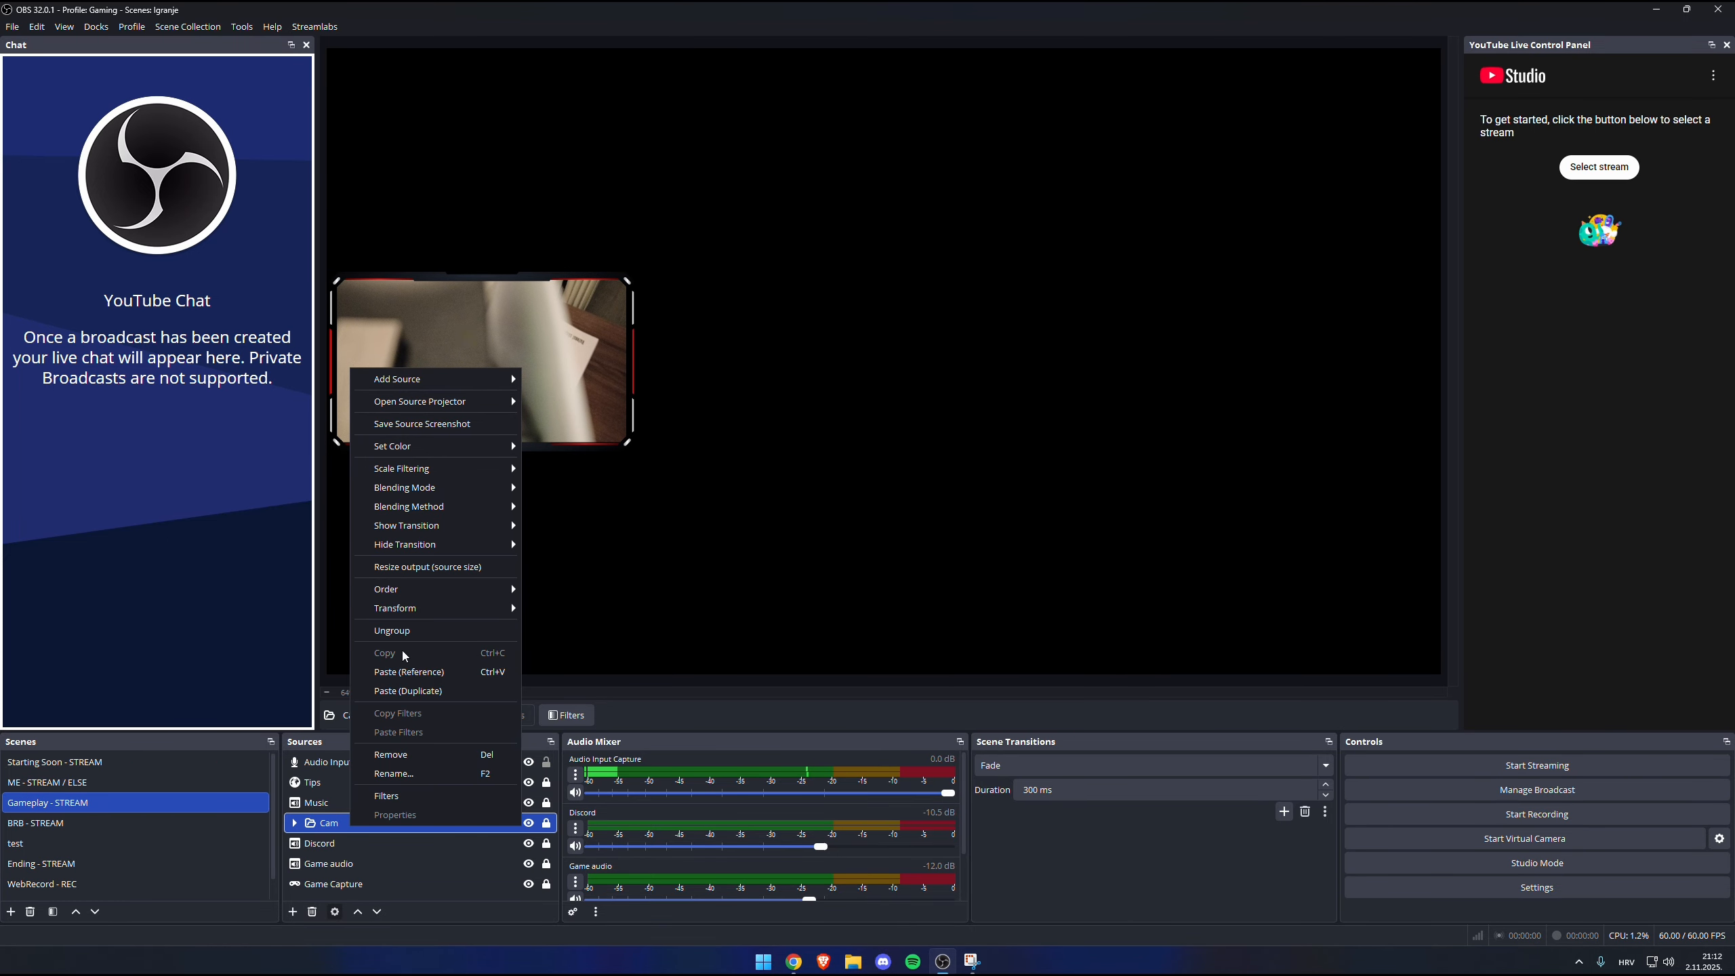
left_click(137, 884)
Paste the previously copied Cam group into the test scene as a duplicate.
left_click(137, 823)
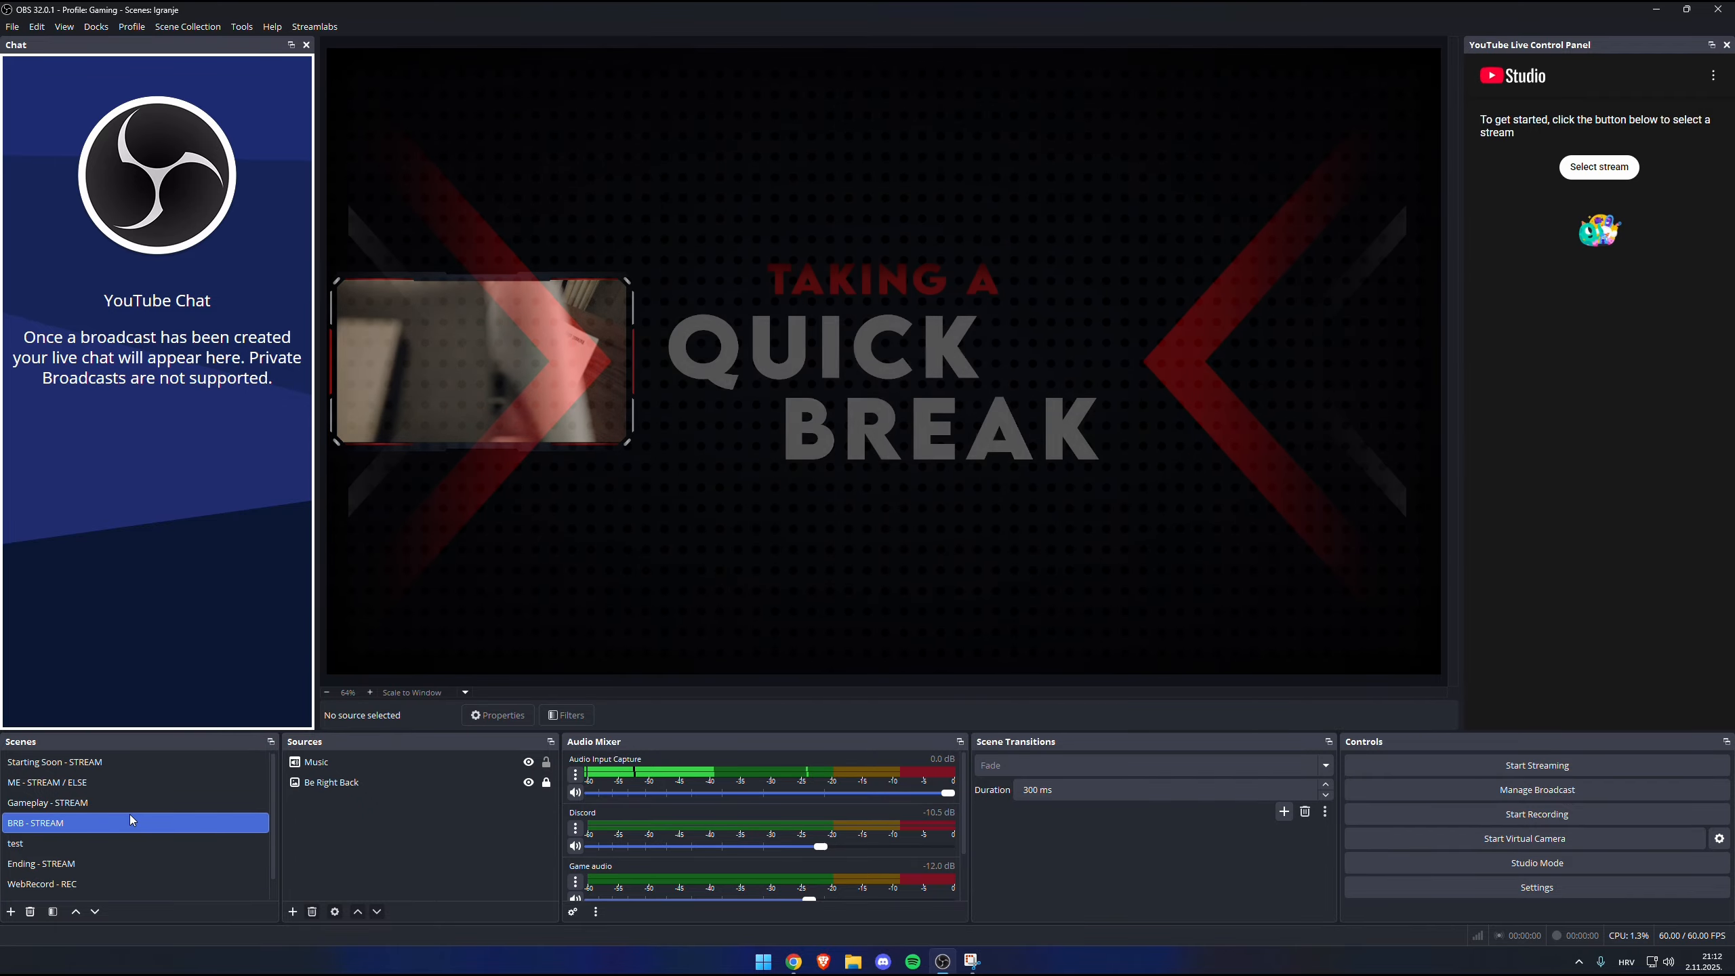
left_click(129, 840)
left_click(136, 802)
left_click(123, 840)
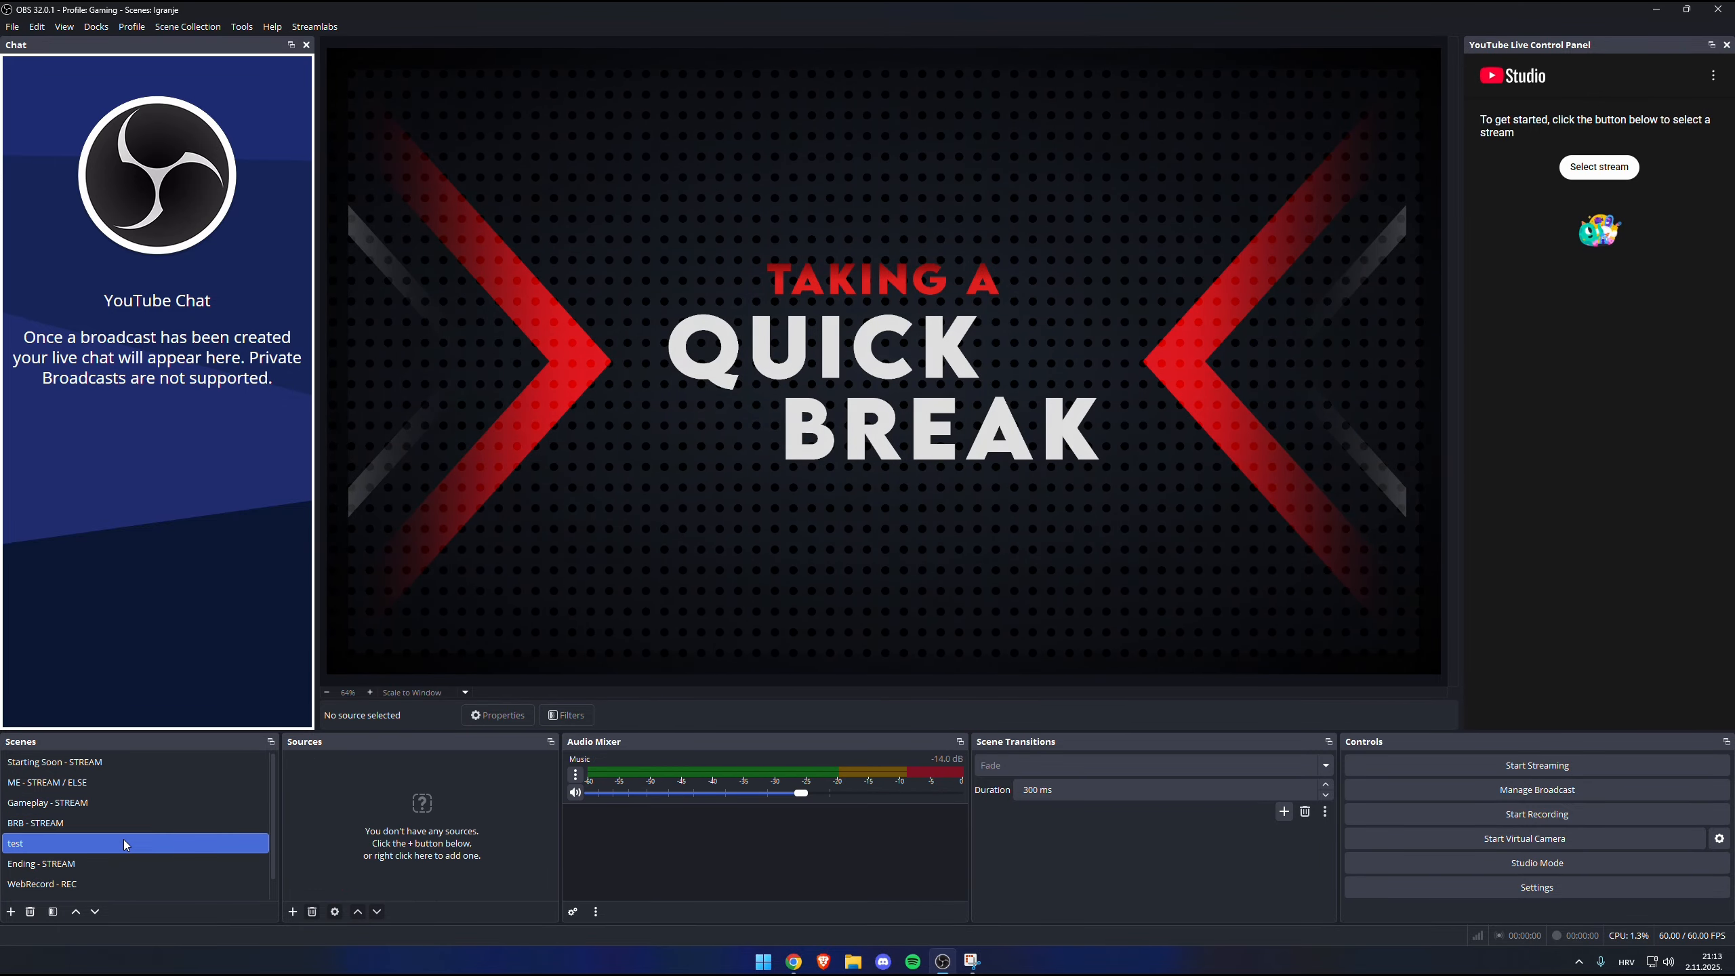
right_click(342, 809)
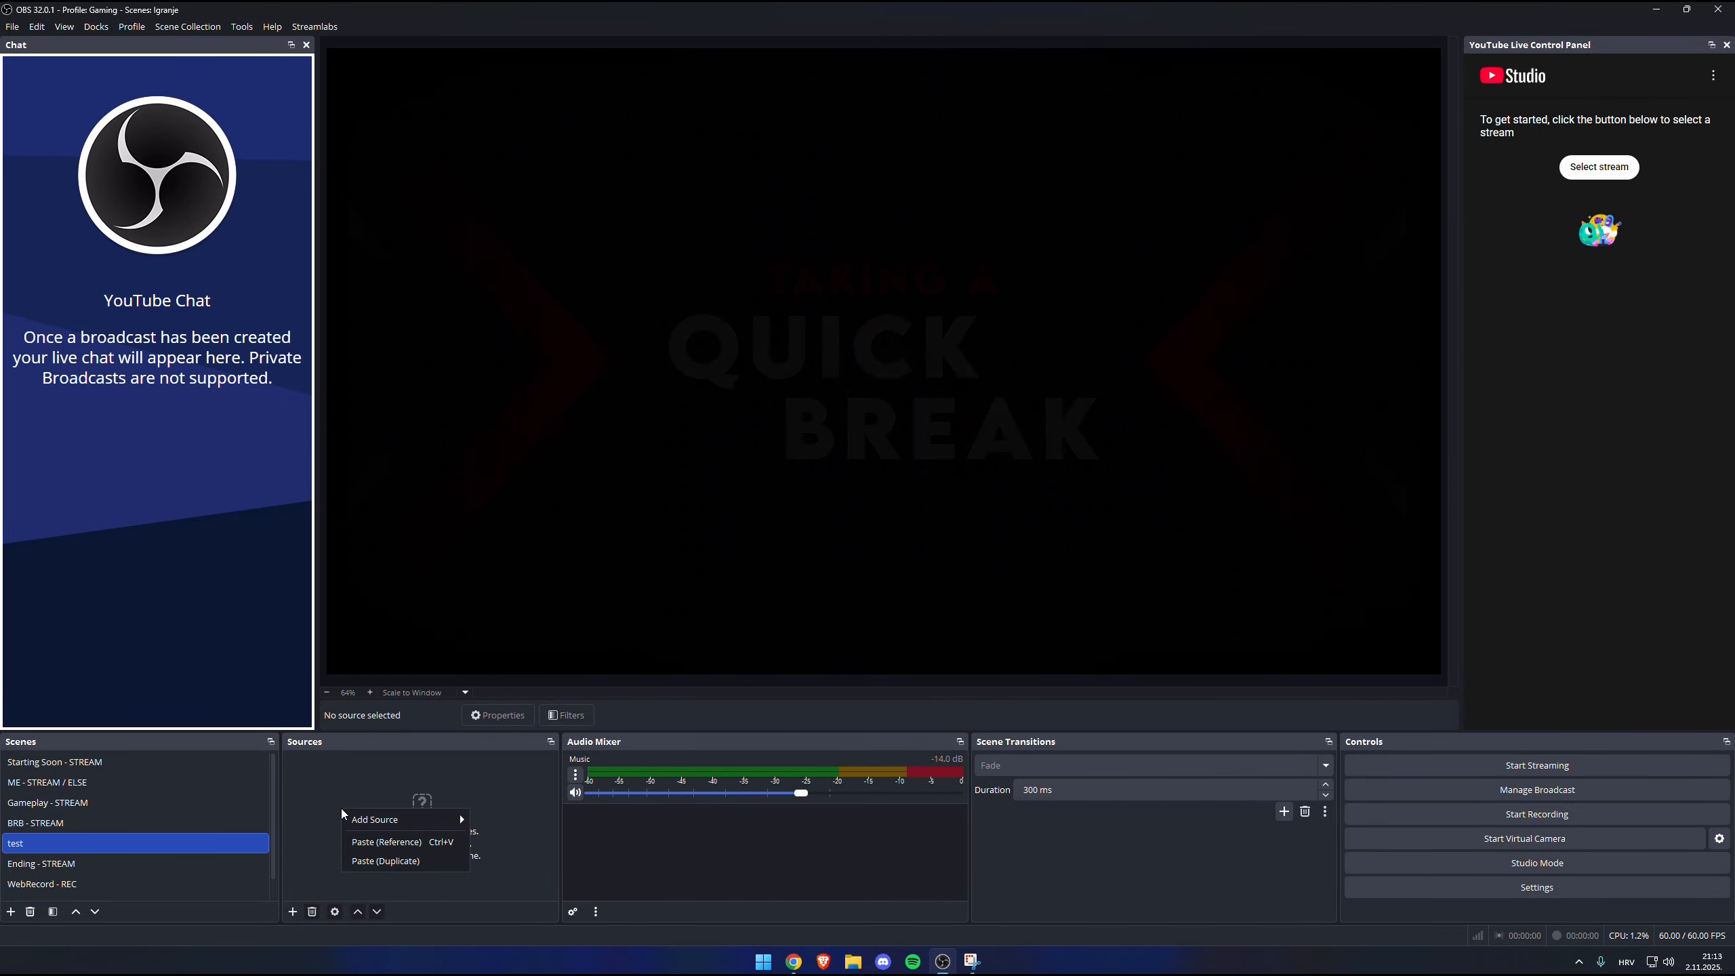
left_click(379, 861)
left_click(577, 499)
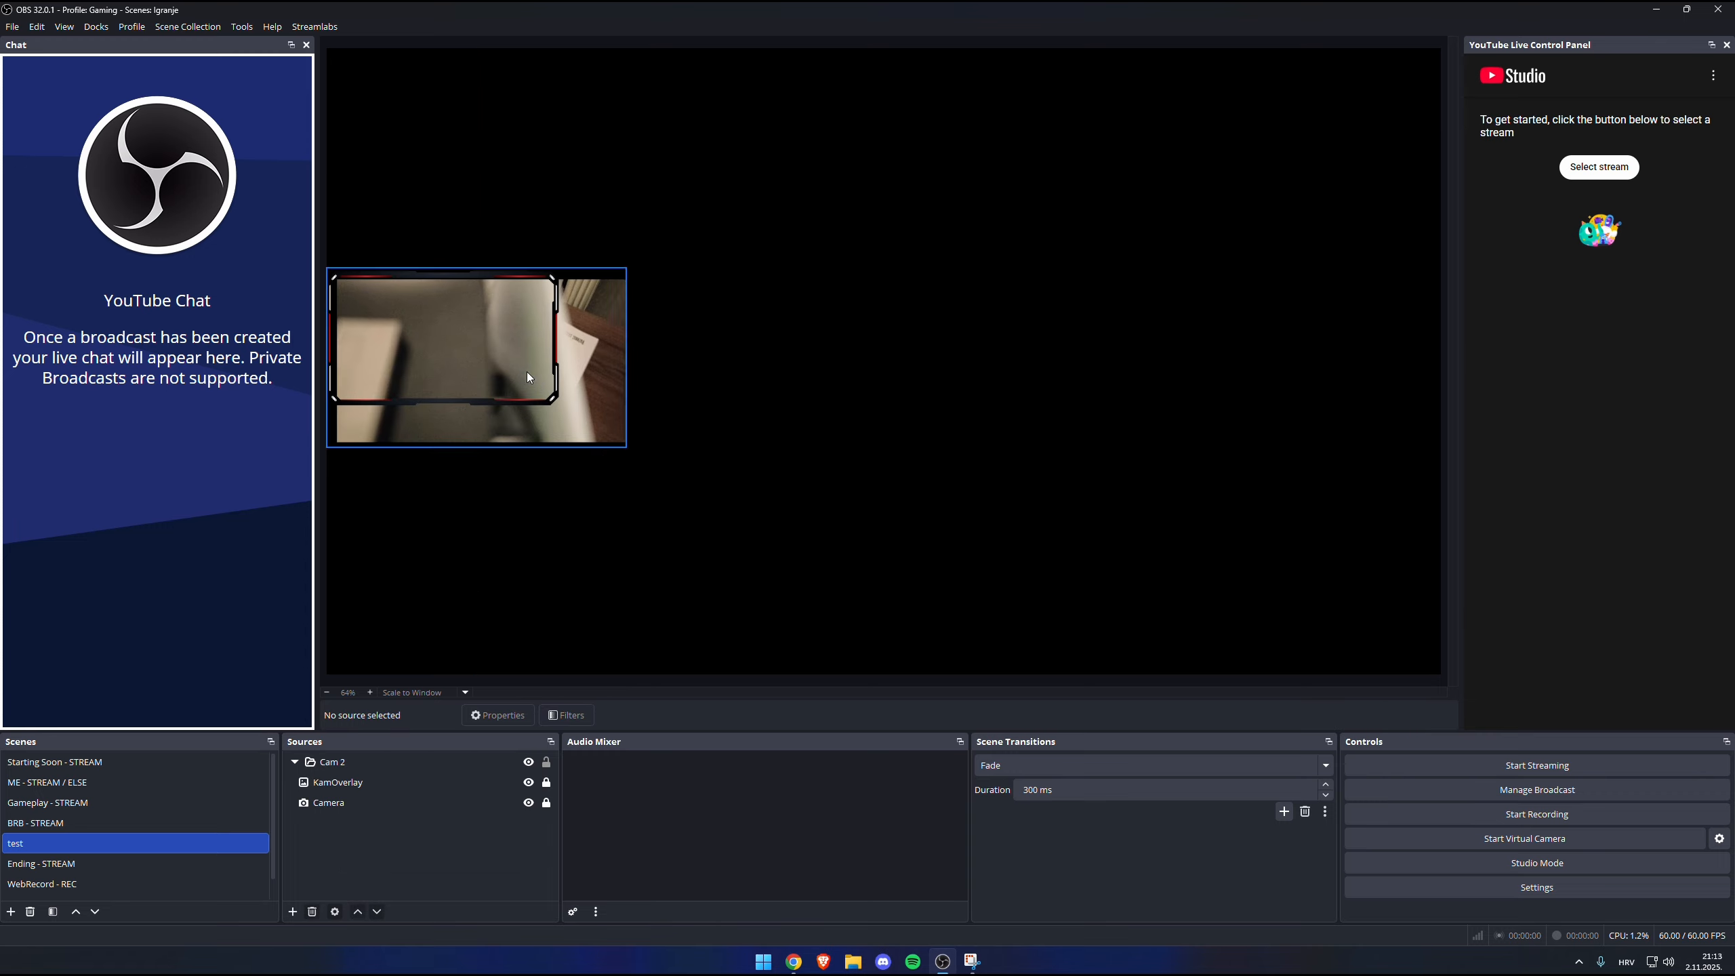
Hide KamOverlay in the test scene's duplicated Cam group and compare it with the Cam group in Gameplay - STREAM.
left_click(528, 782)
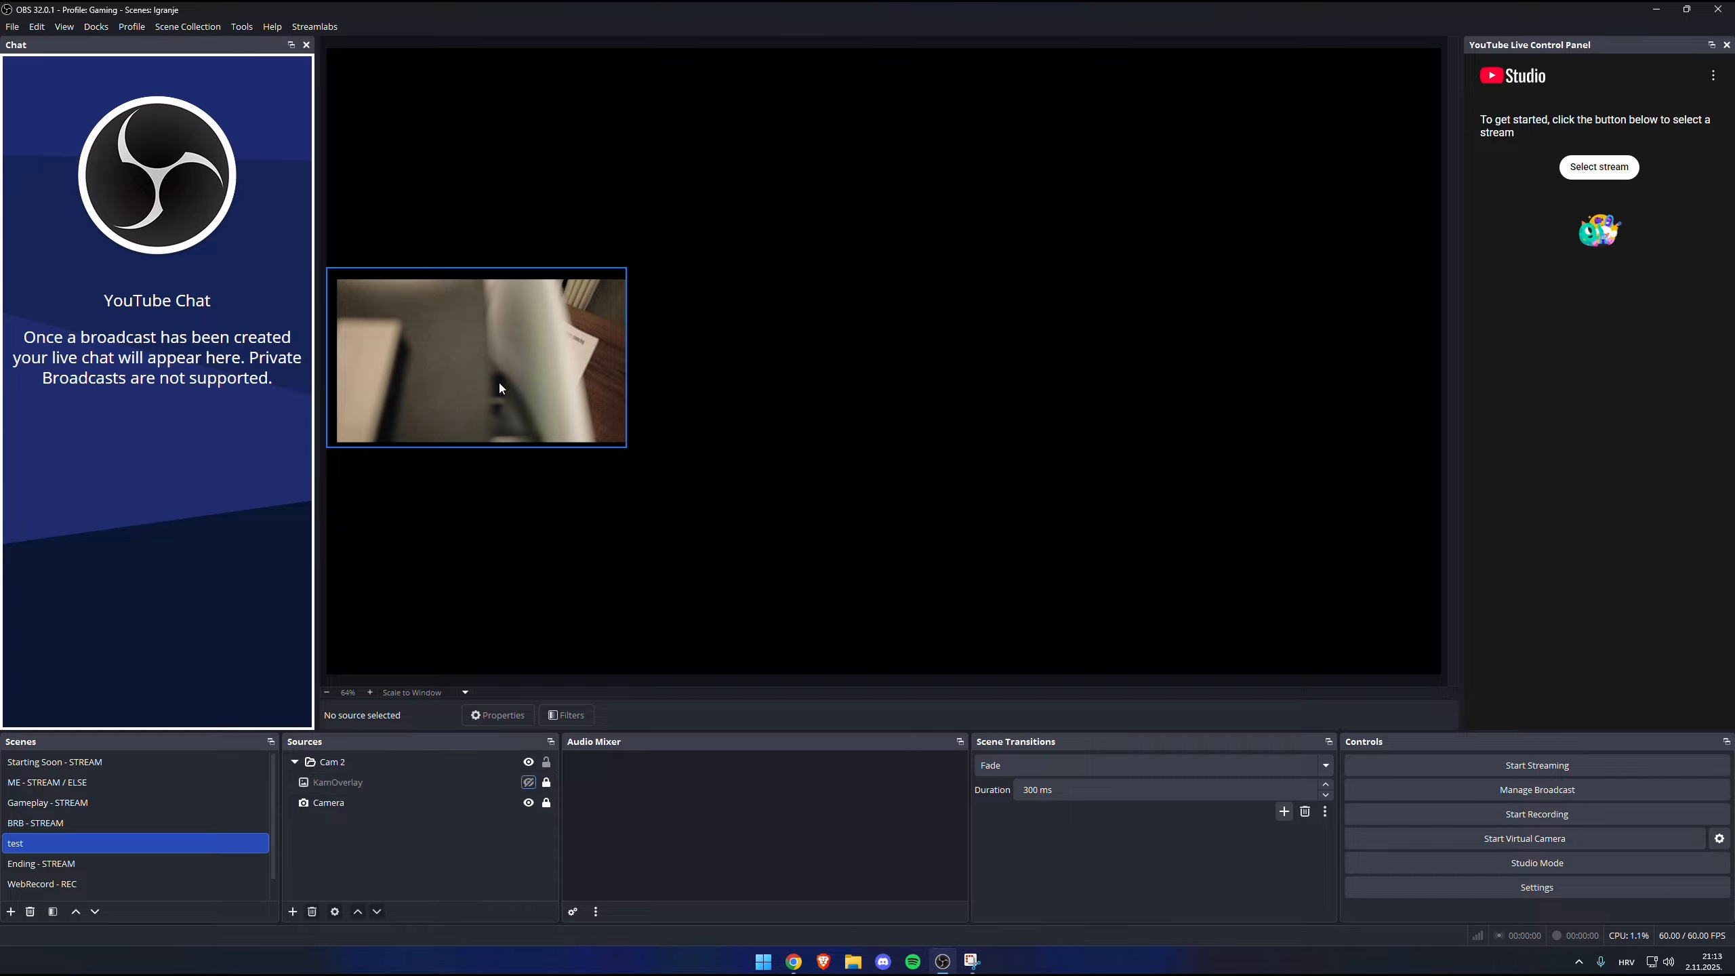
left_click(129, 800)
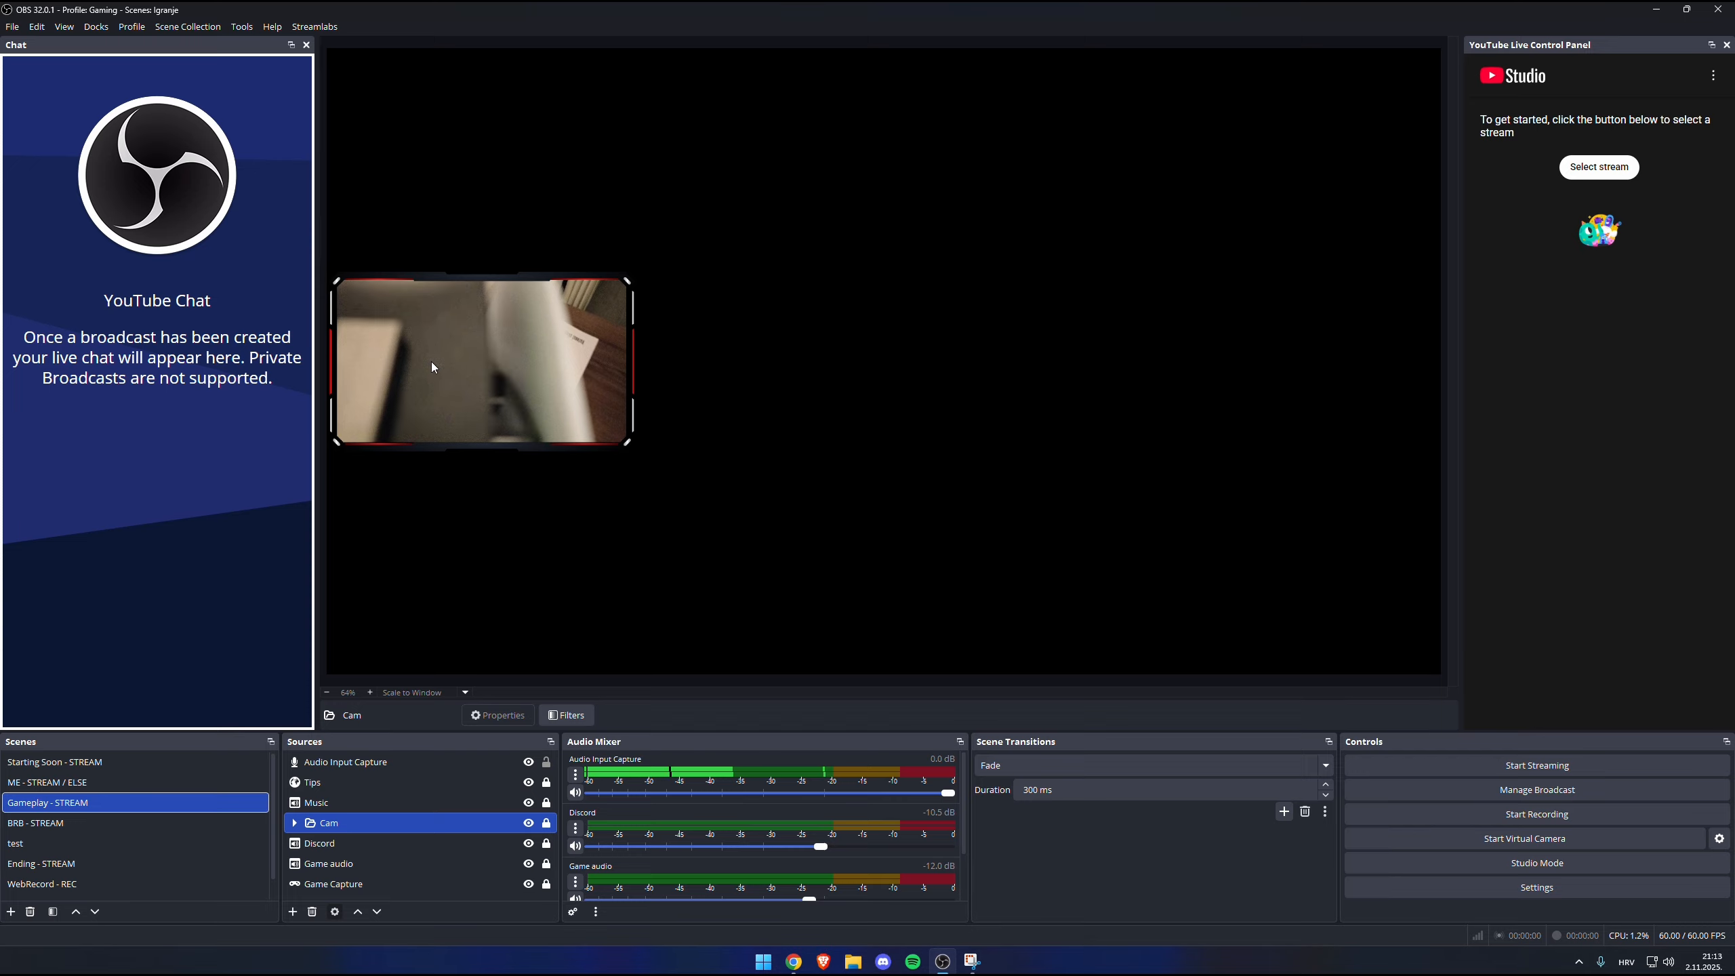
left_click(111, 845)
right_click(362, 835)
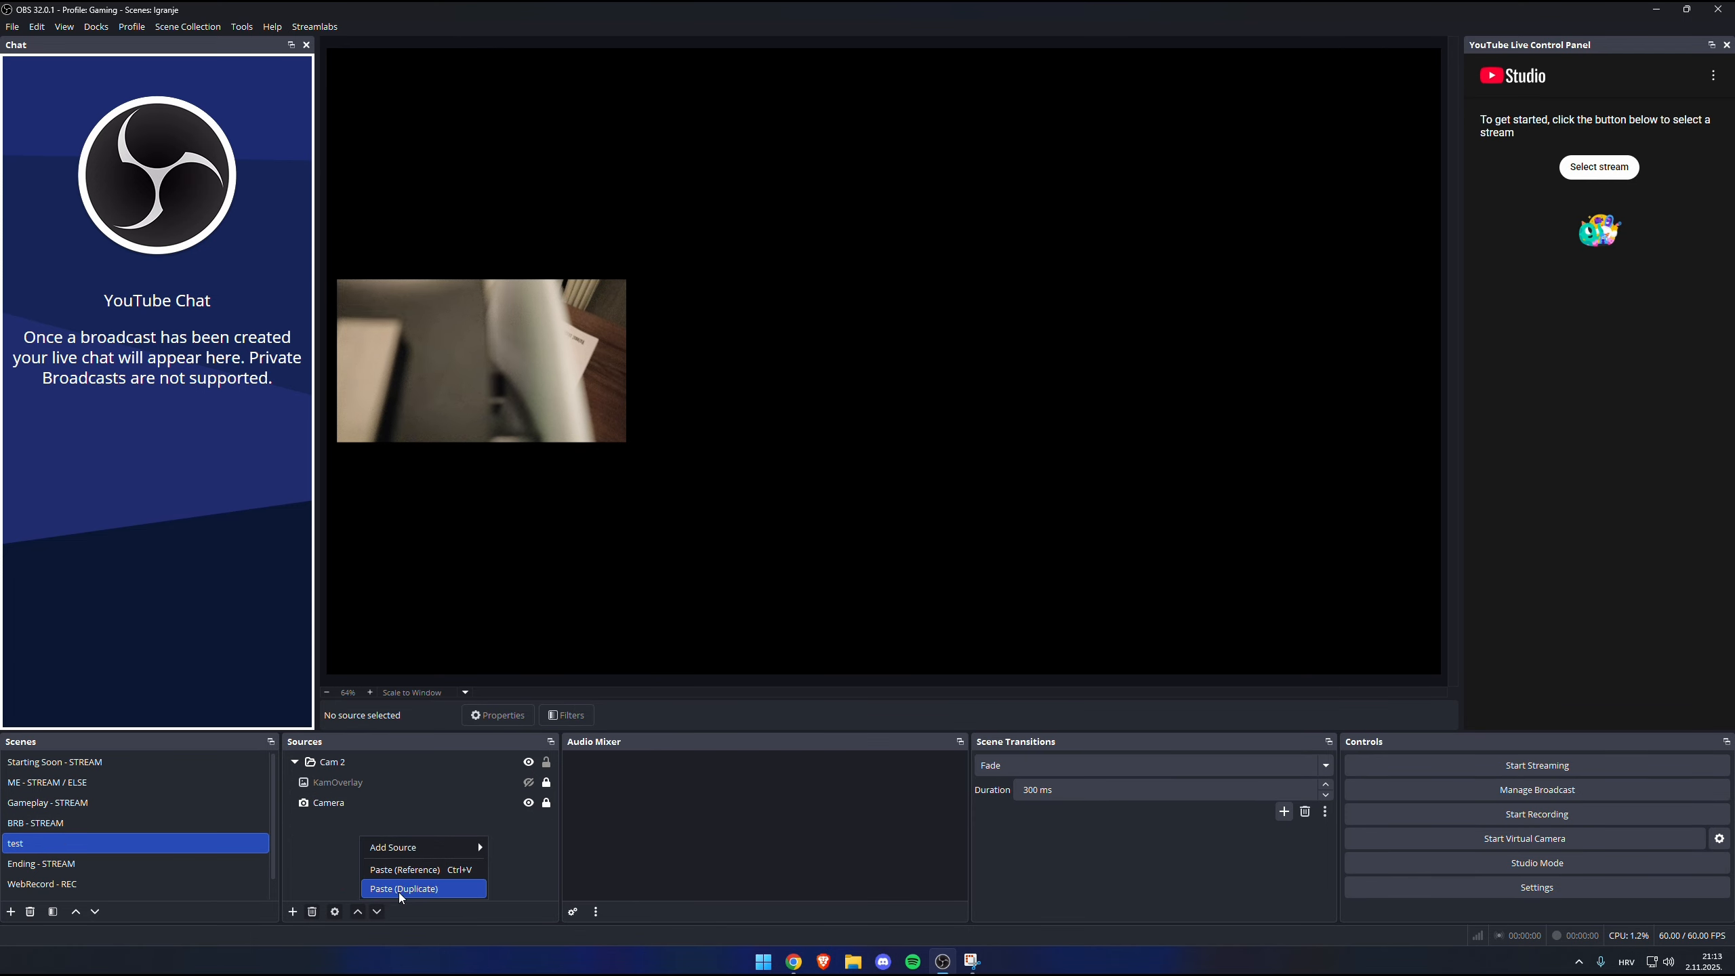
left_click(283, 865)
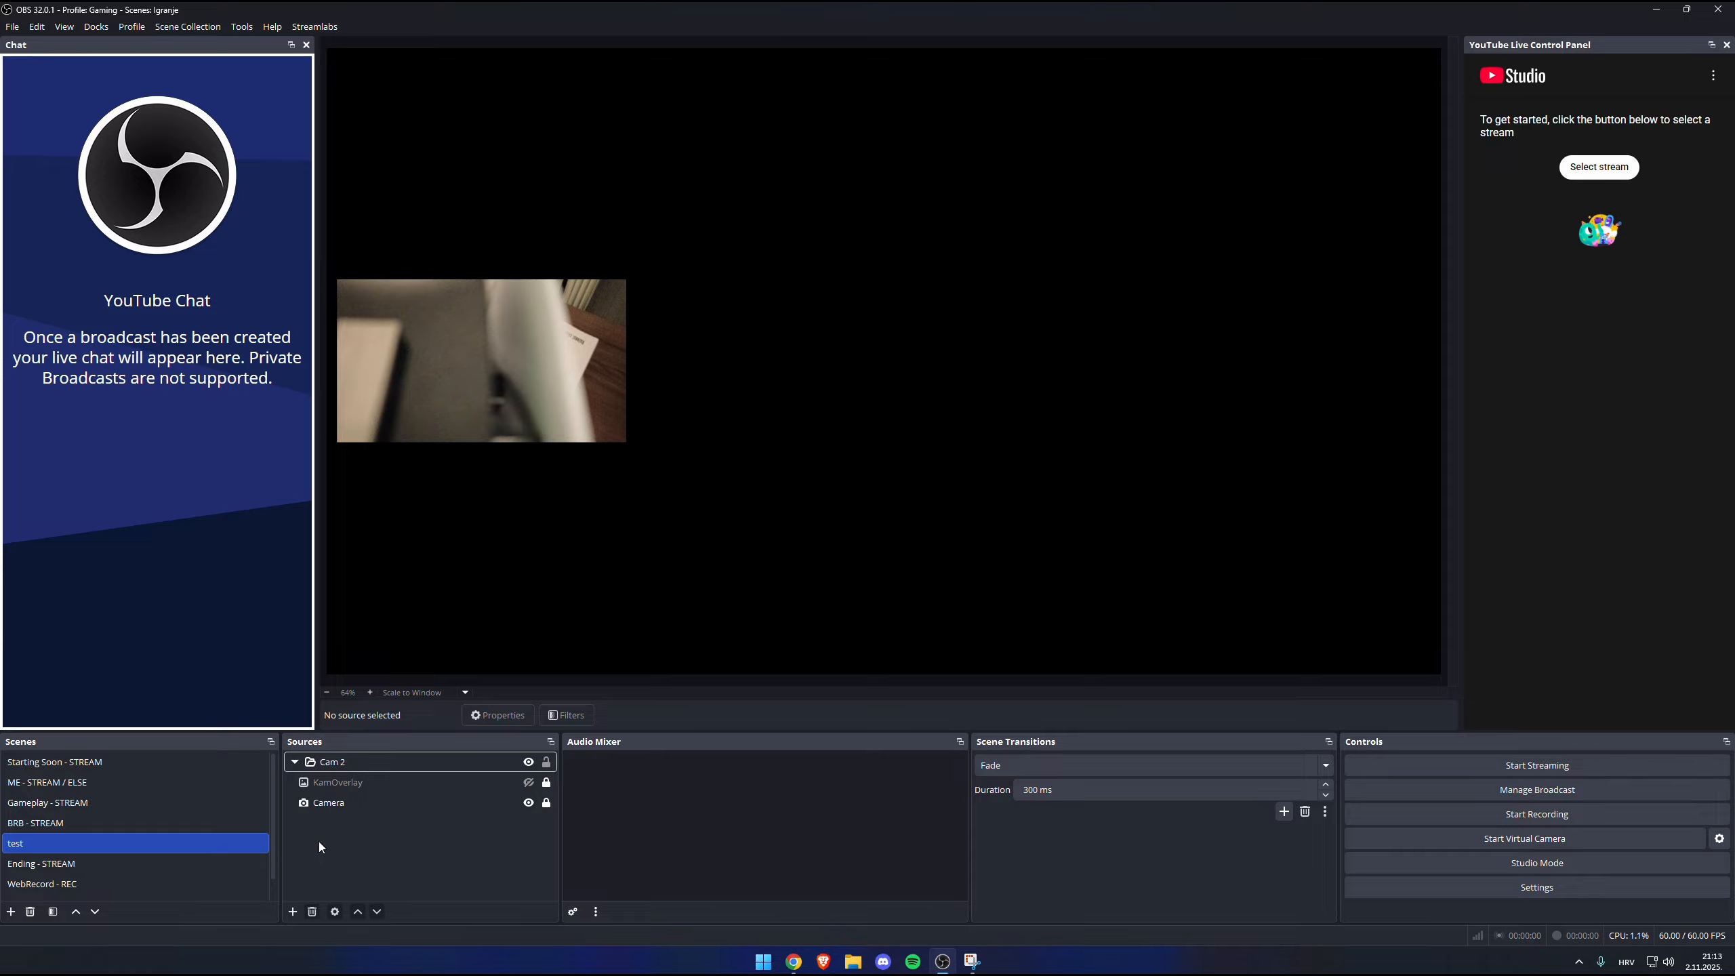
Switch to the PlayStation5 scene collection and toggle the Kamera source's visibility off and back on.
left_click(196, 31)
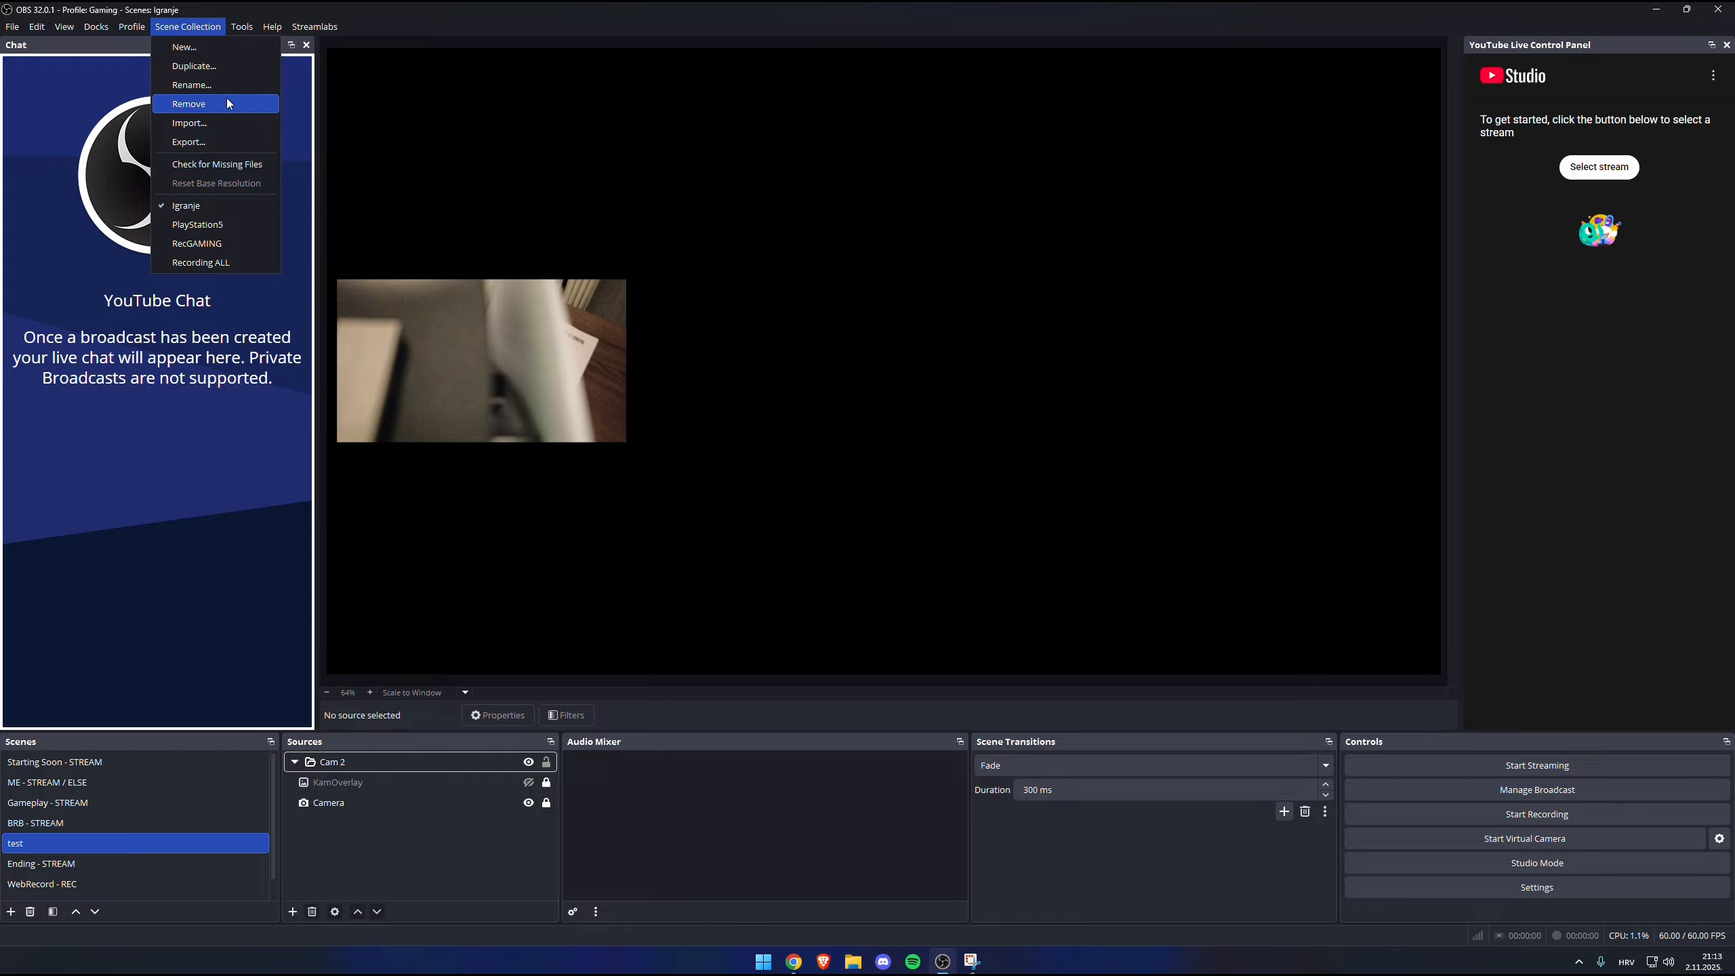
left_click(219, 229)
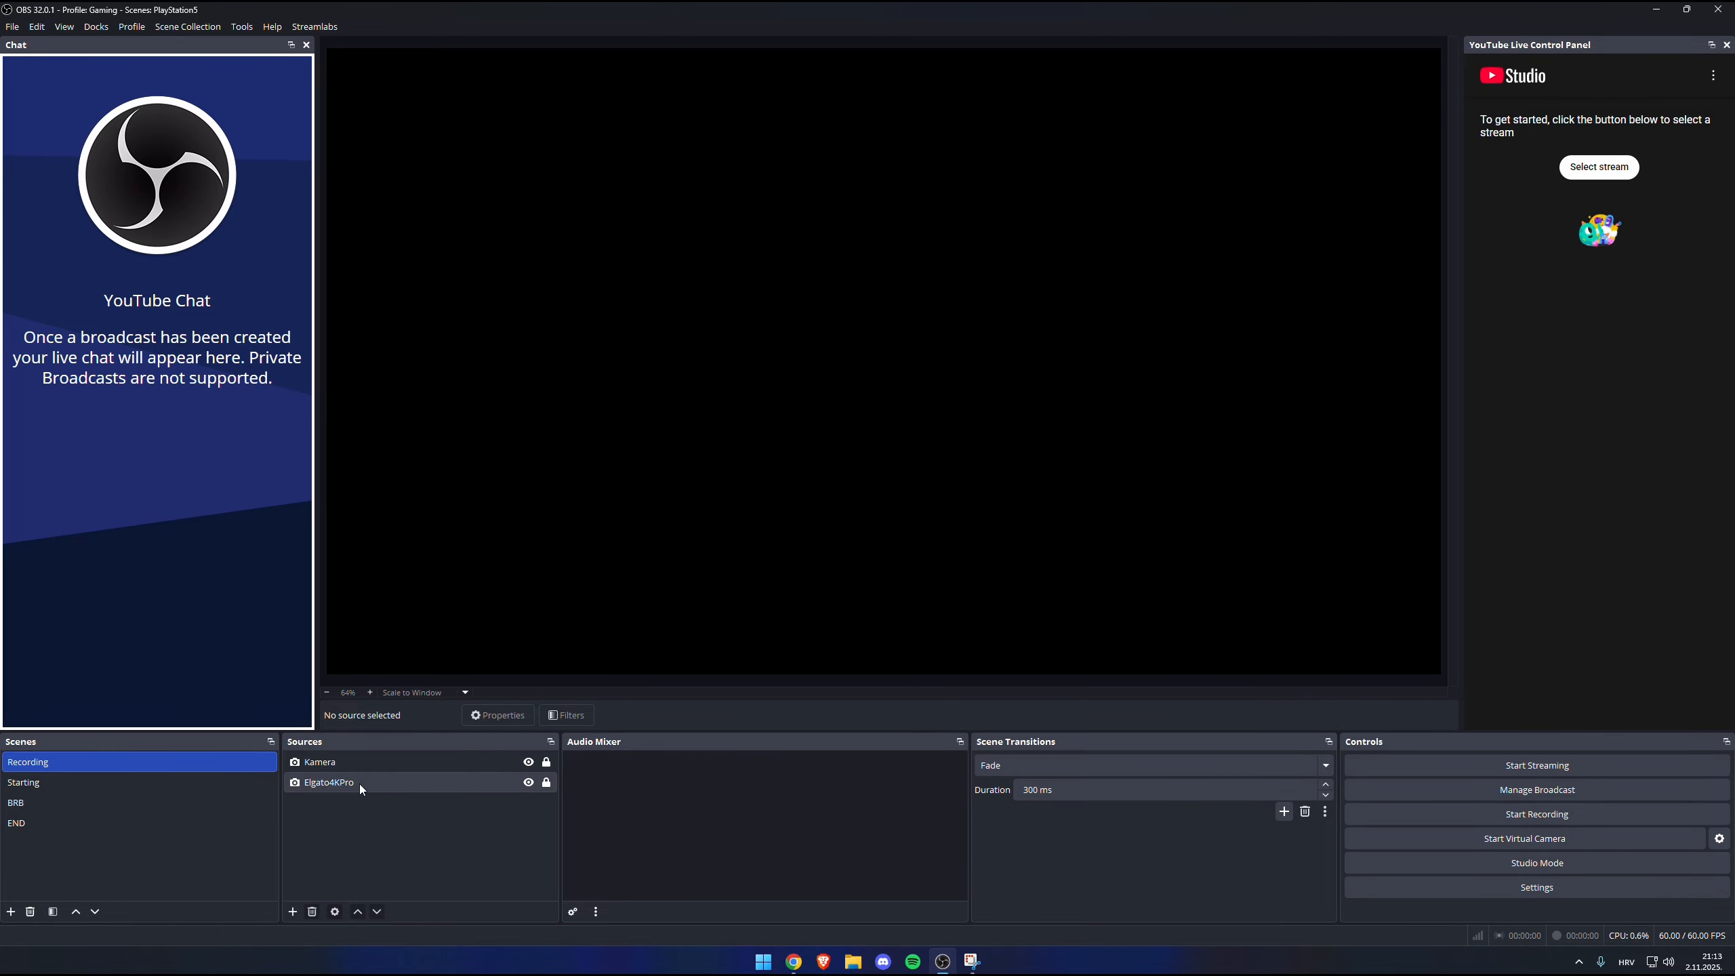
left_click(528, 765)
left_click(529, 765)
View the BRB, Starting and END scenes of the PlayStation5 collection and return to the Recording scene.
left_click(179, 801)
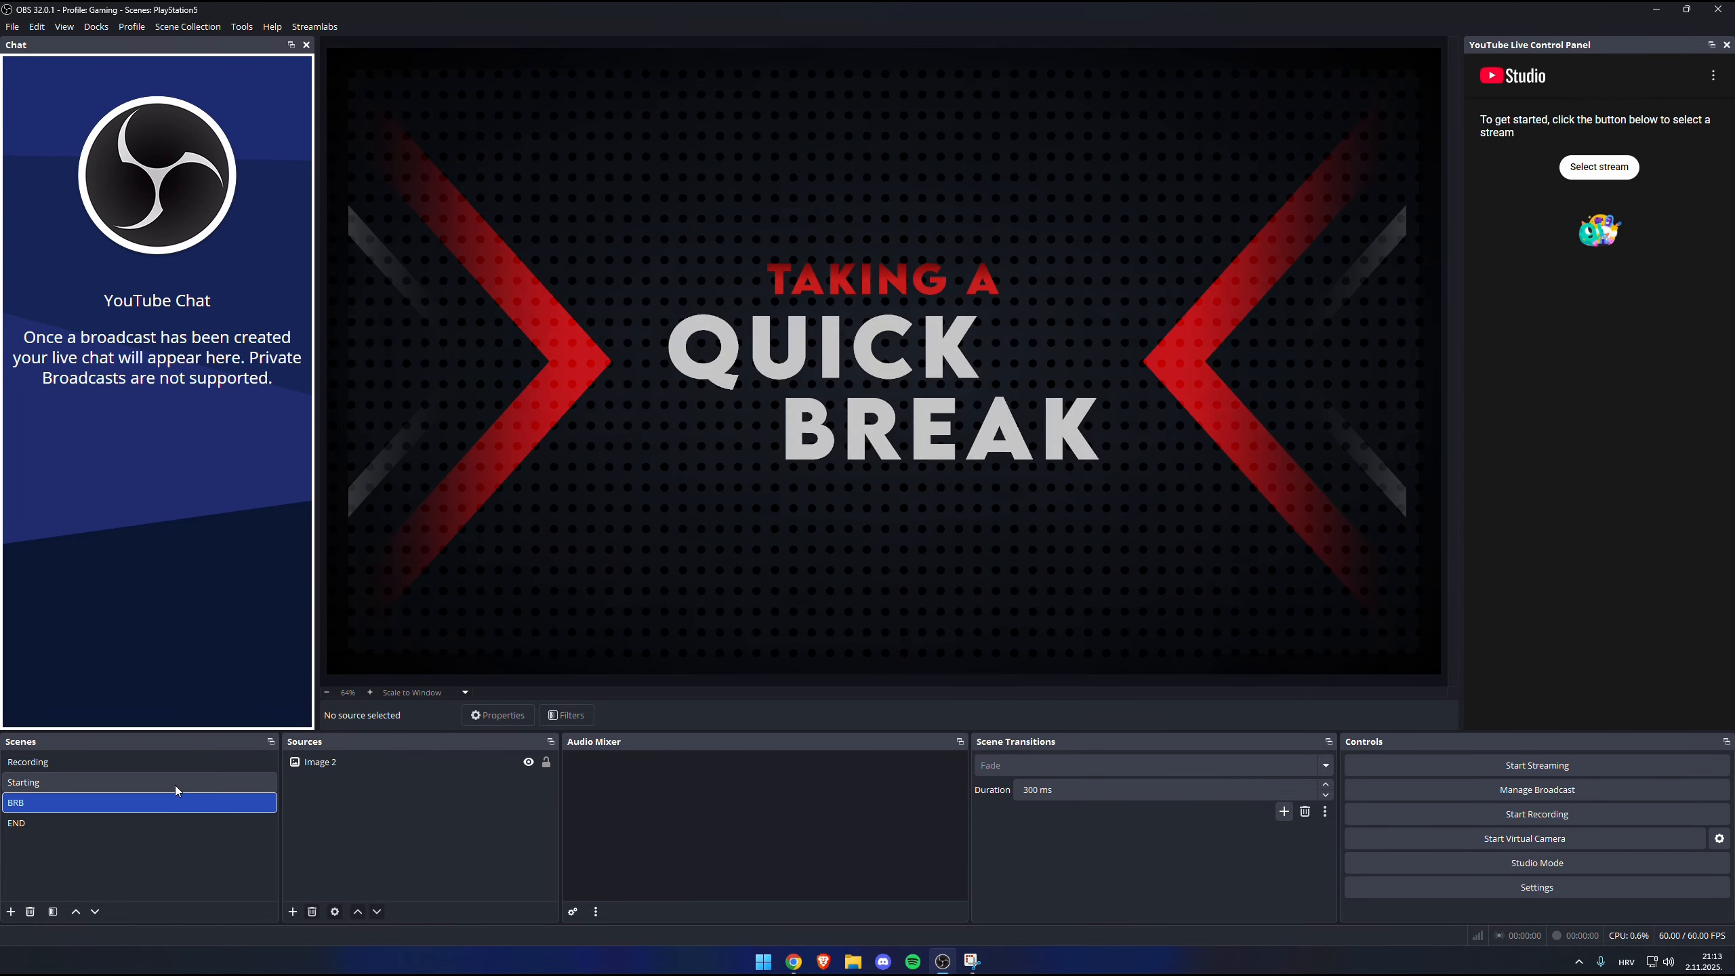
left_click(179, 770)
left_click(179, 779)
left_click(179, 803)
key("Down")
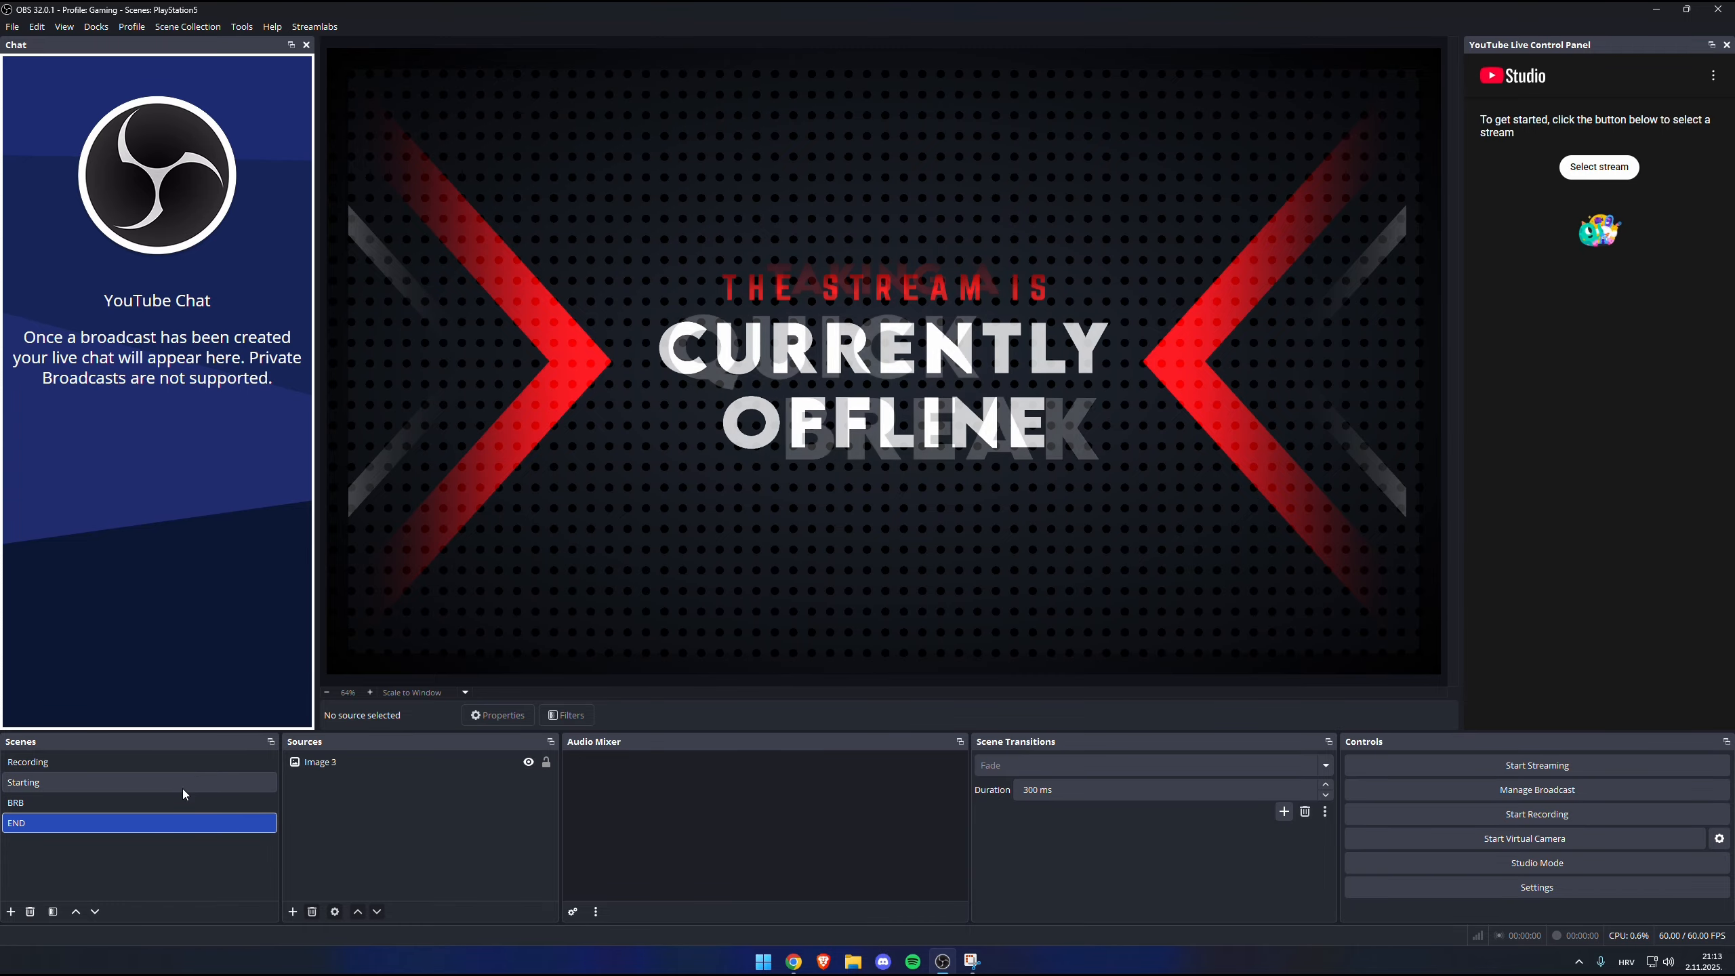
left_click(183, 783)
left_click(188, 764)
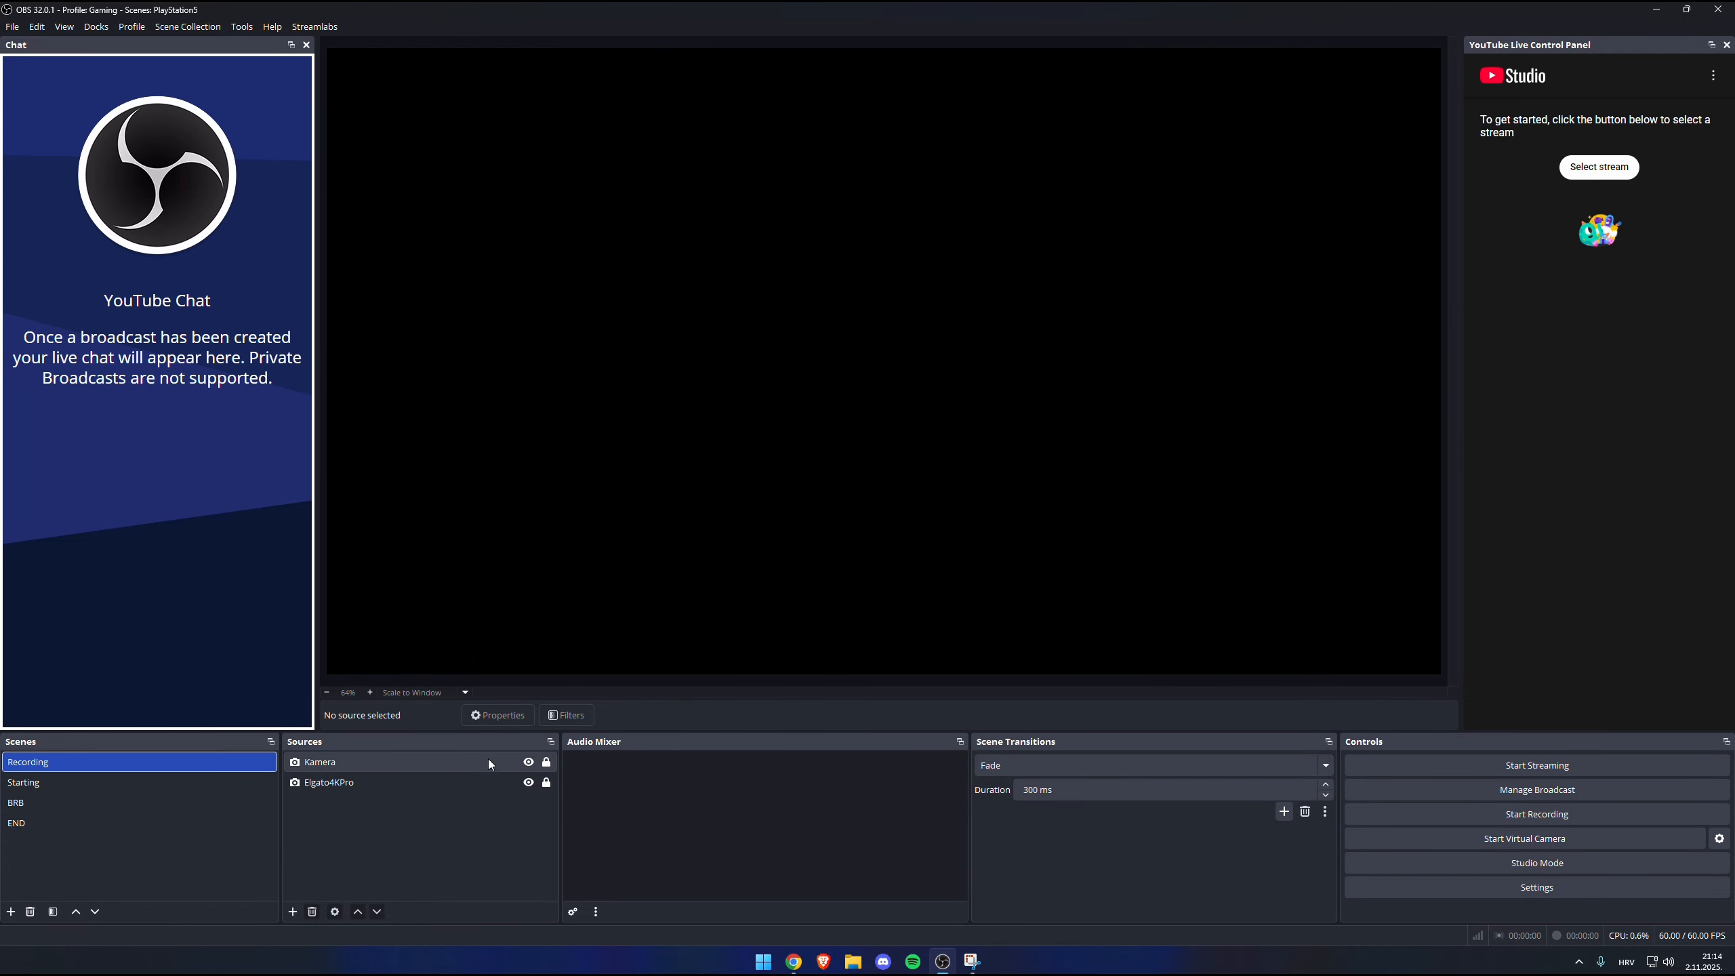
Restart the Kamera source in the Recording scene by reselecting Insta360 Link 2 as its device.
left_click(506, 762)
left_click(528, 763)
left_click(529, 763)
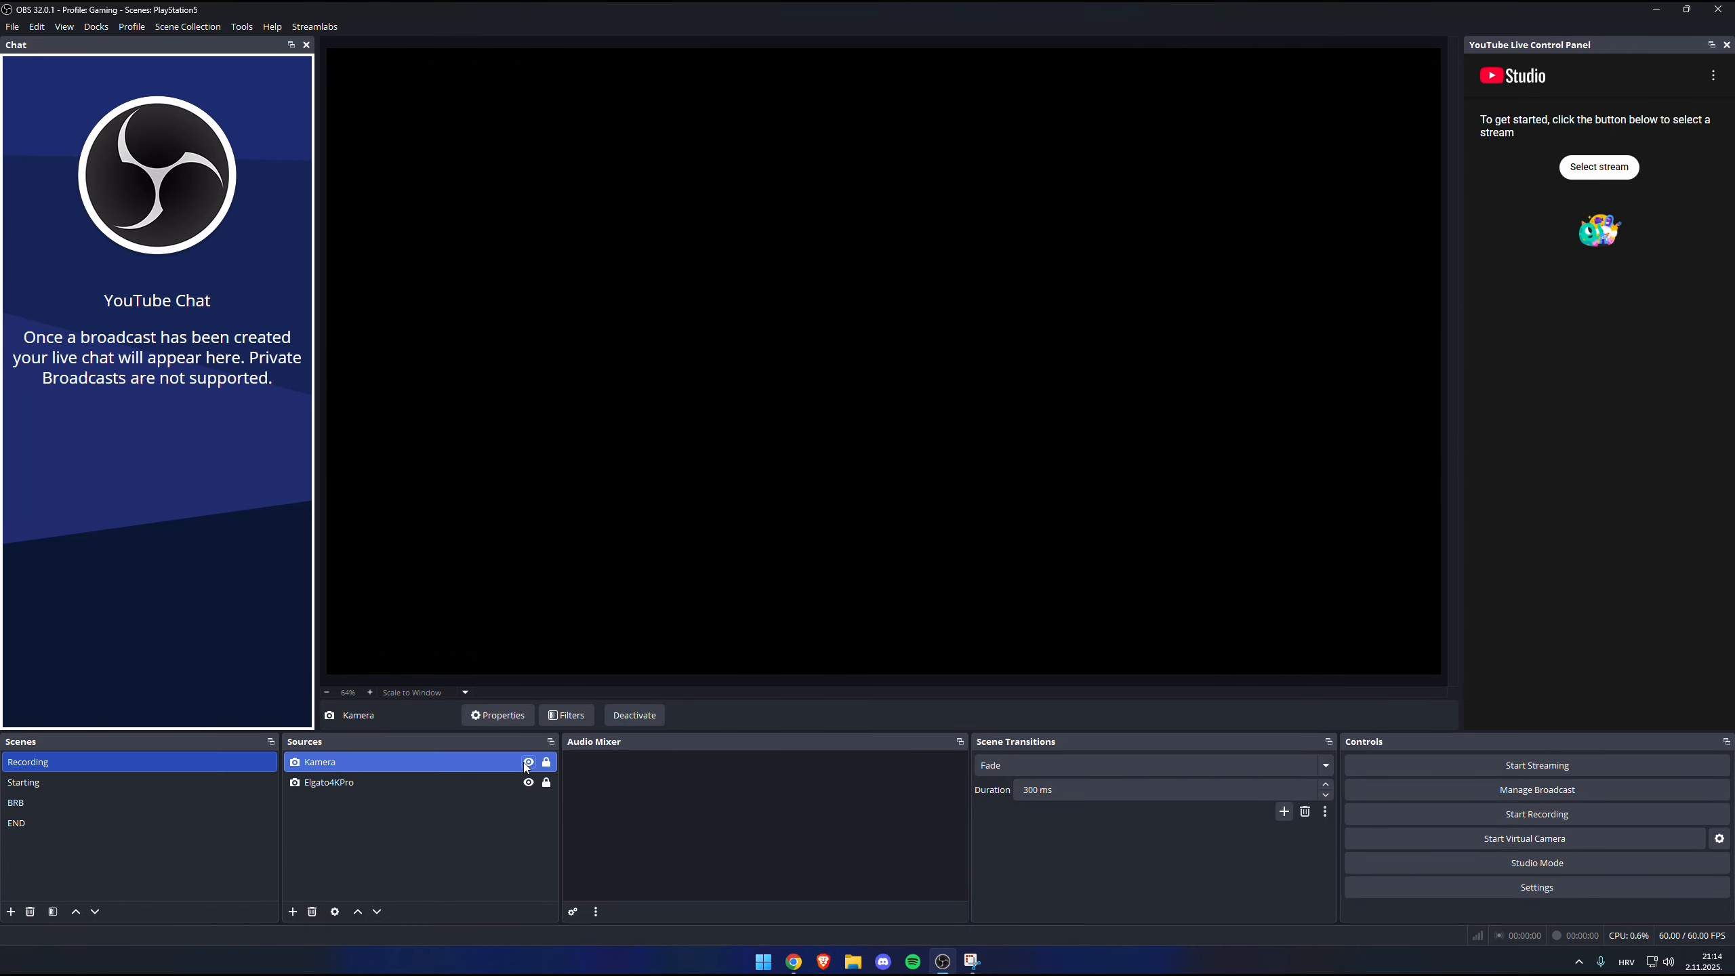
left_click(339, 813)
double_click(374, 765)
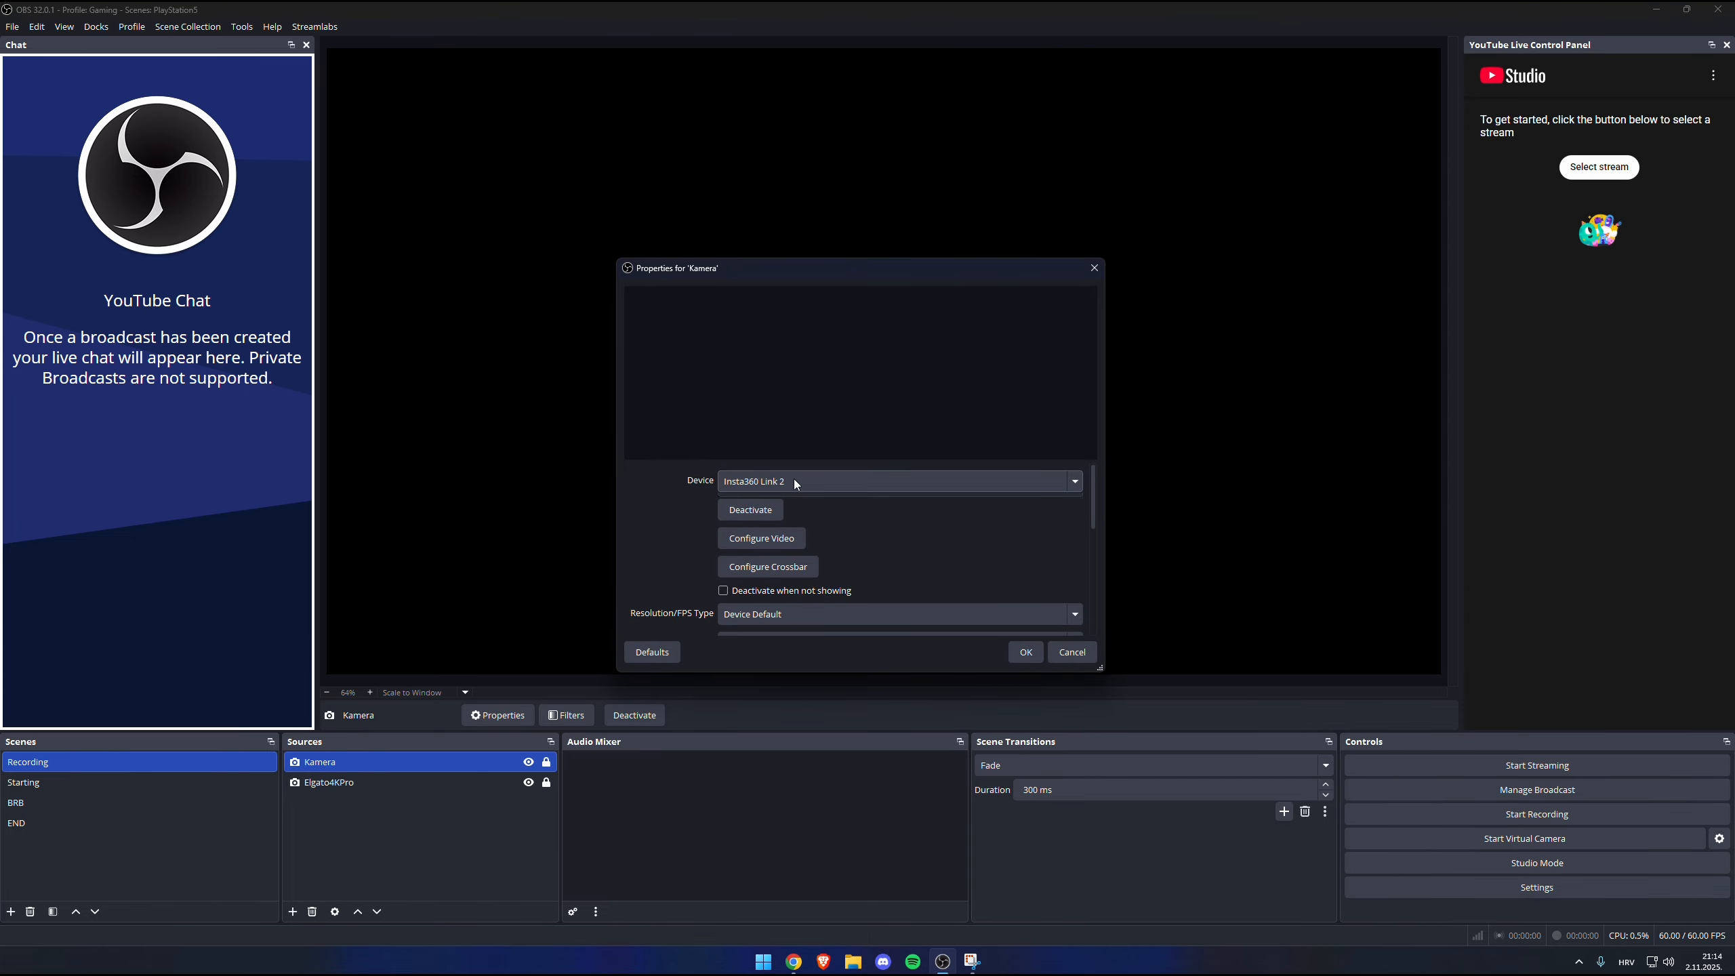
left_click(794, 480)
left_click(794, 523)
left_click(798, 483)
left_click(797, 502)
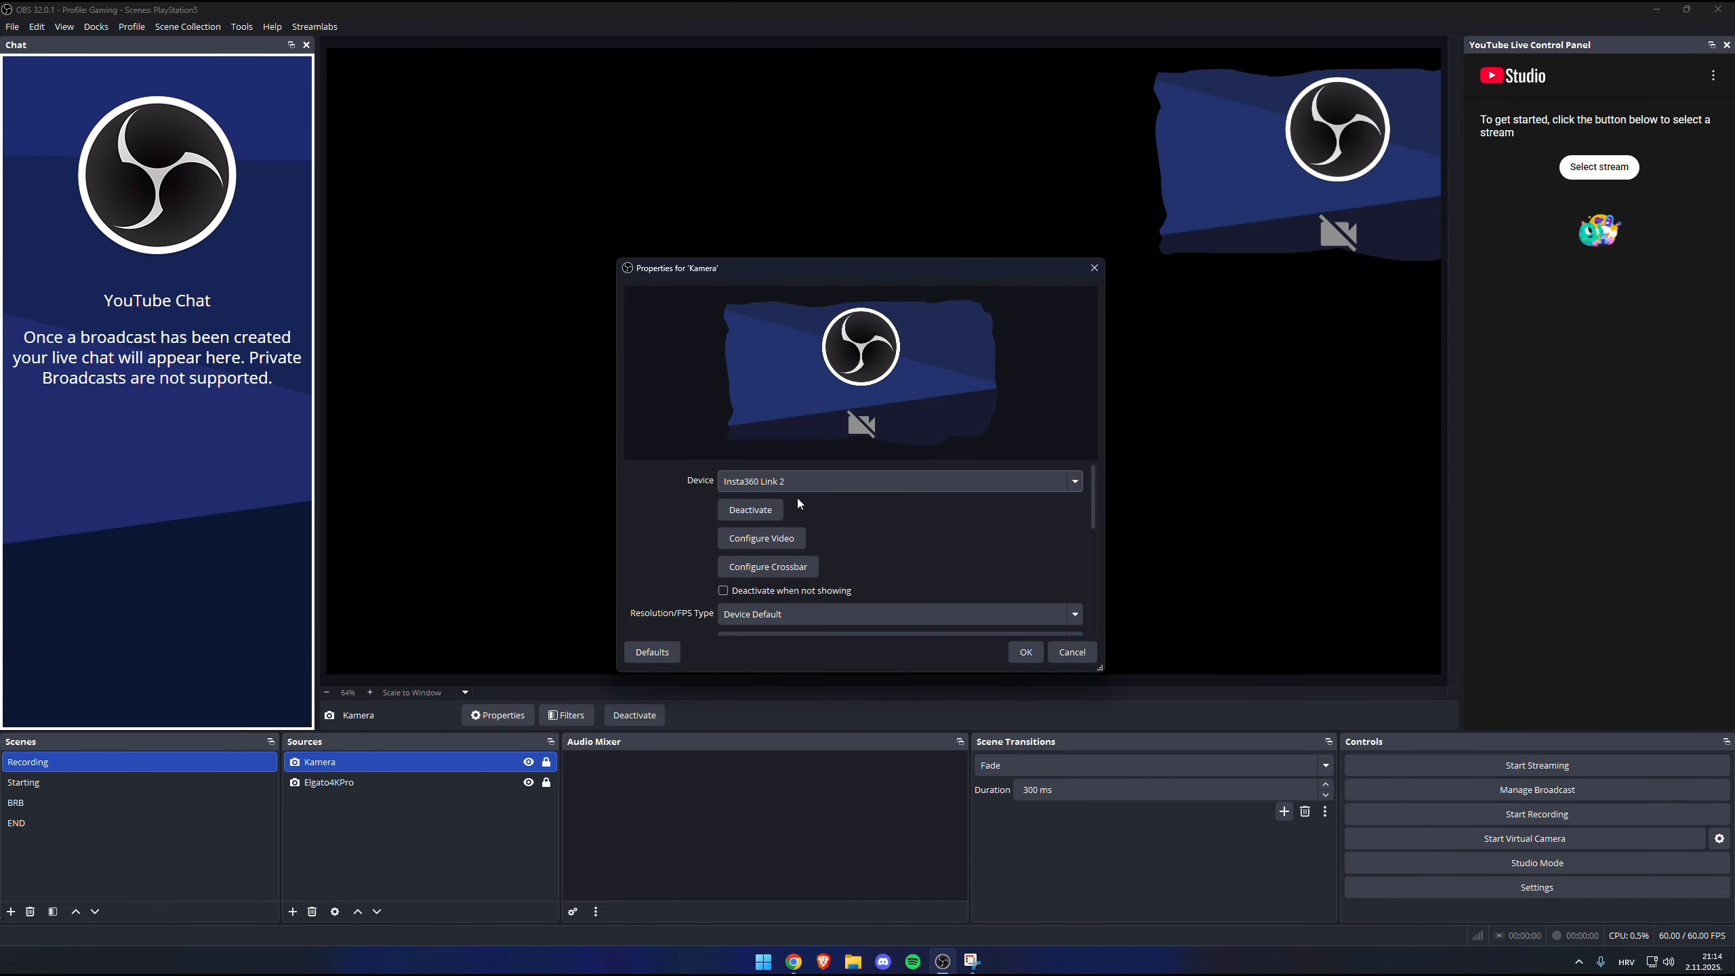
left_click(1024, 653)
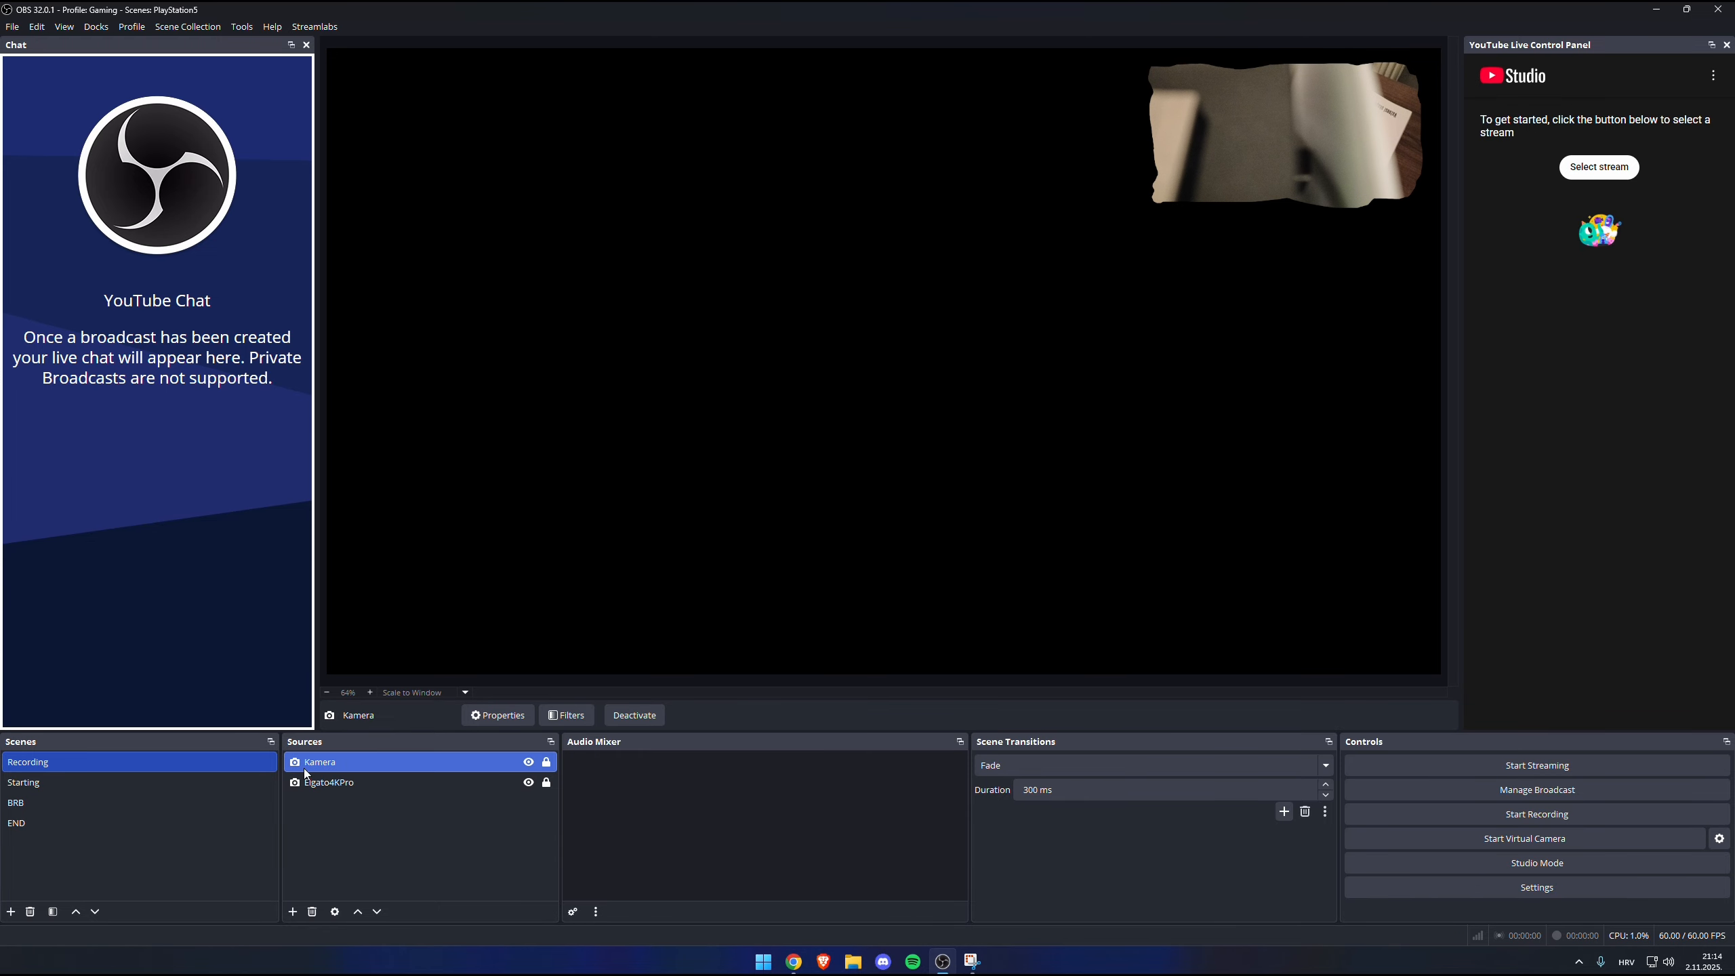
Examine the Kamera source's properties and its Image Mask/Blend filter.
right_click(438, 756)
left_click(462, 738)
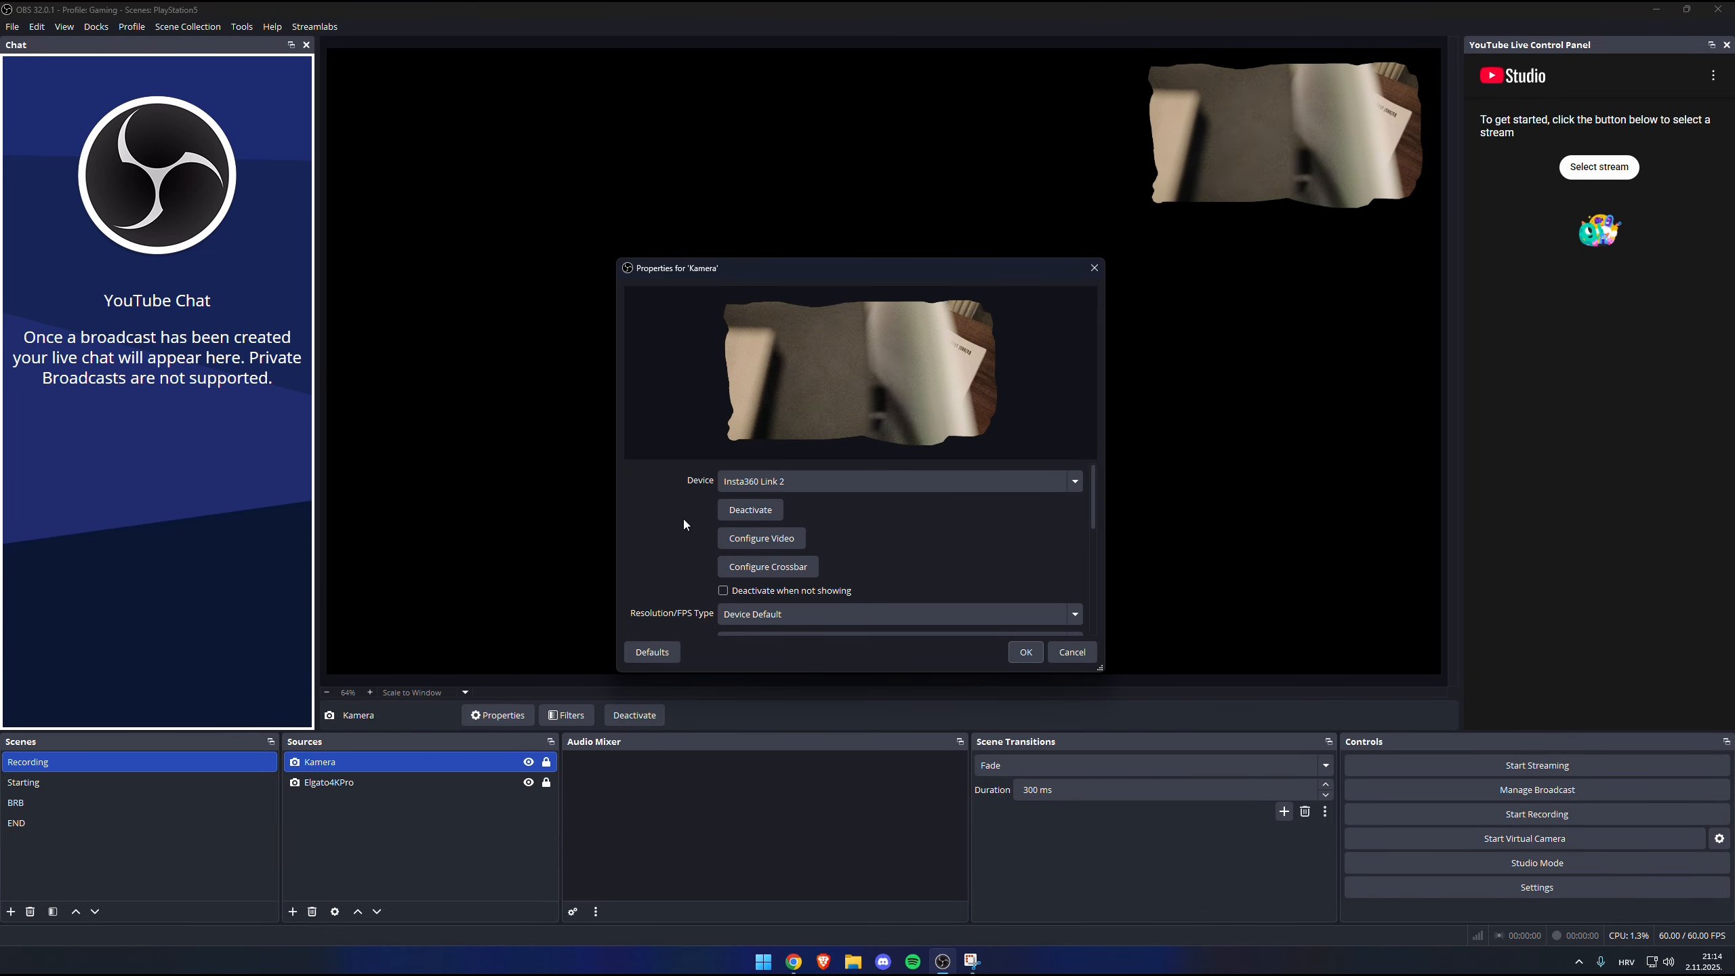
left_click(1094, 268)
right_click(472, 759)
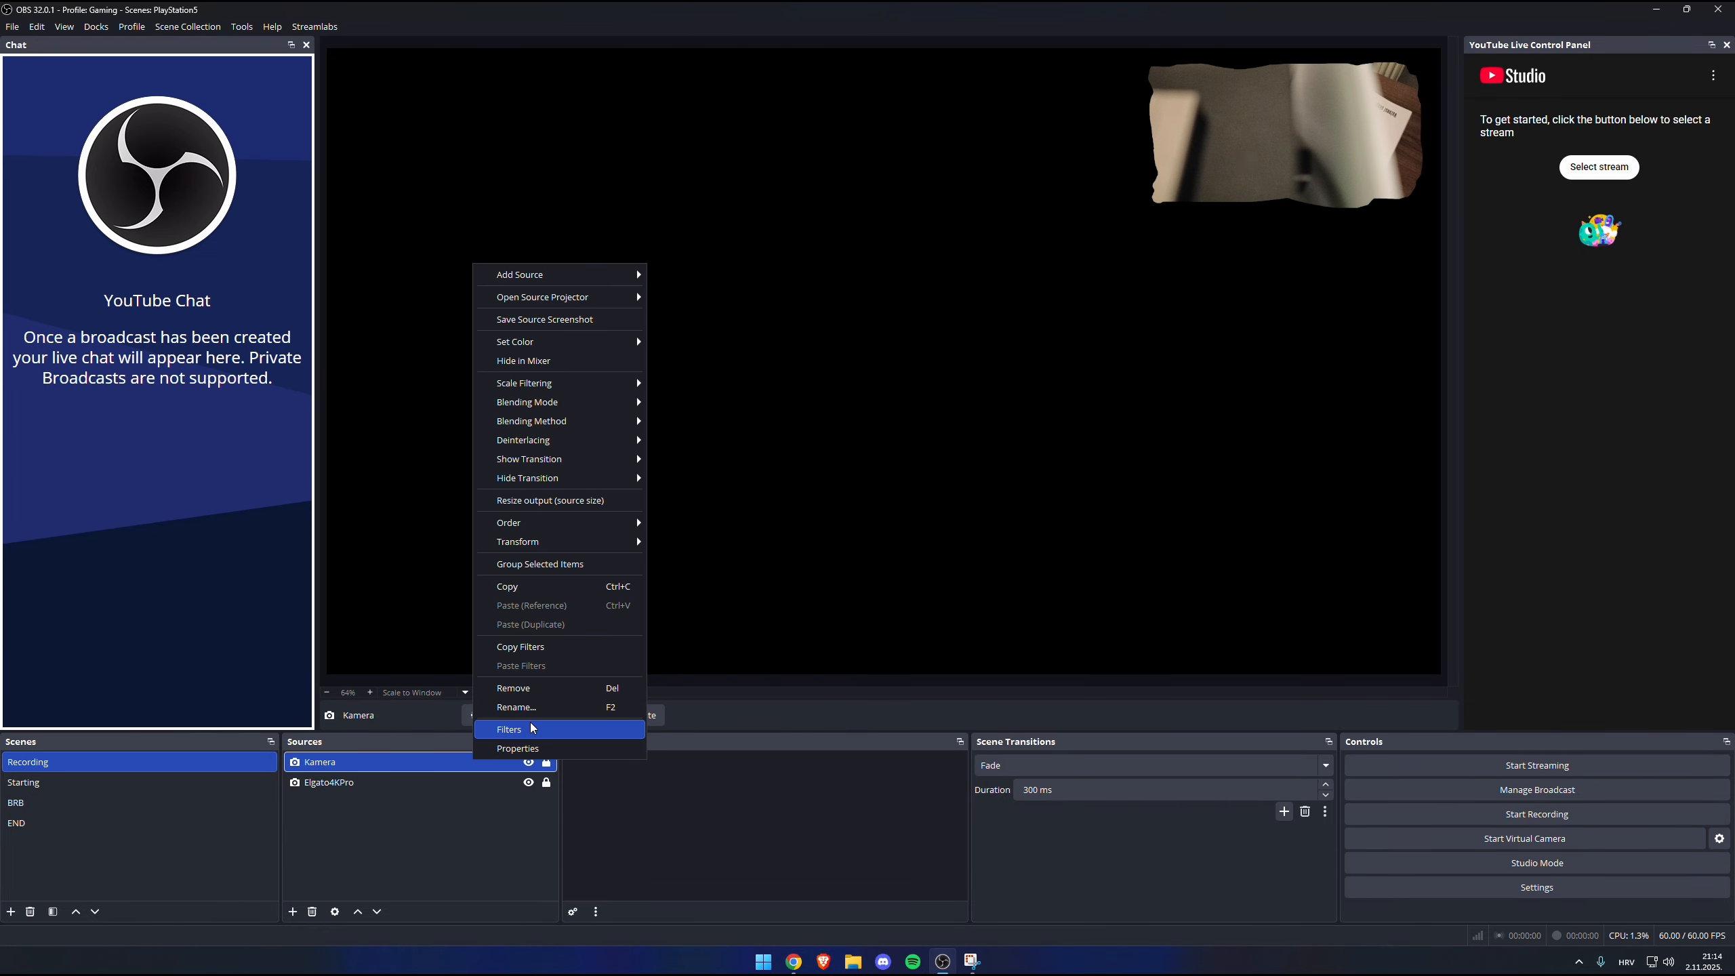
left_click(594, 728)
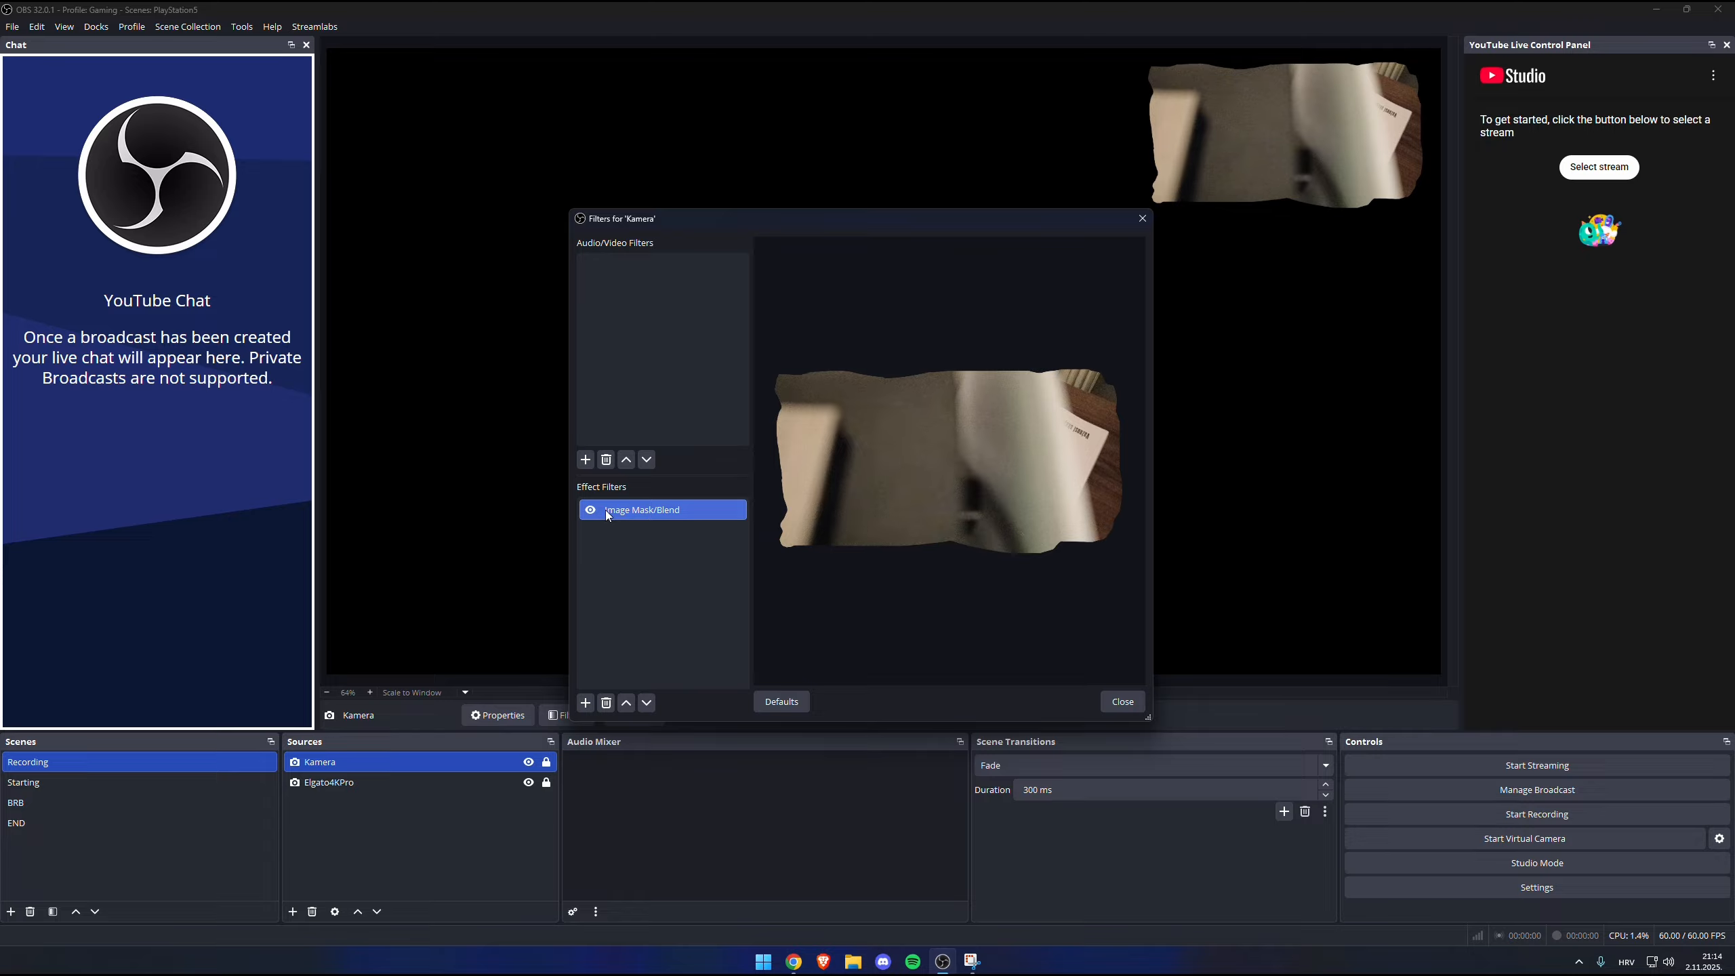
left_click(1142, 218)
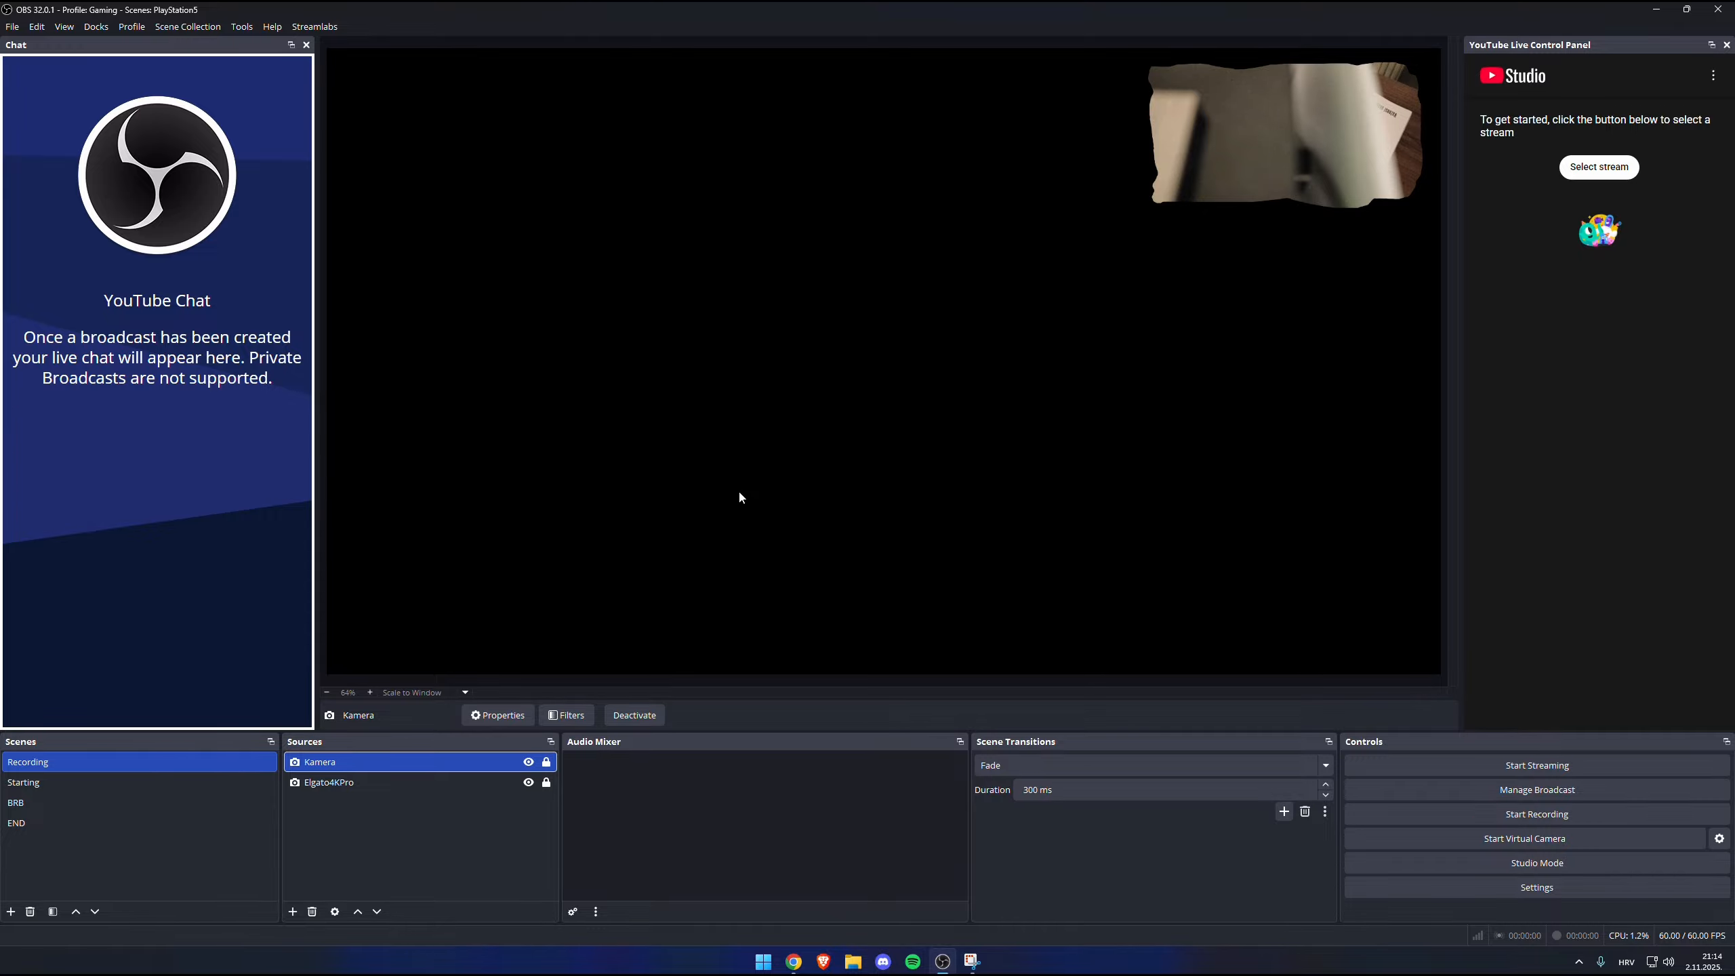
Open the list of available scene collections.
left_click(180, 27)
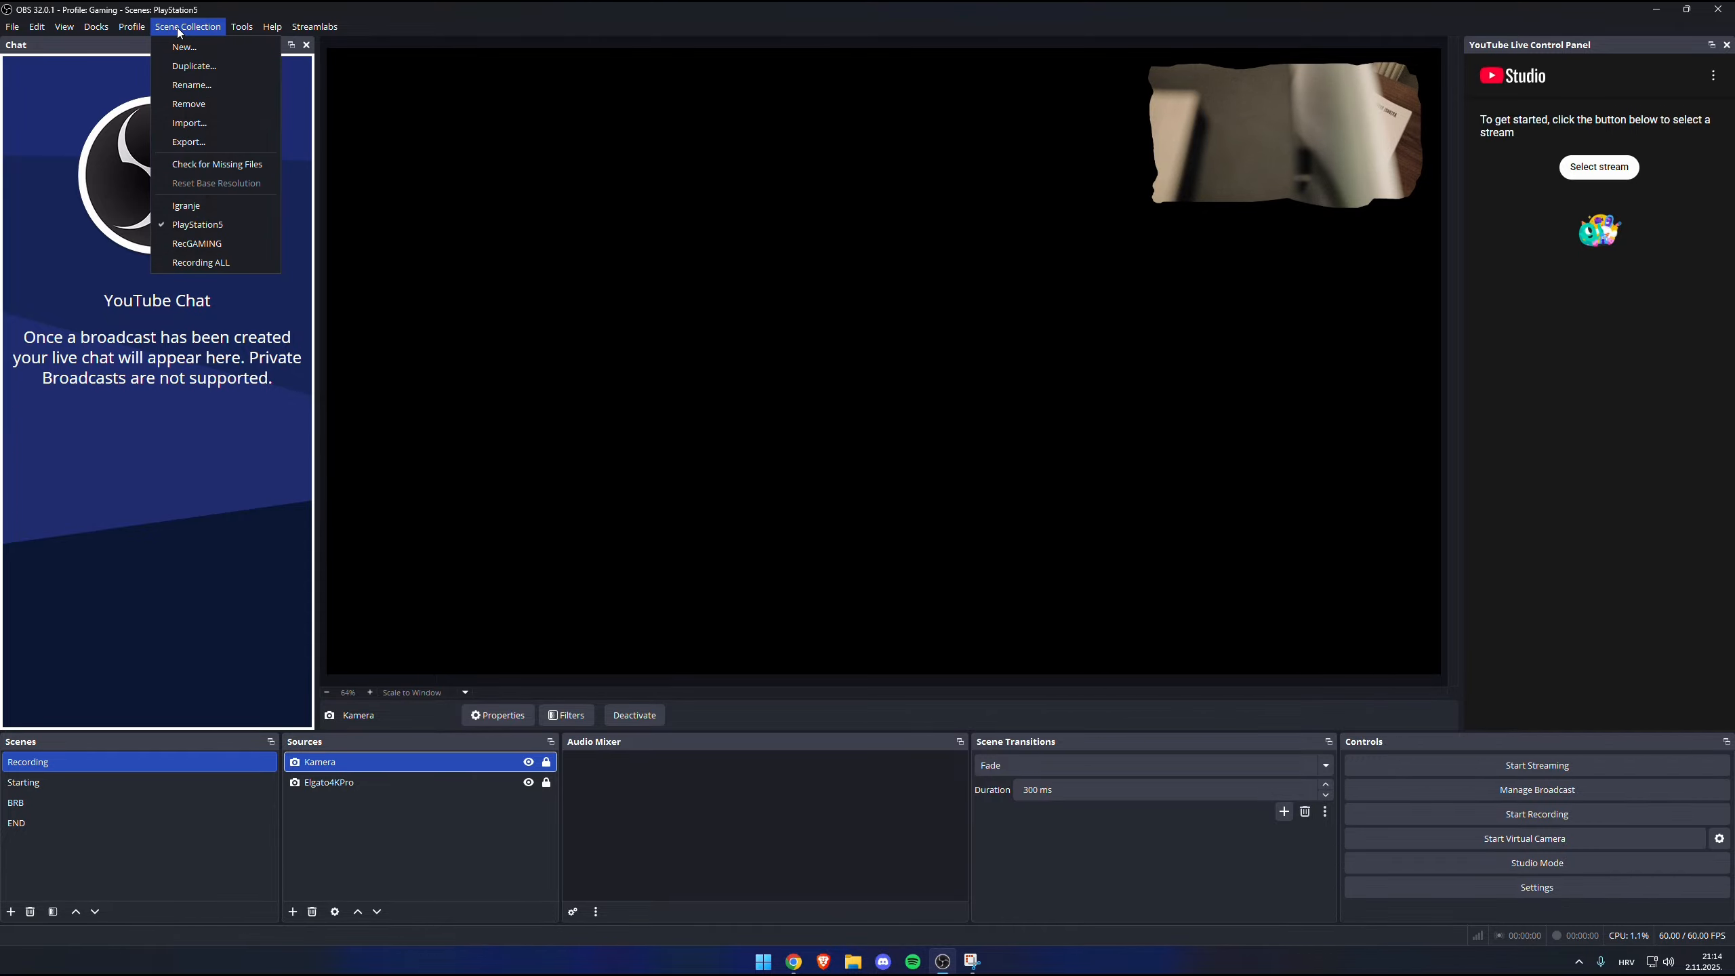